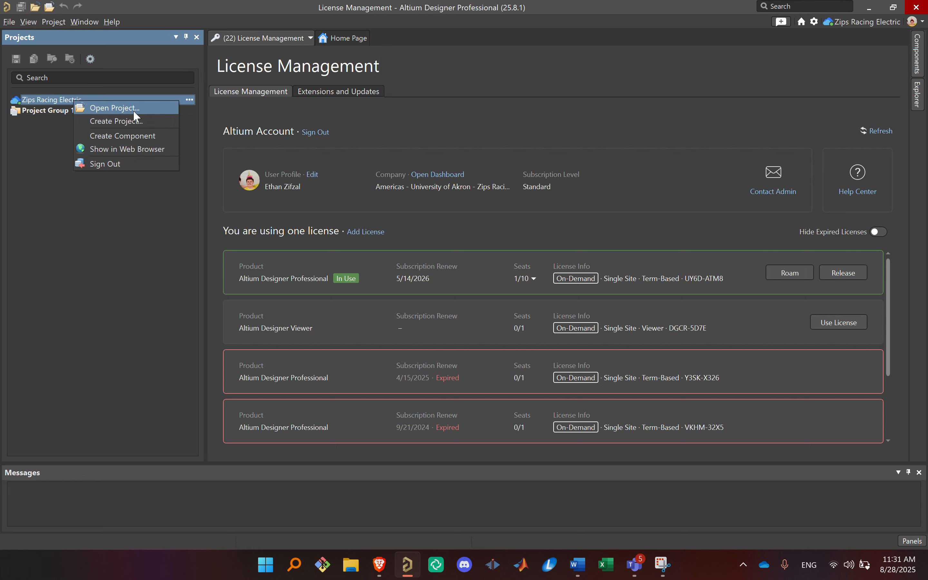
Step: Browse the recent, shared and local project locations available for opening a project
click(133, 110)
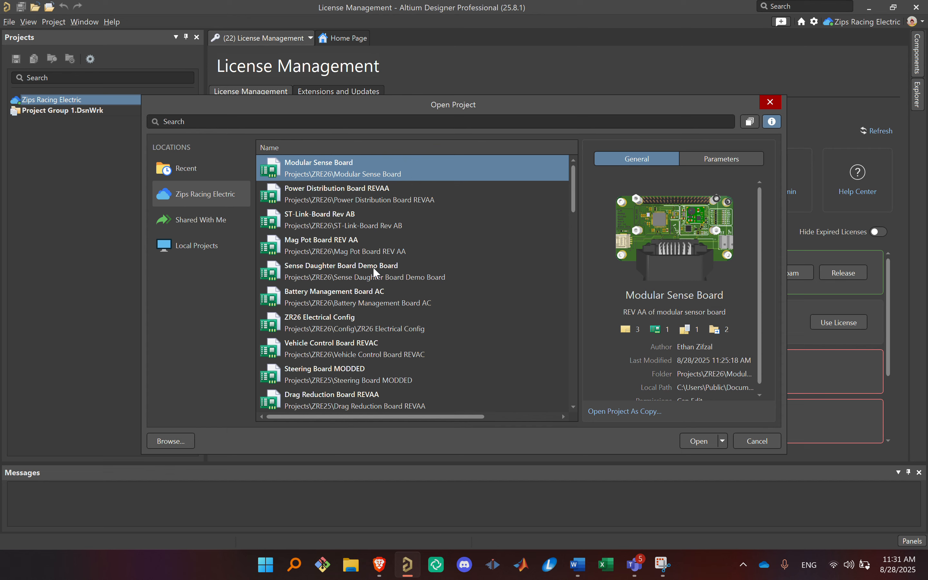
scroll(460, 223, down, 1)
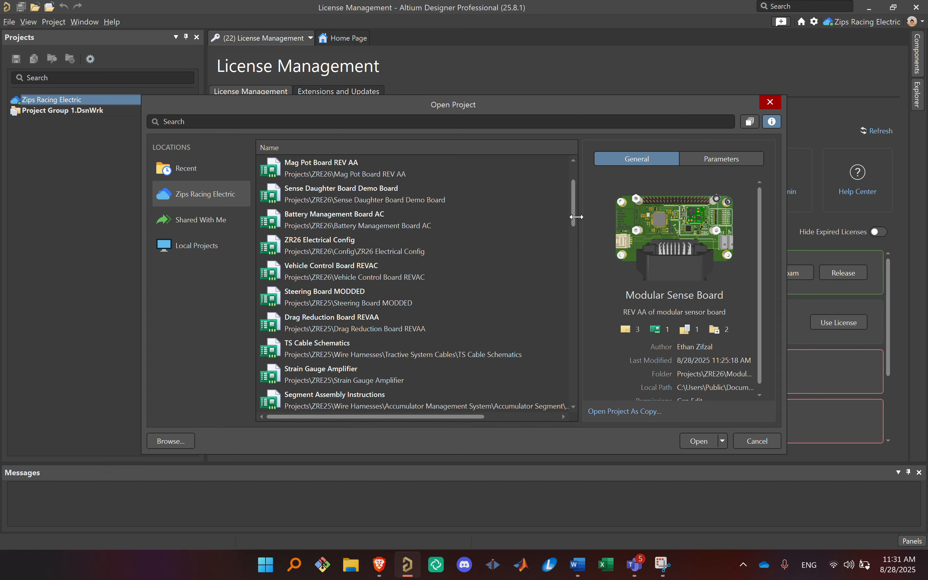
drag(573, 206, 542, 184)
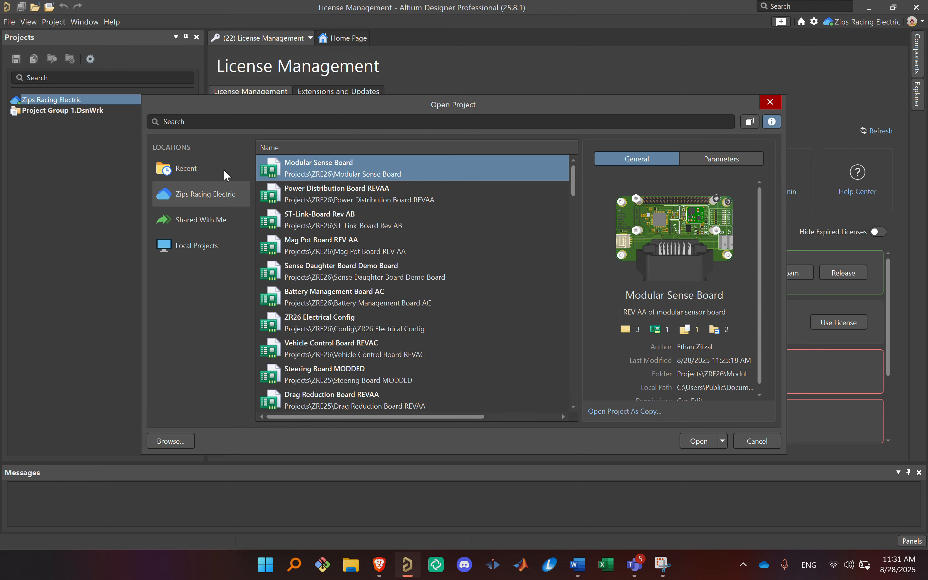
click(186, 171)
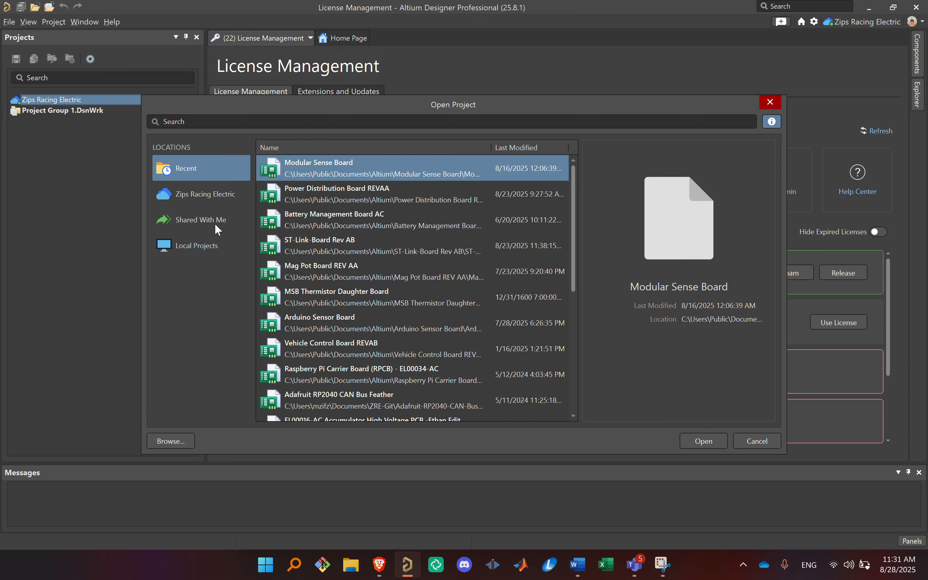
click(208, 214)
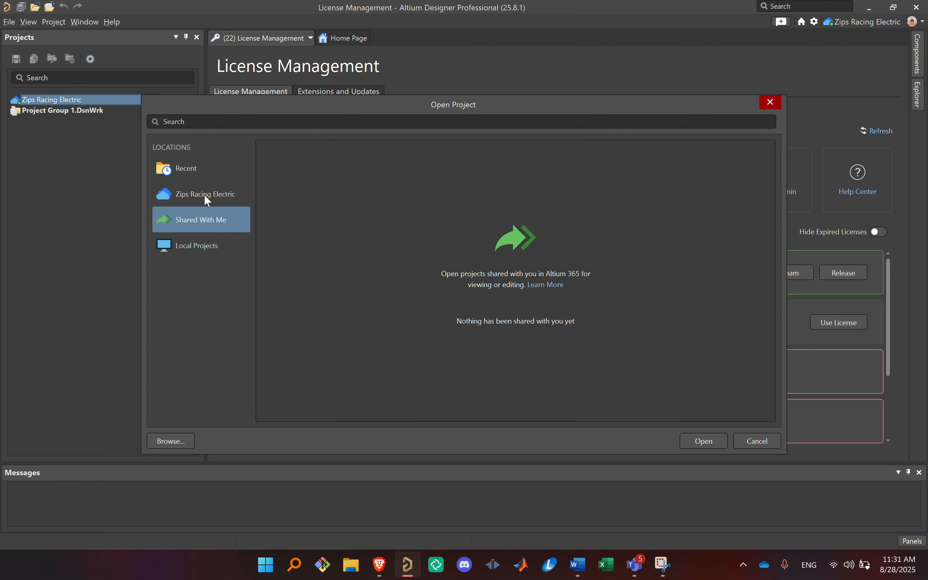
click(188, 248)
scroll(399, 242, down, 5)
scroll(392, 256, down, 4)
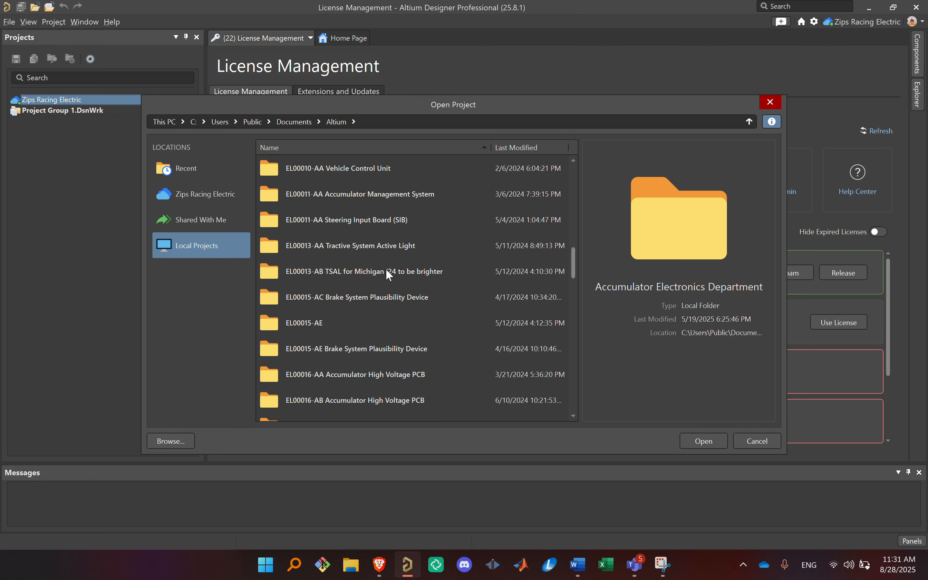
scroll(384, 262, up, 9)
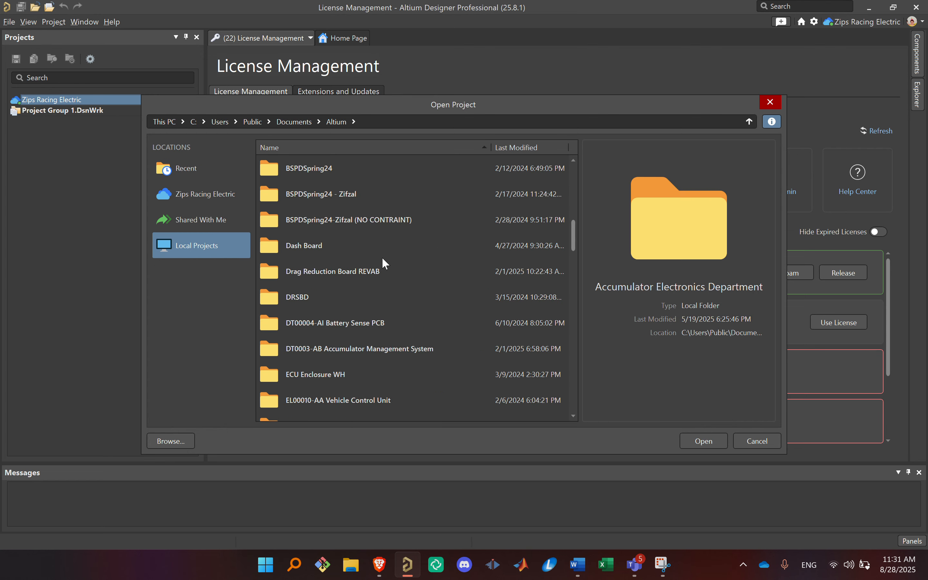
Step: Open the ST-Link-Board Rev AB project from the Zips Racing Electric workspace
click(185, 193)
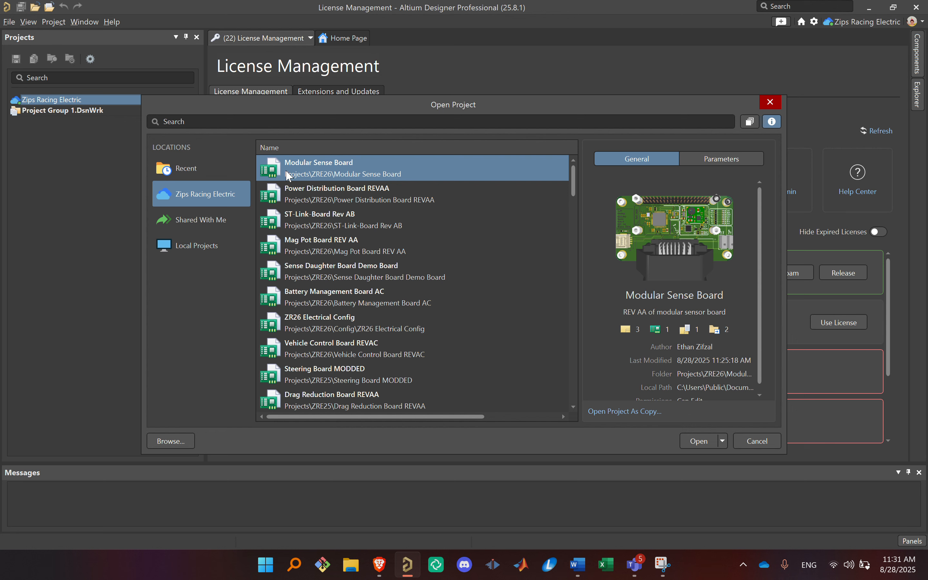
click(422, 256)
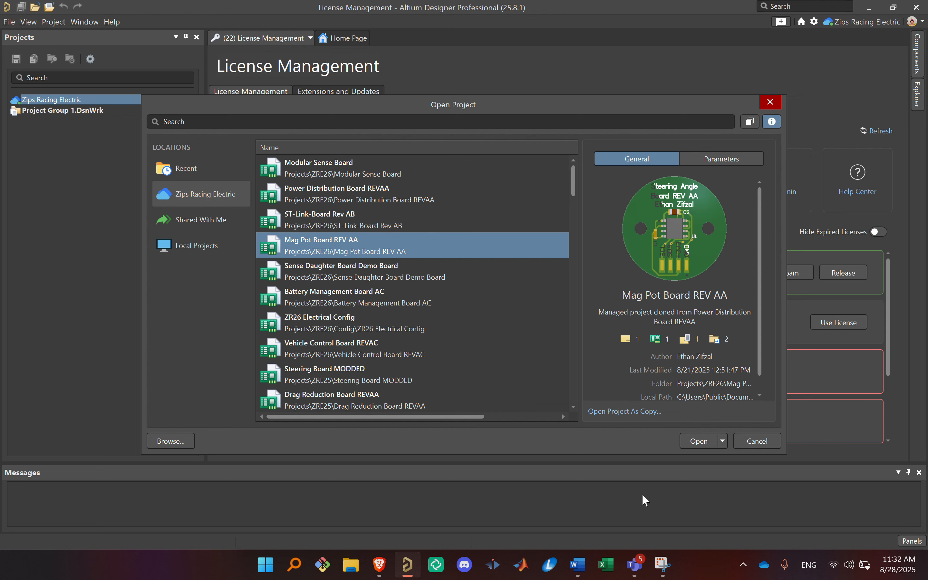
click(394, 215)
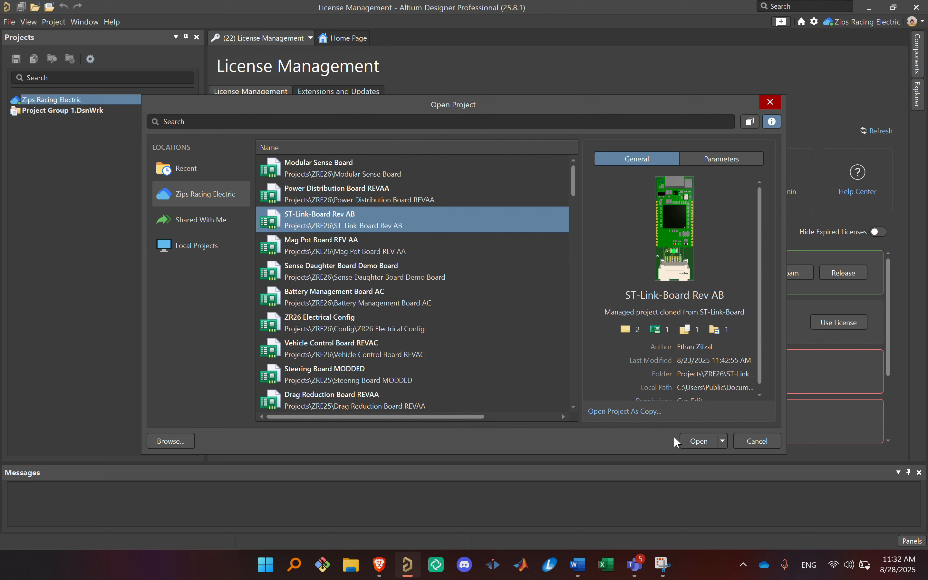
click(697, 442)
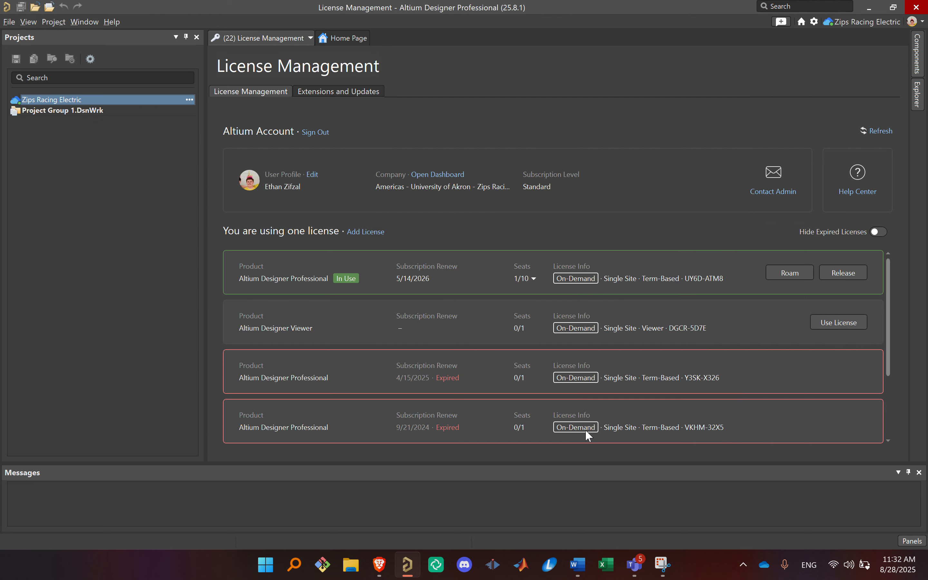
right_click(139, 96)
click(124, 87)
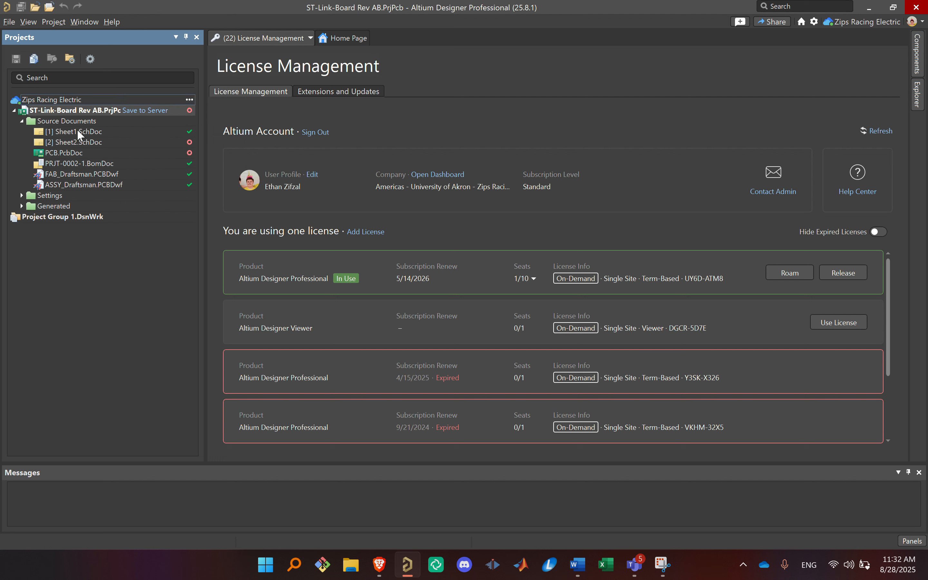
Step: Open the schematic Sheet2.SchDoc of the ST-Link board project
double_click(86, 141)
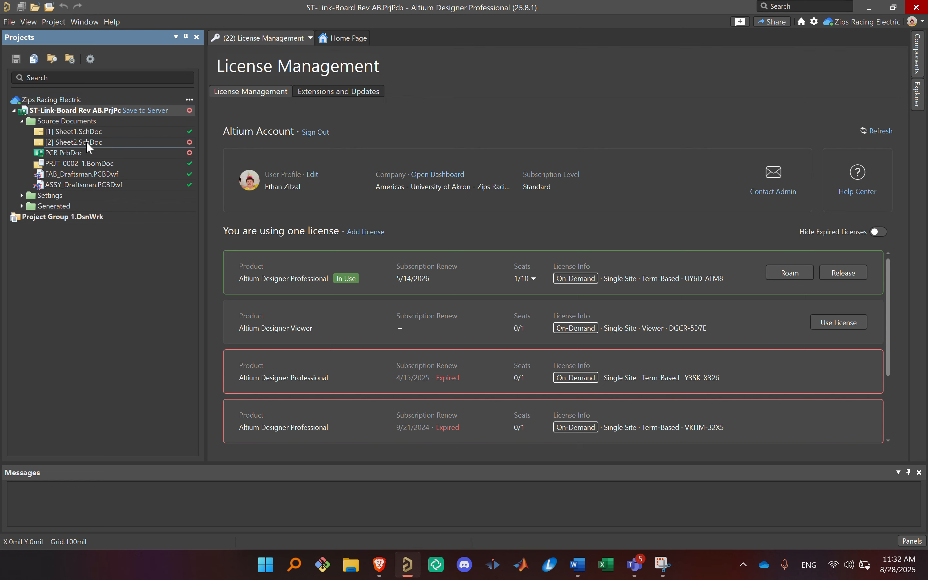
right_drag(571, 274, 558, 305)
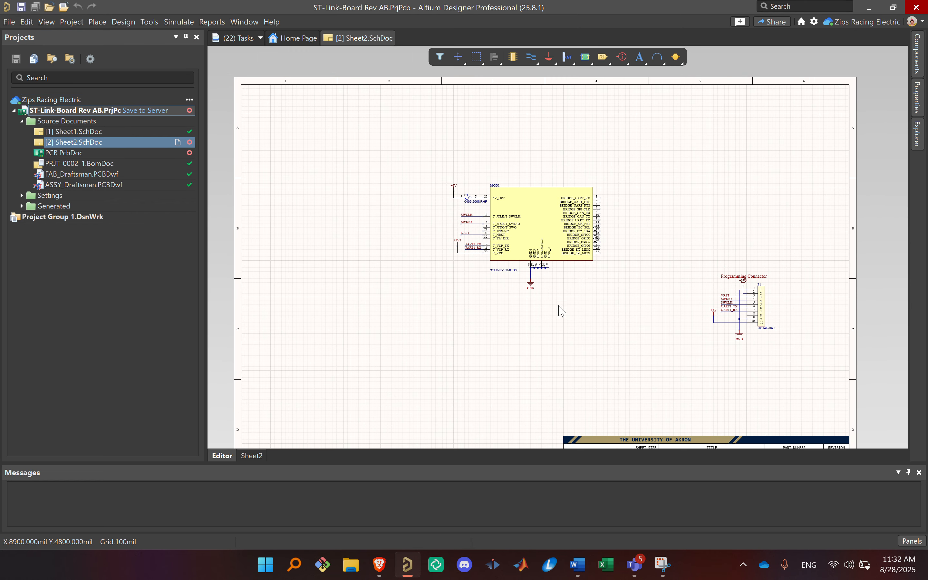
middle_drag(580, 256, 567, 231)
Step: Open PCB.PcbDoc, switch the board to 3D view and inspect its module and Molex connector from several angles
double_click(109, 153)
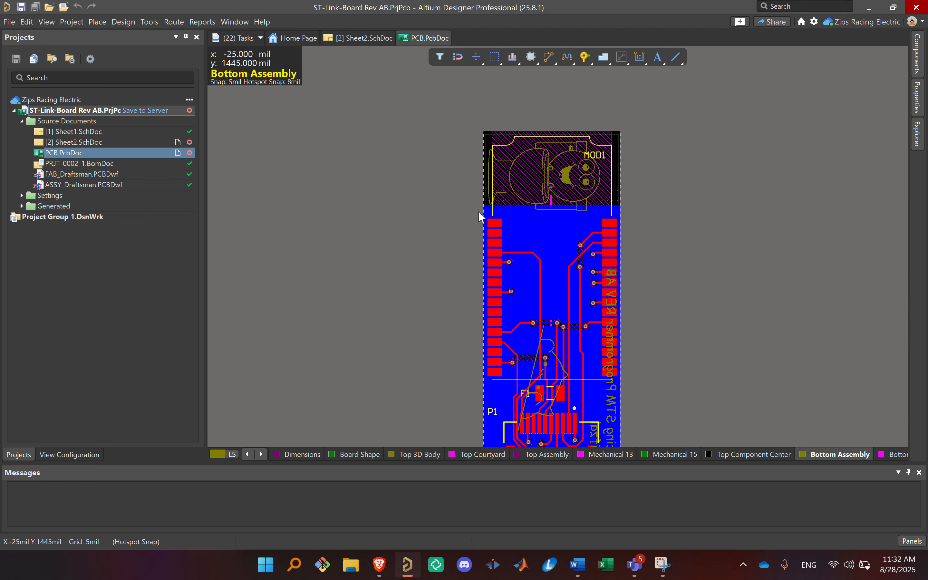
scroll(479, 213, down, 3)
right_drag(422, 199, 388, 189)
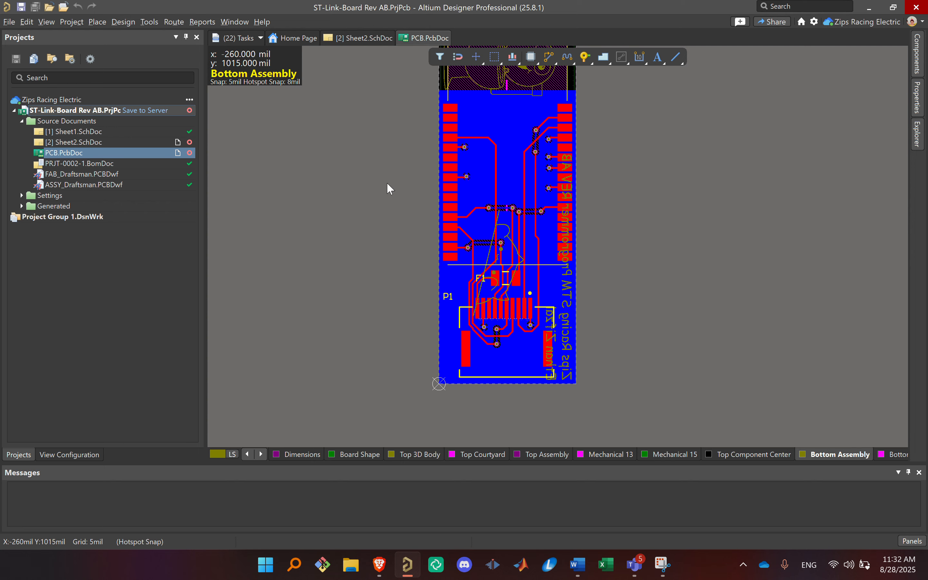
key(3)
right_drag(418, 225, 494, 242)
ctrl+scroll(502, 237, down, 3)
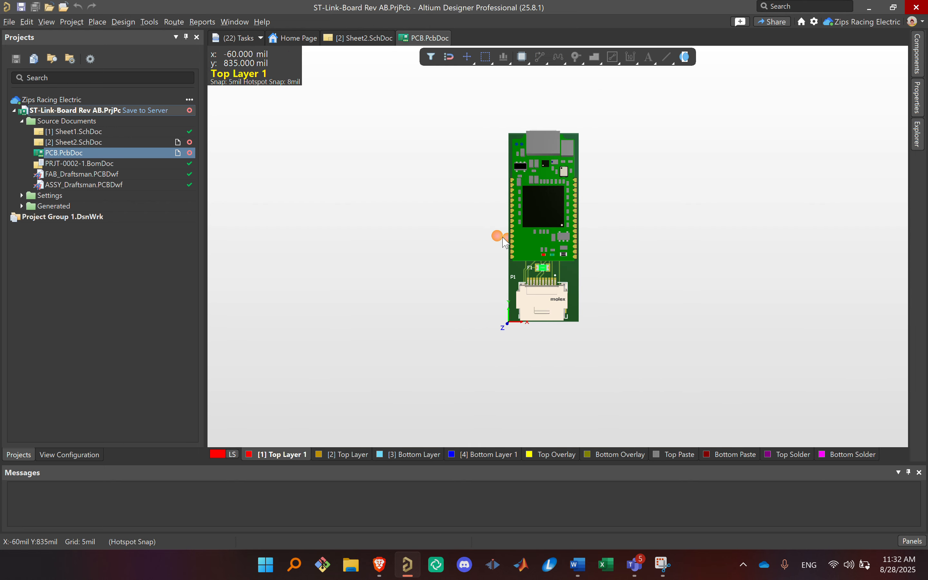
shift+right_drag(585, 298, 466, 285)
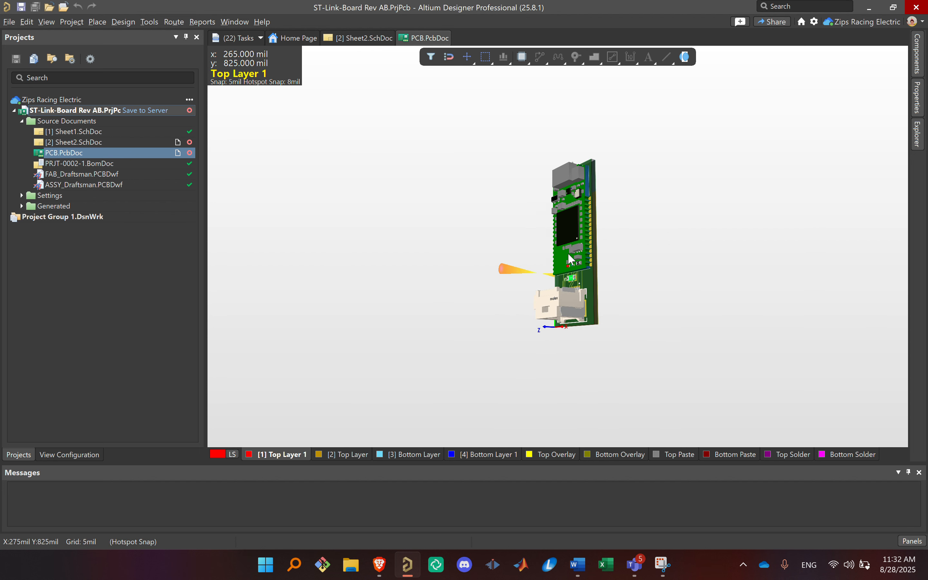
right_drag(653, 293, 707, 312)
ctrl+scroll(693, 329, up, 4)
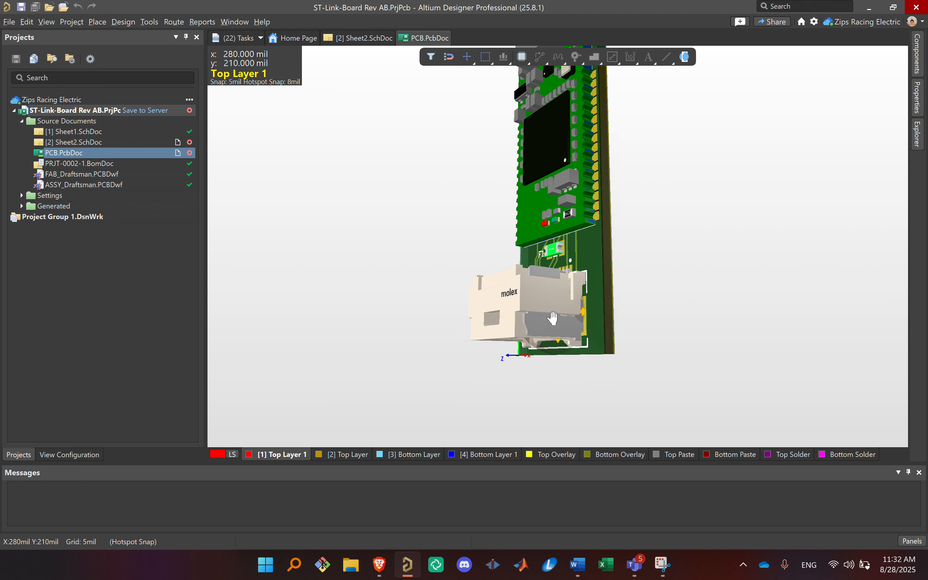
shift+right_drag(553, 319, 629, 252)
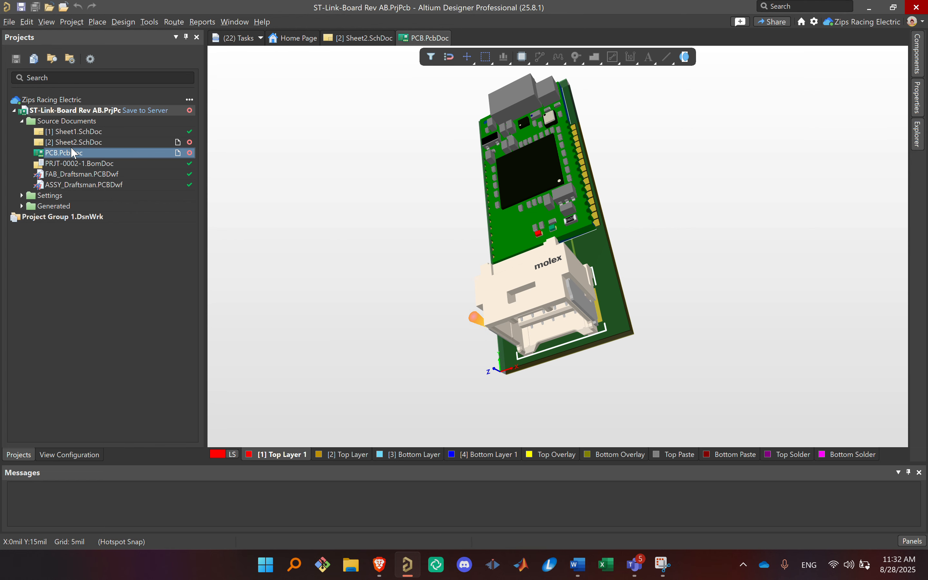
Step: Return to Sheet2.SchDoc and examine the ST-LINK module and programming connector wiring
click(73, 143)
ctrl+scroll(700, 327, down, 3)
ctrl+scroll(716, 327, up, 3)
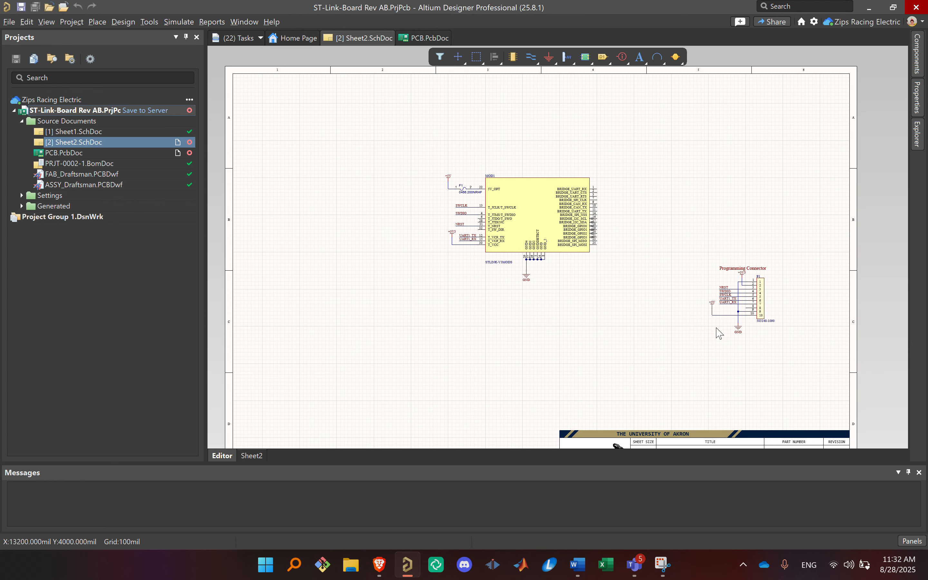
right_drag(675, 273, 730, 320)
ctrl+scroll(677, 285, up, 2)
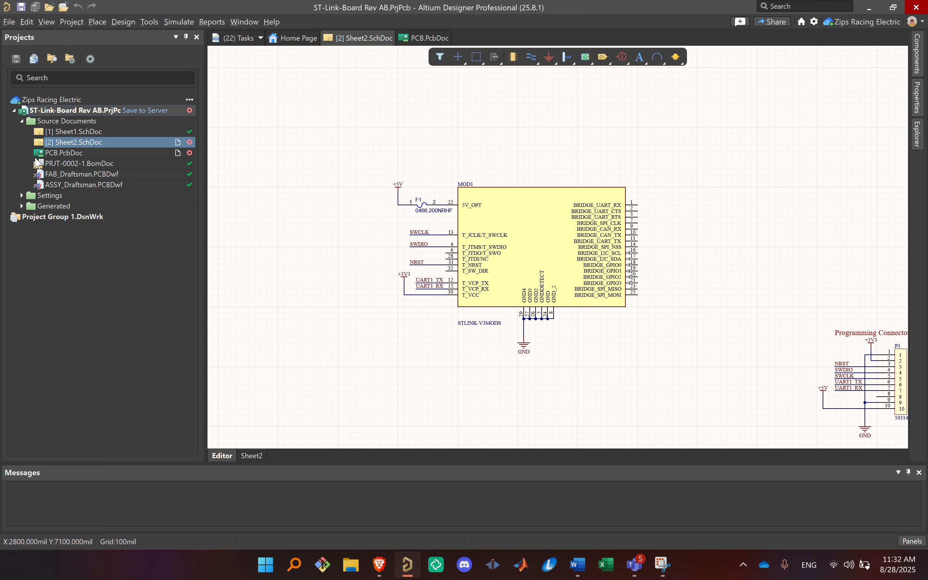
Step: Revisit the PCB document and open the bill of materials PRJT-0002-1.BomDoc
double_click(64, 154)
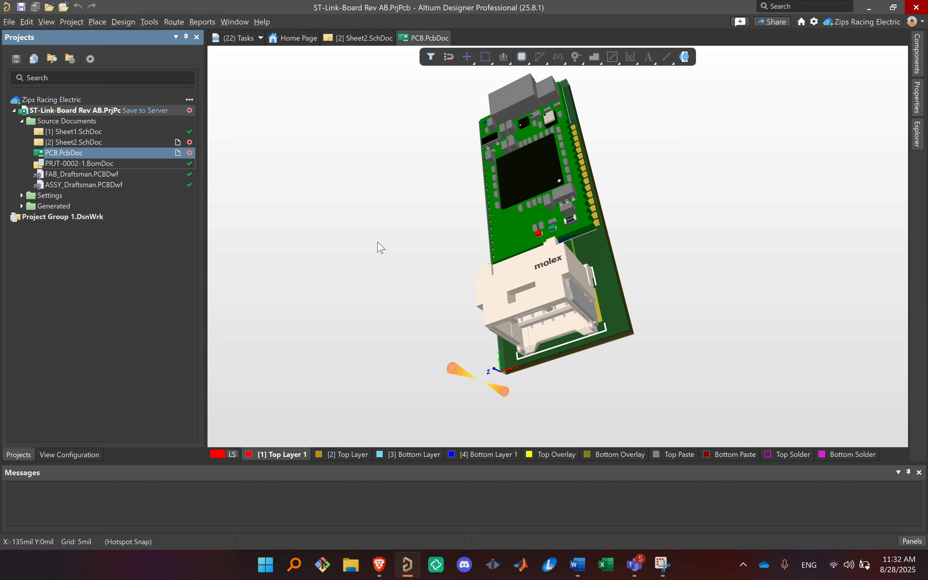
click(90, 164)
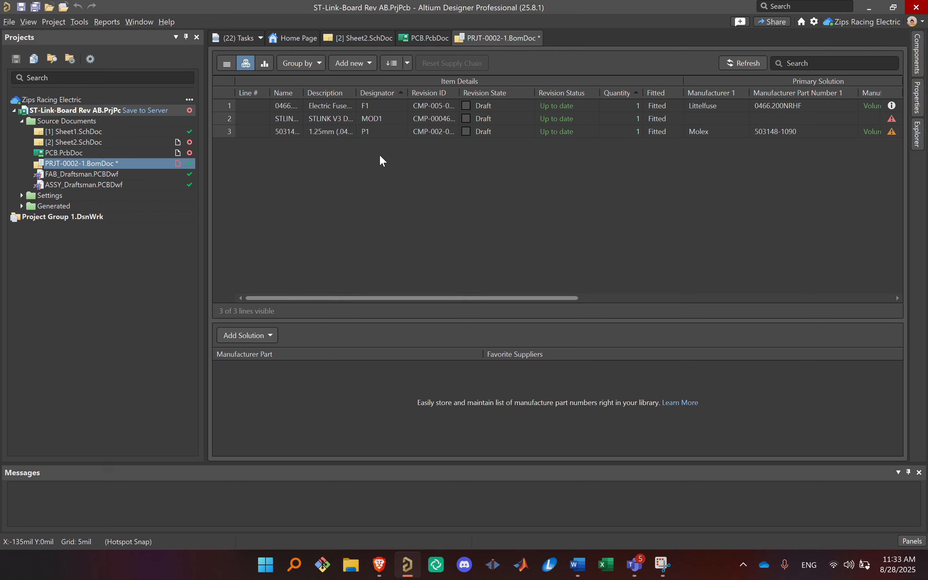
Step: View the properties of the MOD1 module in Sheet2.SchDoc and show its 3D footprint preview
double_click(75, 142)
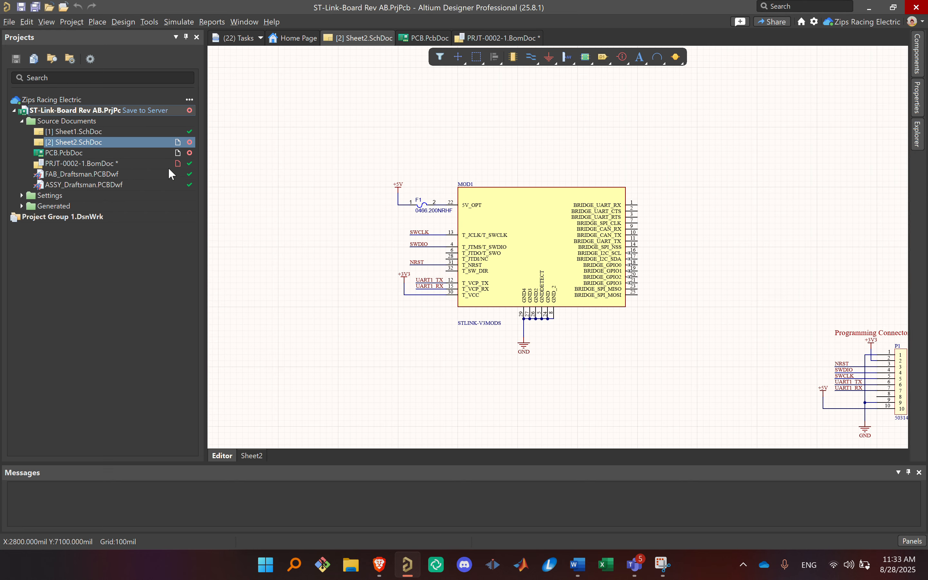
ctrl+scroll(534, 248, down, 3)
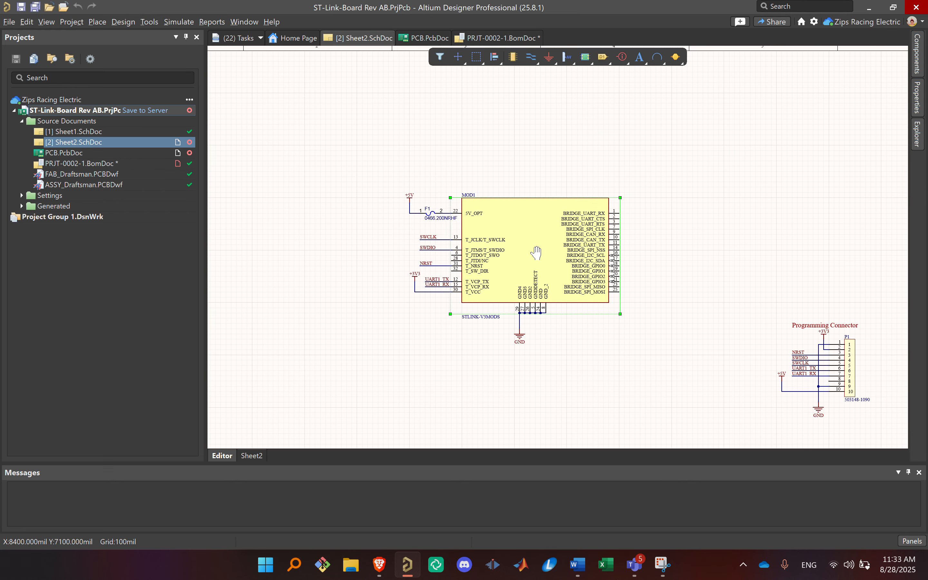
ctrl+scroll(483, 368, up, 5)
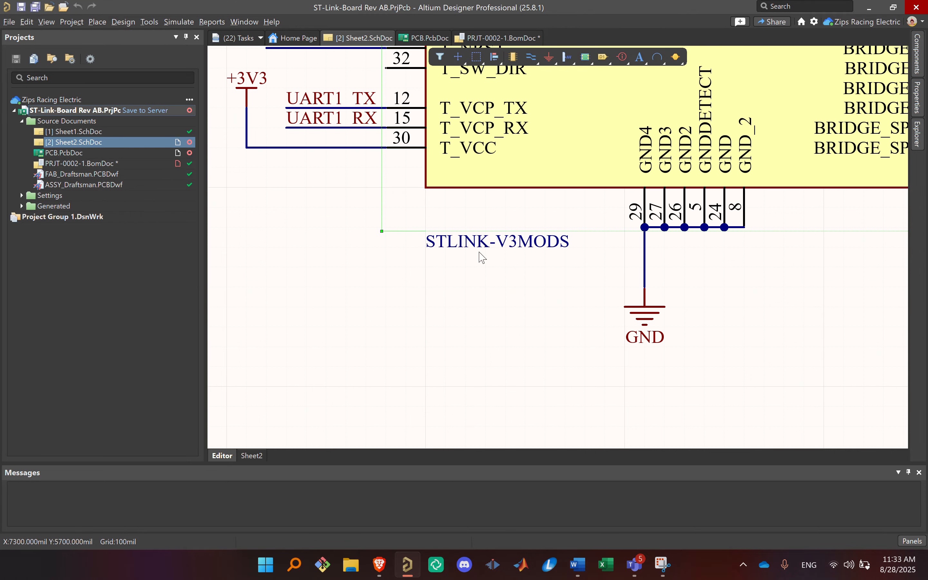
ctrl+scroll(581, 277, down, 3)
right_drag(580, 277, 479, 347)
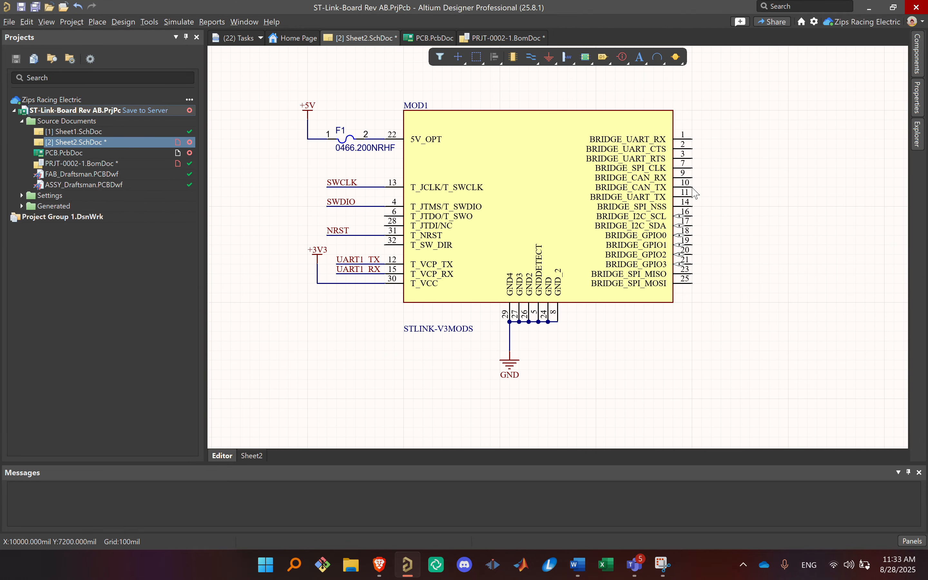
double_click(585, 158)
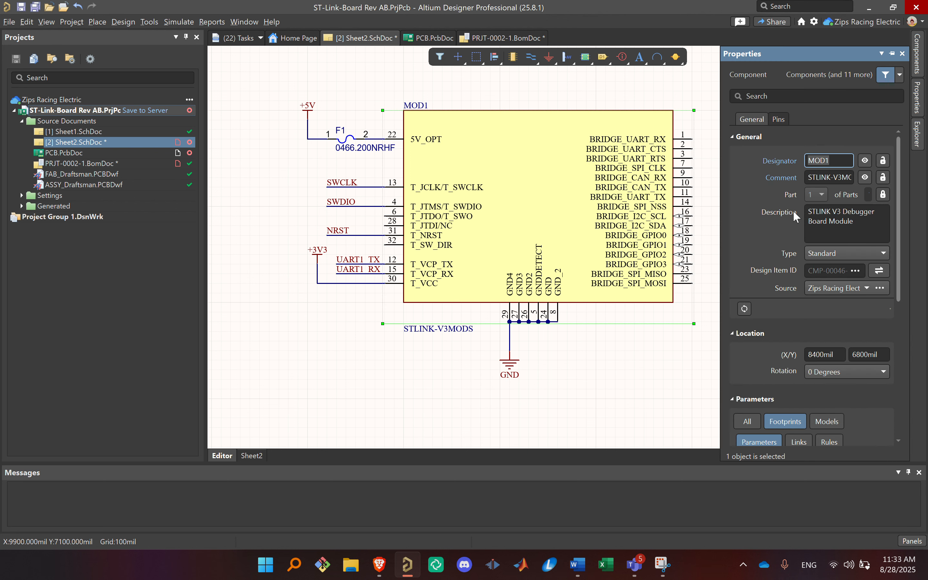
scroll(782, 230, down, 5)
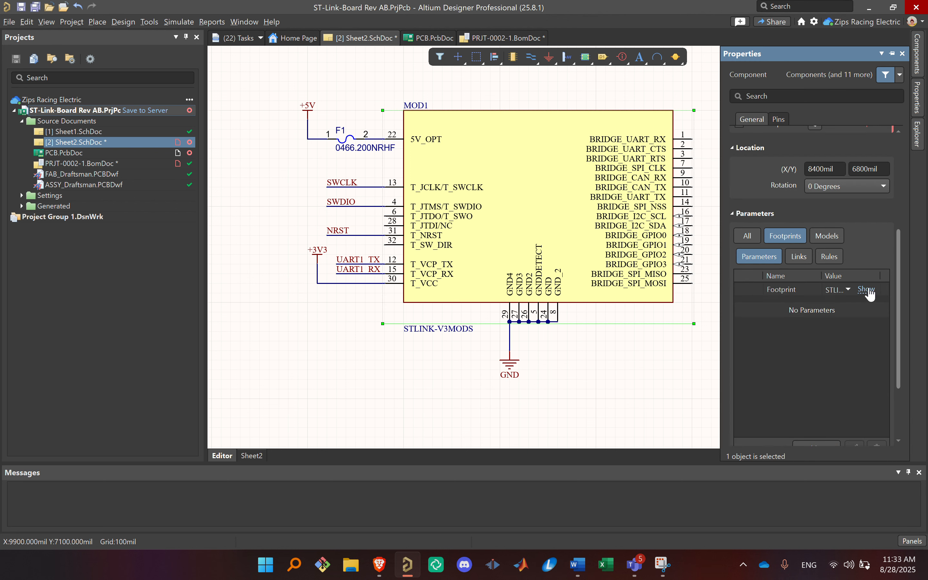
click(867, 290)
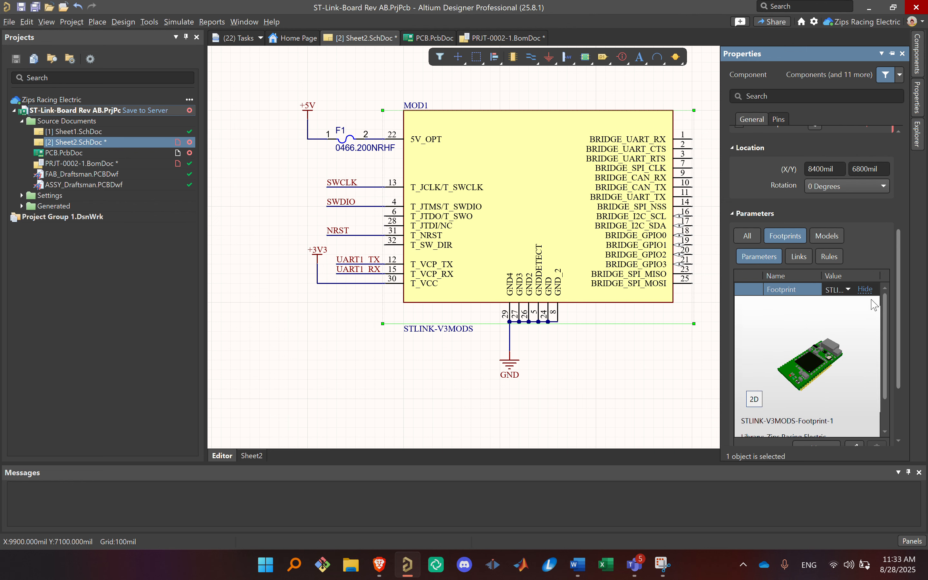
click(586, 346)
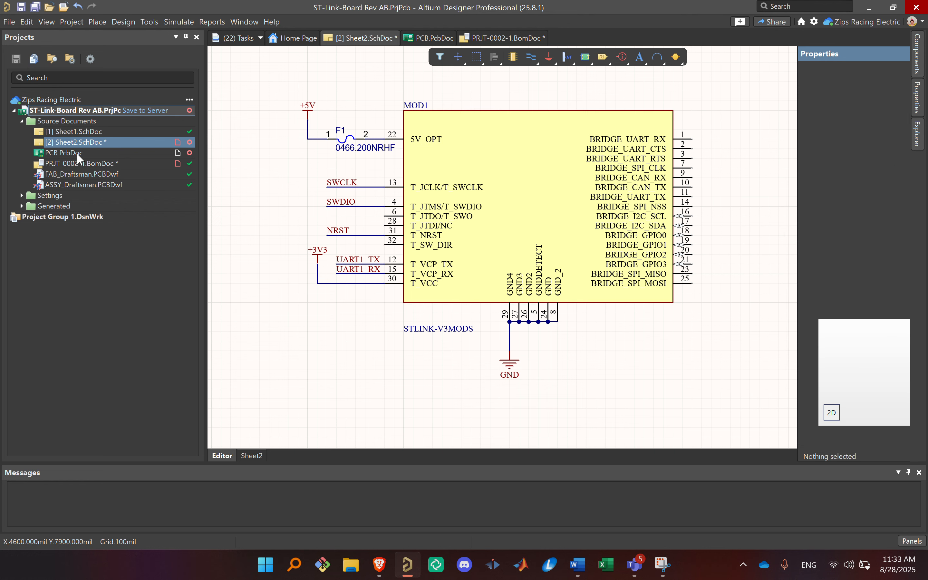
Step: Return to the bill of materials, select the MOD1 description and widen the Description column
double_click(77, 164)
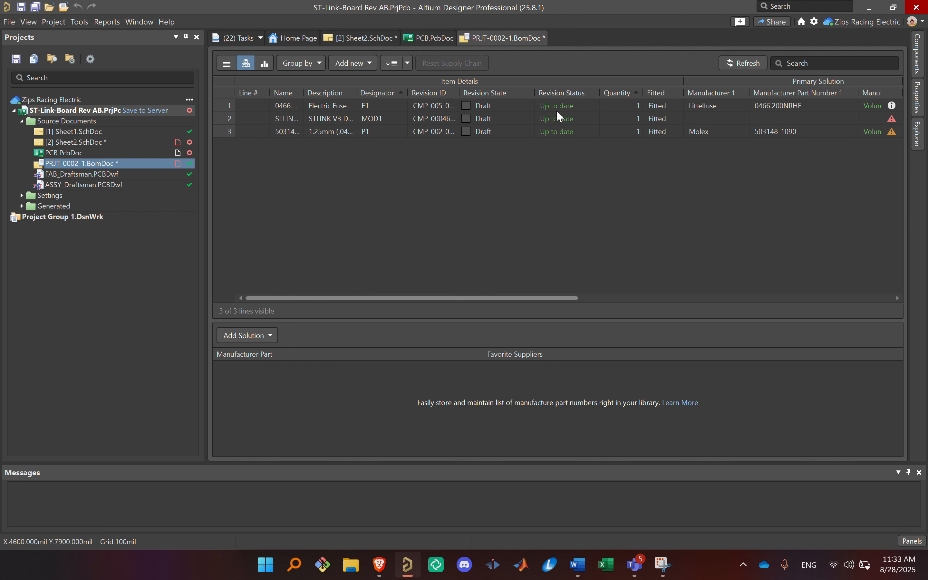
click(310, 119)
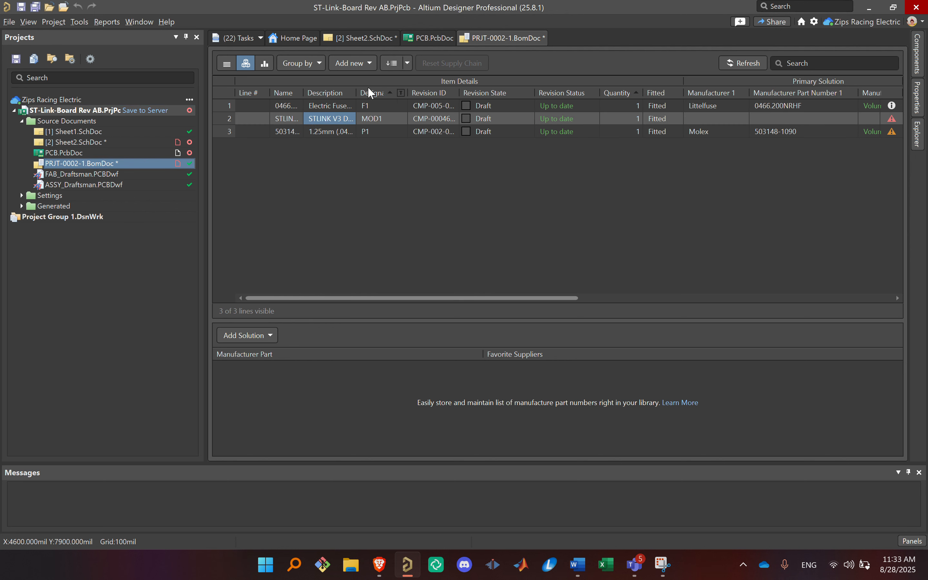
drag(356, 93, 391, 93)
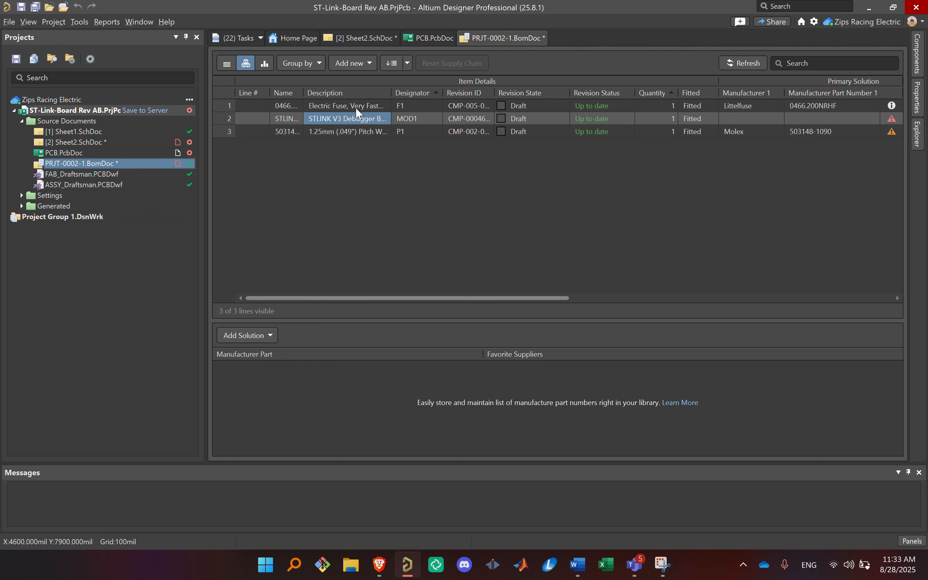
Step: Open Zips Racing Electric.OutJob from the project's output job files and review its list of outputs
drag(537, 297, 416, 276)
click(22, 195)
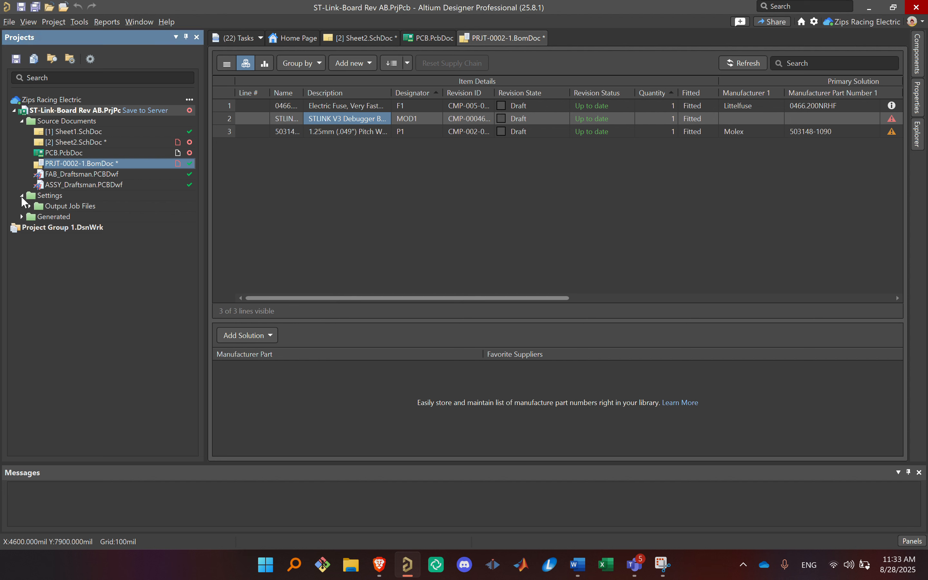
click(29, 205)
click(102, 215)
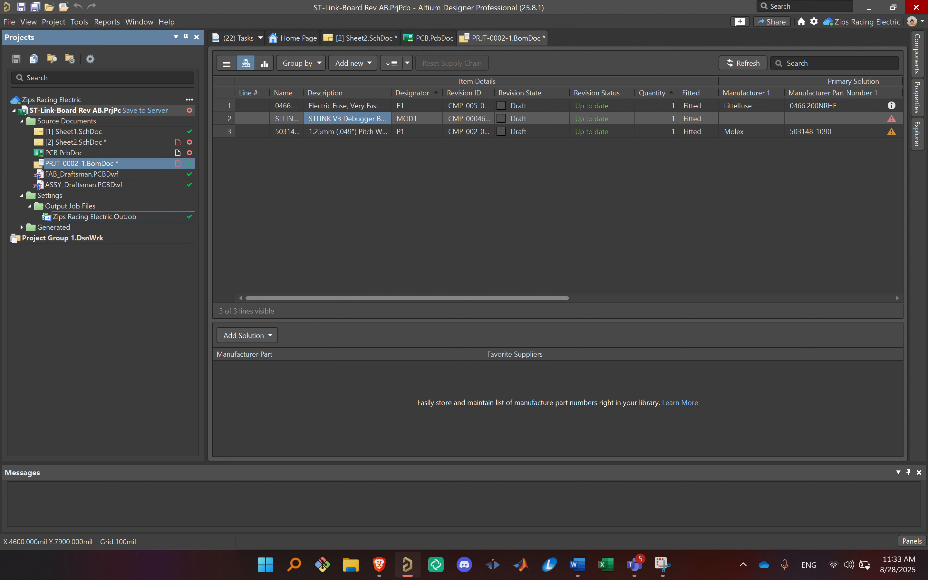
double_click(102, 216)
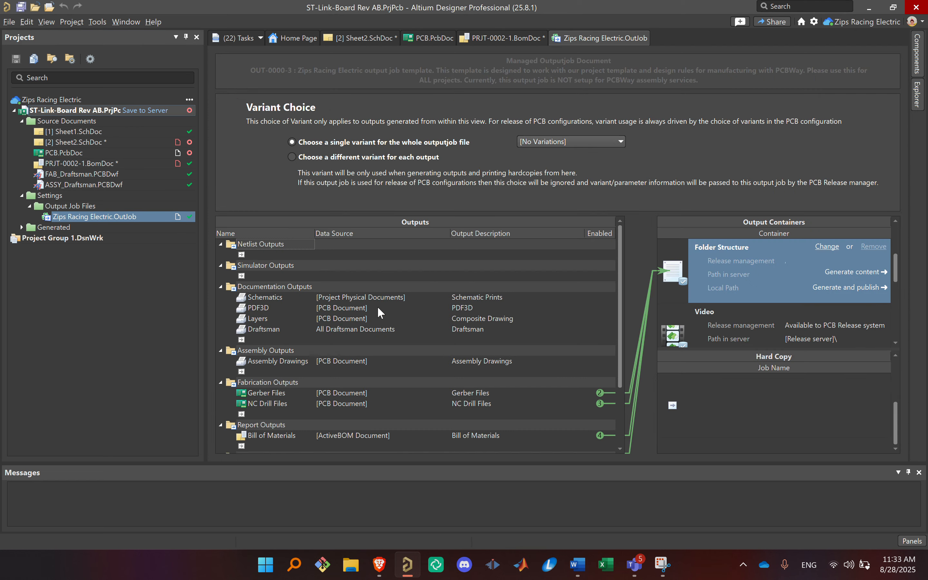
scroll(377, 306, down, 3)
scroll(491, 281, up, 3)
scroll(473, 234, down, 1)
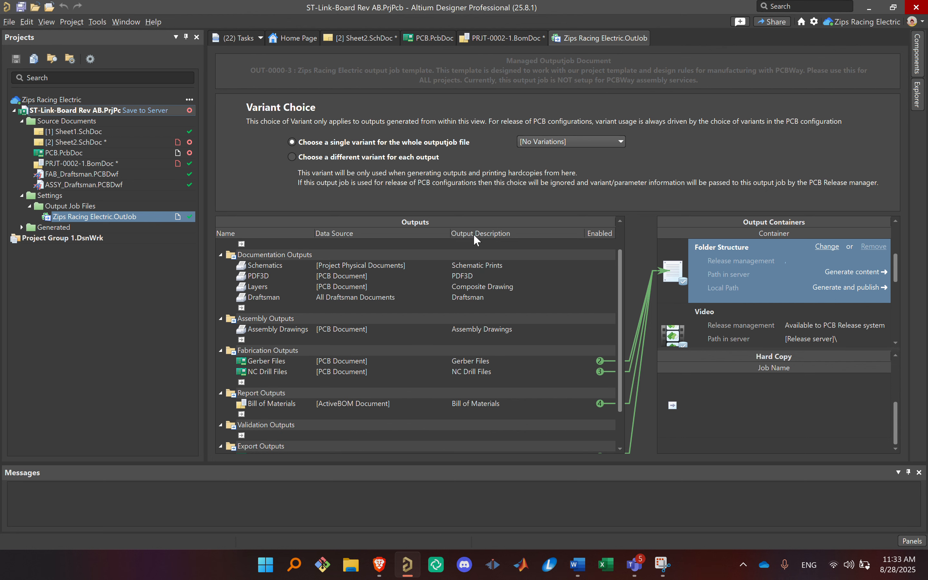
Step: Revisit Sheet2.SchDoc and PCB.PcbDoc, and return to the output job to examine the outputs linked to the Folder Structure container
click(114, 139)
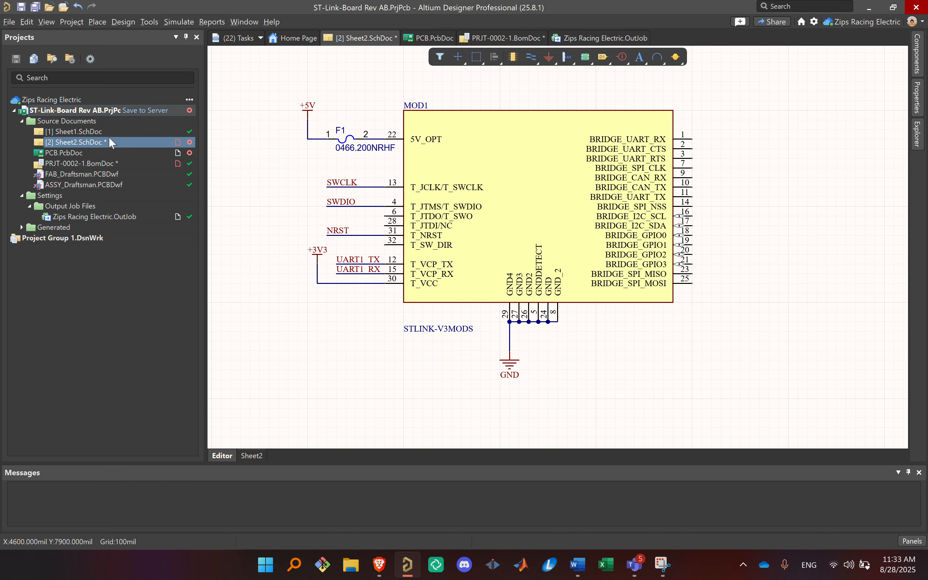
click(170, 155)
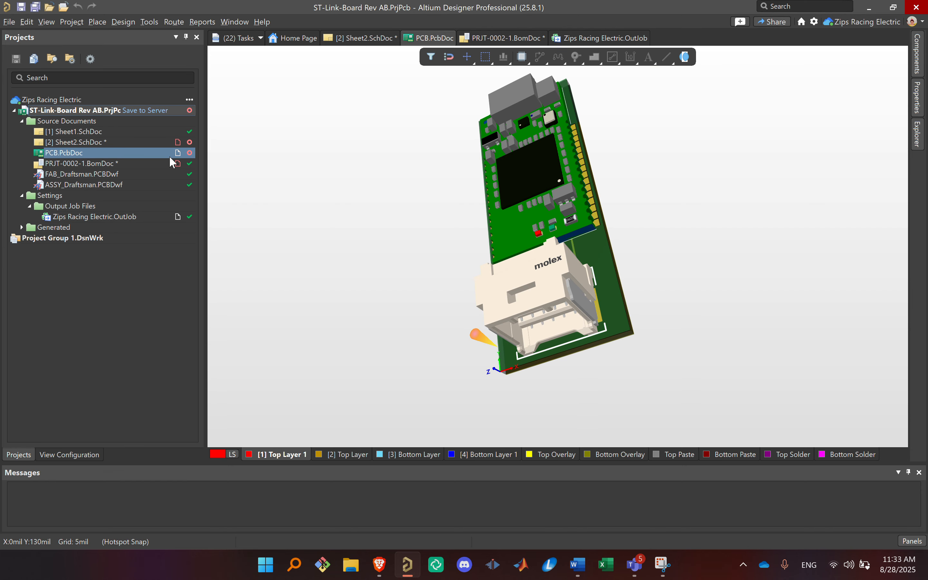
click(48, 217)
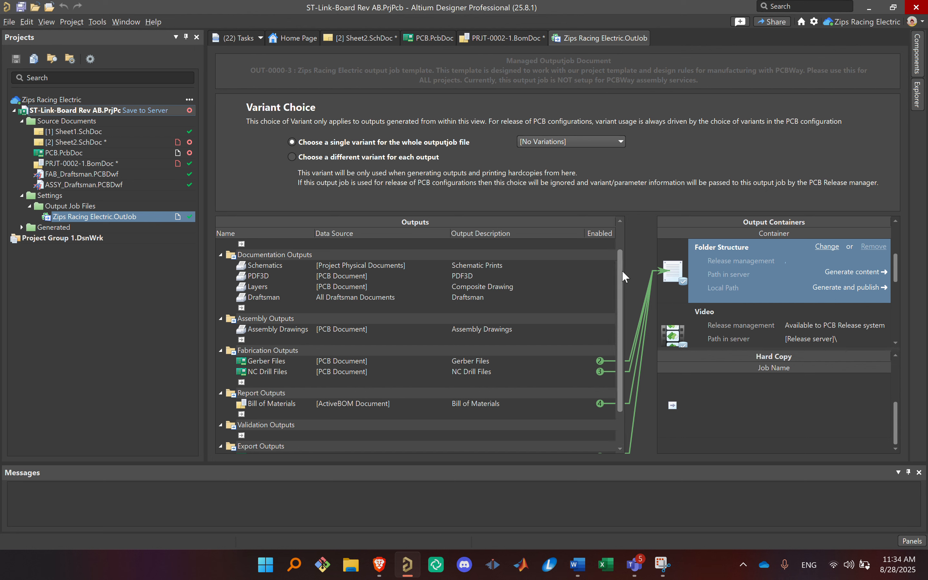
scroll(612, 335, down, 1)
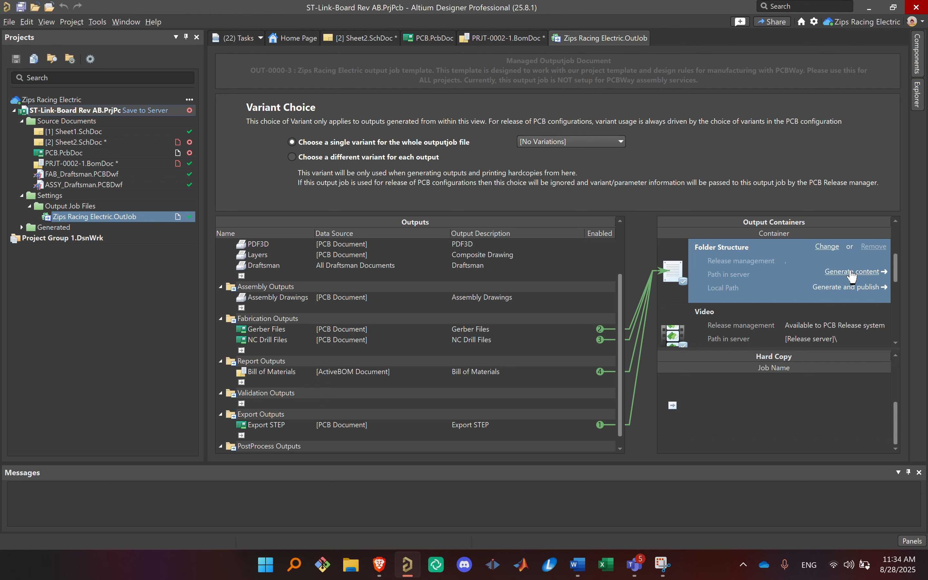
scroll(462, 367, down, 1)
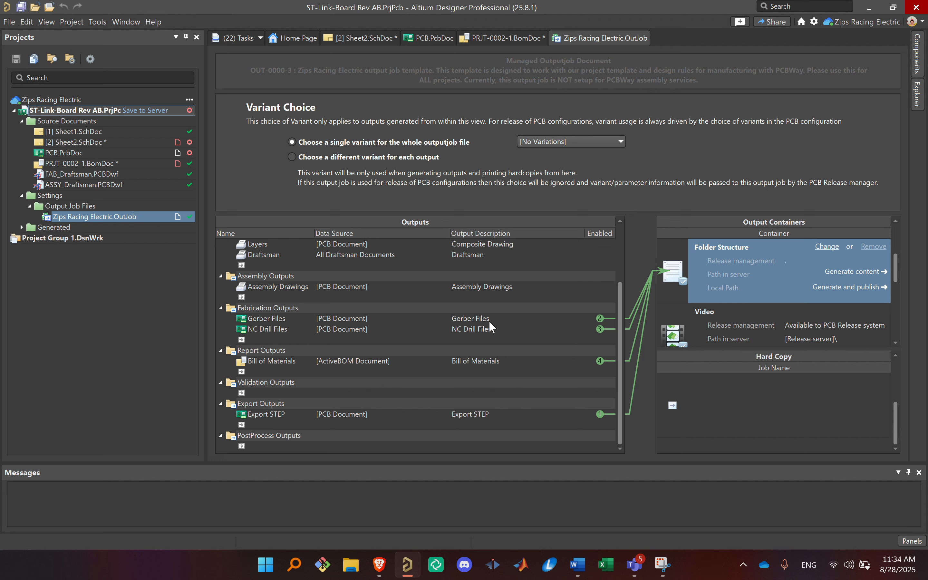
Step: Point out the Export STEP, Gerber Files and NC Drill Files entries in the output job by selecting each in turn
click(437, 414)
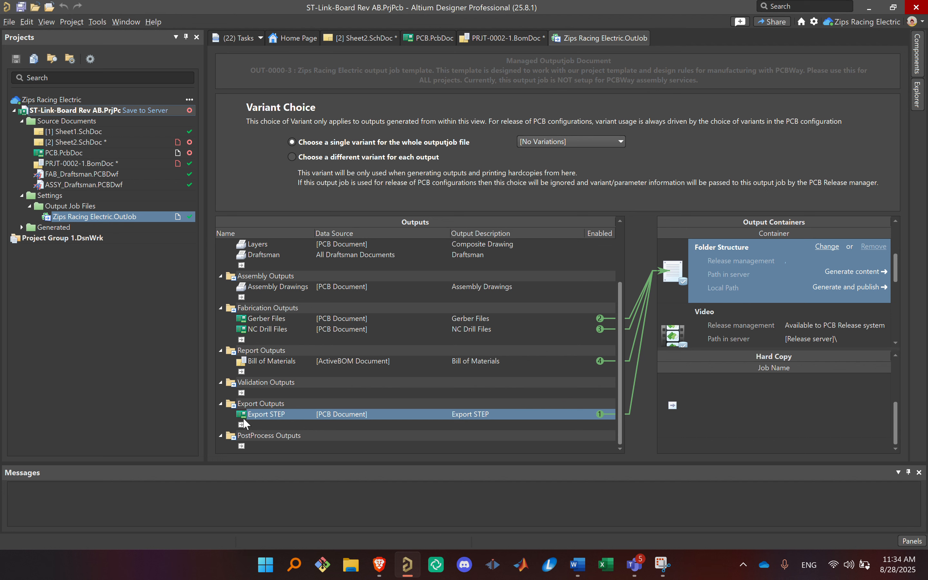
click(270, 321)
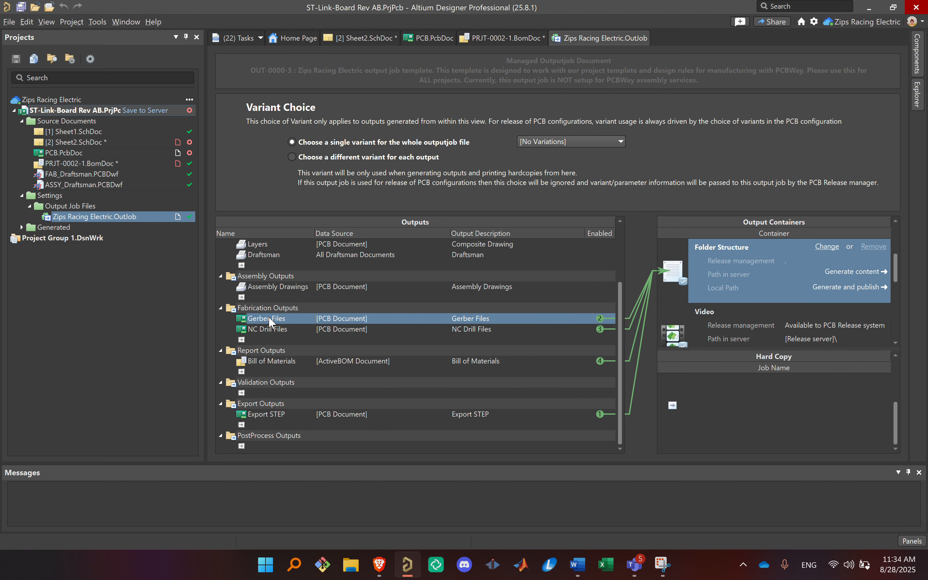
click(295, 329)
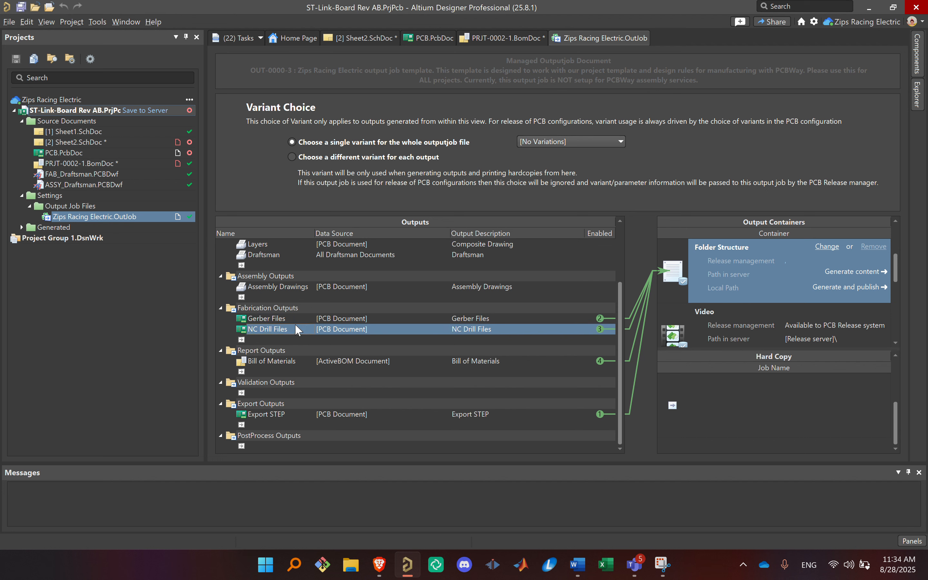
click(298, 320)
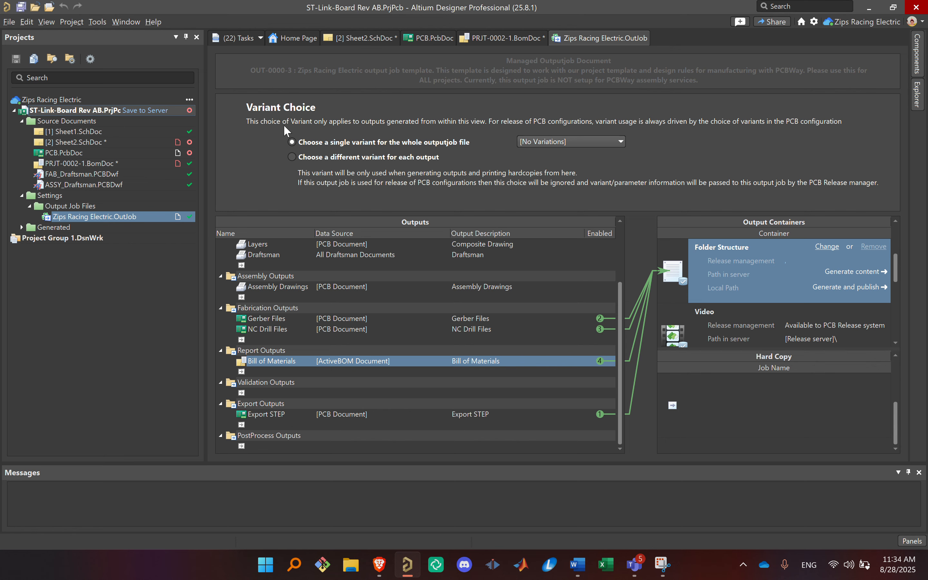
Step: Return to Sheet2.SchDoc and examine the MOD1 module's pins and its +5V supply through fuse F1
click(63, 138)
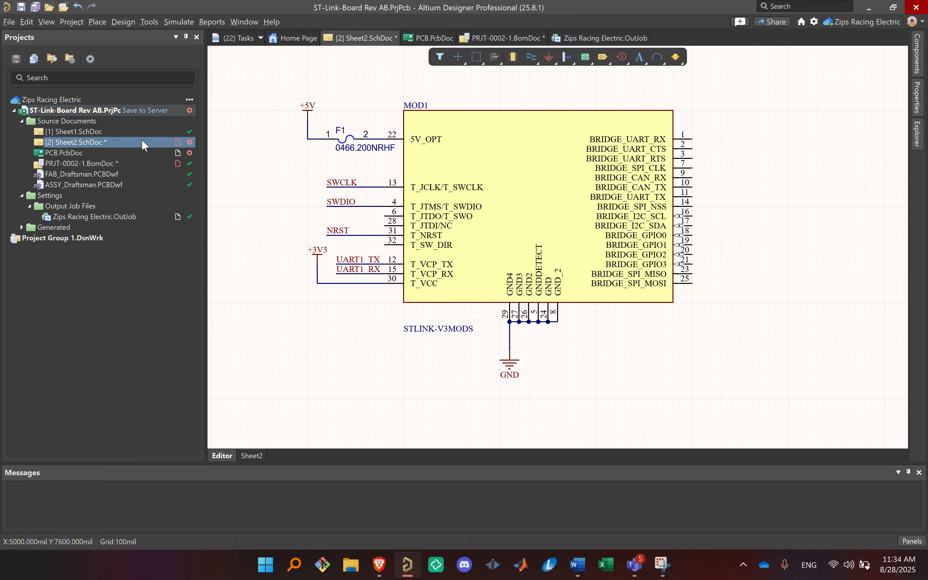
ctrl+scroll(388, 174, down, 4)
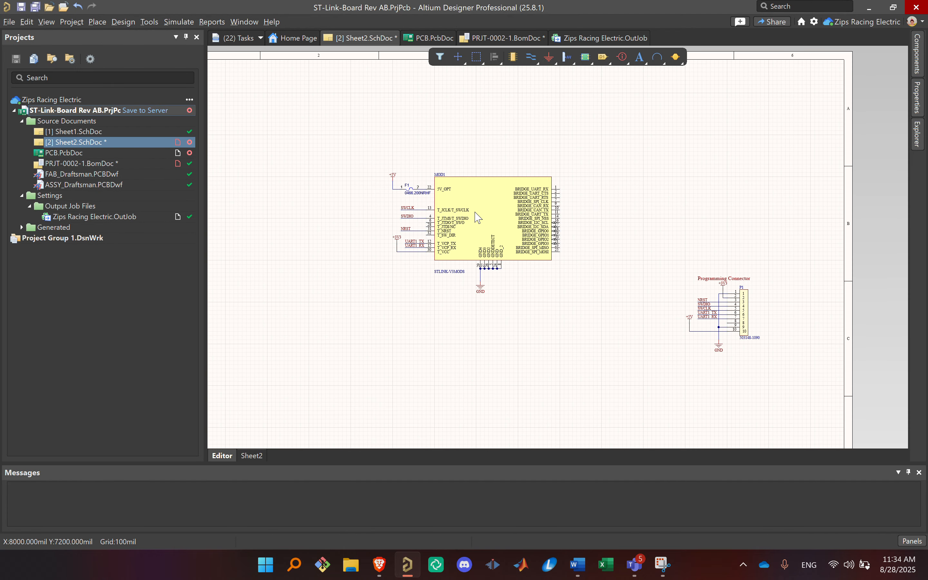
ctrl+scroll(479, 219, up, 2)
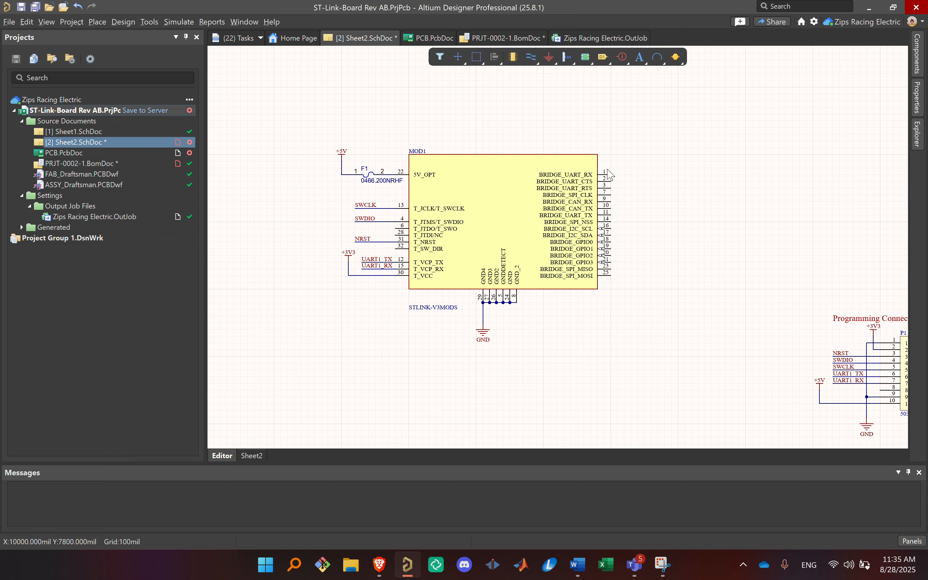
ctrl+scroll(552, 203, up, 2)
ctrl+scroll(524, 197, up, 1)
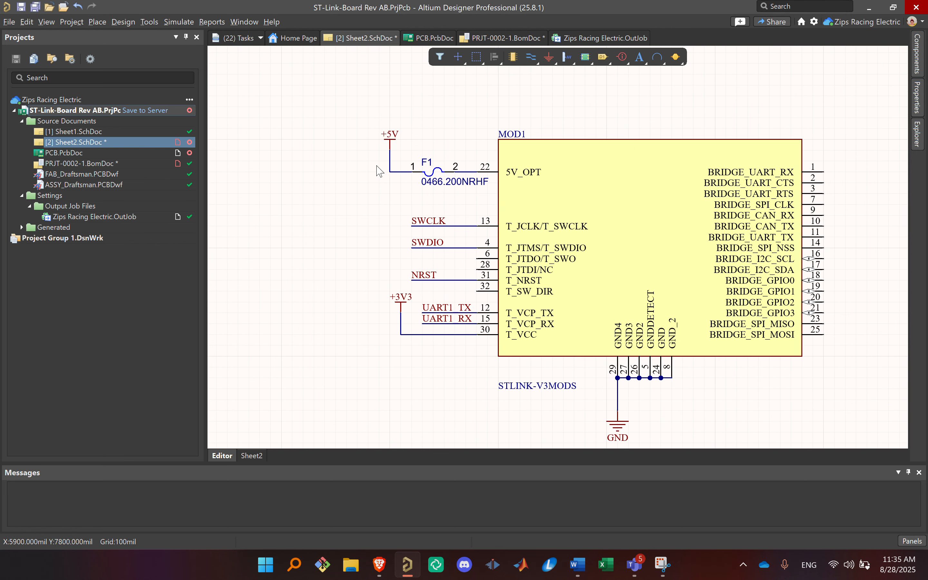
click(391, 146)
ctrl+scroll(550, 175, down, 1)
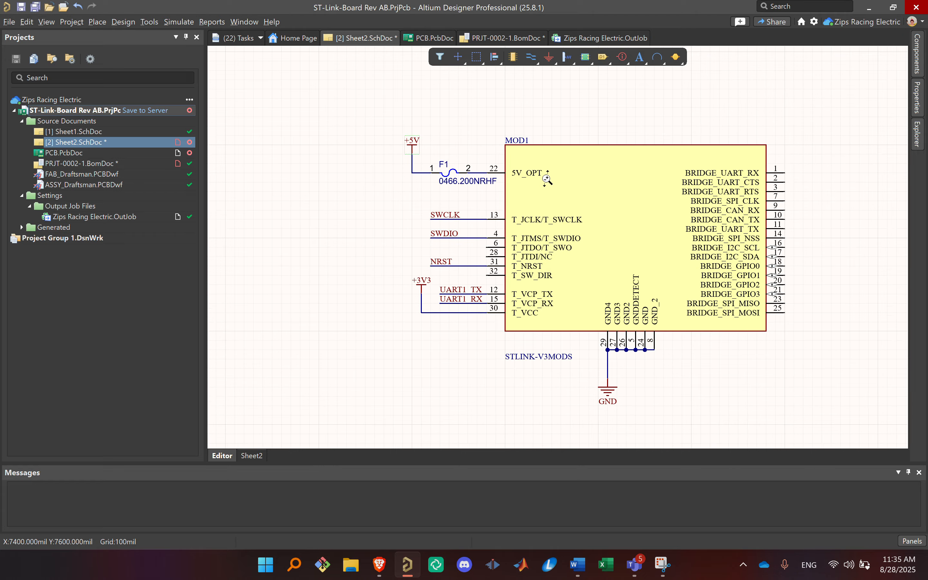
right_drag(547, 182, 513, 215)
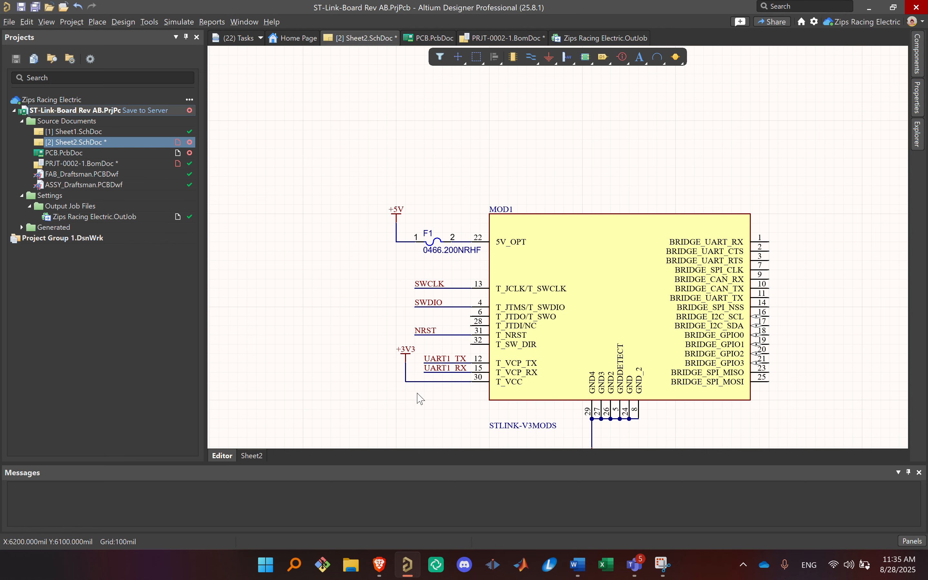
Step: Inspect the SWCLK wire and its net label at pin 13 of the MOD1 module
ctrl+scroll(414, 385, up, 2)
click(504, 197)
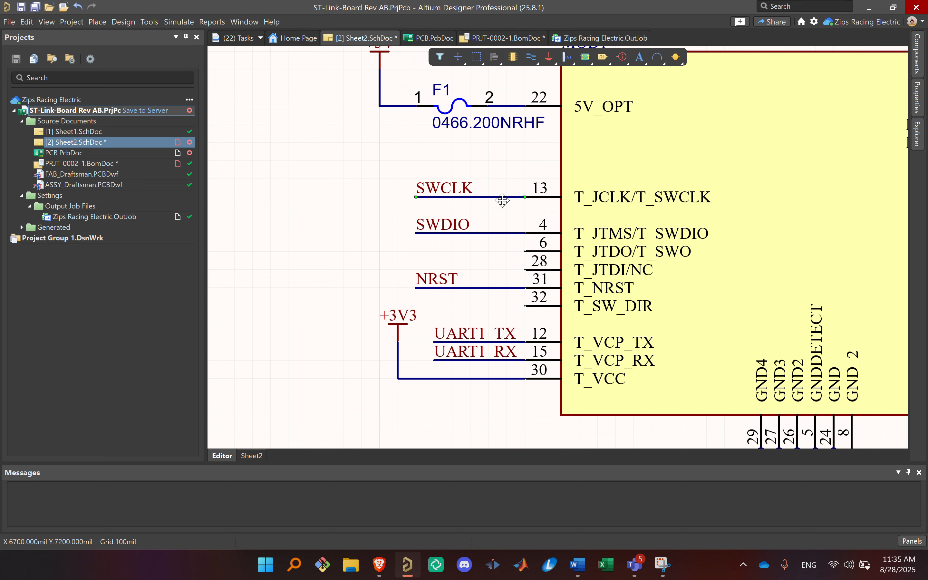
click(439, 186)
ctrl+scroll(449, 199, up, 2)
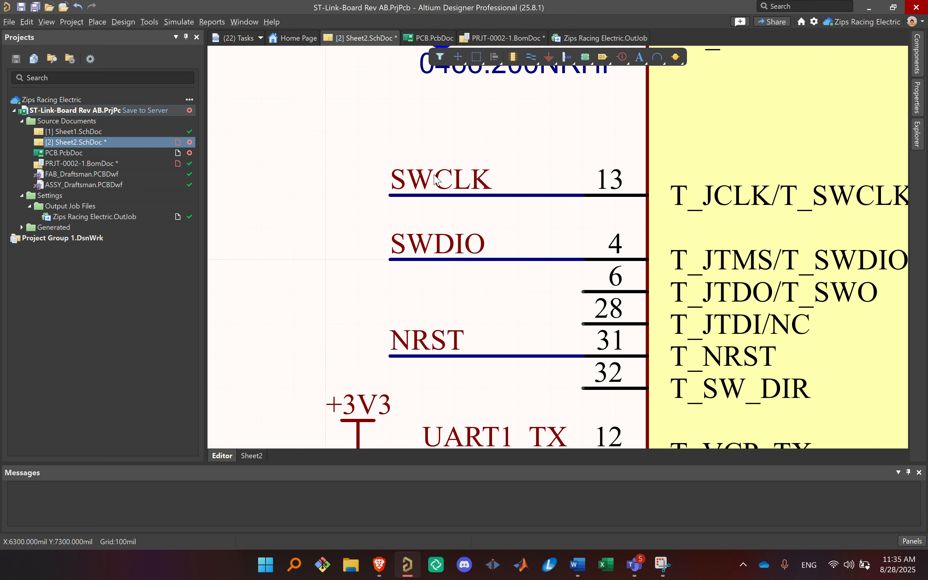
ctrl+scroll(326, 205, down, 2)
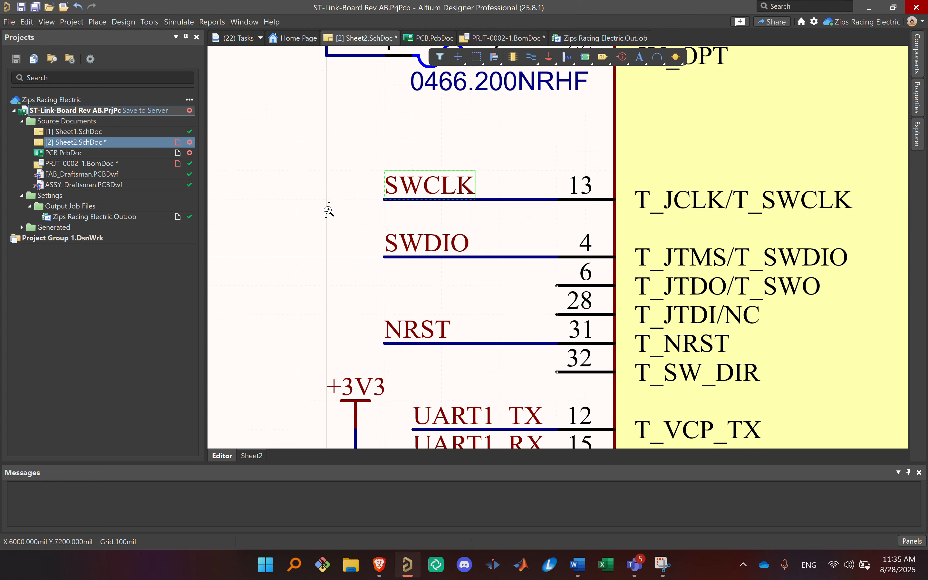
right_drag(327, 212, 379, 271)
click(331, 193)
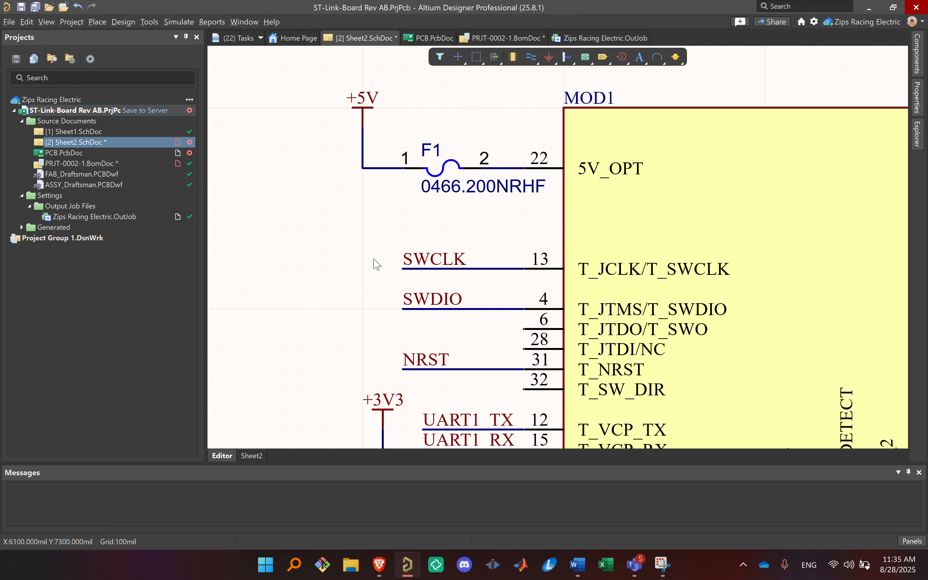
right_drag(346, 190, 382, 232)
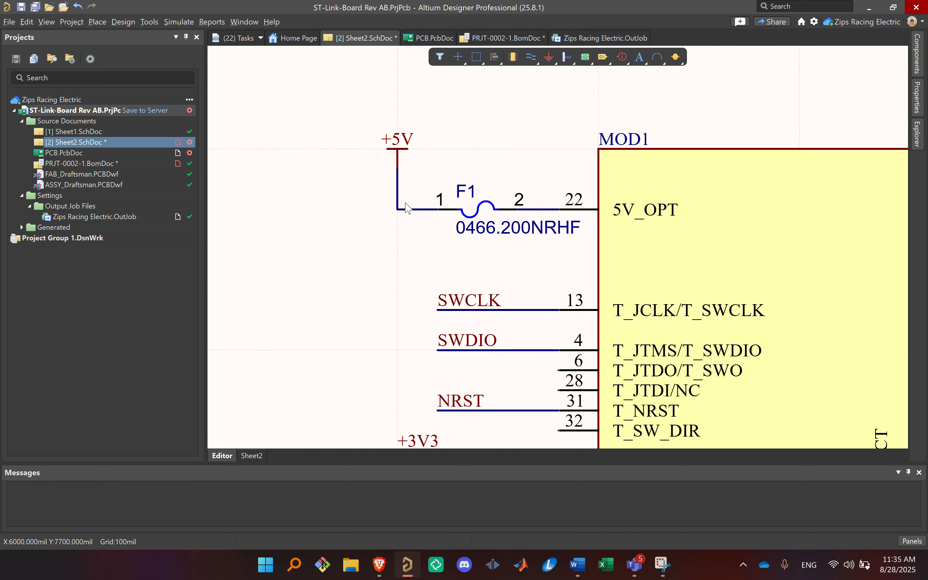
Step: Inspect the +5V and +3V3 power ports and the GND connection of the MOD1 module
click(396, 144)
ctrl+scroll(505, 148, down, 2)
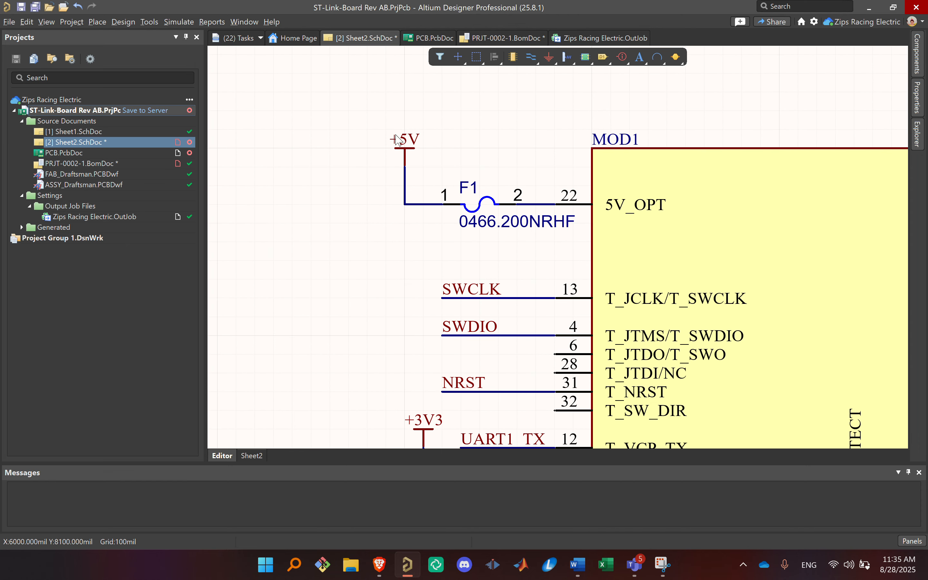
scroll(392, 203, down, 5)
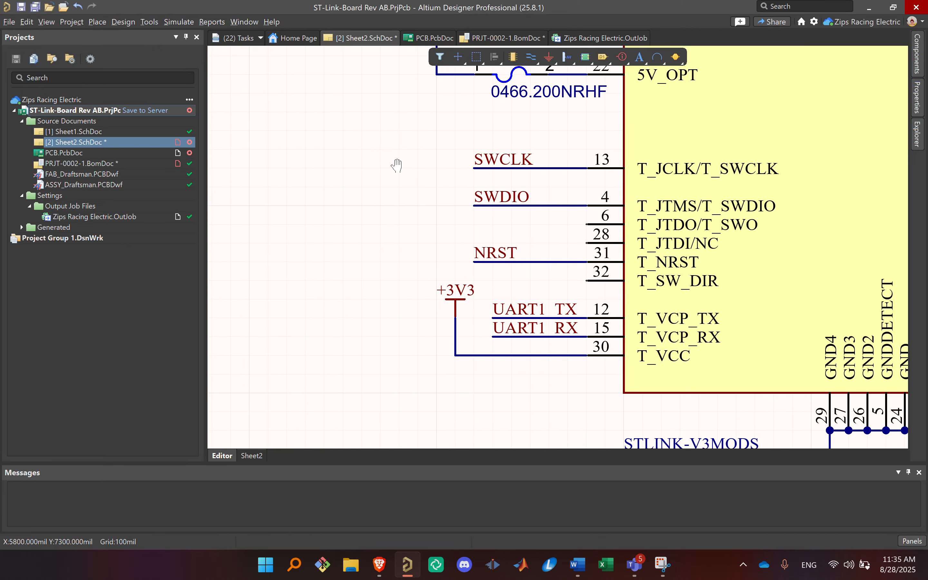
ctrl+scroll(402, 161, down, 5)
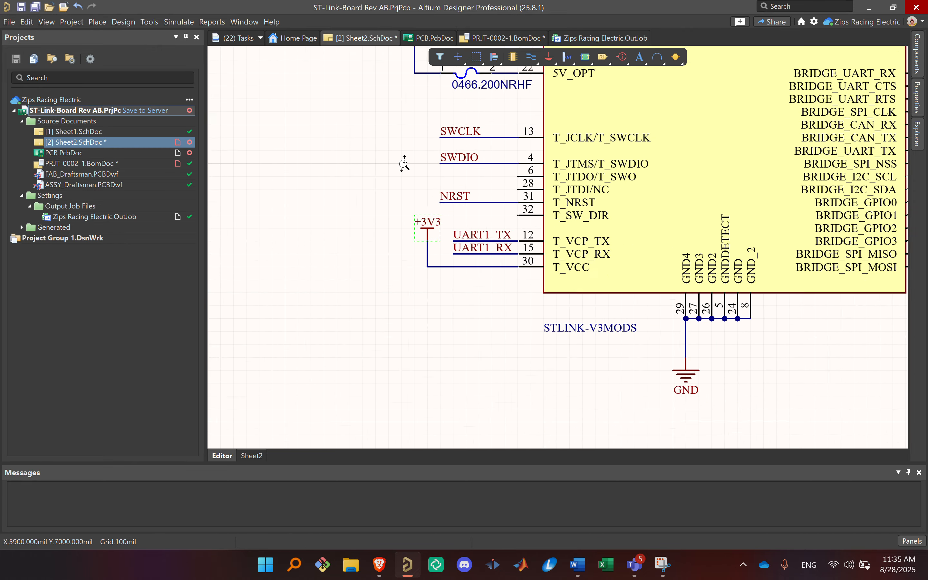
right_drag(403, 157, 351, 239)
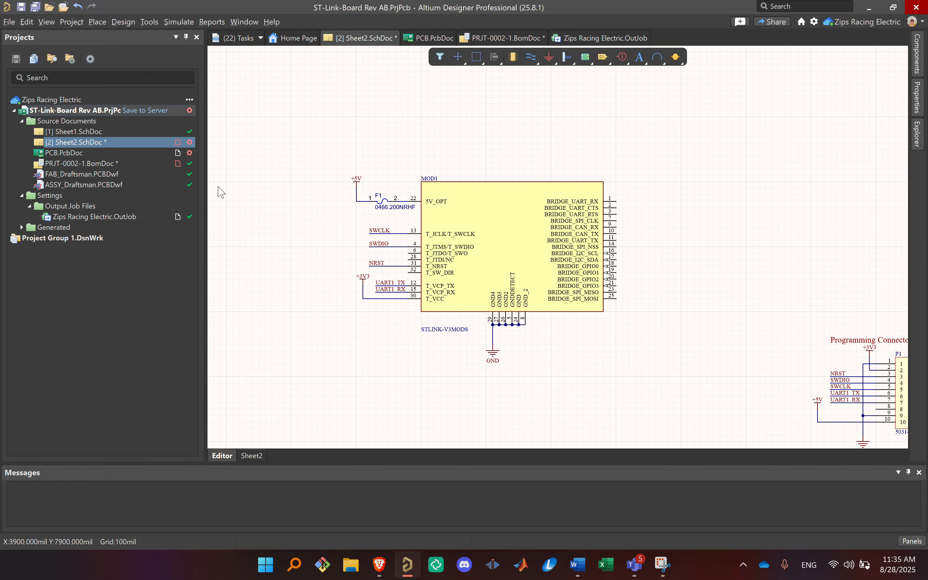
Step: Show PCB.PcbDoc in 2D and inspect the net names on connector P1's pads, highlighting the +3V3 and SWCLK nets
double_click(97, 153)
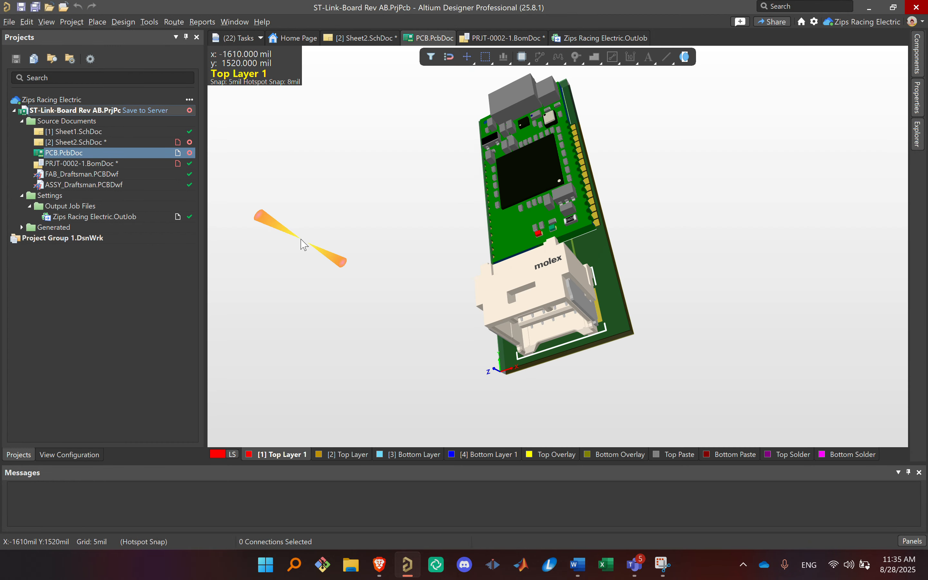
key(2)
ctrl+scroll(537, 276, up, 8)
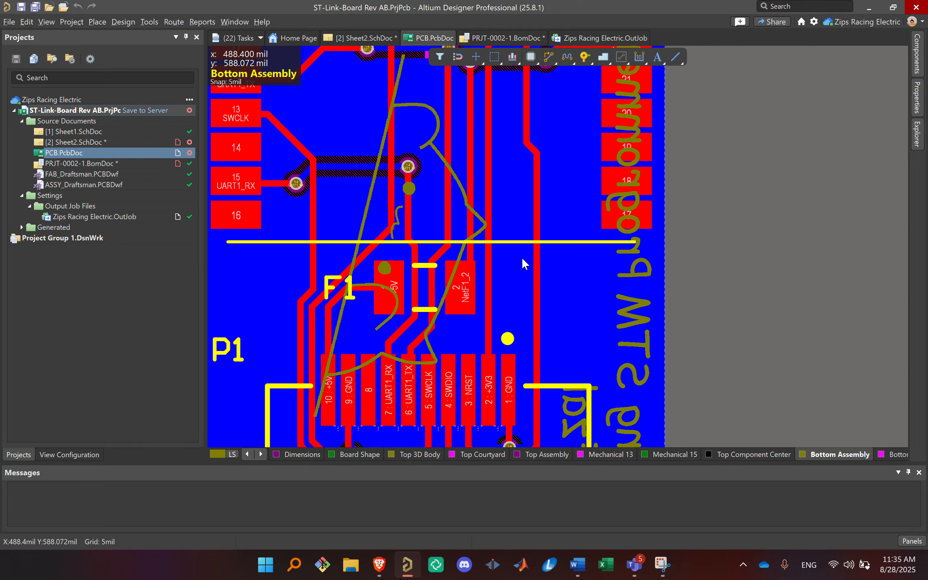
ctrl+scroll(480, 333, up, 6)
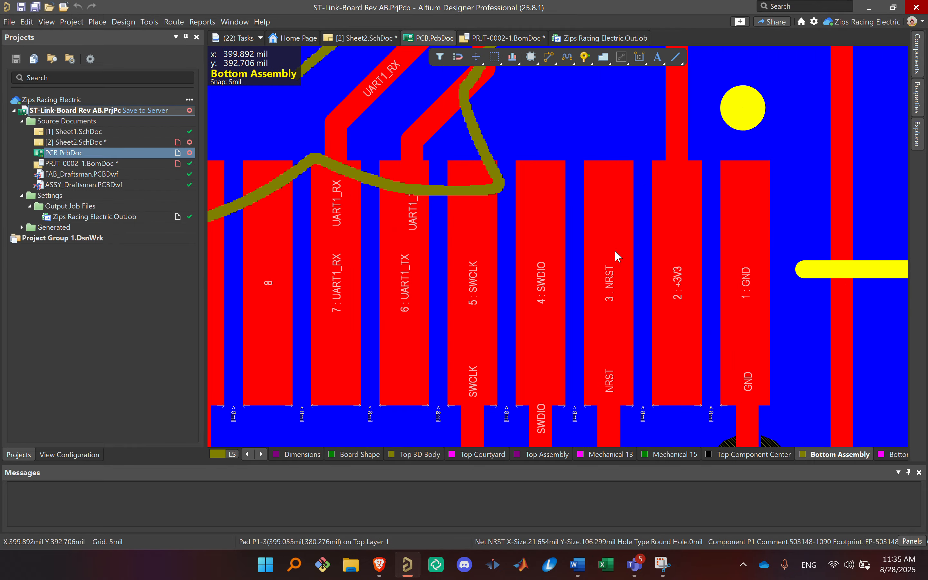
ctrl+scroll(688, 248, down, 10)
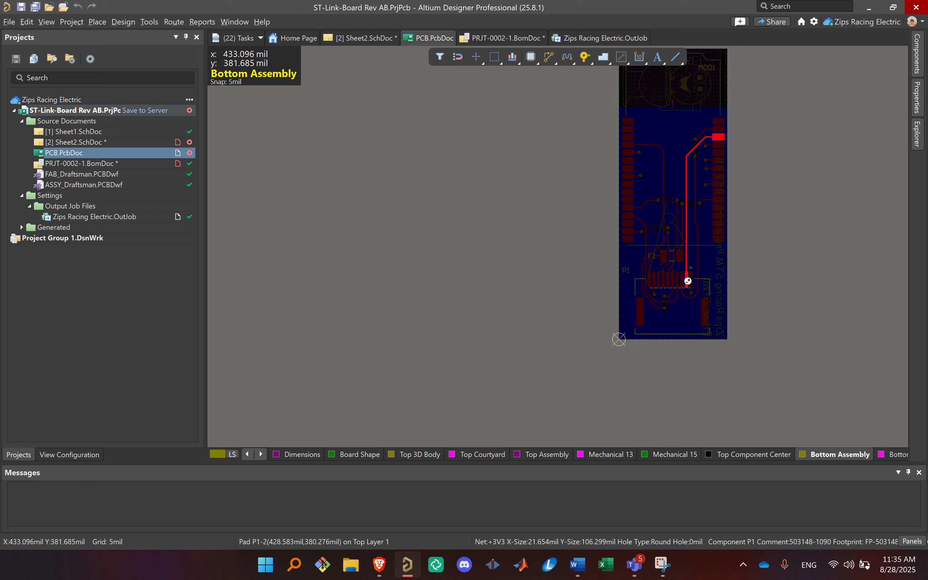
ctrl+scroll(688, 281, up, 10)
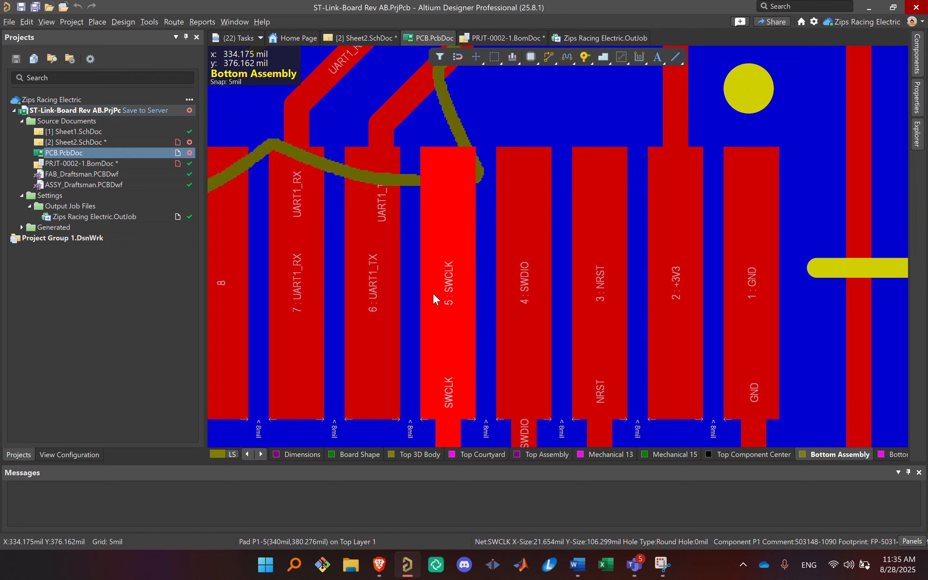
ctrl+scroll(438, 130, down, 5)
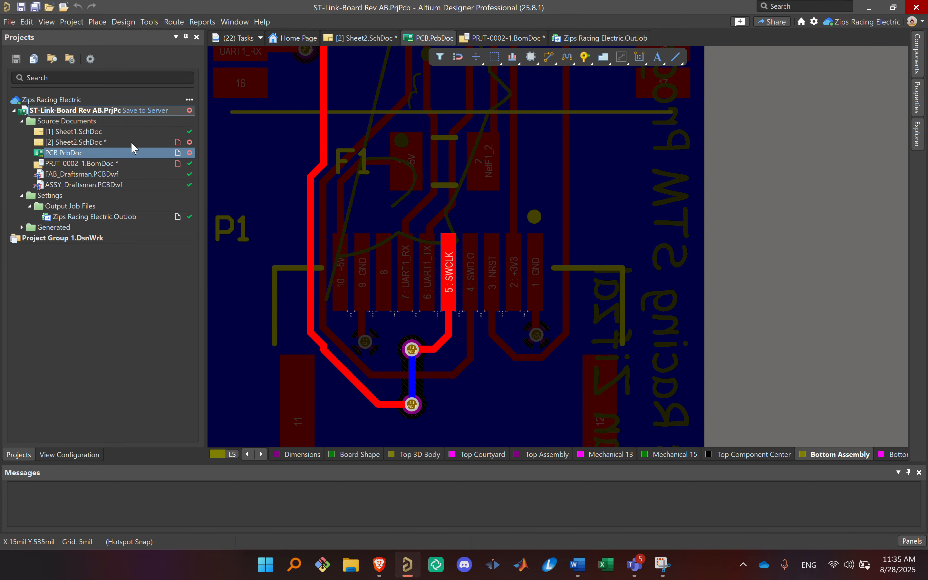
Step: Return to Sheet2.SchDoc and inspect the SWCLK net label and the neighbouring signal nets on the MOD1 module
click(80, 142)
right_drag(579, 146, 659, 137)
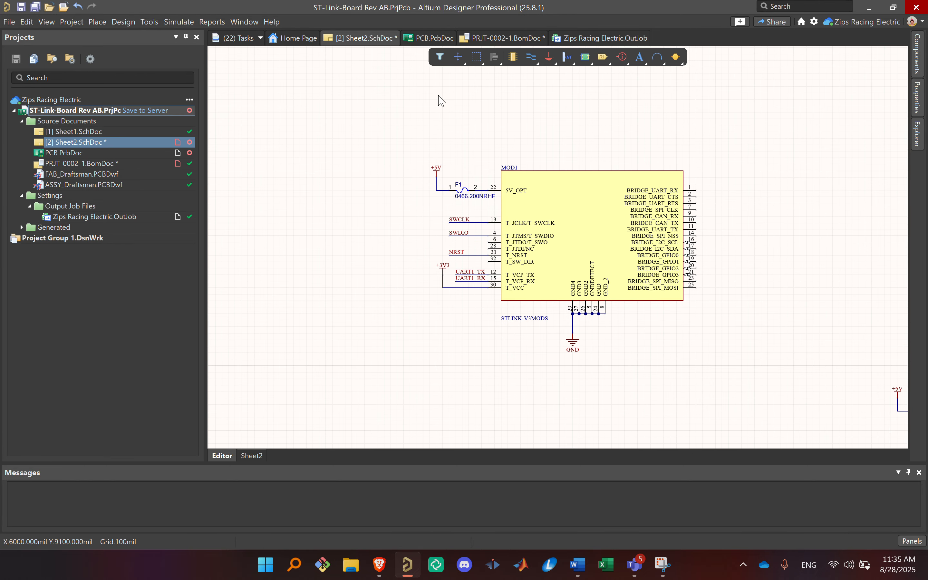
ctrl+scroll(487, 224, up, 3)
click(425, 217)
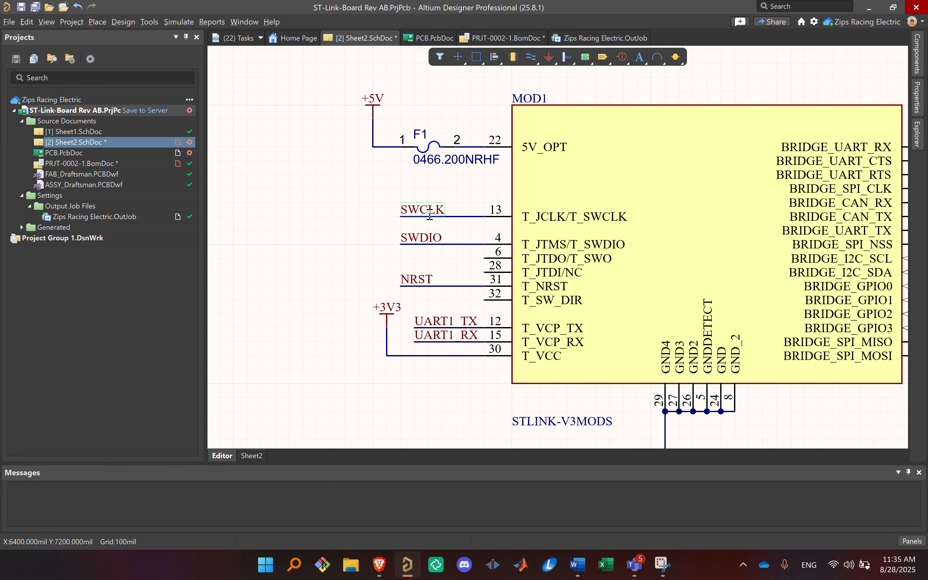
click(385, 187)
right_drag(373, 213, 458, 235)
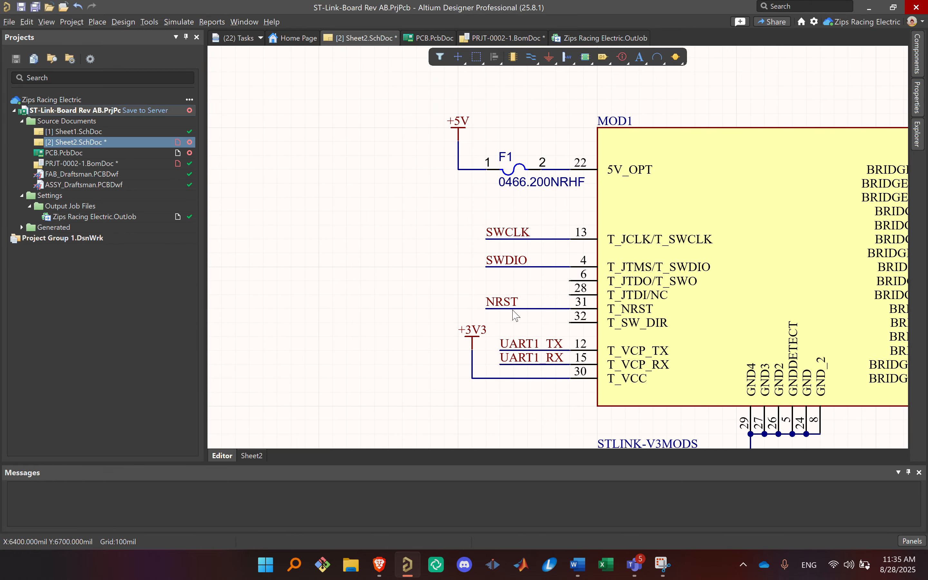
right_drag(453, 341, 532, 351)
Step: Try deleting the SWCLK net label at MOD1 pin 13, comparing with the net in PCB.PcbDoc, and undo the deletion
click(599, 242)
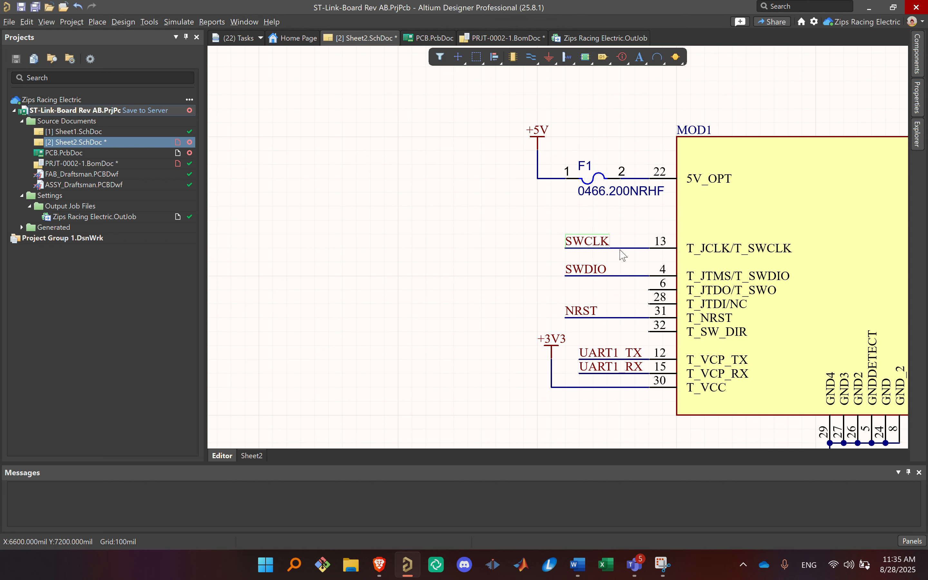
key(Delete)
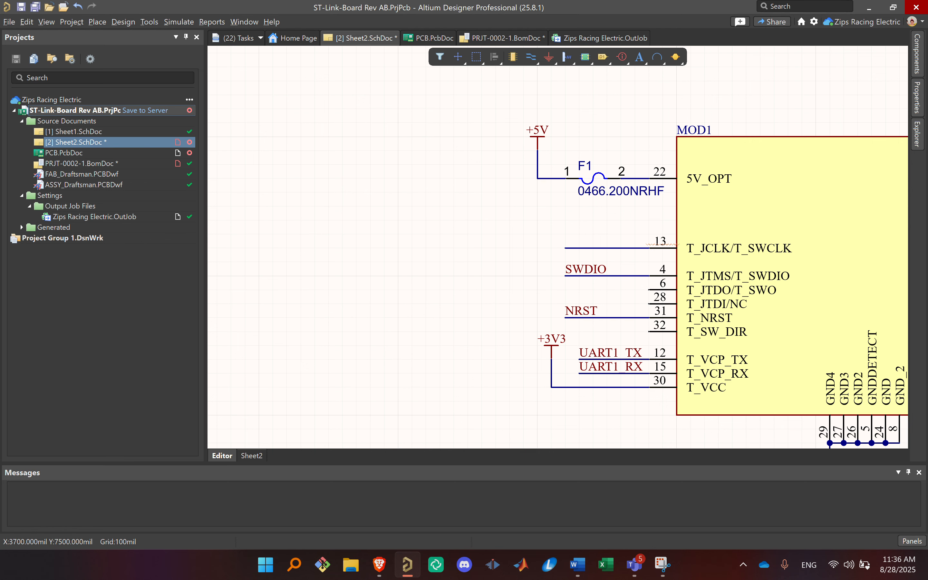
click(78, 152)
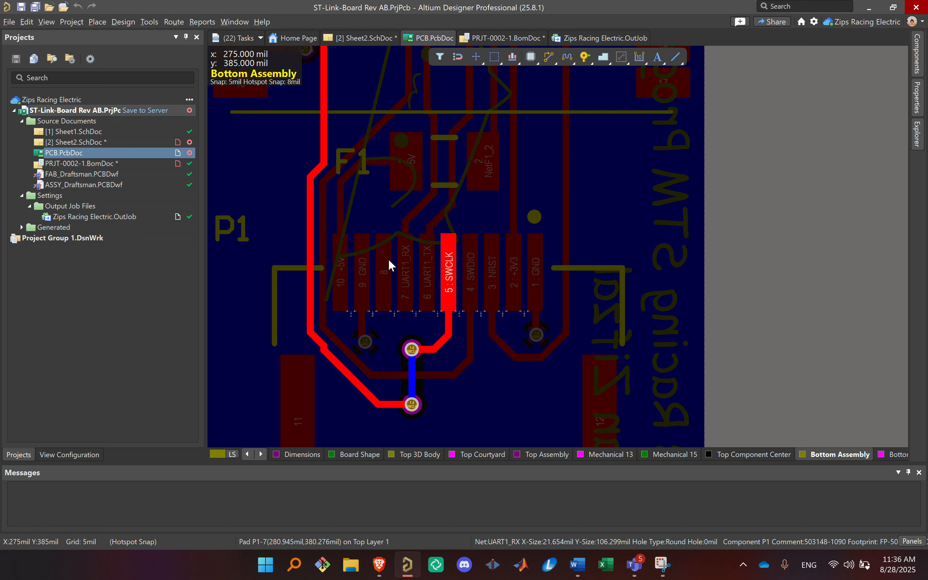
click(146, 143)
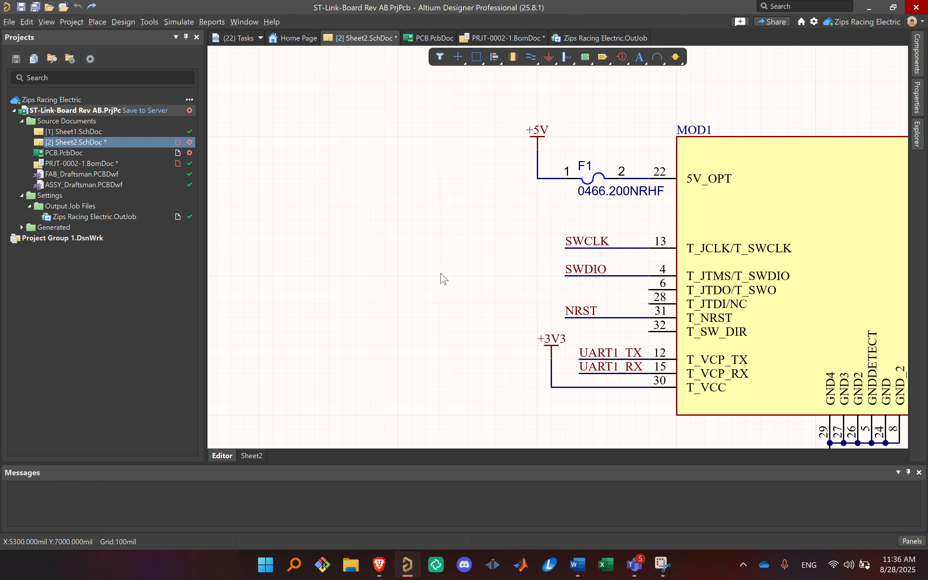
ctrl+scroll(470, 266, down, 3)
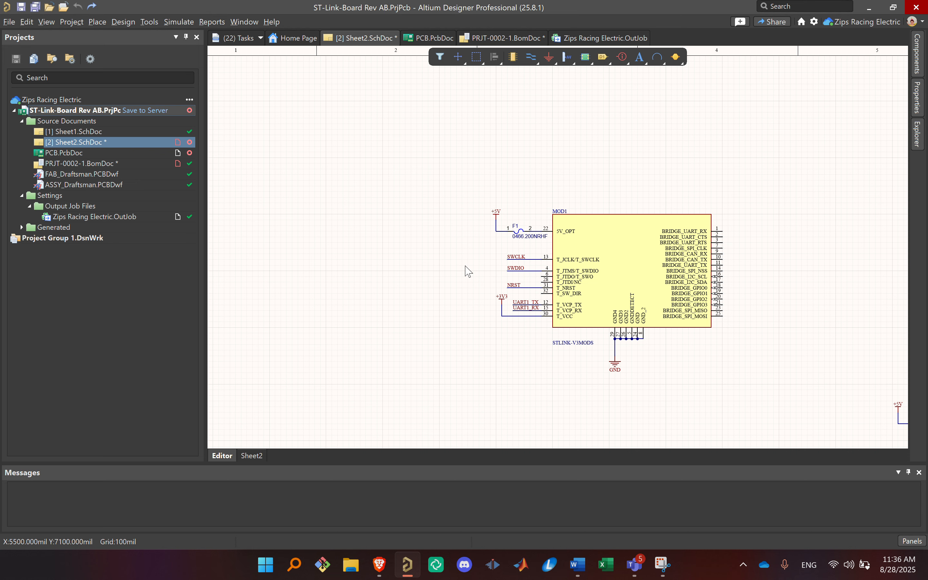
Step: Open the Power Distribution Board REVAA project from the Zips Racing Electric workspace and show its PDB REVAA.PcbDoc
right_click(72, 100)
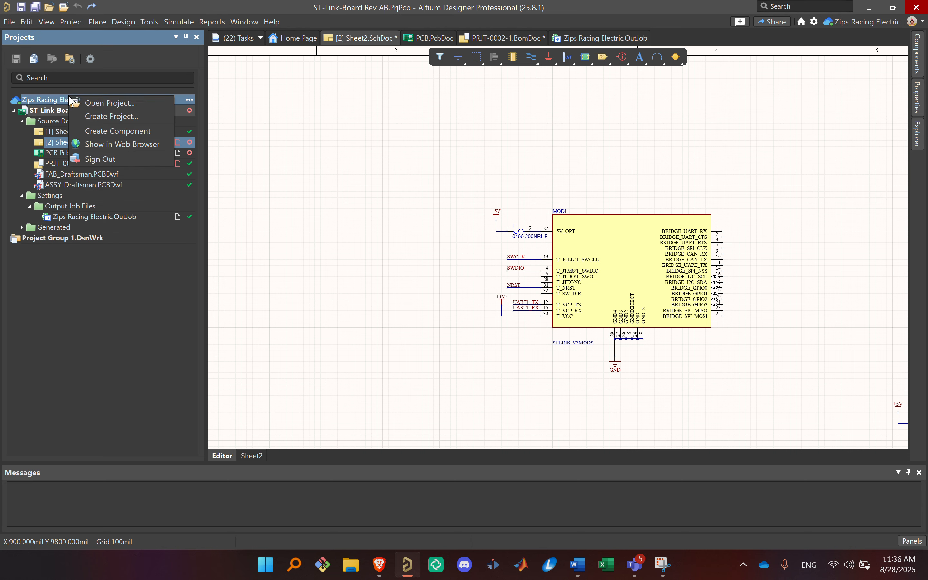
click(105, 100)
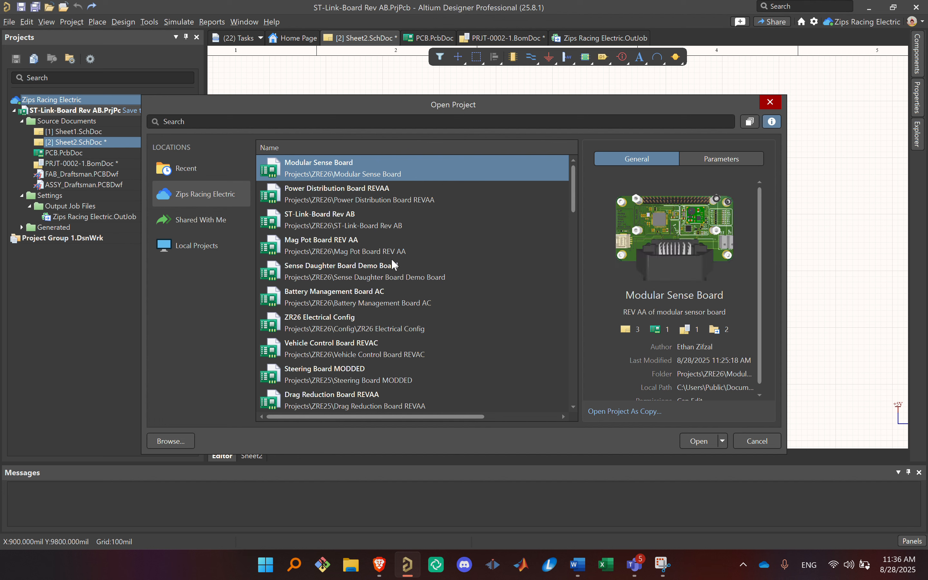
click(418, 206)
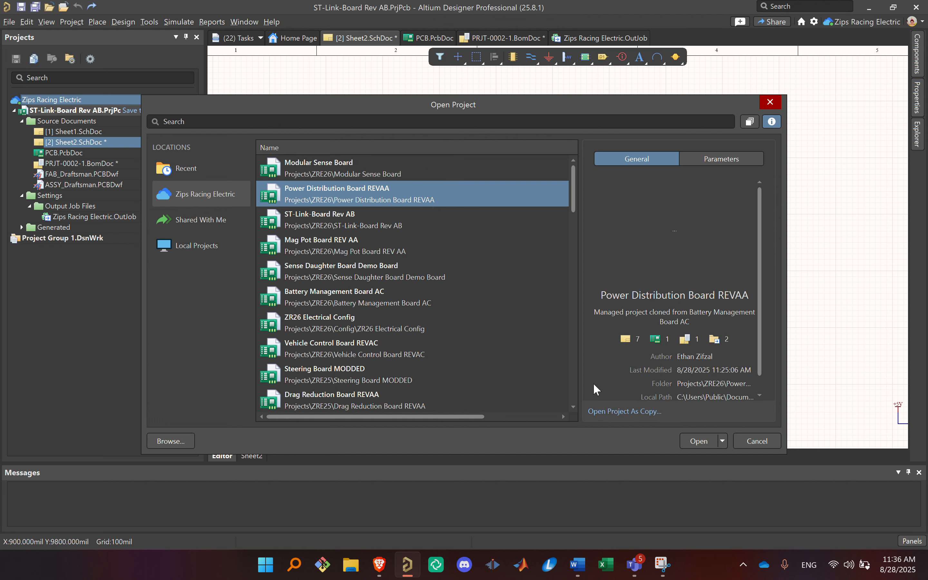
click(697, 441)
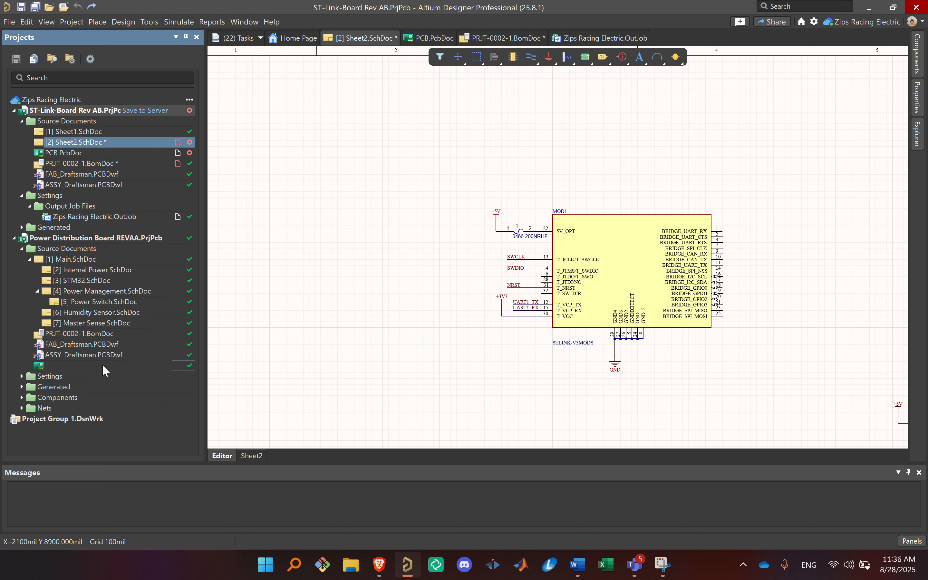
double_click(103, 364)
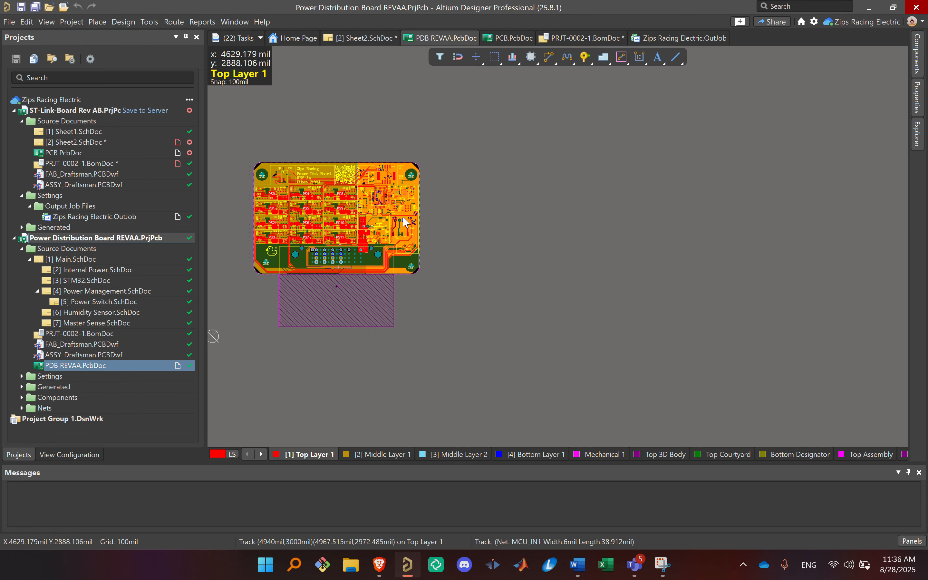
Step: Shelve the polygons in PDB REVAA.PcbDoc to expose the traces around connector J1
ctrl+scroll(396, 246, up, 5)
right_drag(421, 252, 664, 270)
ctrl+scroll(657, 275, up, 1)
ctrl+scroll(657, 284, up, 2)
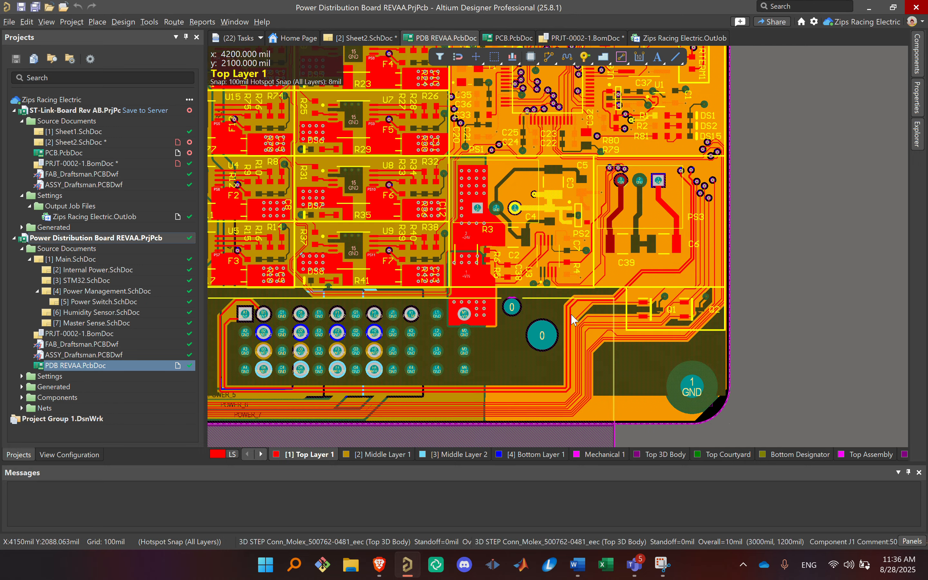
right_drag(571, 314, 664, 306)
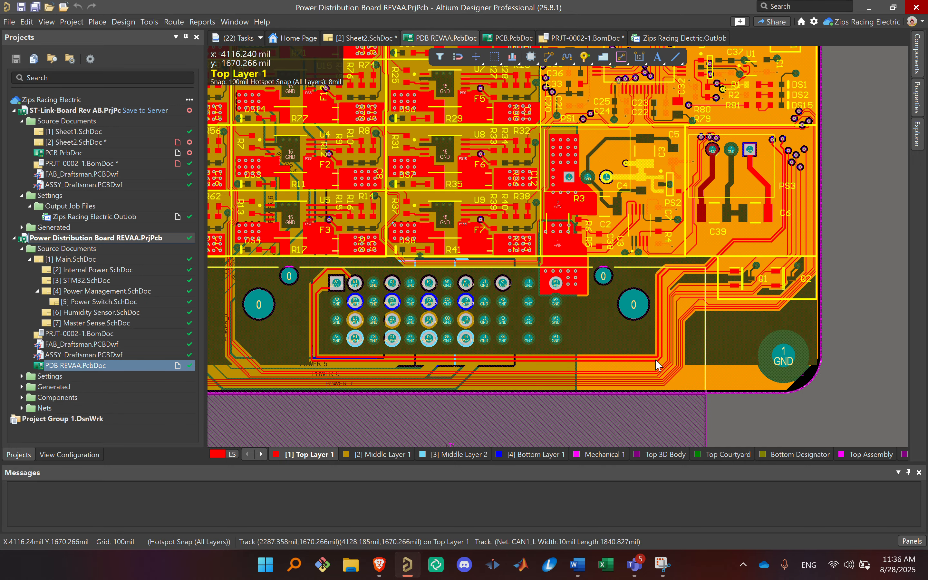
right_drag(687, 355, 655, 296)
right_click(682, 420)
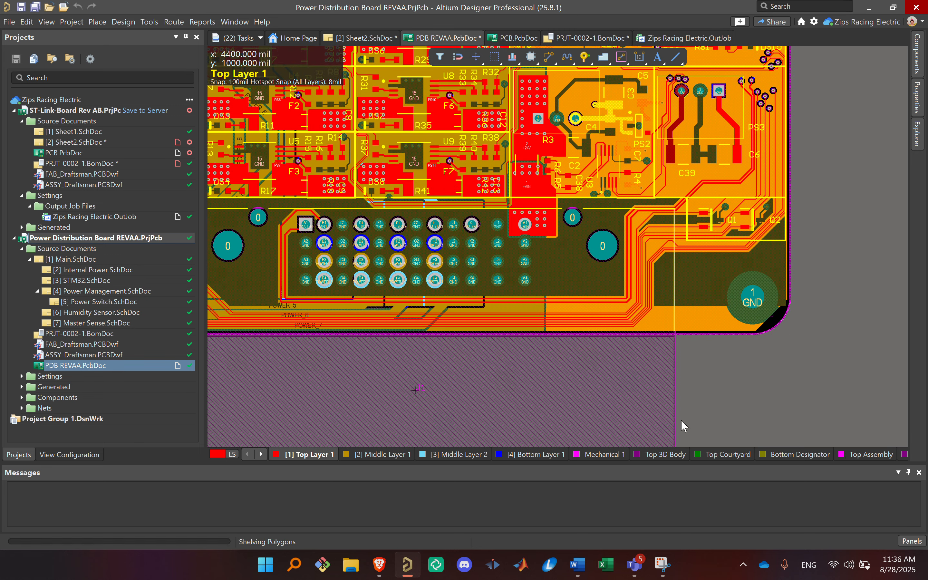
Step: Inspect the net names on the CAN1_H and CAN1_L traces beside connector J1
ctrl+scroll(637, 240, up, 5)
ctrl+scroll(637, 240, up, 1)
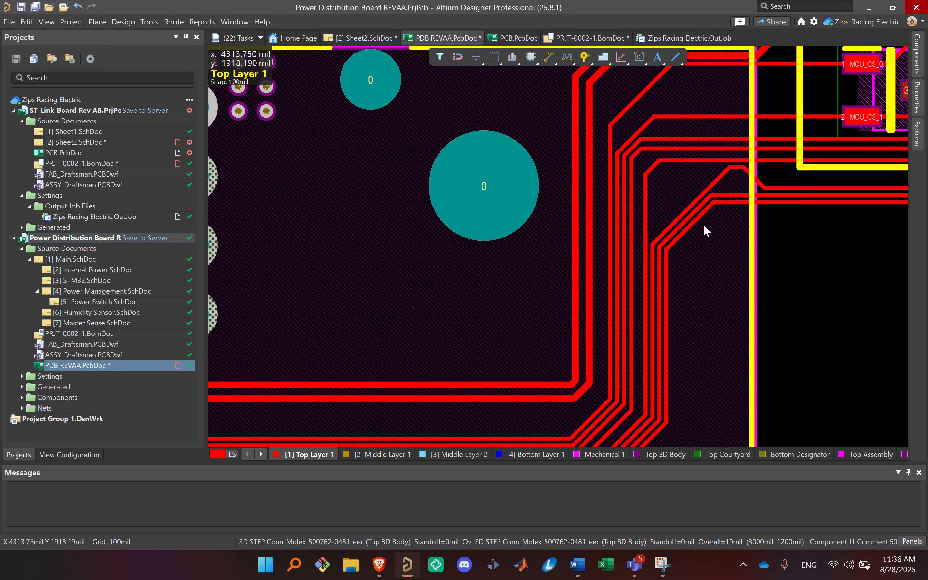
ctrl+scroll(704, 224, up, 2)
right_drag(601, 332, 646, 191)
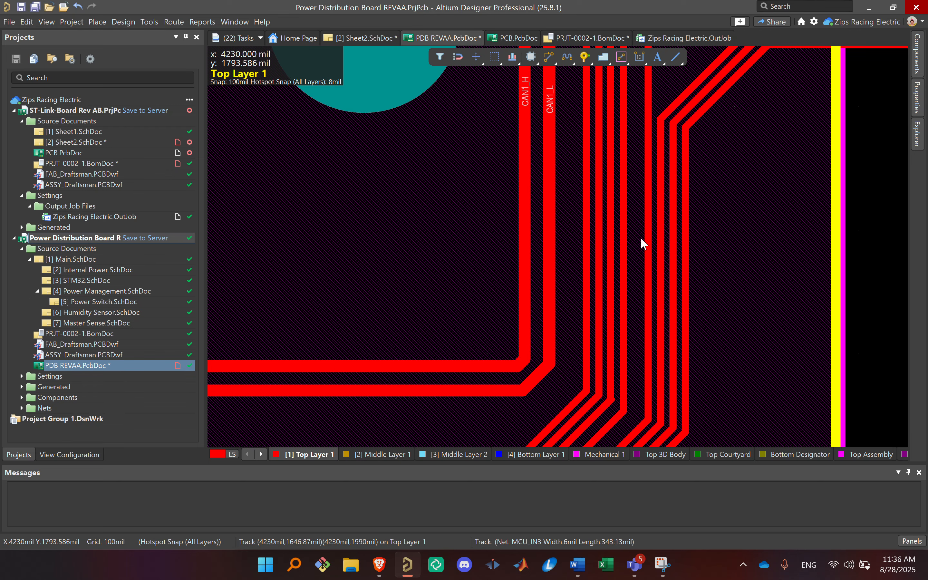
ctrl+scroll(516, 205, down, 5)
right_drag(525, 216, 646, 324)
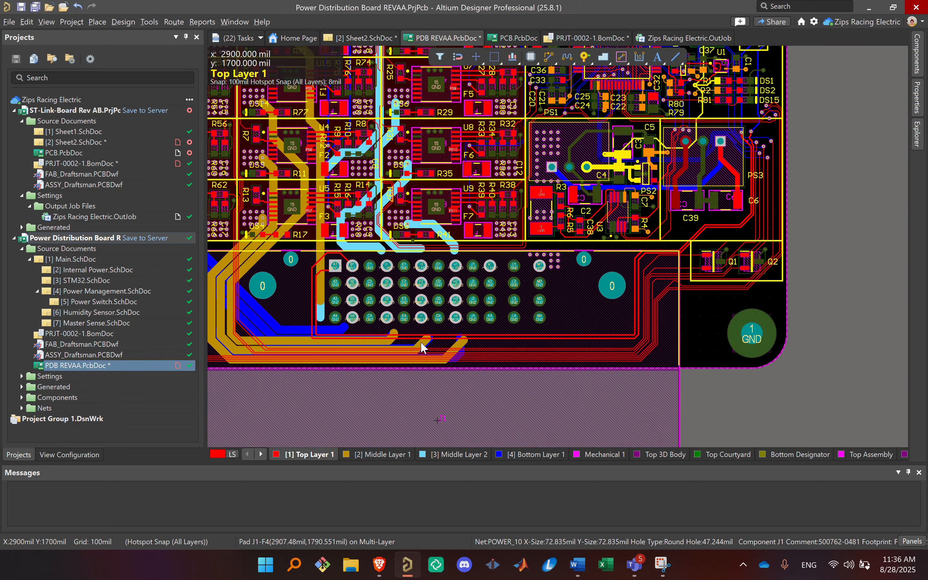
Step: Examine the numbered POWER nets routed to connector J1 and the repeated circuit blocks across the power distribution board
right_drag(554, 303, 746, 278)
ctrl+scroll(514, 351, up, 1)
ctrl+scroll(507, 352, up, 2)
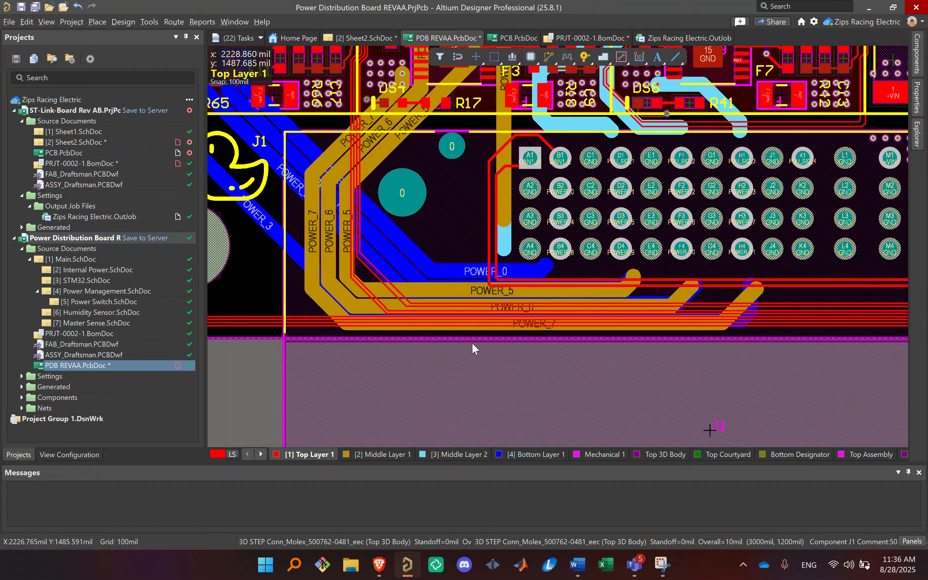
ctrl+scroll(466, 291, up, 1)
ctrl+scroll(573, 228, down, 5)
right_drag(574, 228, 567, 288)
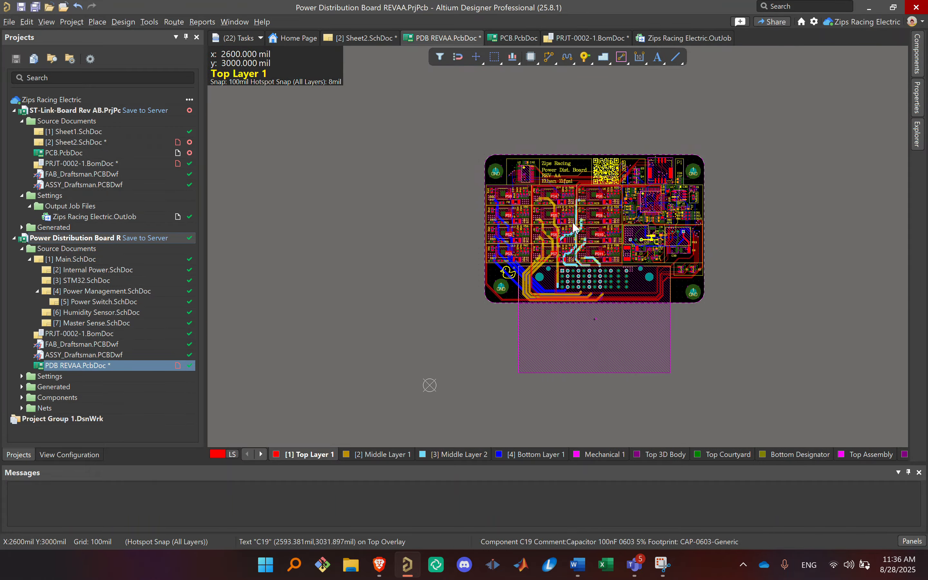
right_drag(598, 164, 597, 215)
ctrl+scroll(597, 215, up, 6)
ctrl+scroll(594, 310, up, 5)
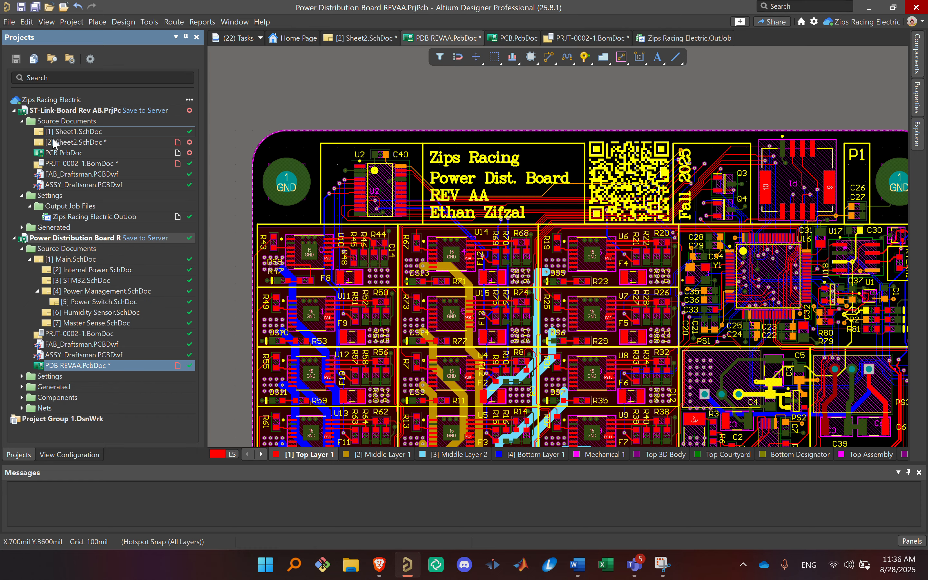
Step: Return to Sheet2.SchDoc and place a net label named OUT0 in the empty area above MOD1
double_click(54, 144)
right_drag(543, 199, 551, 207)
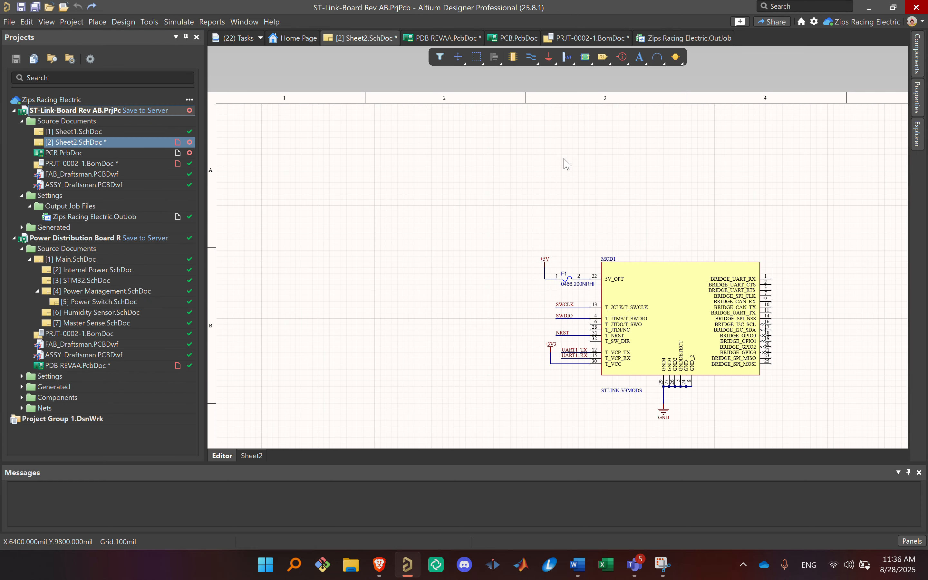
click(94, 24)
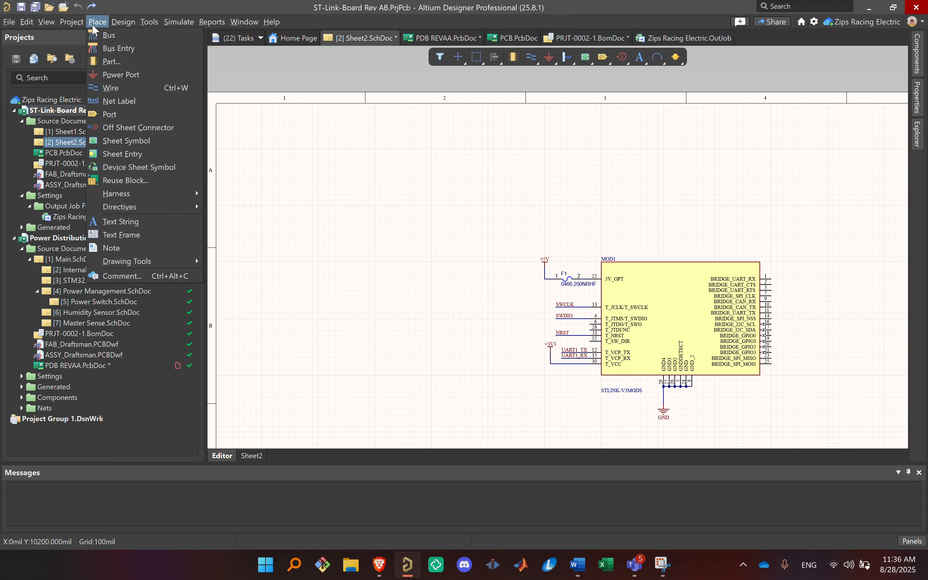
click(111, 101)
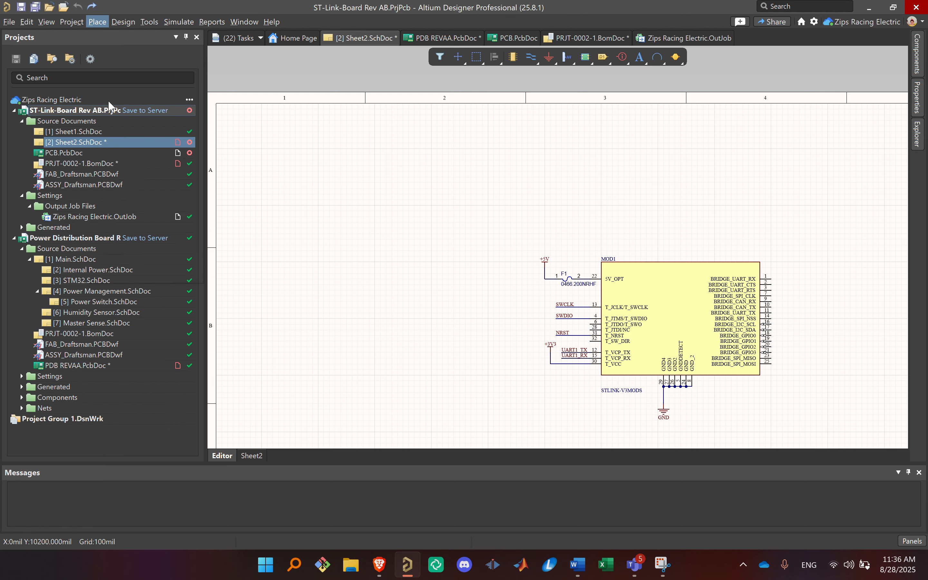
ctrl+scroll(557, 207, up, 2)
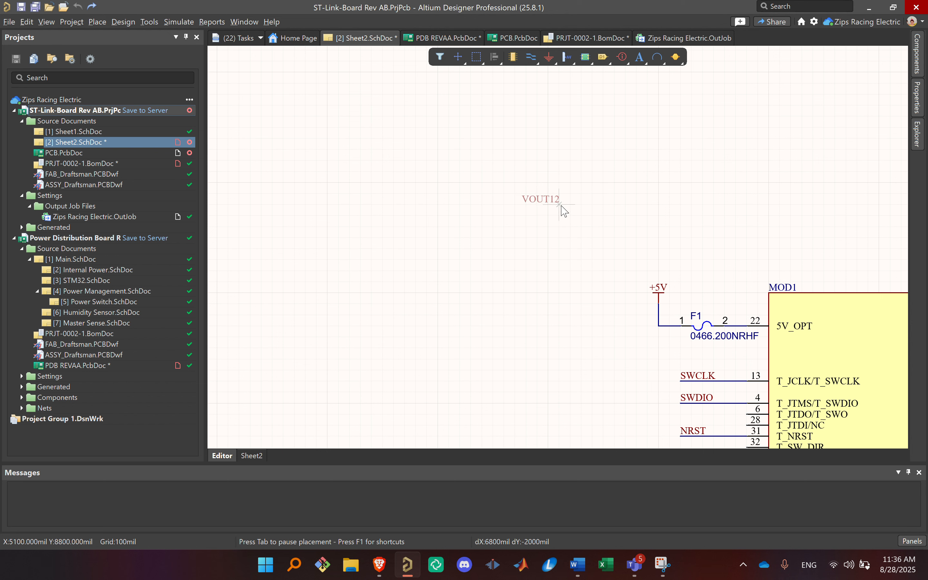
key(Tab)
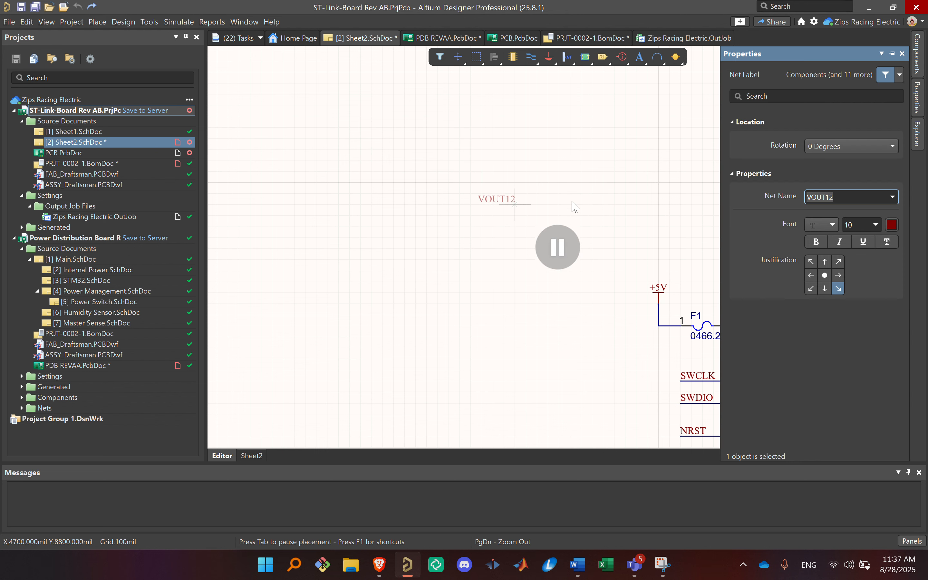
text(OUT0)
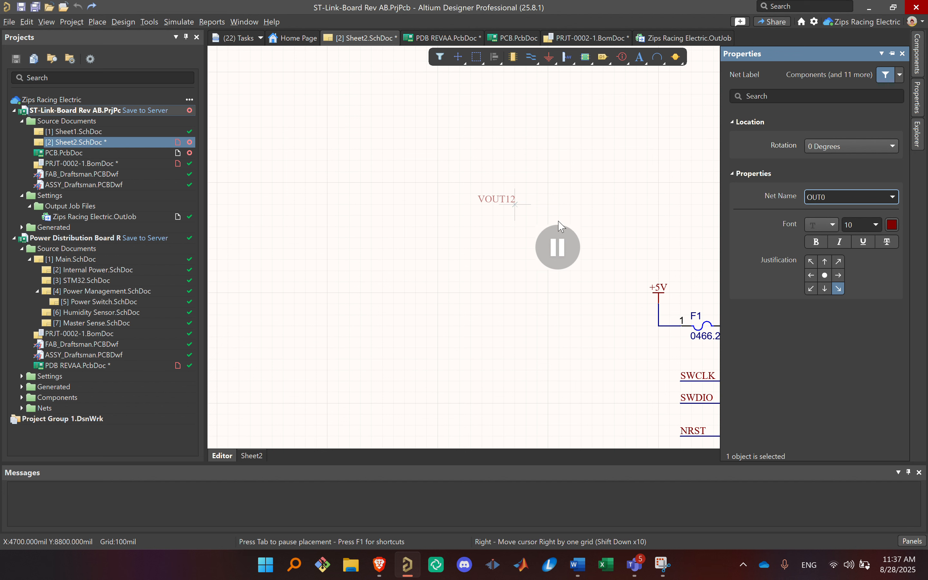
click(558, 234)
click(504, 150)
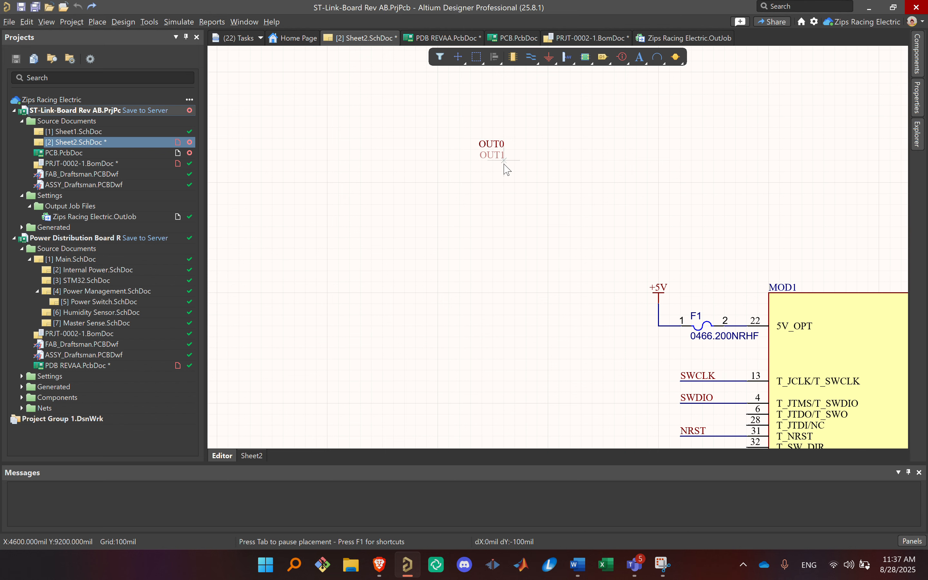
Step: Place the auto-incremented net labels OUT1 through OUT7 in a column directly below OUT0
click(504, 161)
click(504, 172)
click(505, 183)
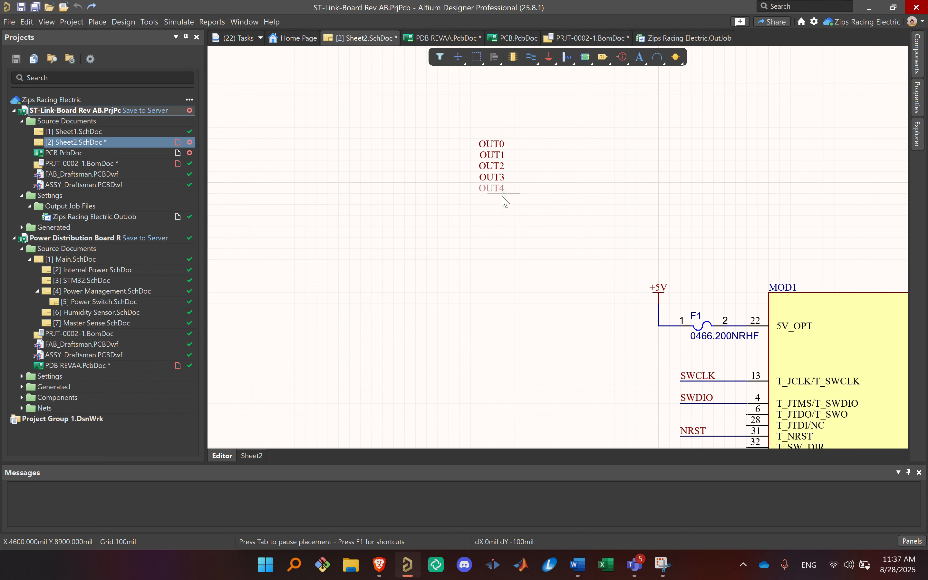
click(504, 194)
click(505, 205)
click(504, 216)
click(505, 227)
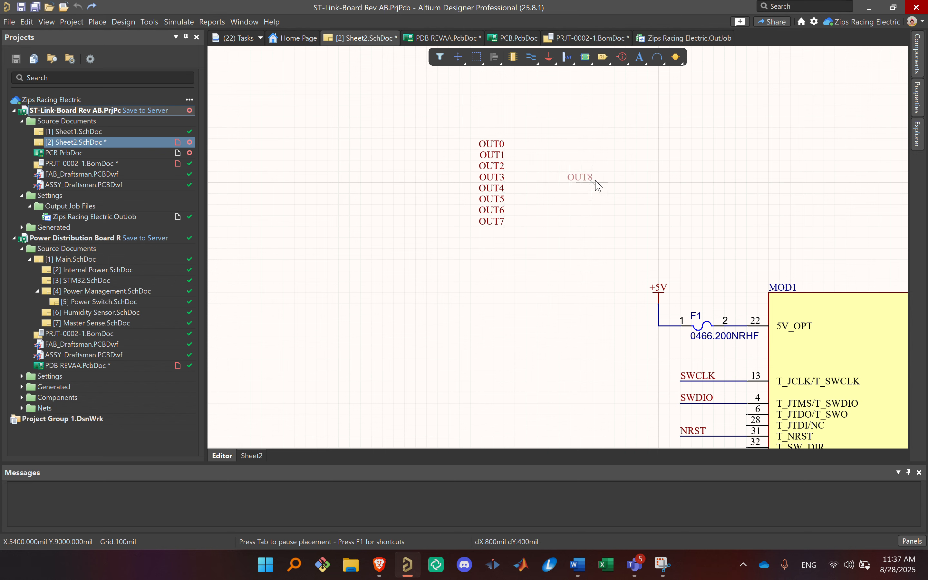
right_click(549, 273)
key(Escape)
key(Escape)
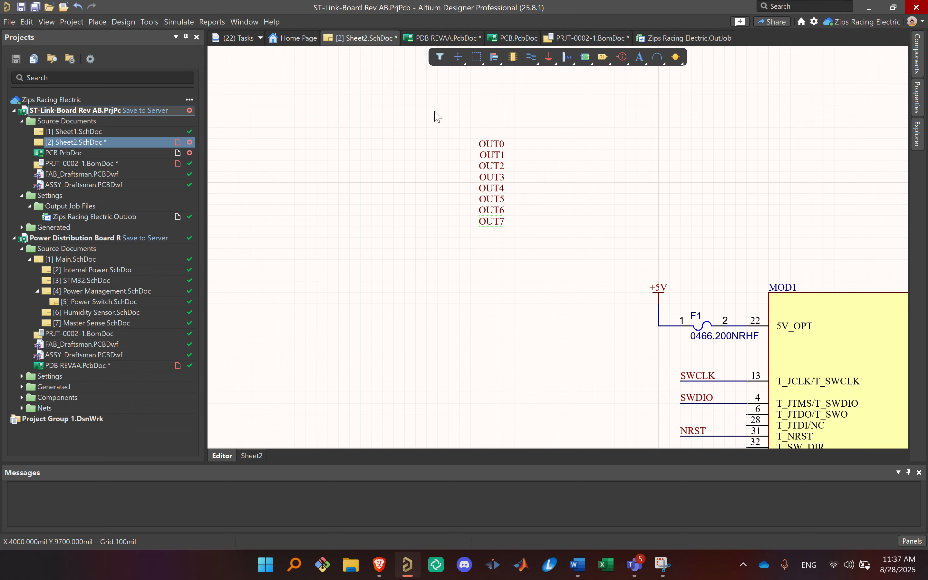
Step: Delete the net labels OUT0 through OUT7 from Sheet2.SchDoc
drag(560, 260, 454, 146)
key(Delete)
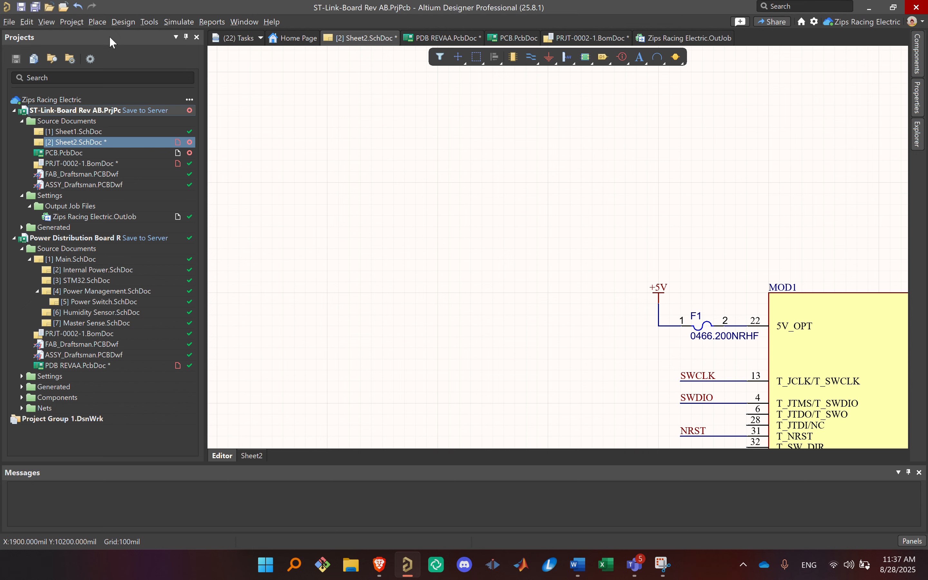
key(p)
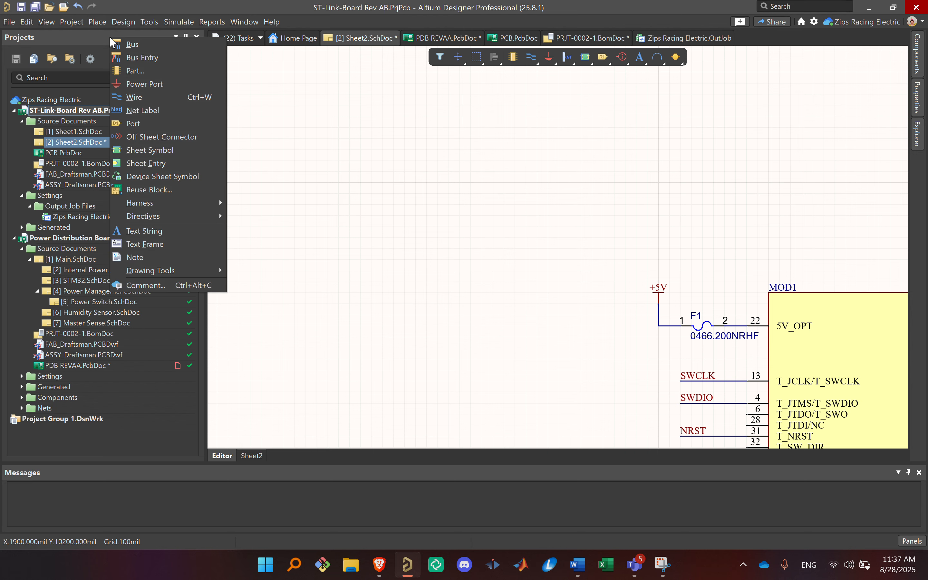
key(Escape)
click(88, 20)
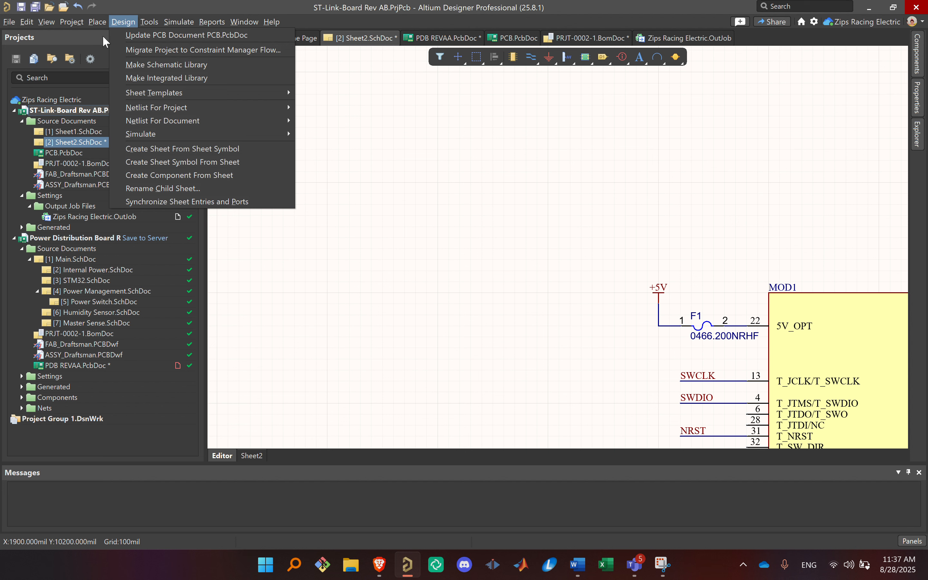
Step: Place the net label OUT8 in the empty area beside the +5V input of MOD1 on Sheet2.SchDoc
click(366, 177)
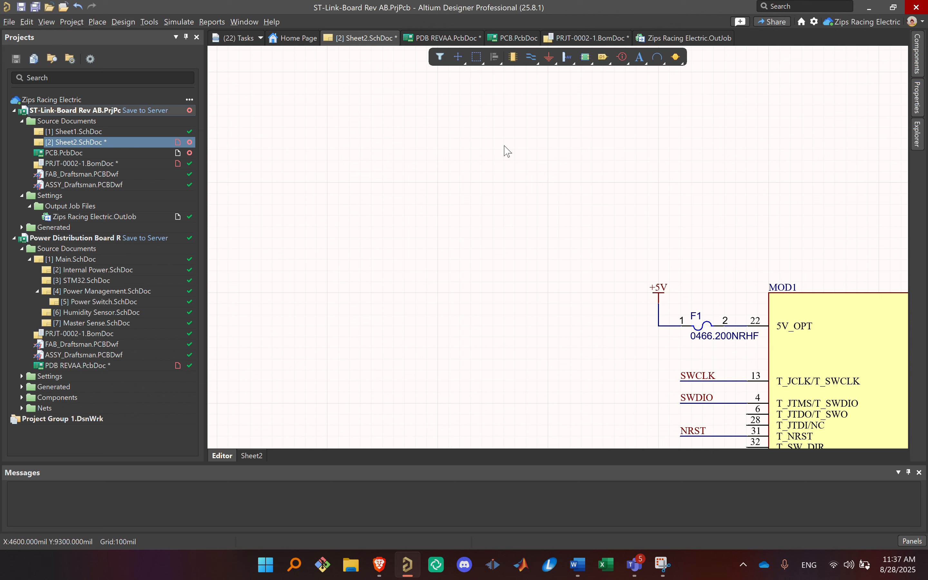
key(p)
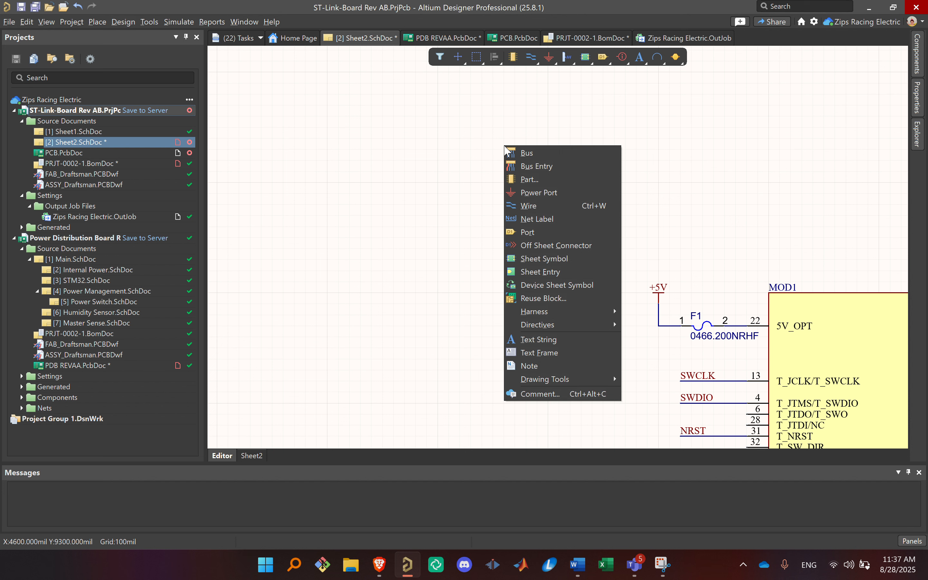
key(Down)
key(Down)
key(Down)
key(Down)
key(Down)
key(Down)
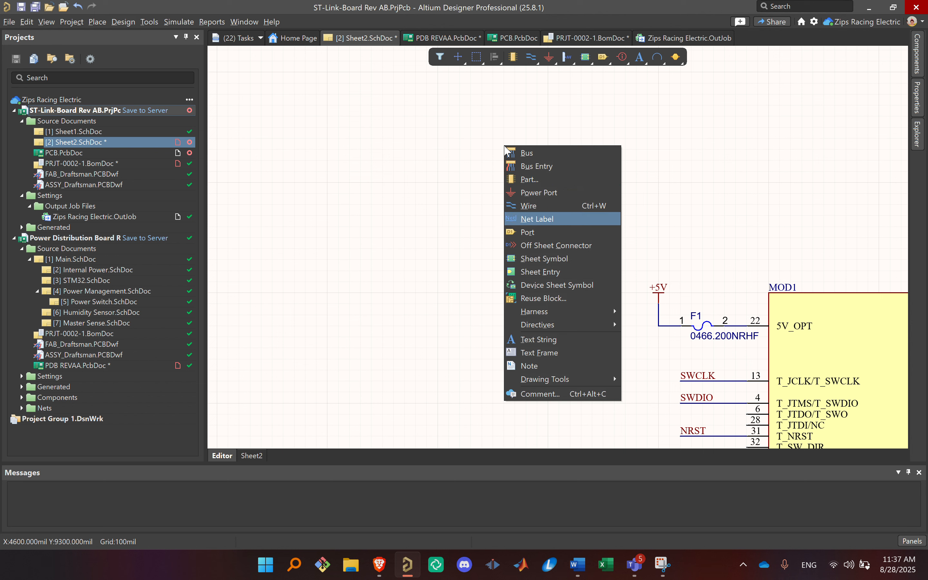
key(Return)
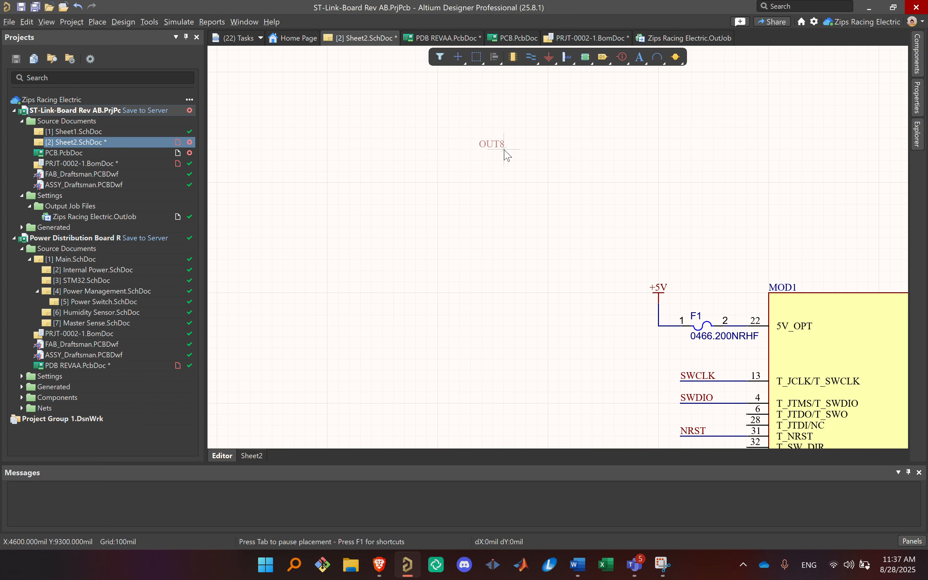
scroll(498, 249, down, 2)
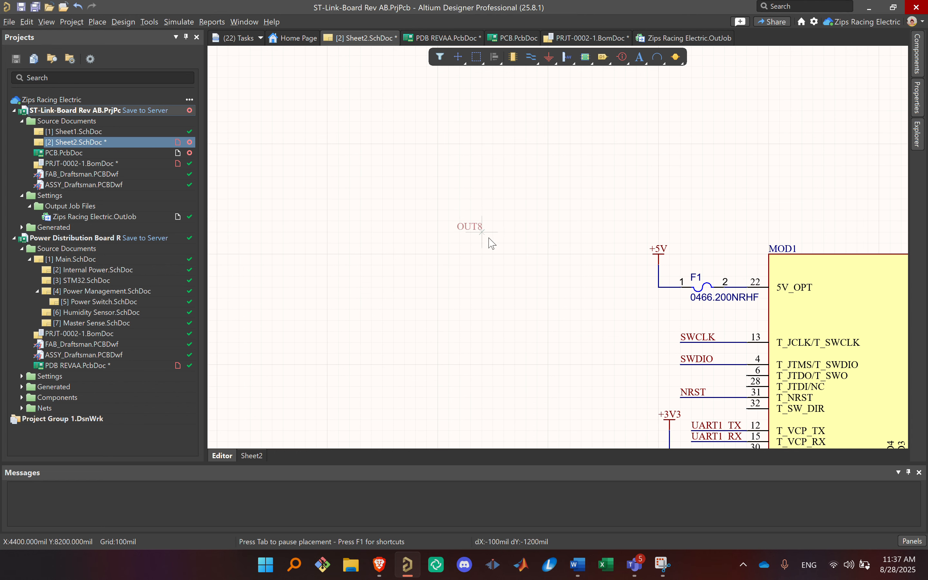
click(525, 256)
key(Escape)
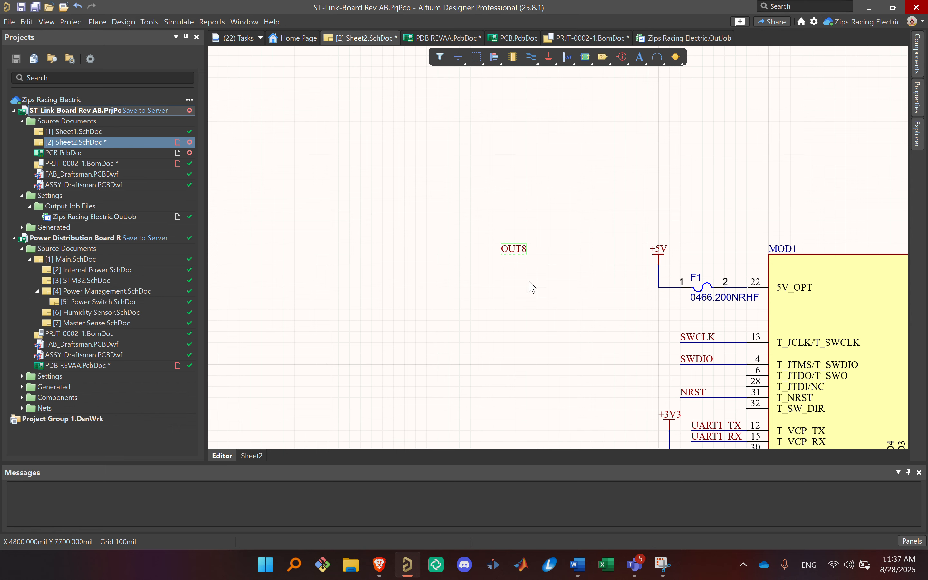
Step: Delete the net label OUT8 and save Sheet2.SchDoc
key(Delete)
ctrl+scroll(494, 231, down, 3)
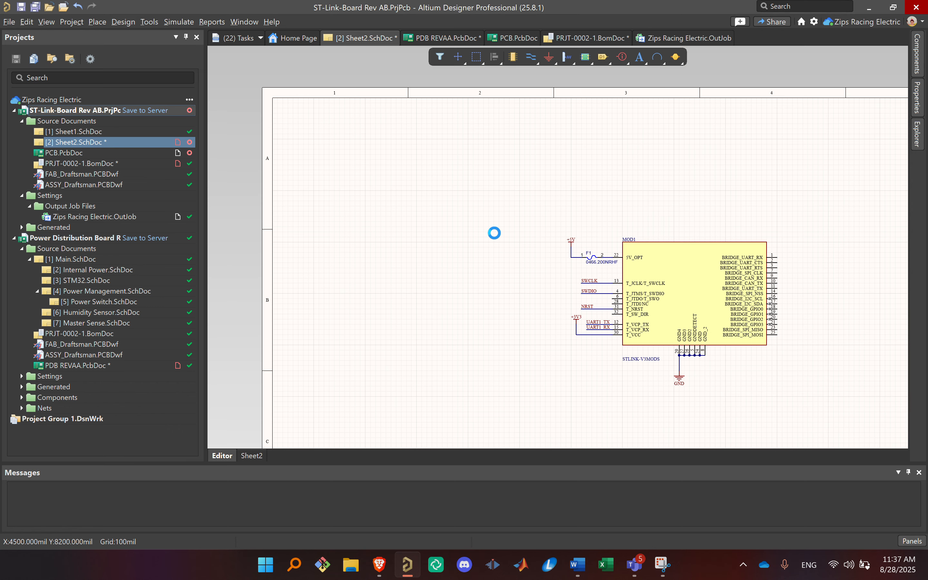
key(ctrl+s)
right_drag(513, 244, 331, 147)
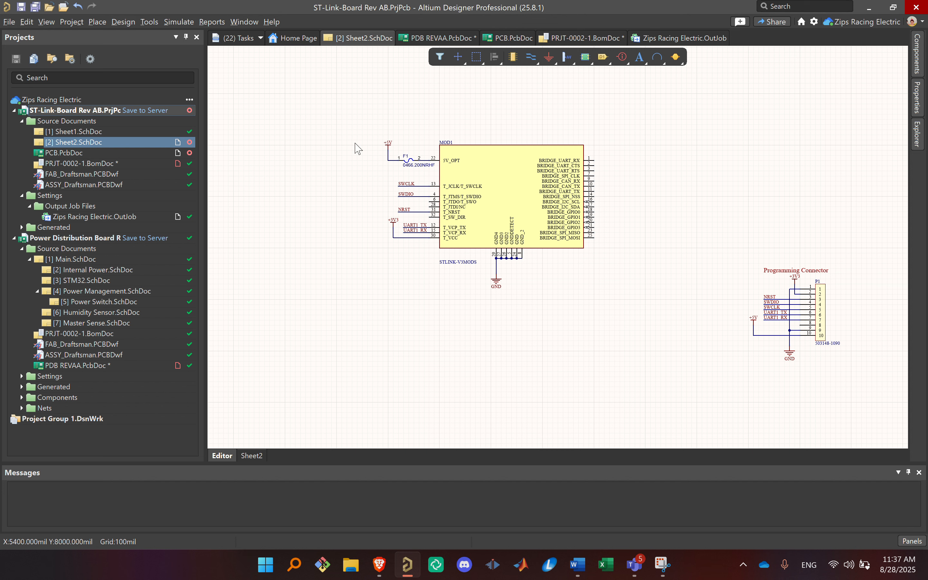
key(p)
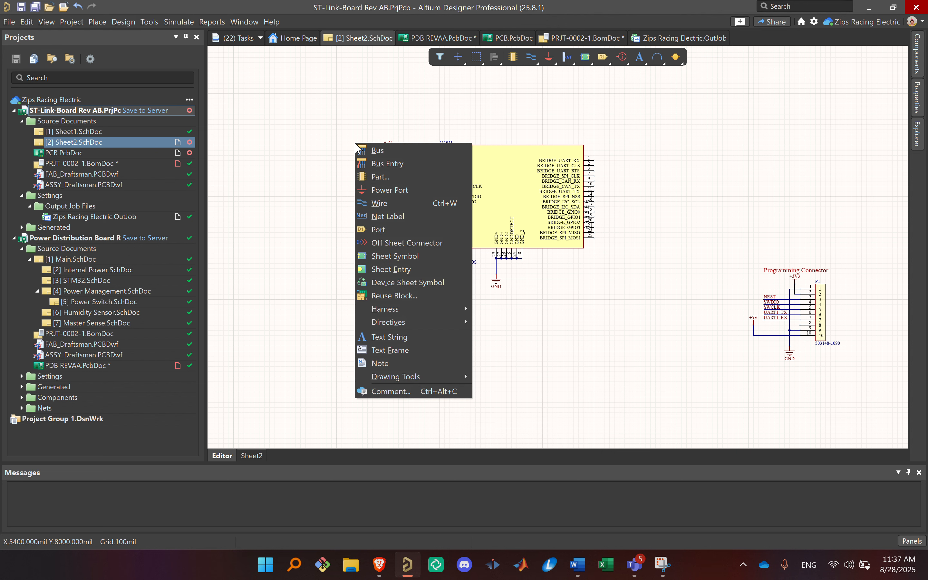
key(Down)
key(Down)
key(Down)
key(Down)
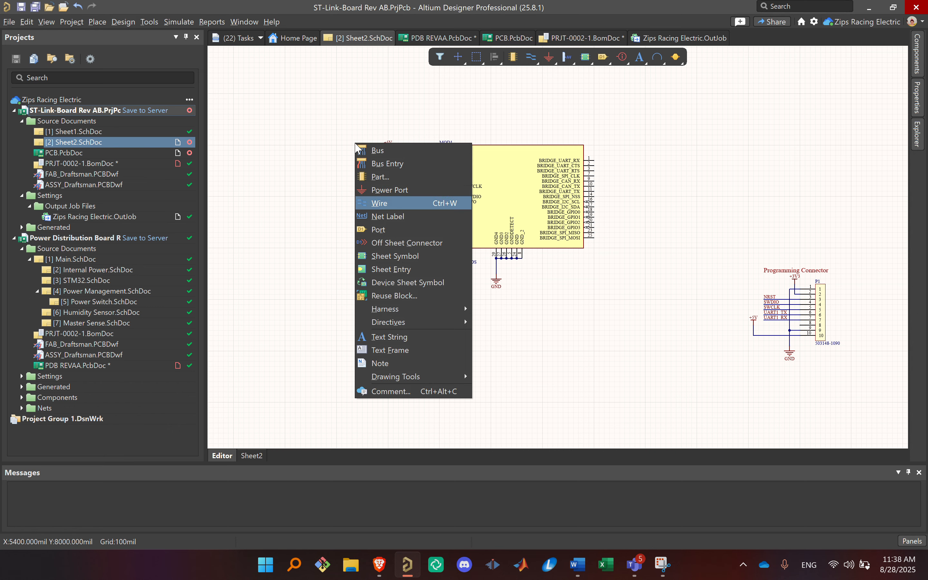
key(Escape)
Step: Draw a freestanding wire with several right-angle corners in the empty area on the BRIDGE pin side of MOD1
ctrl+scroll(692, 227, up, 5)
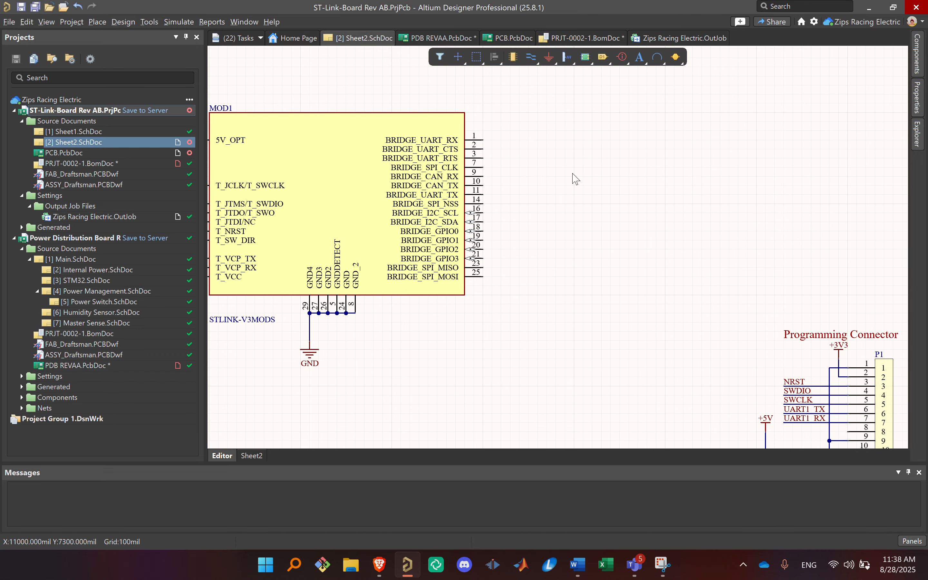
key(ctrl+w)
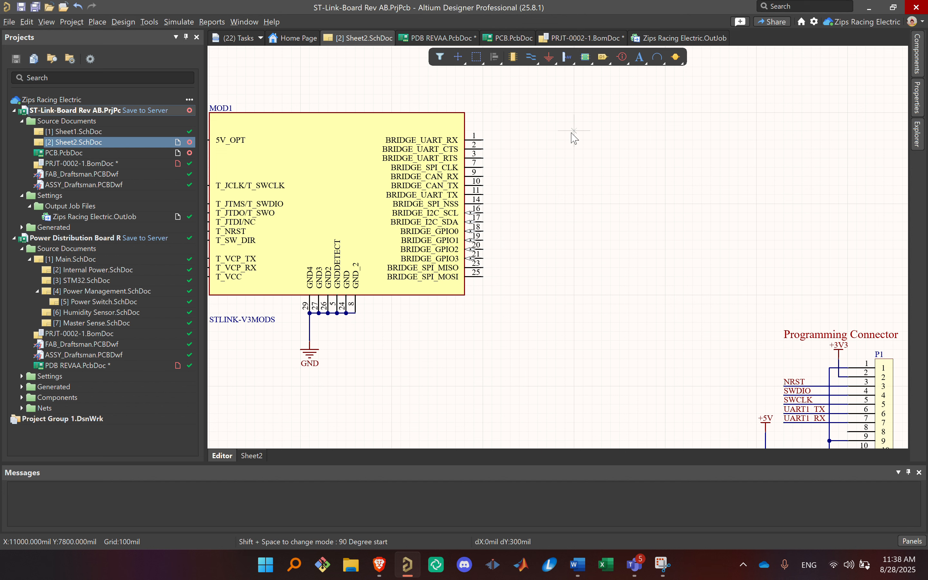
click(574, 149)
click(684, 204)
click(637, 176)
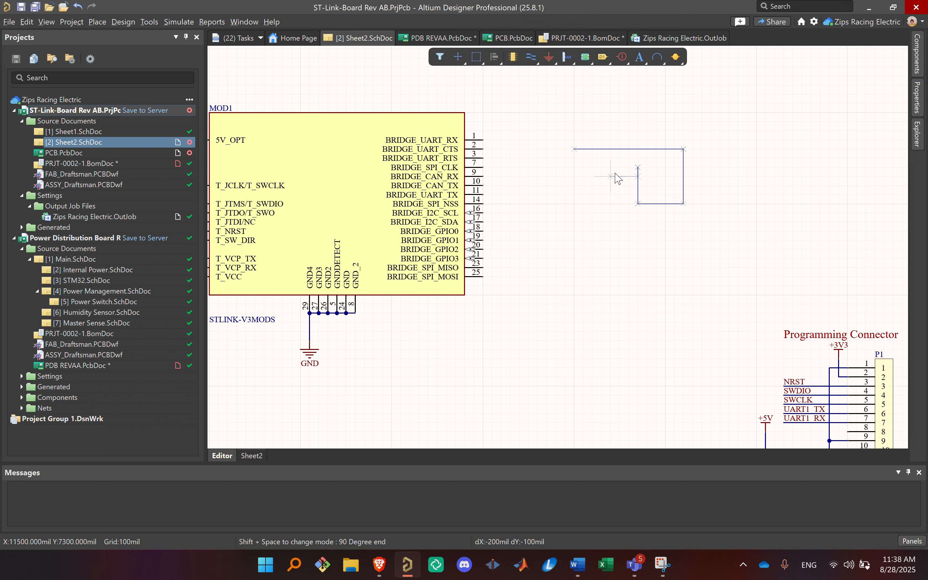
right_click(566, 222)
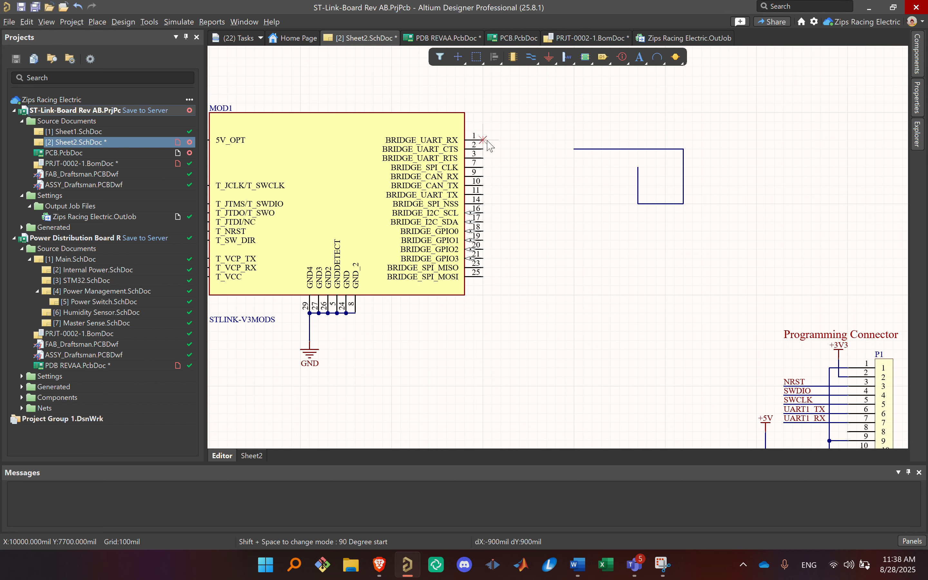
Step: Wire MOD1 pin 1 (BRIDGE_UART_RX) to pin 19 (BRIDGE_GPIO1) and end wire placement
click(484, 140)
click(519, 240)
click(484, 240)
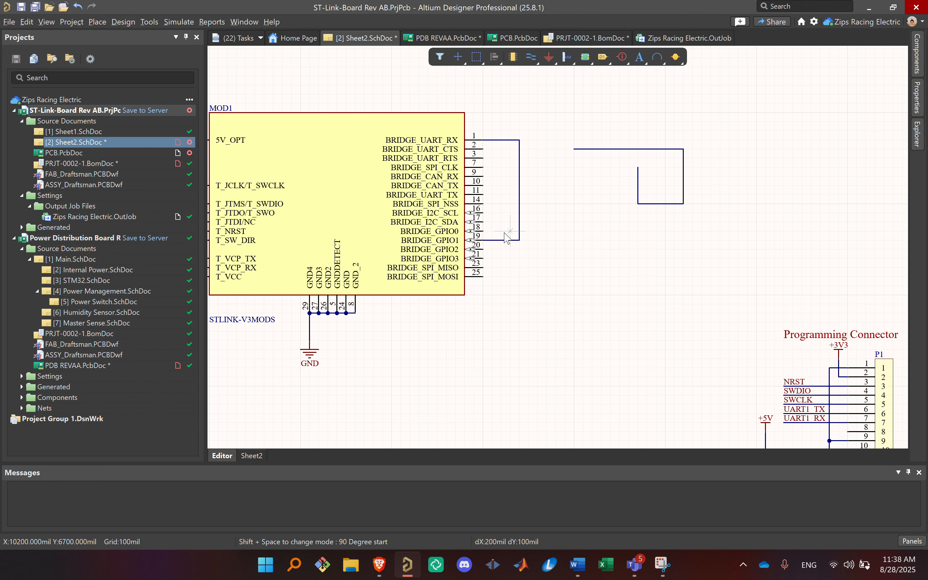
right_click(671, 155)
Step: Delete both the freestanding wire and the wire joining MOD1 pins 1 and 19
drag(783, 283, 514, 117)
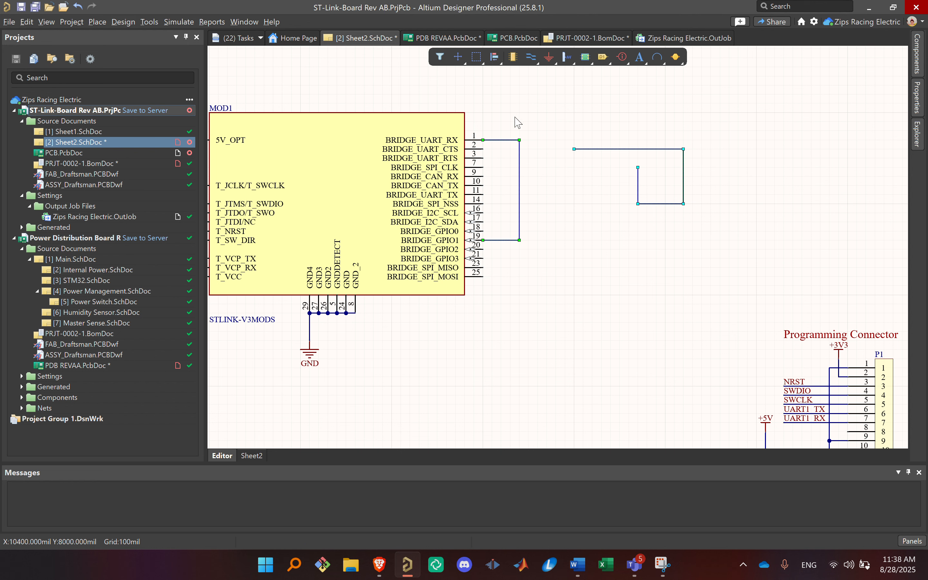
key(Delete)
ctrl+scroll(552, 141, down, 2)
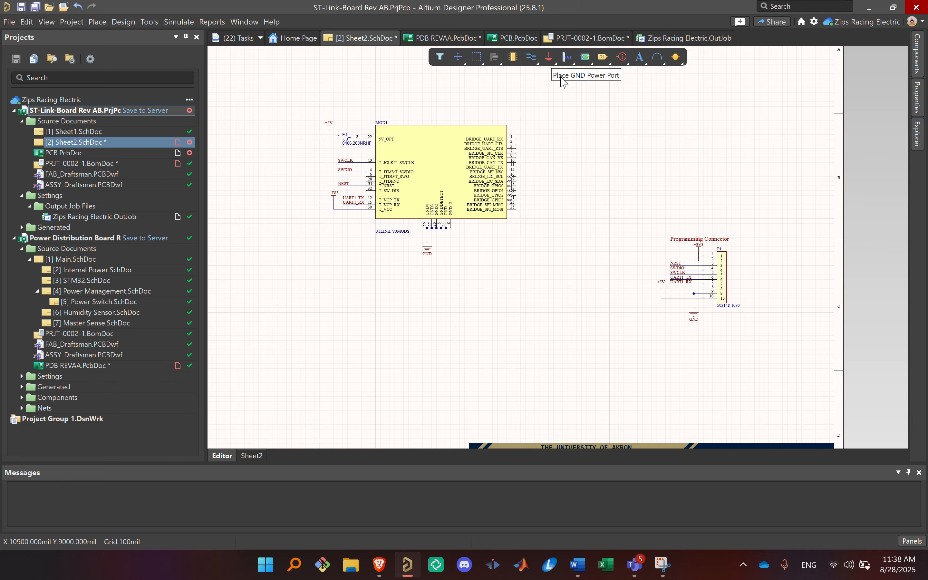
Step: Place a GND power port in the empty area to the left of fuse F1
right_drag(551, 131, 665, 118)
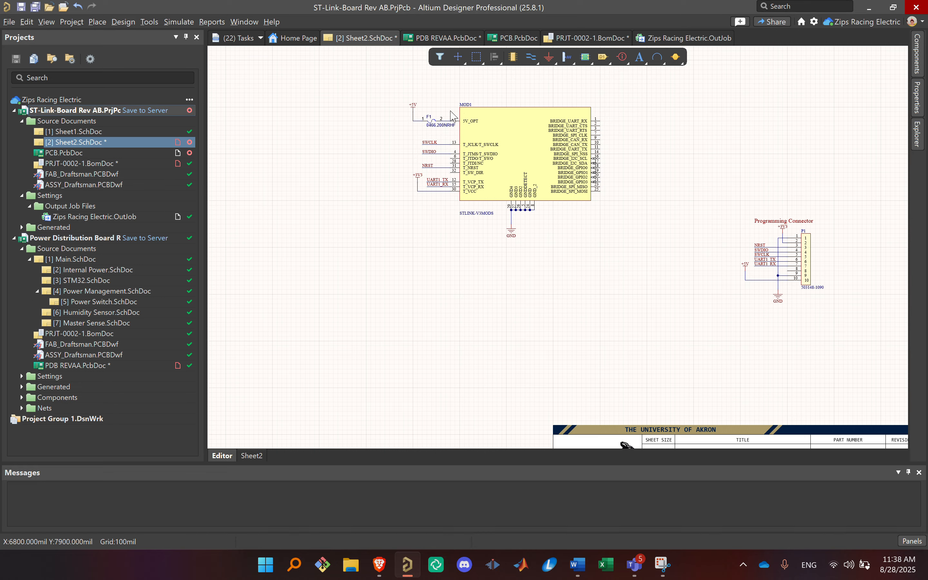
ctrl+scroll(440, 115, up, 2)
click(379, 95)
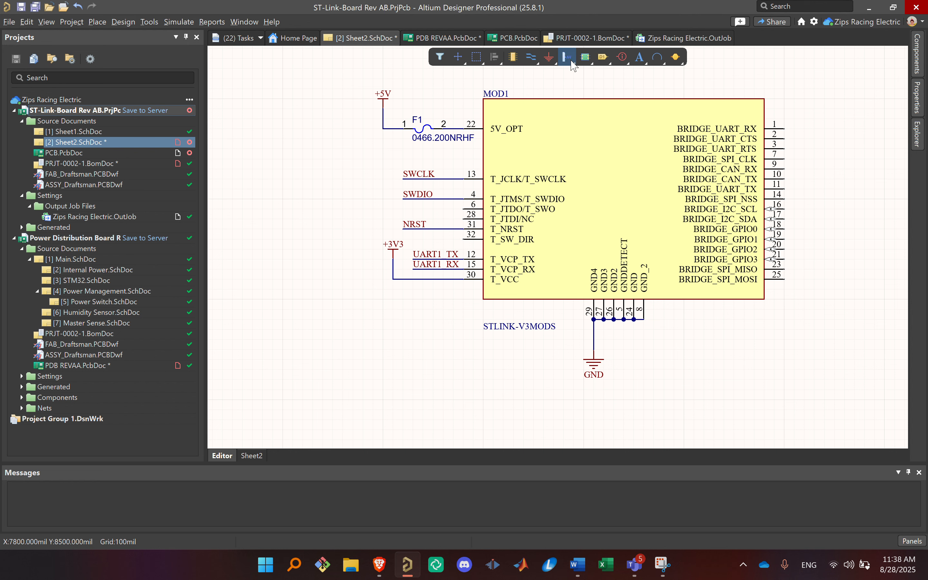
click(551, 59)
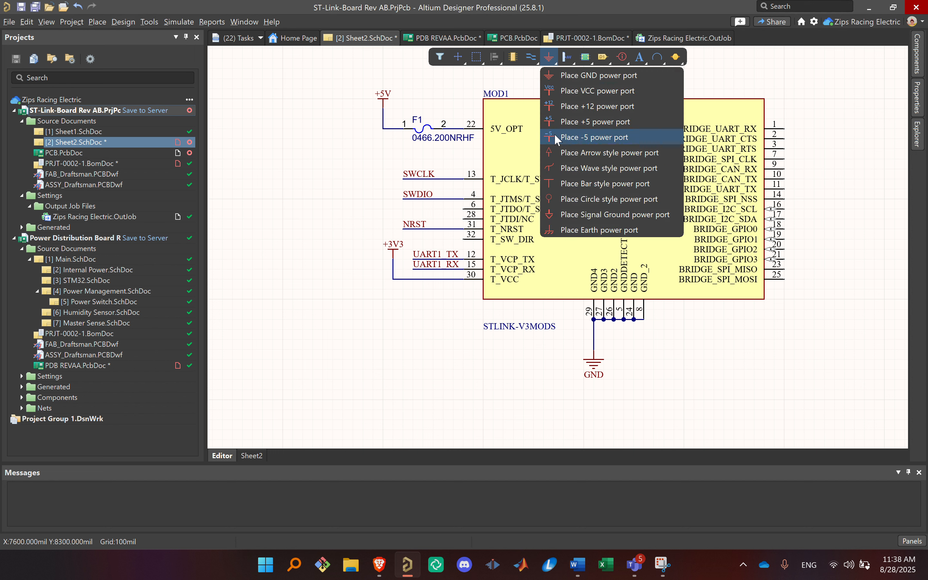
click(578, 75)
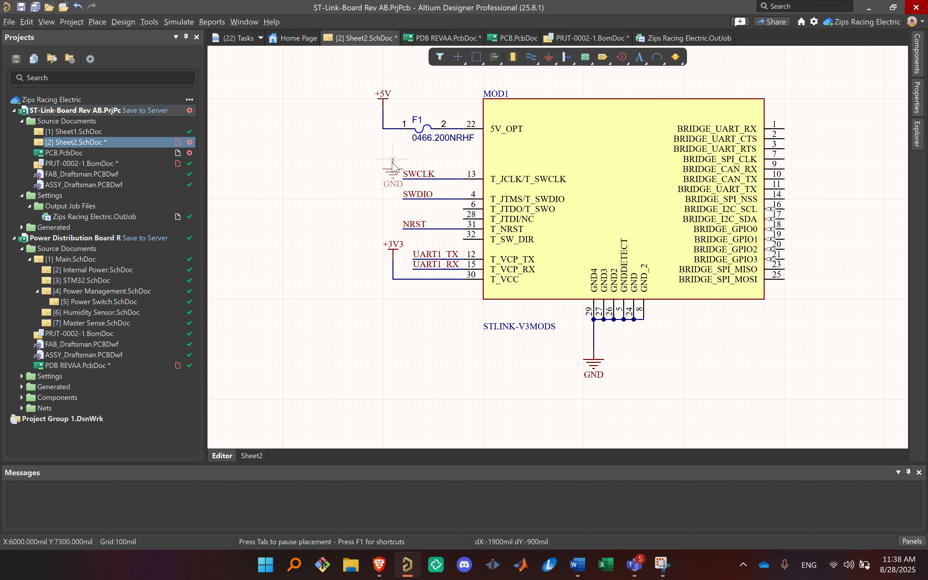
click(322, 139)
key(F1)
key(Escape)
key(Escape)
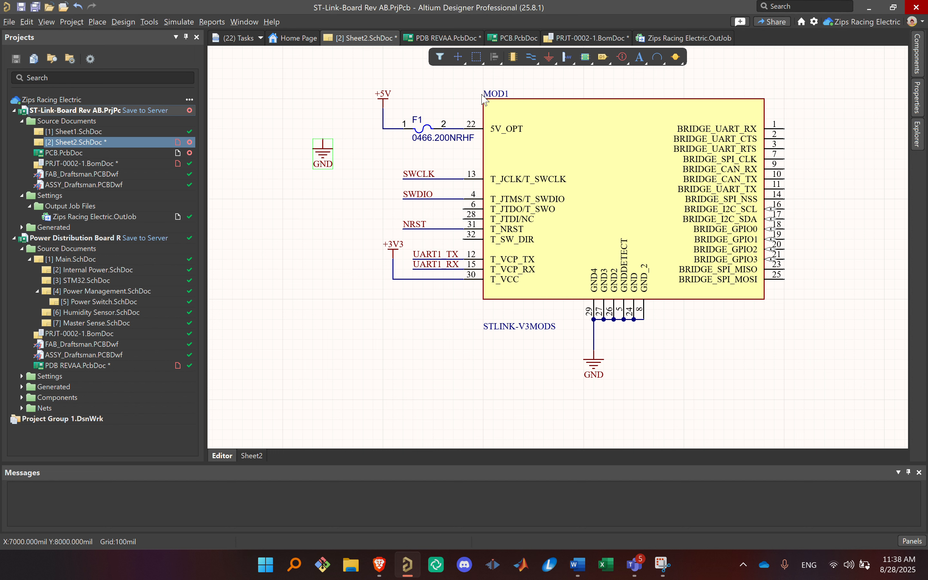
Step: Place a +5 power port directly above the freestanding GND port
click(549, 59)
click(560, 123)
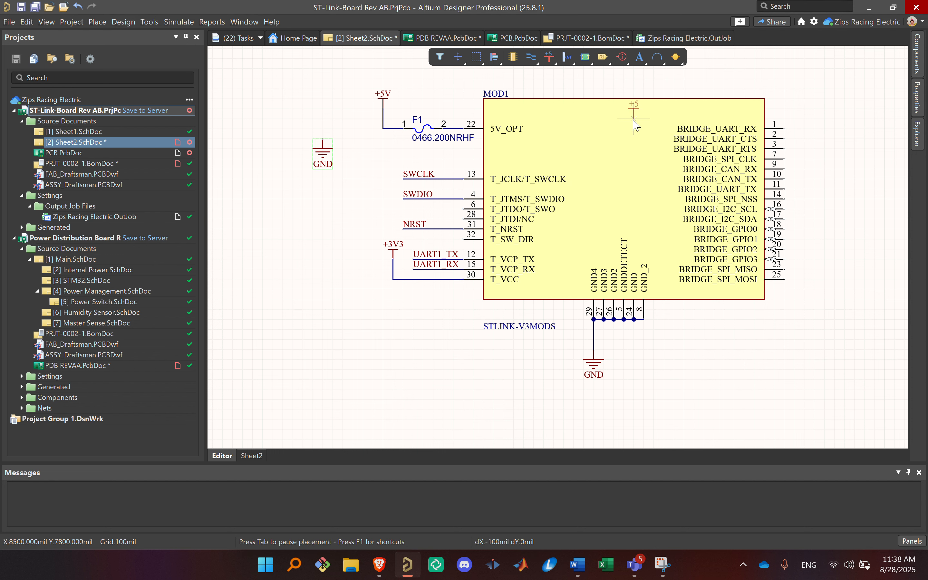
click(322, 98)
key(Escape)
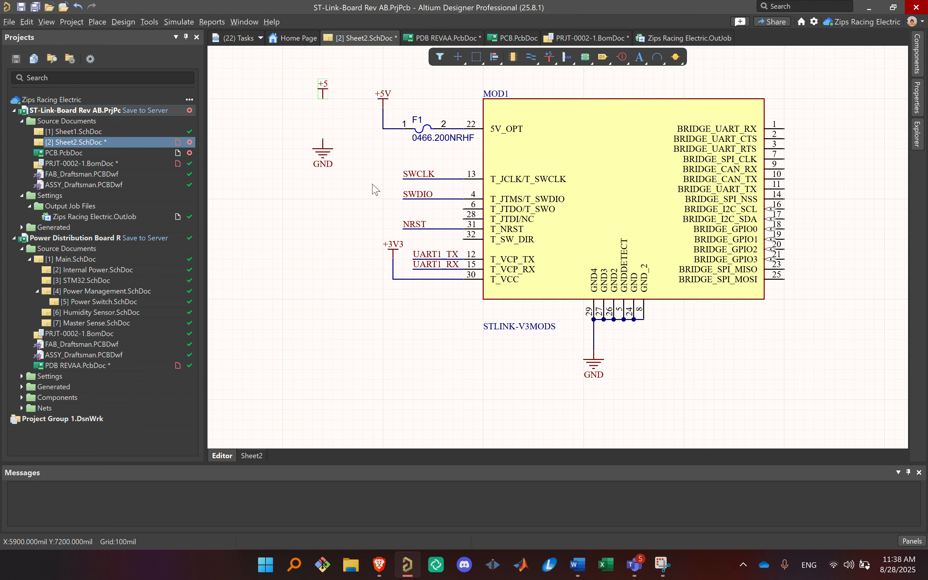
Step: Place a +12 power port above and slightly left of the +5 port
right_drag(347, 168, 556, 274)
click(548, 57)
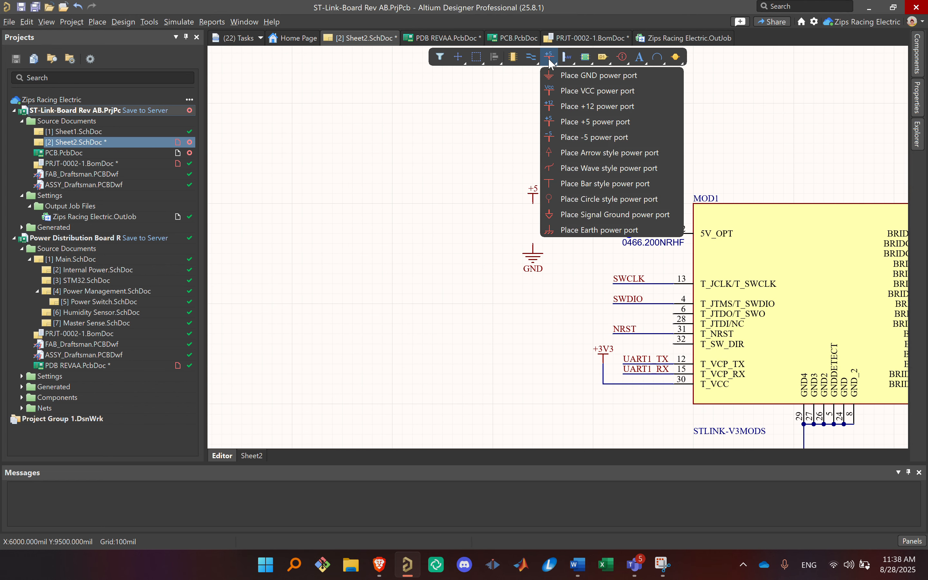
click(569, 106)
click(502, 142)
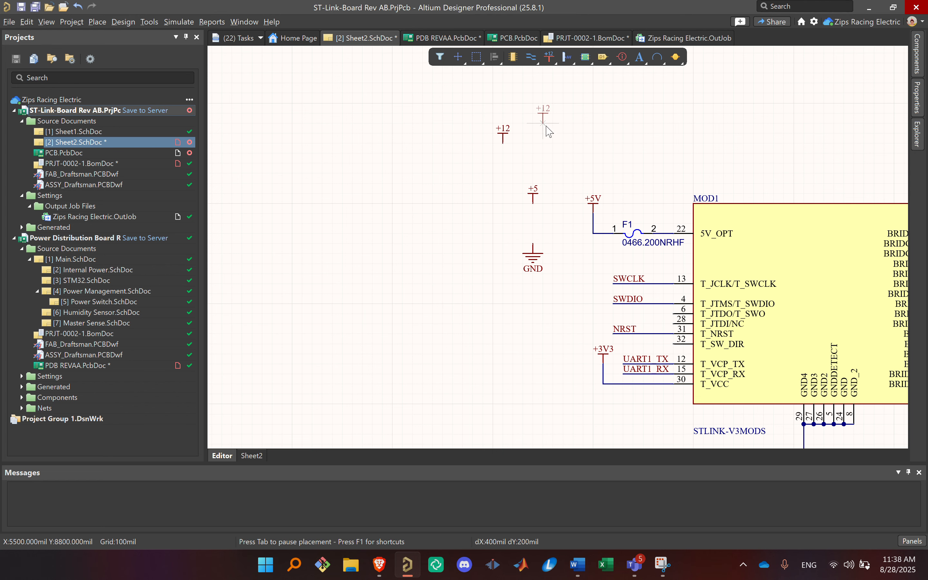
key(Escape)
Step: Delete the freestanding +12, +5 and GND power ports and save Sheet2.SchDoc
ctrl+scroll(622, 230, up, 2)
click(578, 181)
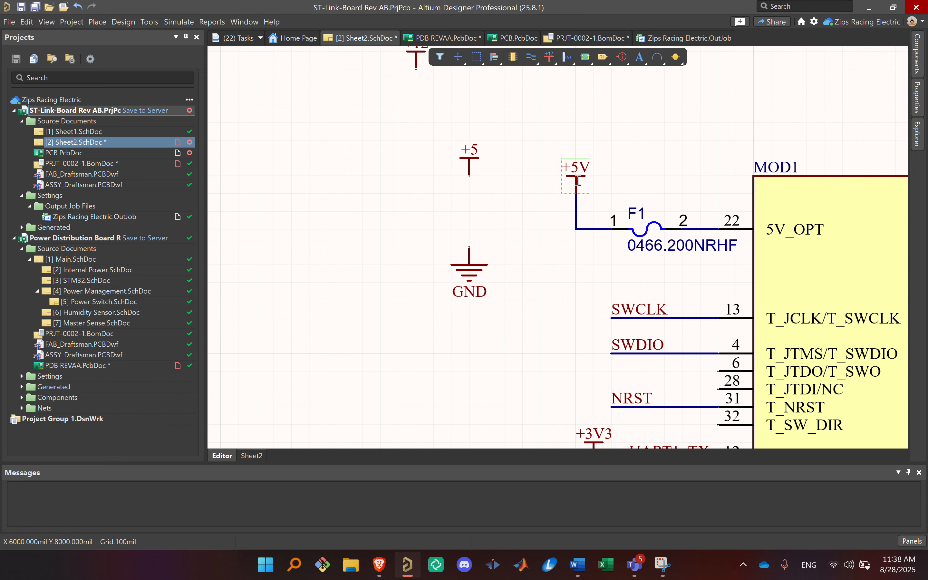
ctrl+scroll(550, 211, down, 3)
drag(551, 264, 516, 182)
drag(527, 125, 472, 287)
key(Delete)
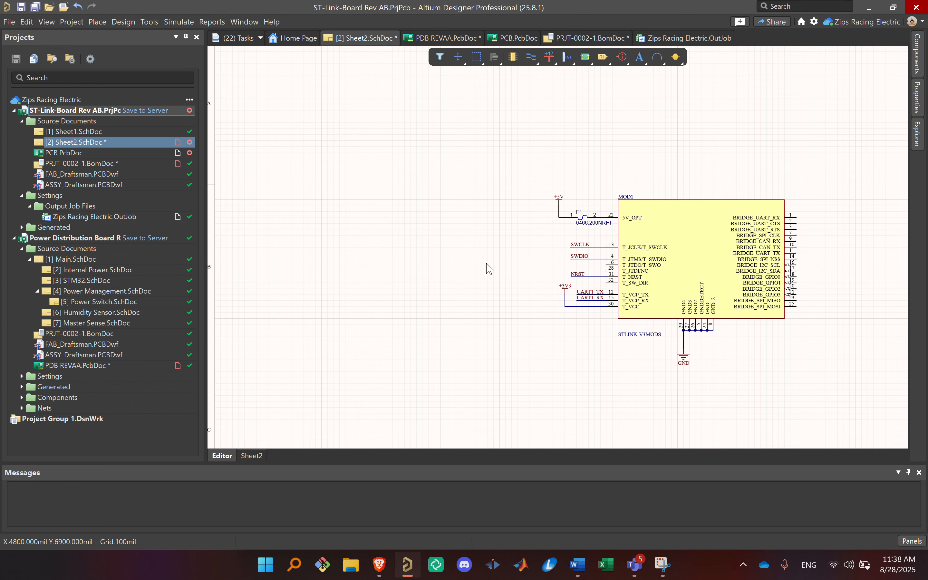
key(ctrl+s)
Step: Place the text string 24 AWG Red in the empty area above MOD1, and delete it again
right_drag(709, 163, 512, 125)
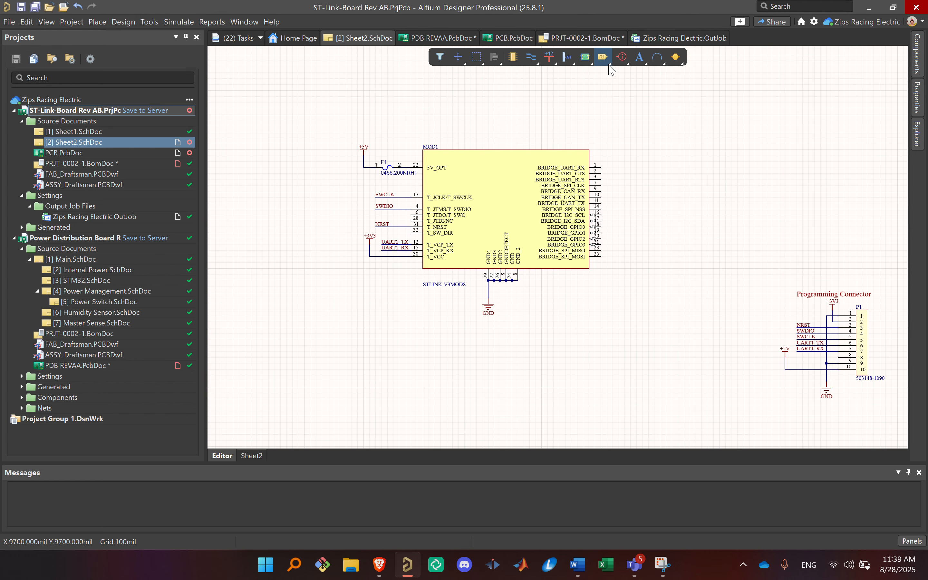
ctrl+scroll(612, 71, up, 2)
right_click(610, 61)
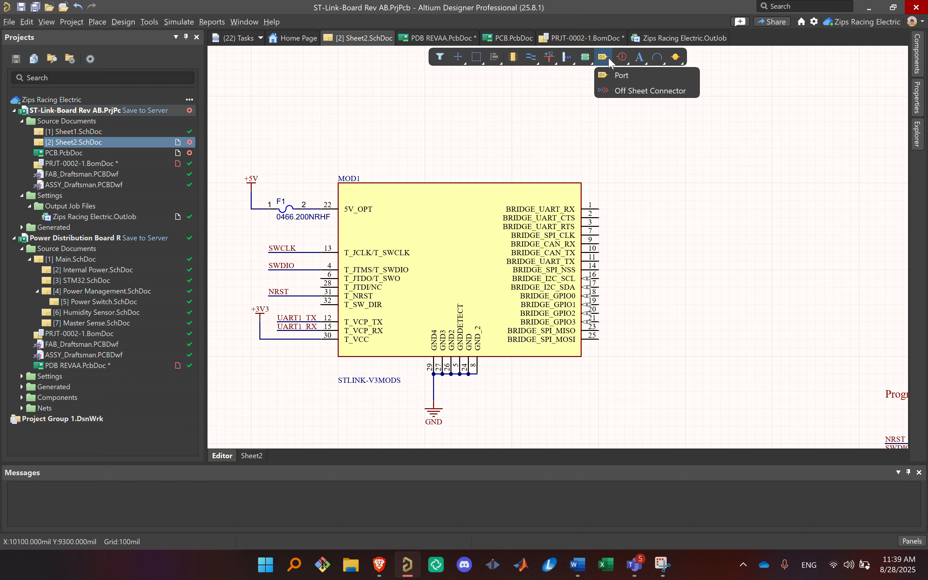
right_click(625, 56)
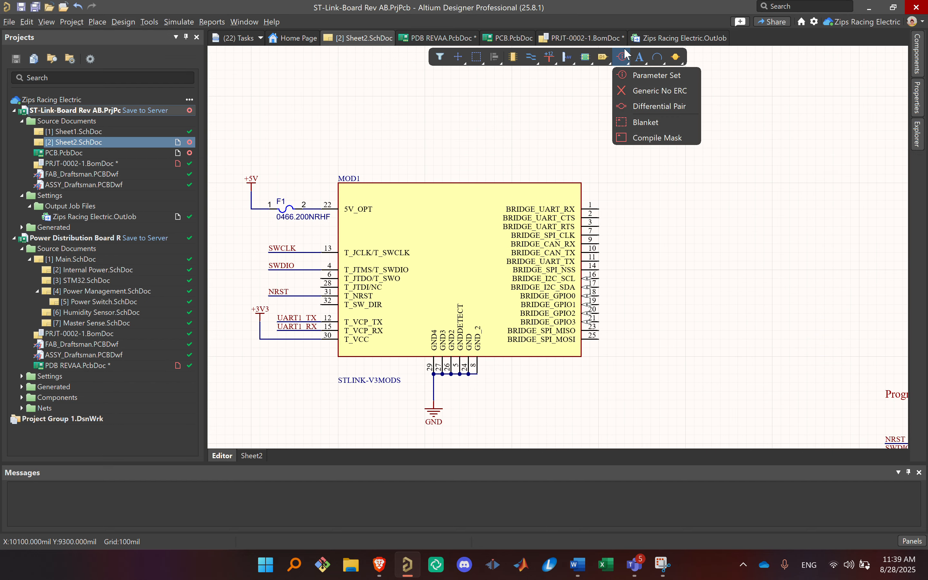
right_click(640, 58)
click(648, 82)
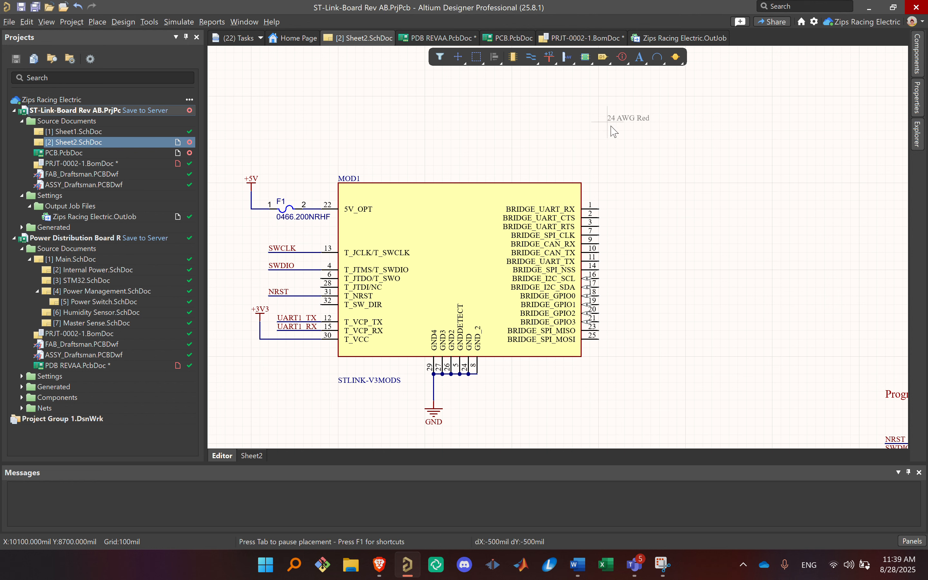
click(609, 120)
key(Delete)
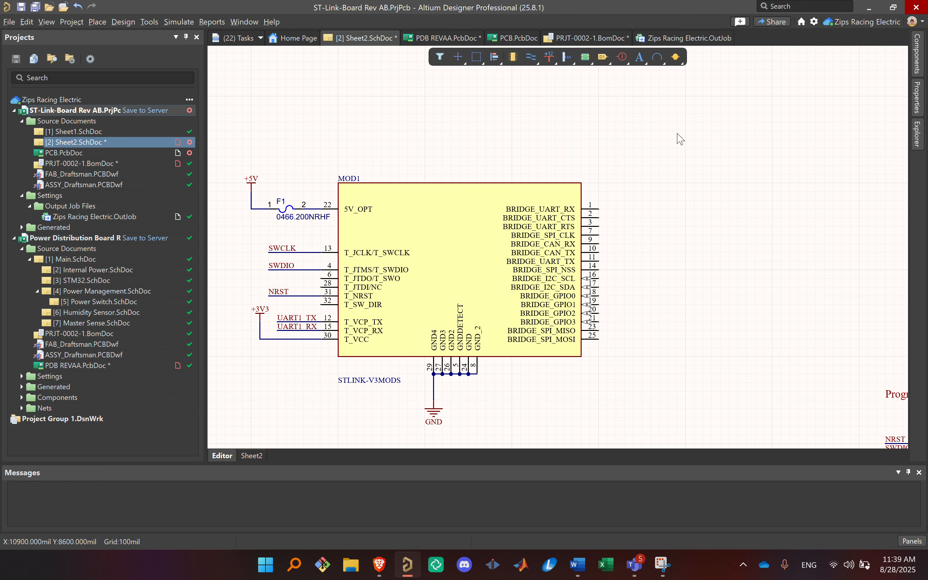
Step: Place an empty rectangular note in the open area to the right of MOD1's BRIDGE pins
right_click(639, 58)
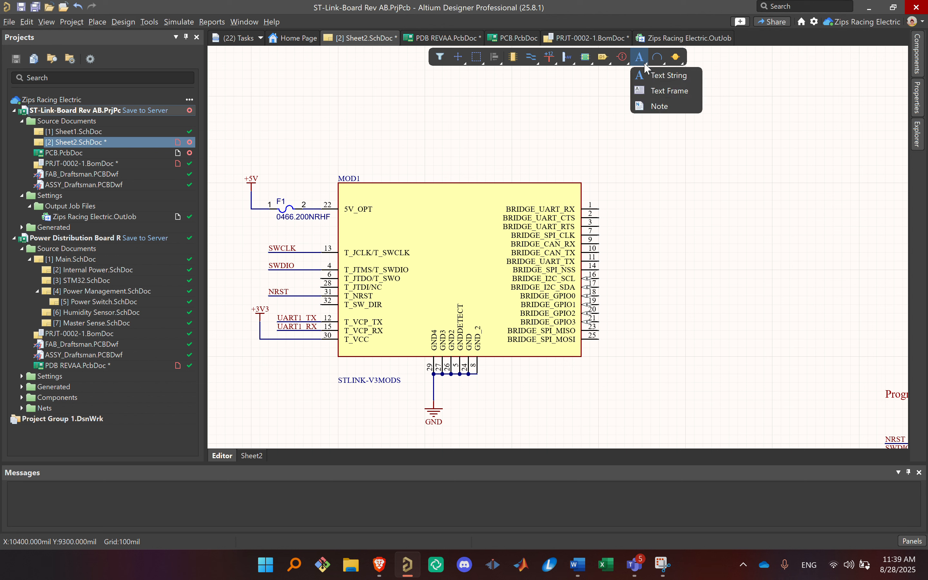
click(652, 104)
click(659, 157)
click(798, 261)
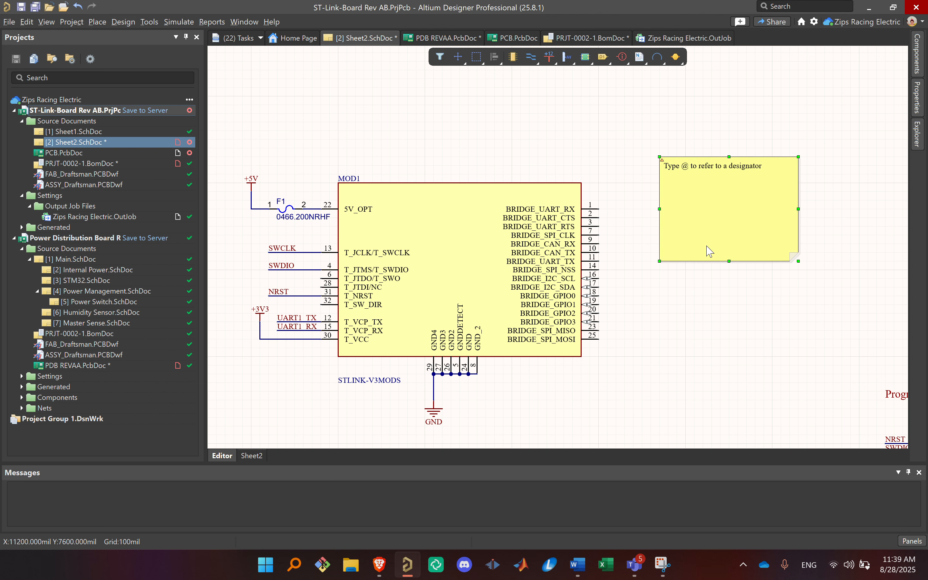
Step: Look through the available drawing shapes and the simulation sources and probes
right_click(658, 57)
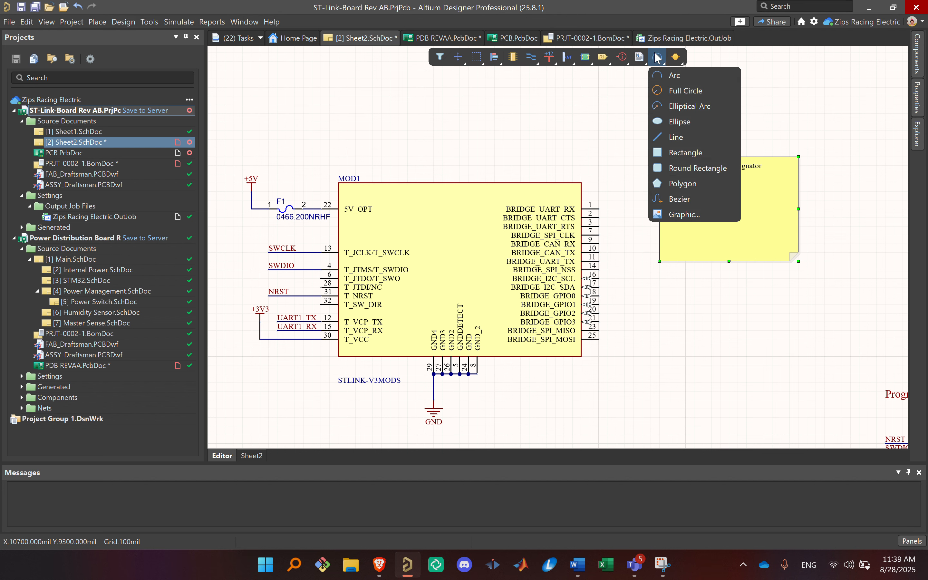
right_click(676, 57)
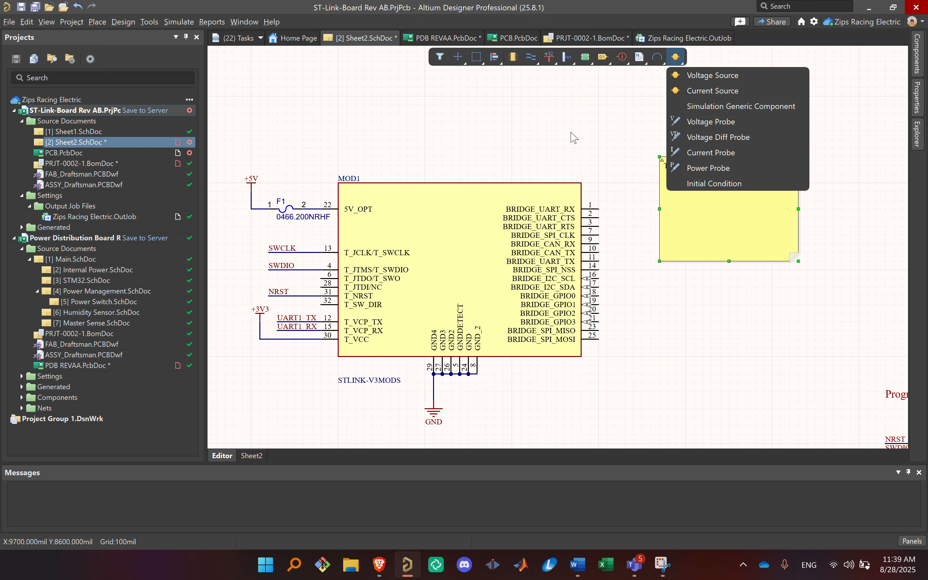
click(489, 101)
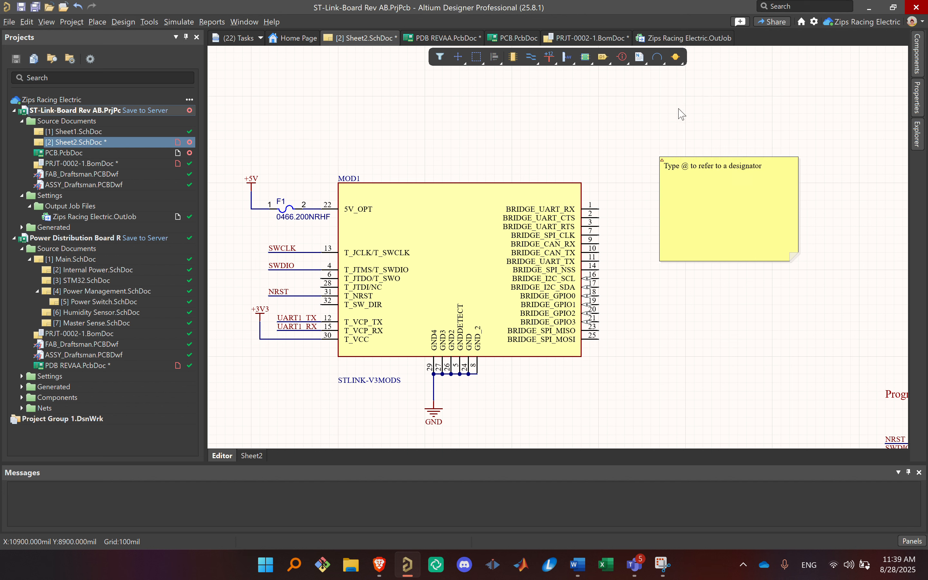
Step: Delete the empty note beside MOD1's BRIDGE pins and save Sheet2.SchDoc
key(Delete)
ctrl+scroll(753, 232, down, 7)
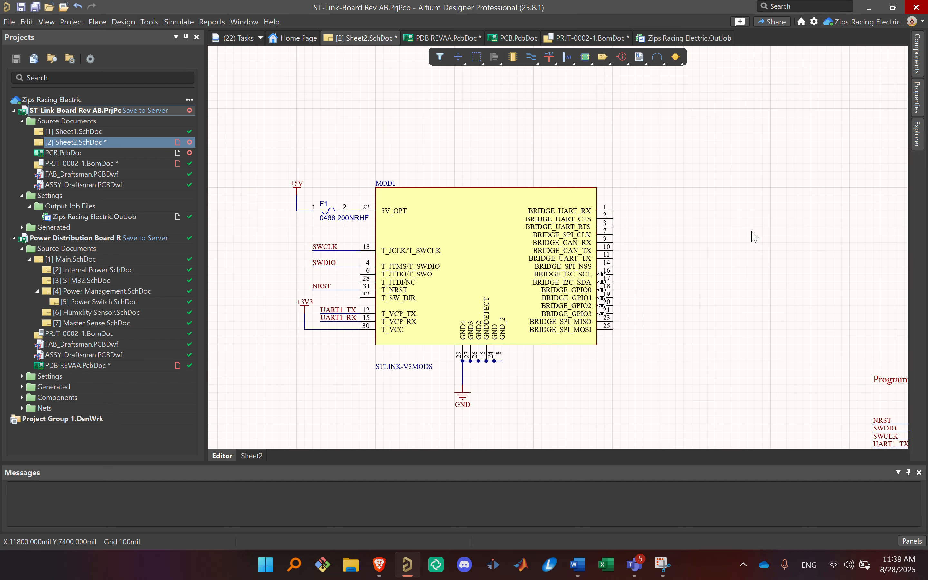
right_drag(785, 239, 742, 212)
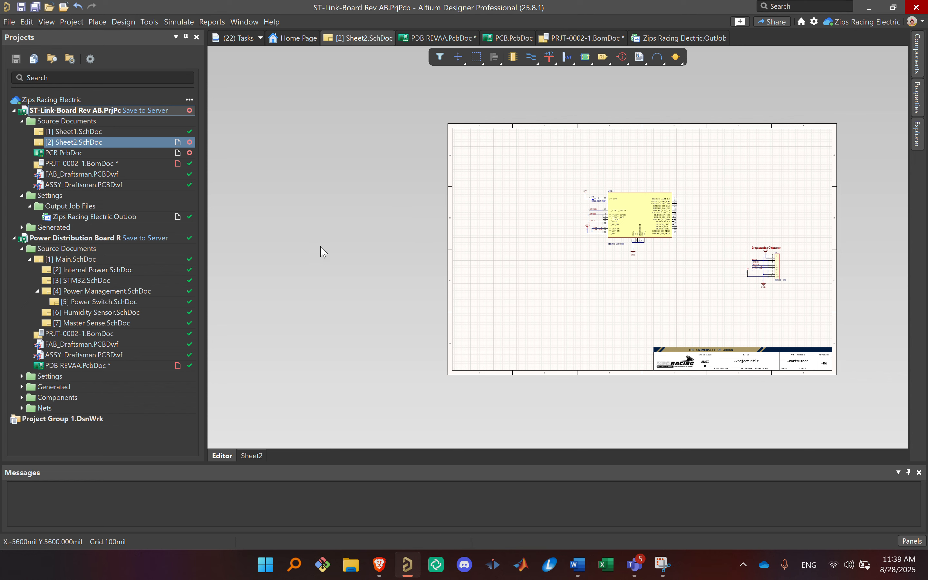
Step: Open Main.SchDoc of the Power Distribution Board project and examine how its sheet symbols are laid out and connected
double_click(99, 258)
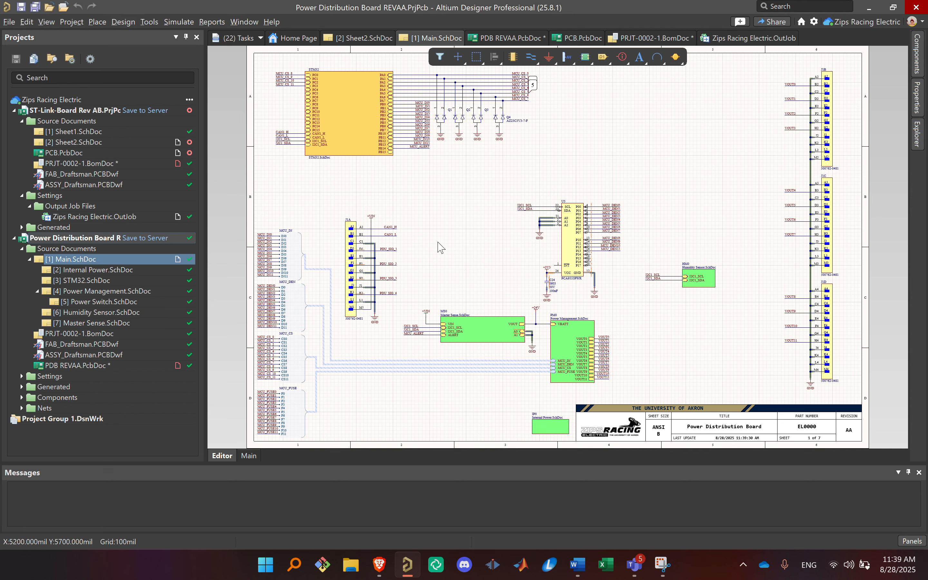
right_drag(541, 279, 584, 252)
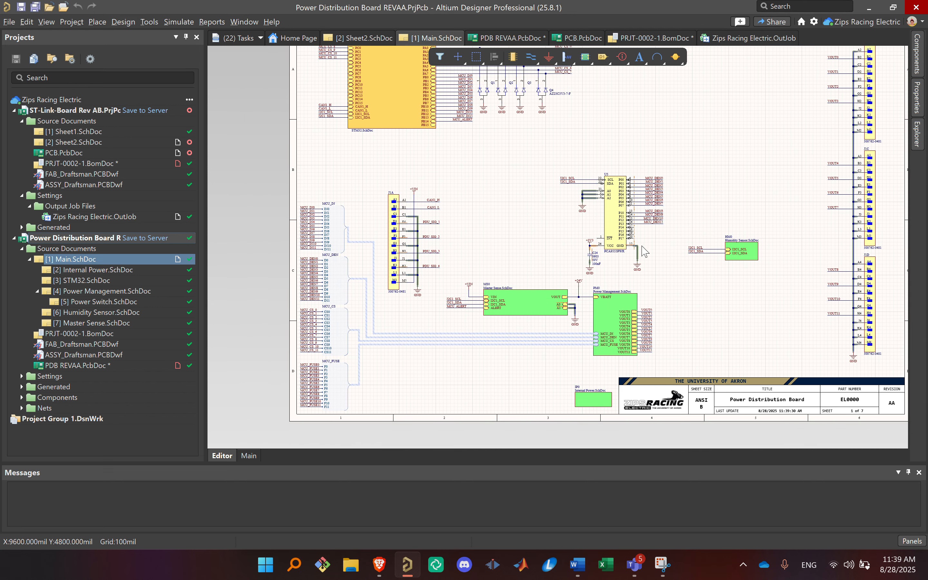
ctrl+scroll(669, 286, up, 3)
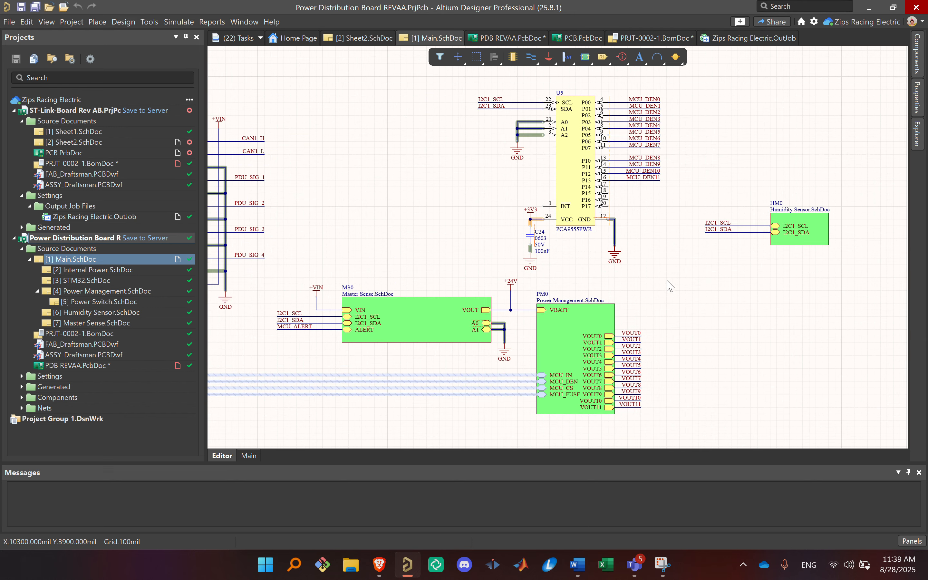
right_drag(287, 369, 374, 336)
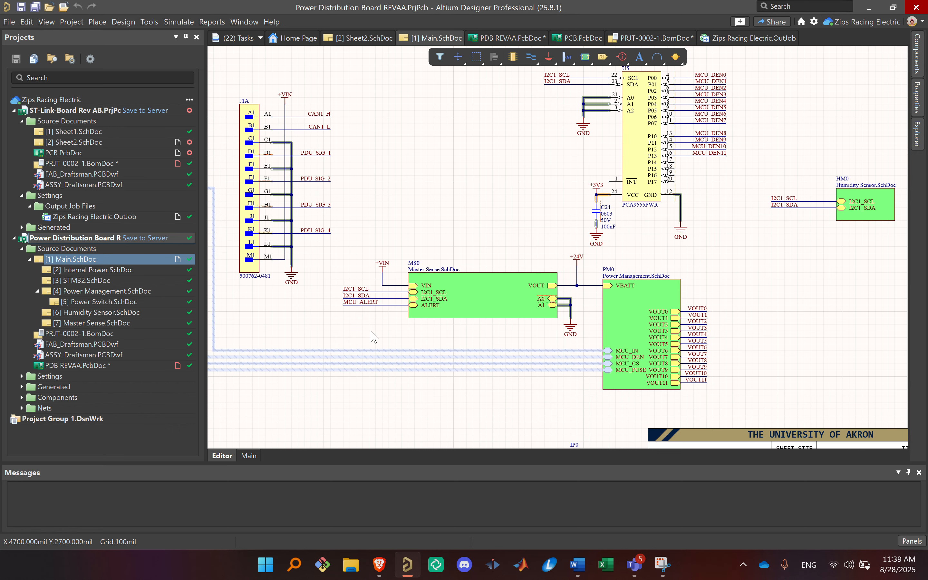
ctrl+scroll(532, 193, down, 5)
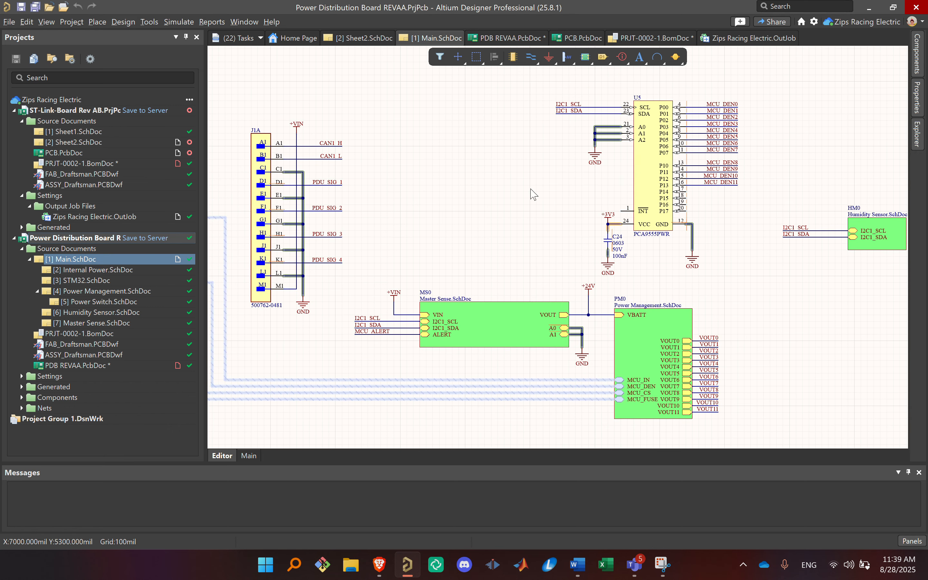
right_drag(535, 193, 536, 235)
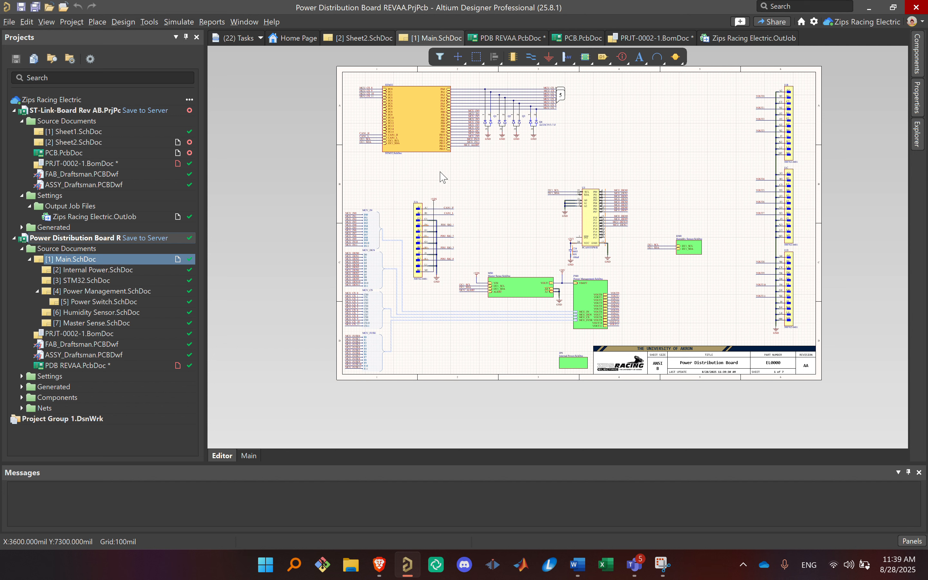
Step: Trace the MCU_IN signal harness between the Power Management sheet symbol and its harness connector
ctrl+scroll(444, 178, up, 3)
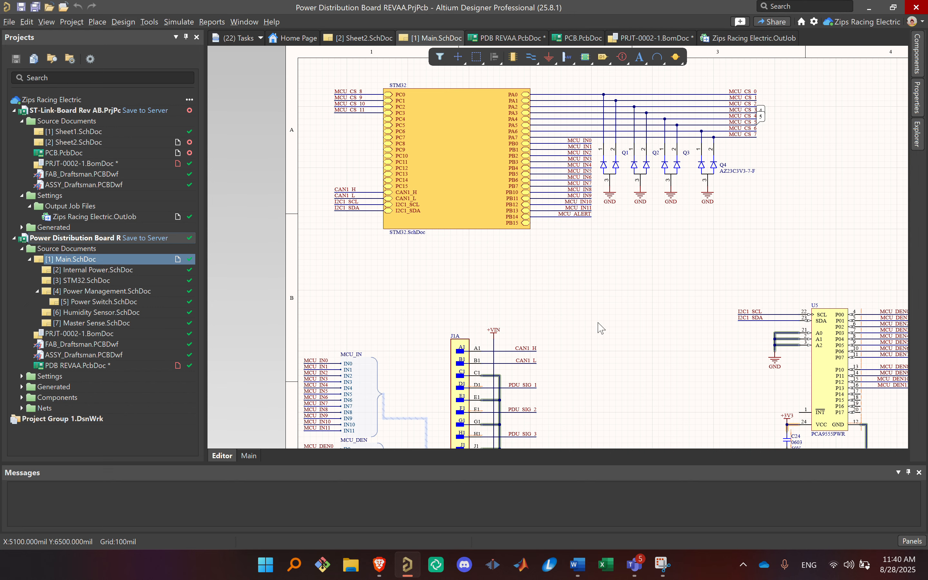
right_drag(601, 328, 472, 43)
click(670, 278)
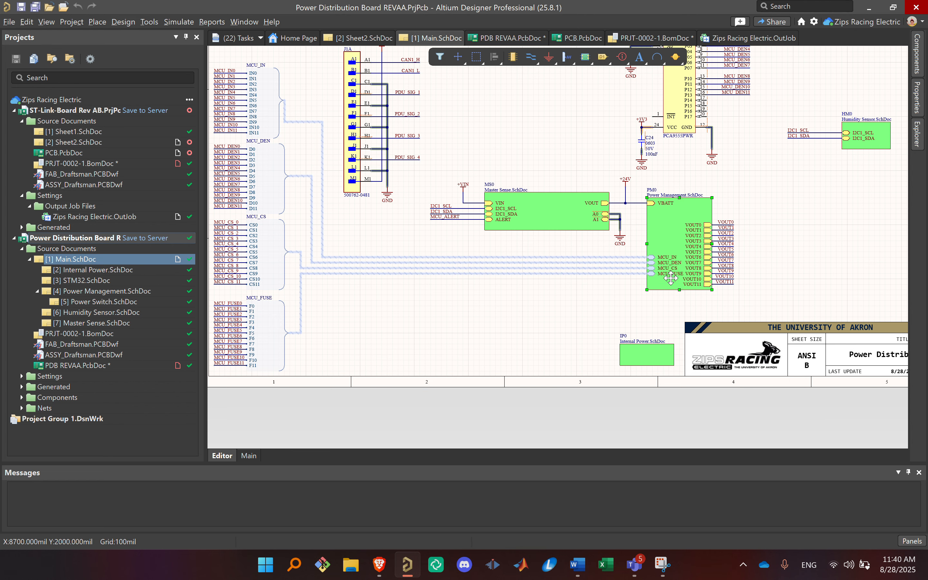
ctrl+scroll(669, 282, up, 4)
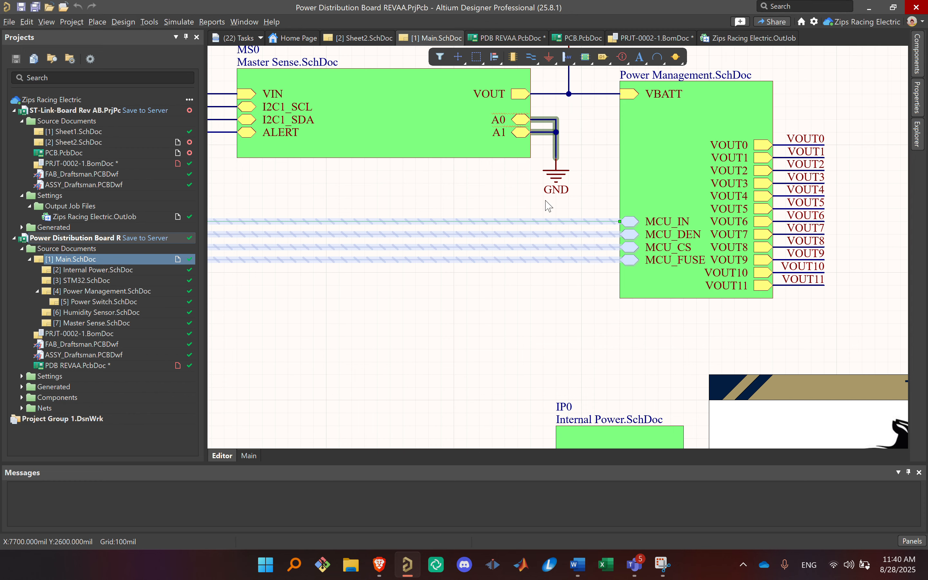
ctrl+scroll(549, 206, down, 4)
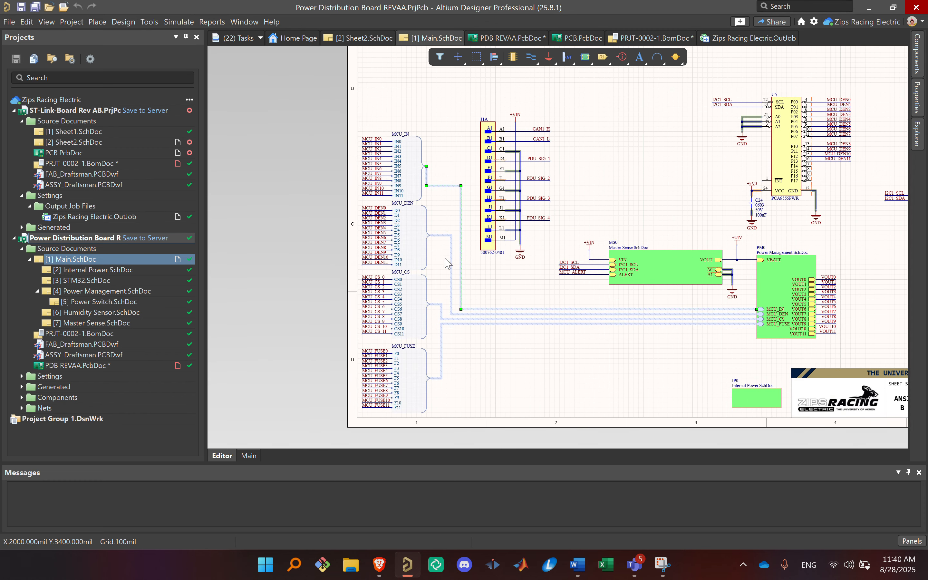
ctrl+scroll(447, 264, up, 3)
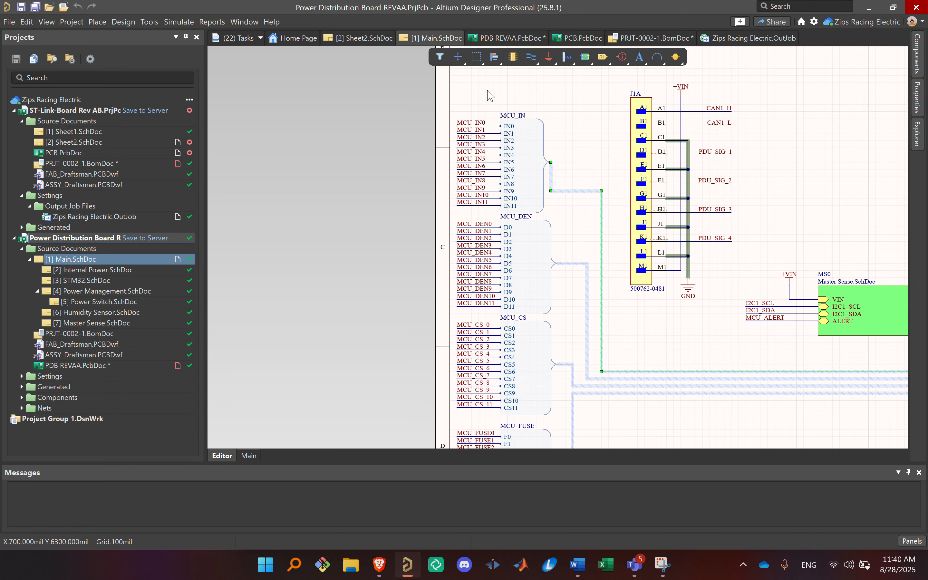
scroll(491, 95, down, 3)
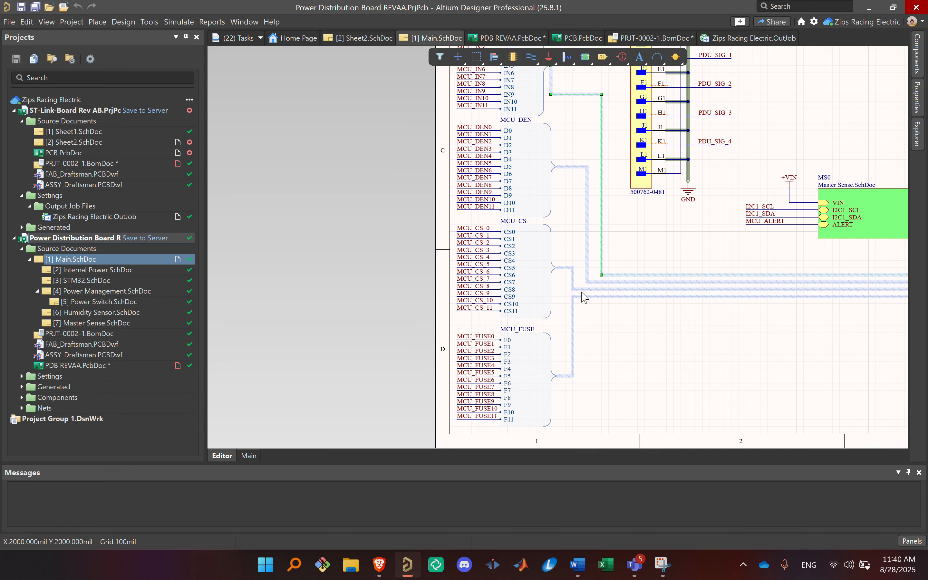
Step: Examine the entries and net labels of the MCU_FUSE, MCU_CS, MCU_DEN and MCU_IN harness connectors
scroll(556, 230, up, 3)
scroll(511, 401, down, 3)
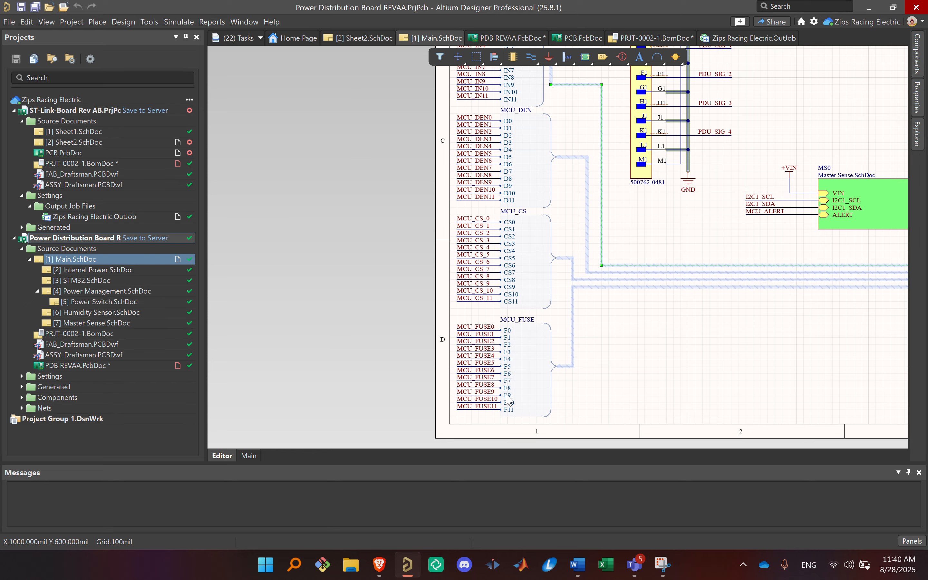
ctrl+scroll(509, 401, up, 4)
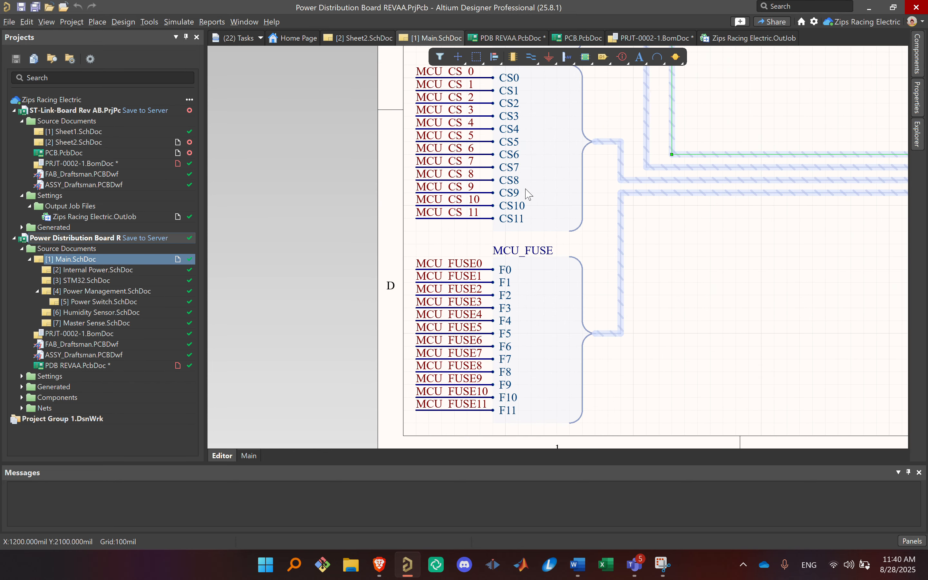
right_drag(528, 193, 590, 333)
right_drag(592, 152, 571, 319)
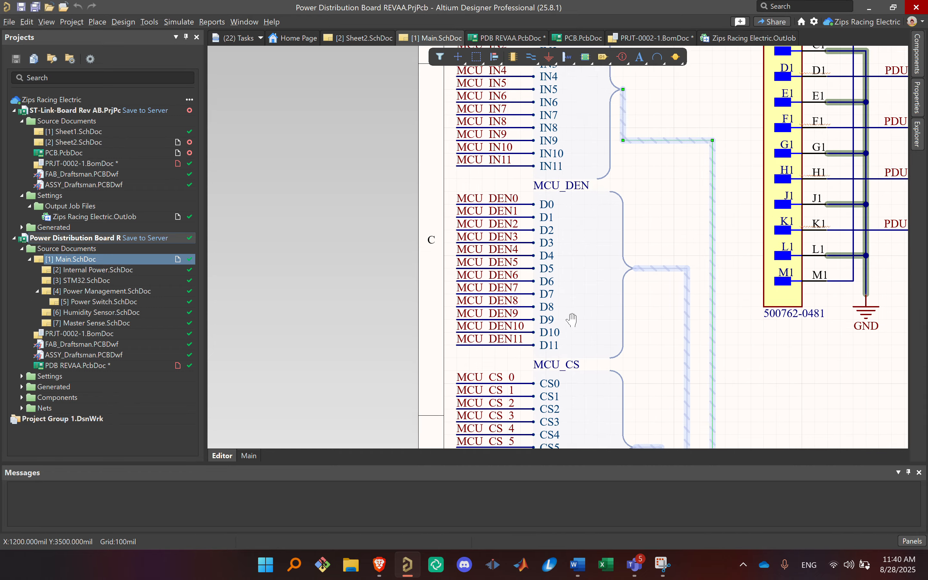
right_drag(570, 167, 562, 356)
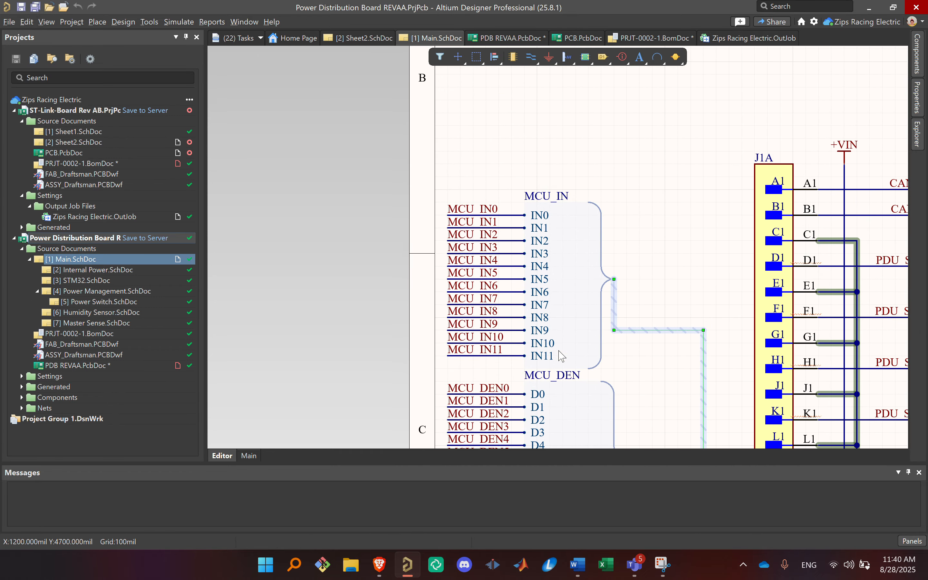
Step: Try moving the VOUT1 wire above VOUT0 on the Power Management sheet symbol, and undo the move
ctrl+scroll(621, 155, down, 10)
right_drag(620, 155, 544, 152)
ctrl+scroll(740, 209, up, 5)
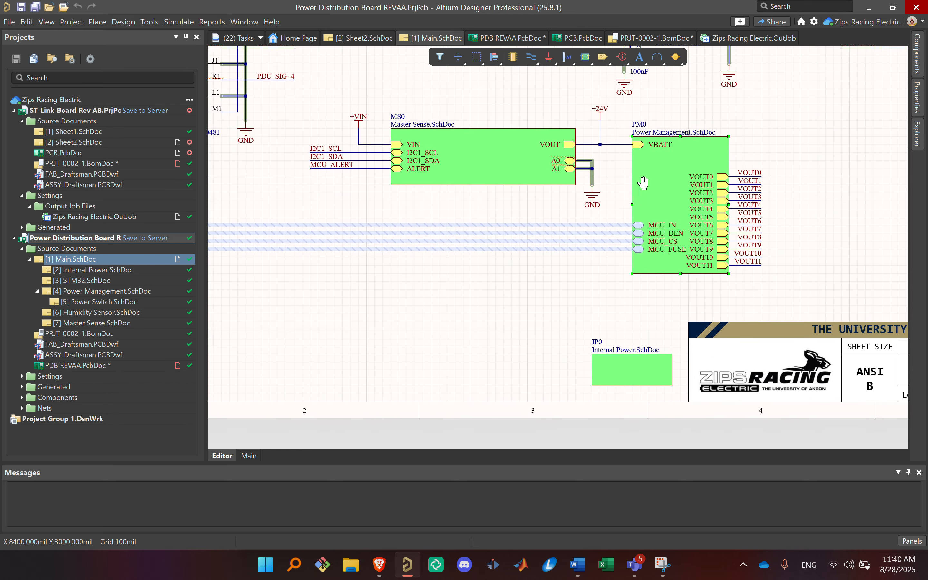
ctrl+scroll(721, 175, up, 3)
drag(653, 122, 659, 98)
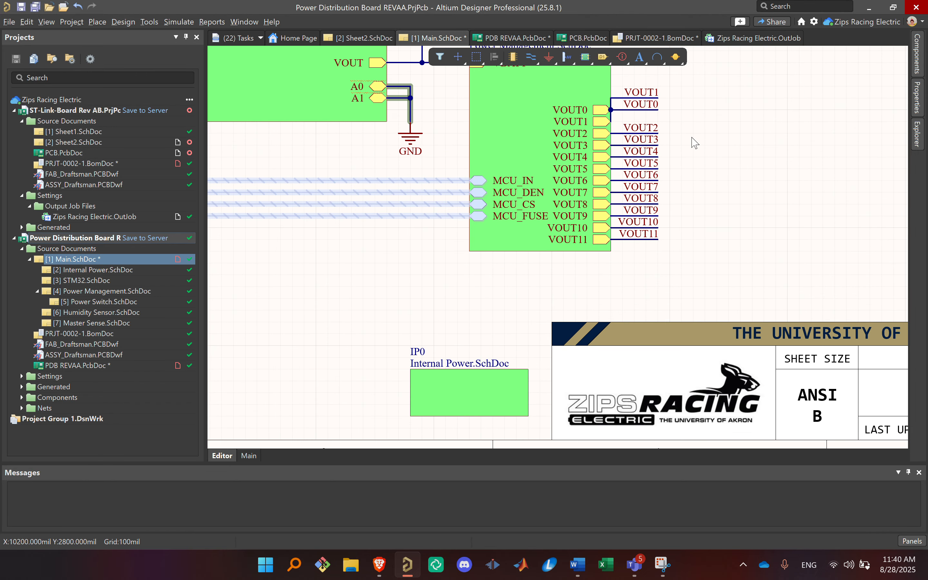
key(ctrl+z)
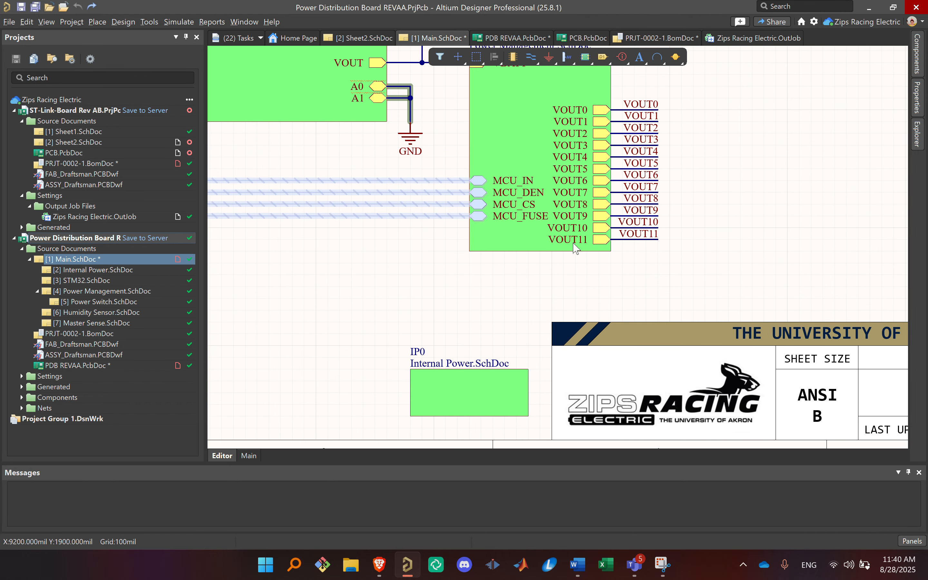
Step: Follow the VOUT net labels from the Power Management symbol to connectors J1B, J1C and J1D
ctrl+scroll(782, 142, down, 4)
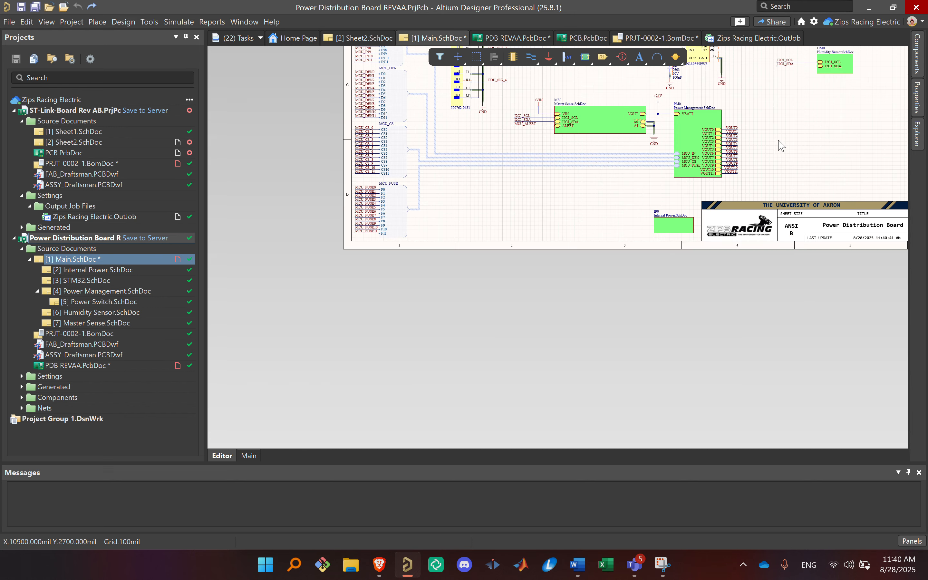
right_drag(785, 149, 548, 292)
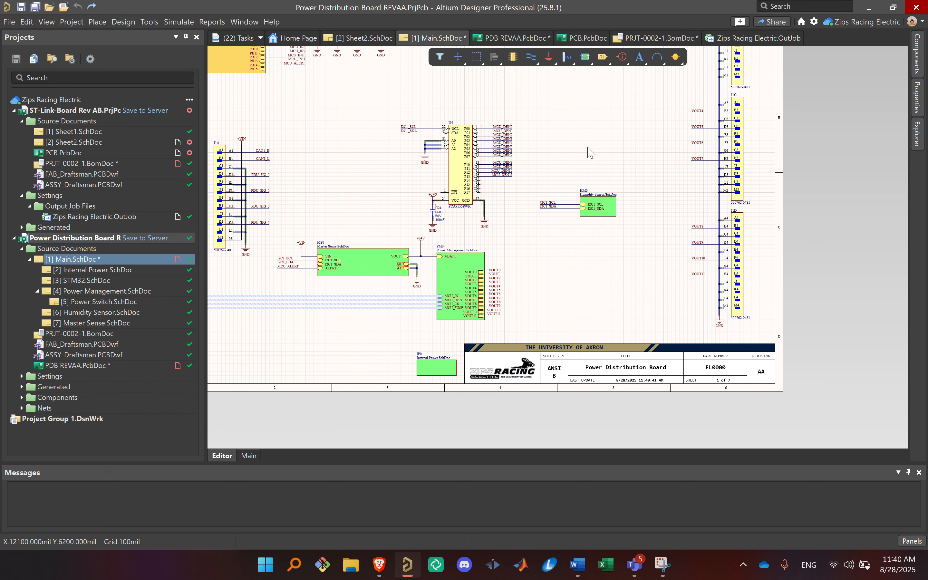
ctrl+scroll(522, 308, up, 3)
ctrl+scroll(663, 177, down, 5)
right_drag(739, 166, 607, 224)
ctrl+scroll(667, 126, up, 3)
right_drag(666, 125, 607, 240)
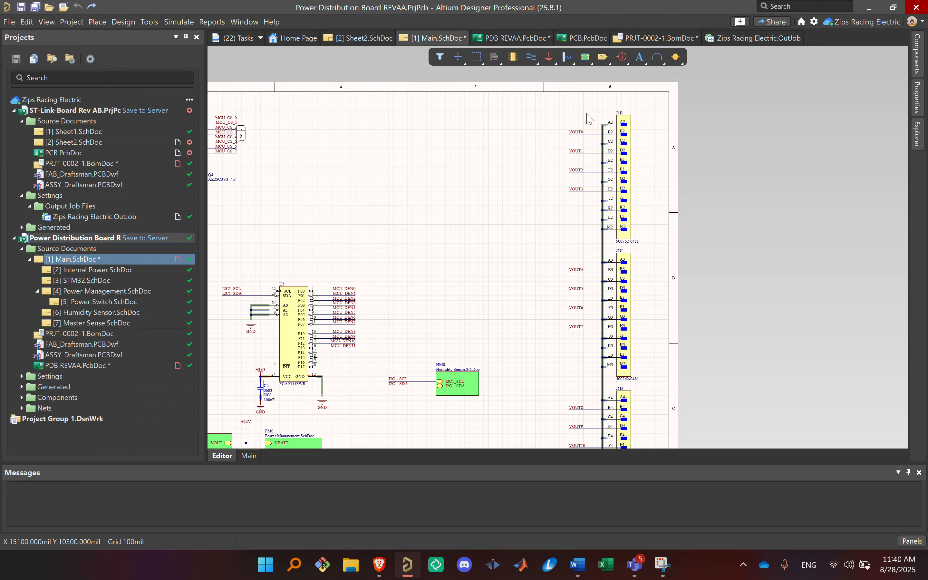
Step: Review the sheet symbol actions available for the PM0 Power Management symbol without applying any
right_drag(528, 301, 558, 171)
right_drag(583, 290, 731, 178)
ctrl+scroll(501, 228, up, 4)
right_drag(501, 228, 610, 201)
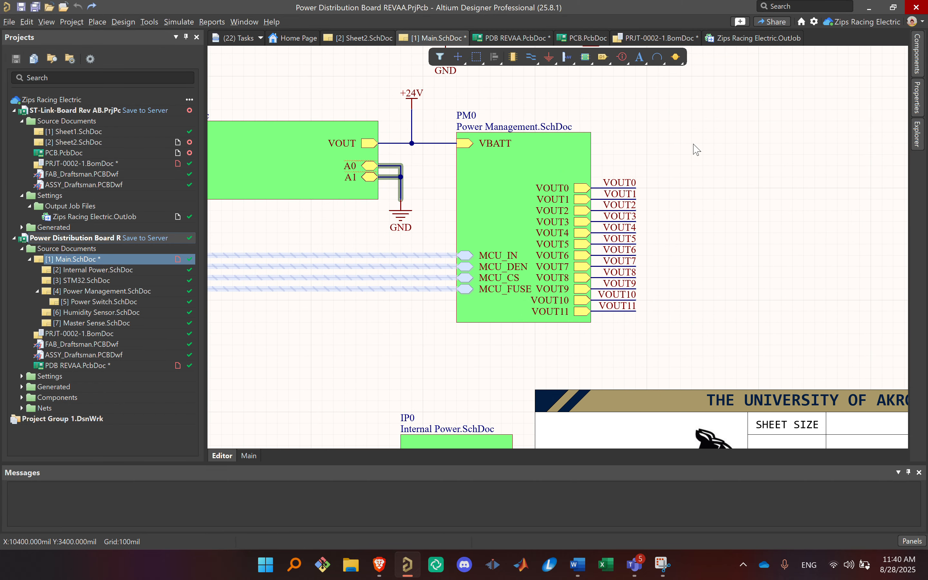
click(520, 180)
right_click(503, 175)
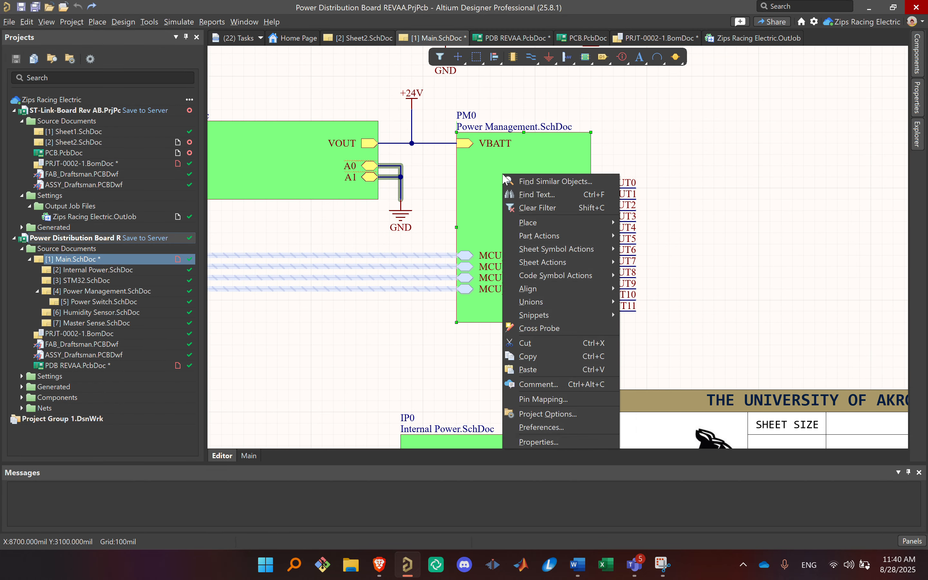
mouse_move(535, 247)
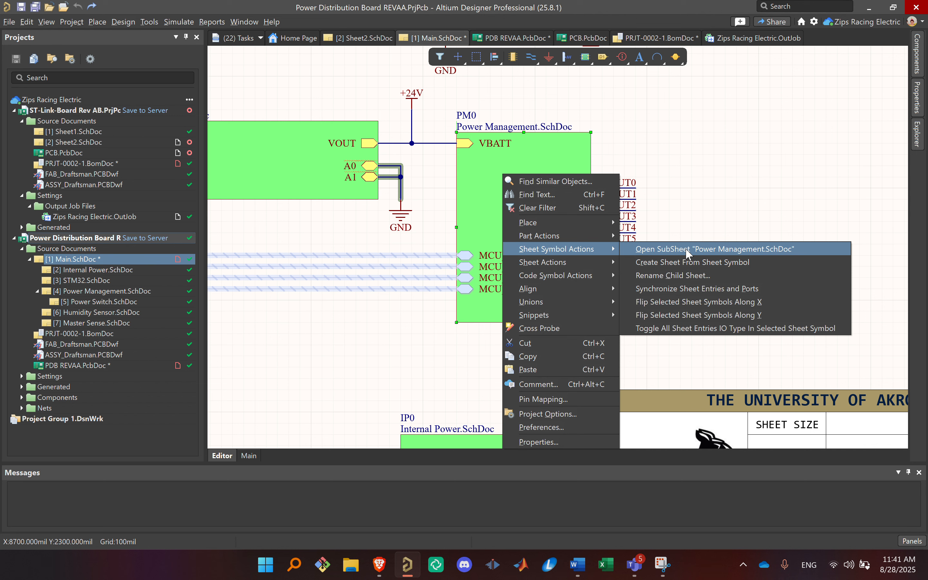
click(786, 187)
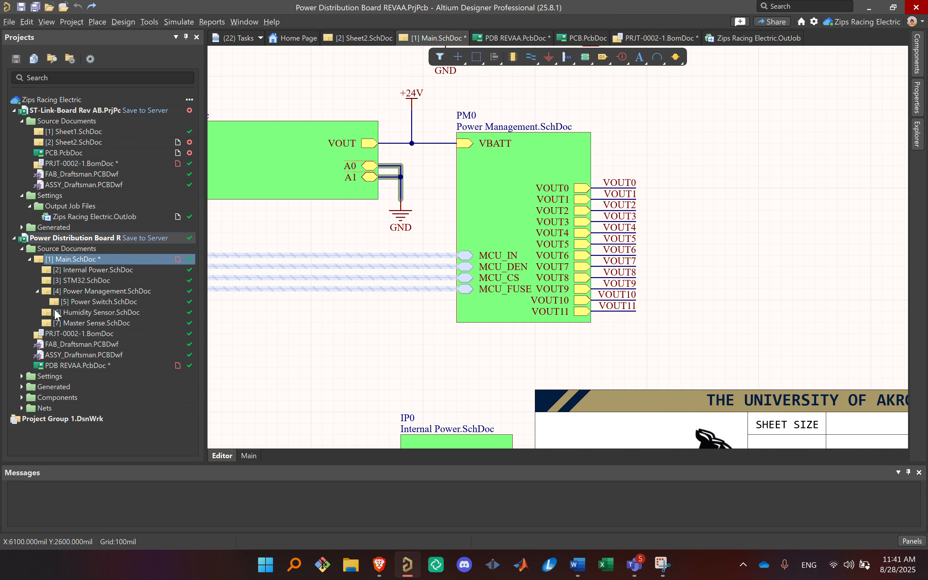
Step: Open Power Management.SchDoc and examine its harness ports, harness connectors and Power Switch sheet symbols PS0 to PS11
double_click(76, 291)
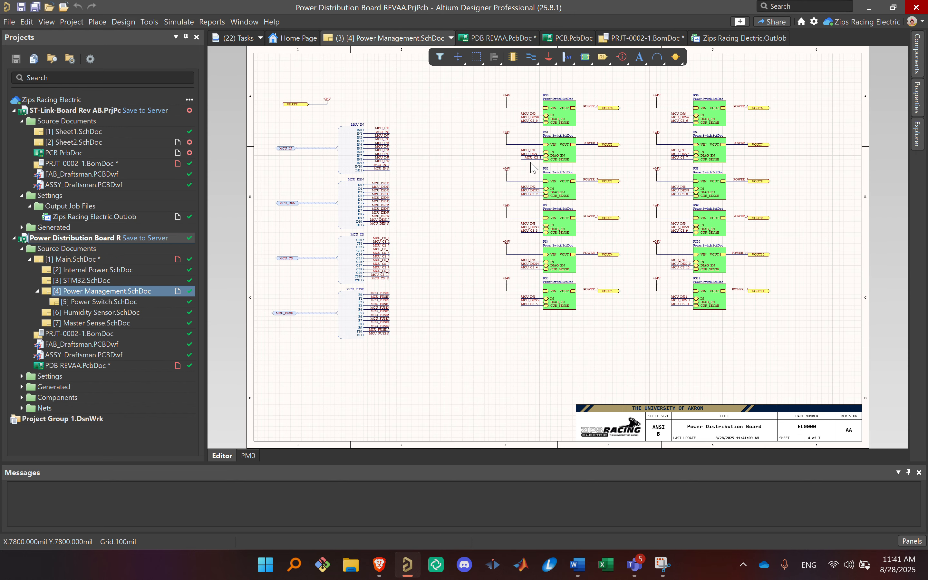
ctrl+scroll(534, 168, up, 3)
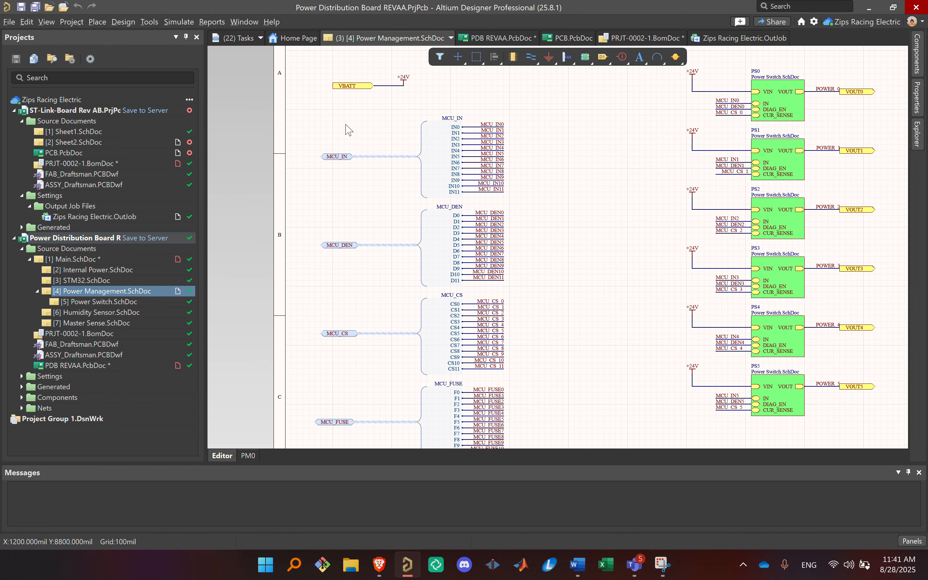
scroll(307, 307, down, 4)
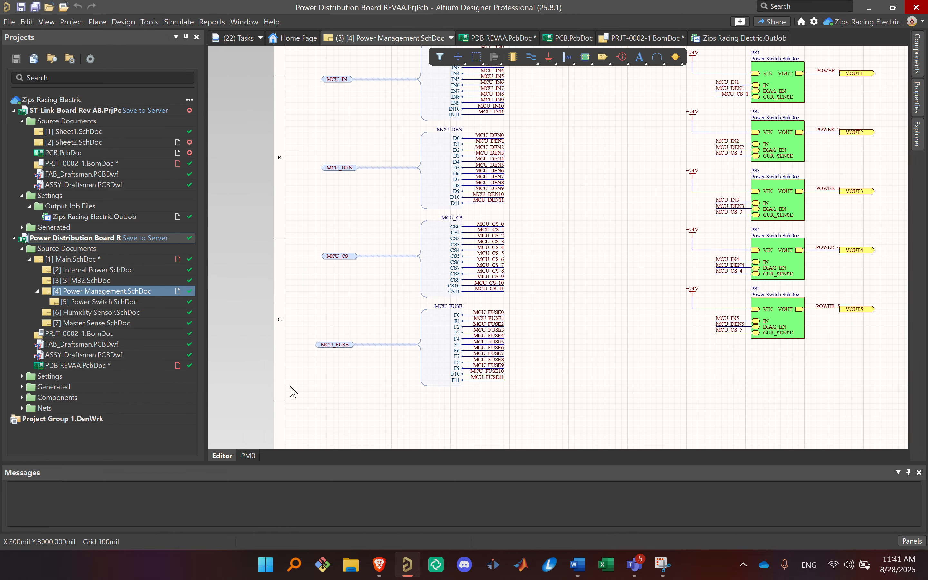
scroll(597, 332, up, 5)
scroll(337, 161, down, 3)
right_drag(510, 188, 198, 241)
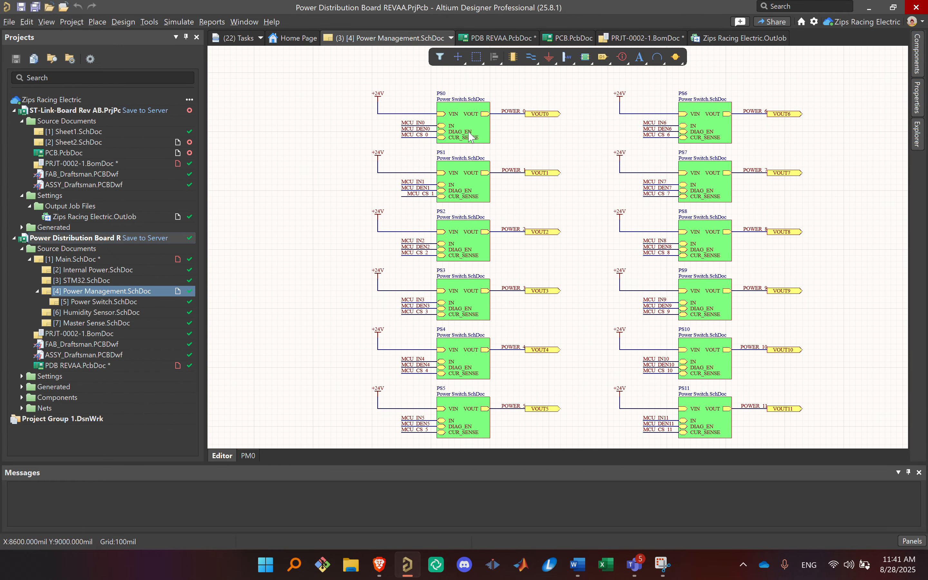
Step: Examine the repeated Power Switch sheet symbols, including PS1, PS2 and PS3, on the Power Management sheet
ctrl+scroll(470, 137, down, 1)
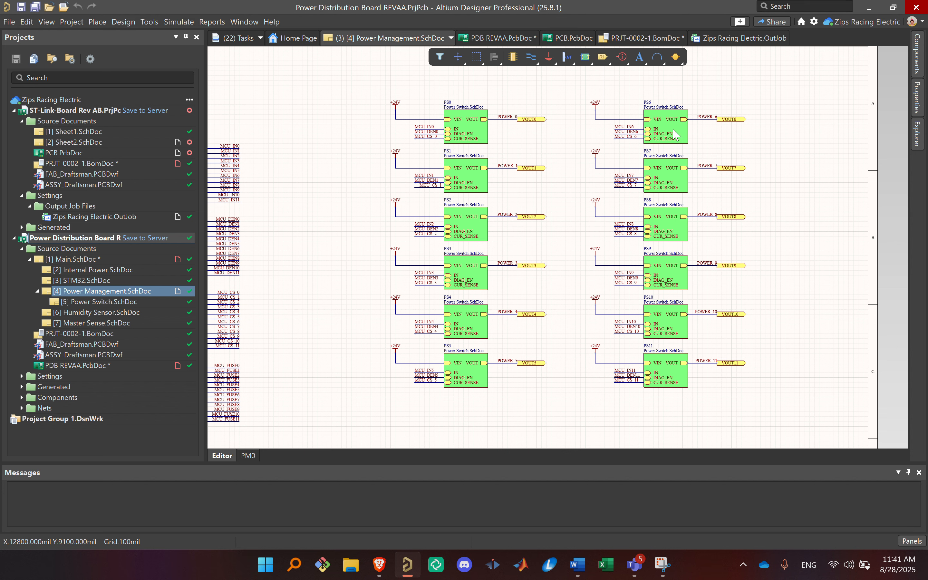
click(472, 184)
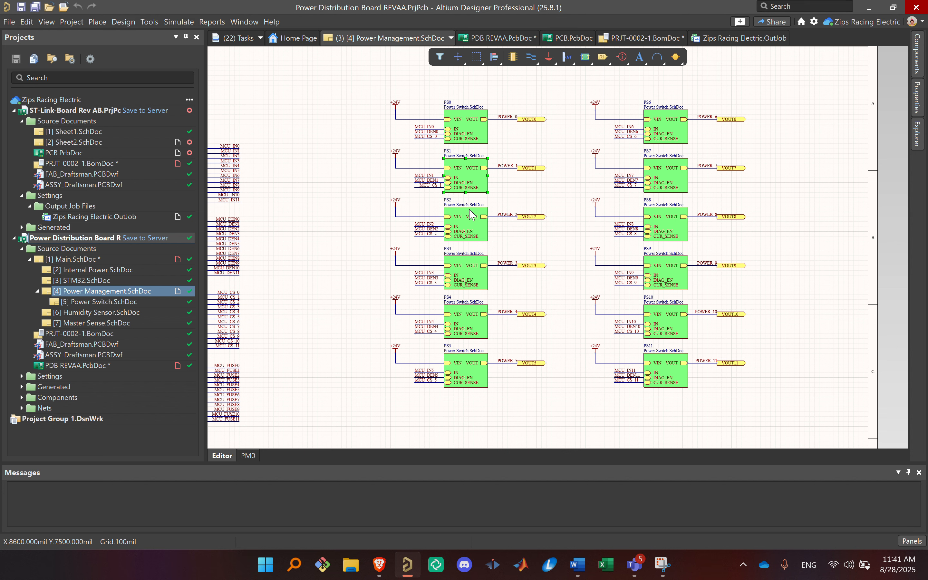
click(472, 217)
click(477, 281)
right_drag(336, 141, 356, 140)
right_drag(243, 264, 241, 264)
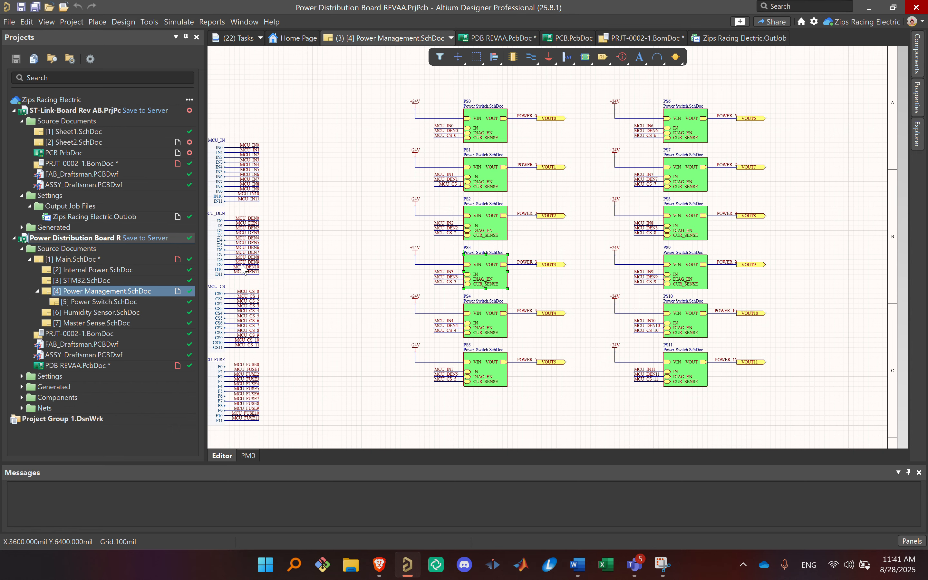
Step: Open Power Switch.SchDoc, examine the TPS1H100BQPWPRQ1 switch circuit and its ports, and return to Main.SchDoc
double_click(129, 301)
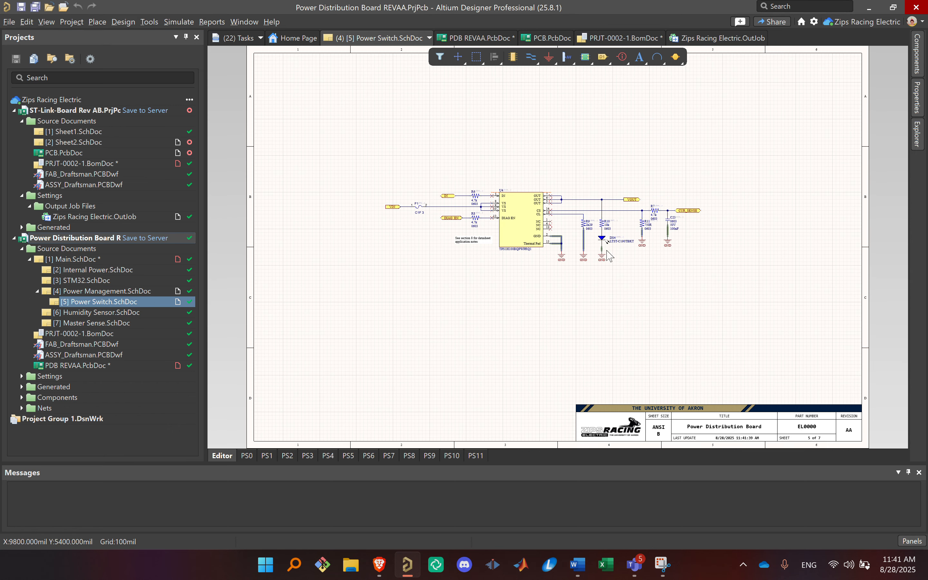
ctrl+scroll(606, 251, up, 2)
right_drag(492, 251, 536, 260)
drag(837, 322, 290, 171)
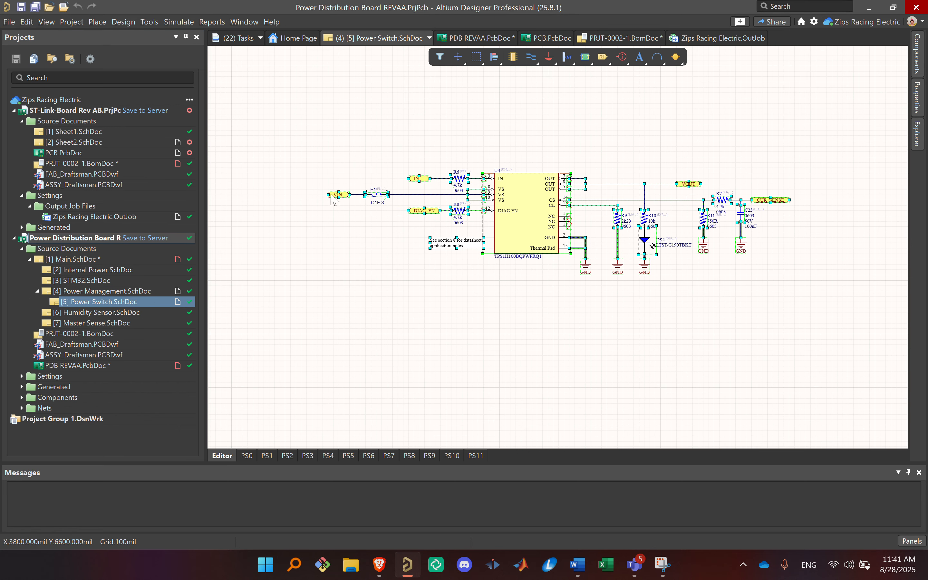
click(465, 351)
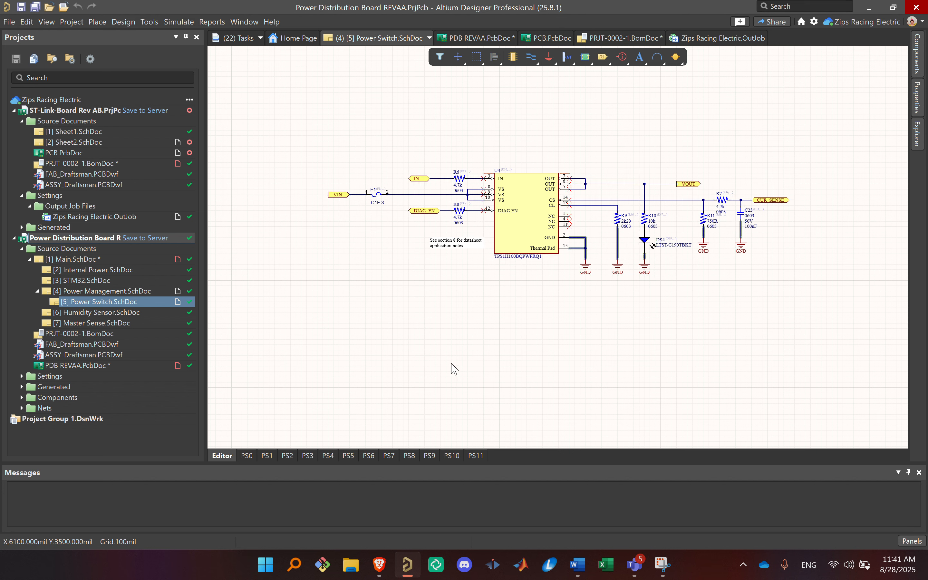
click(521, 215)
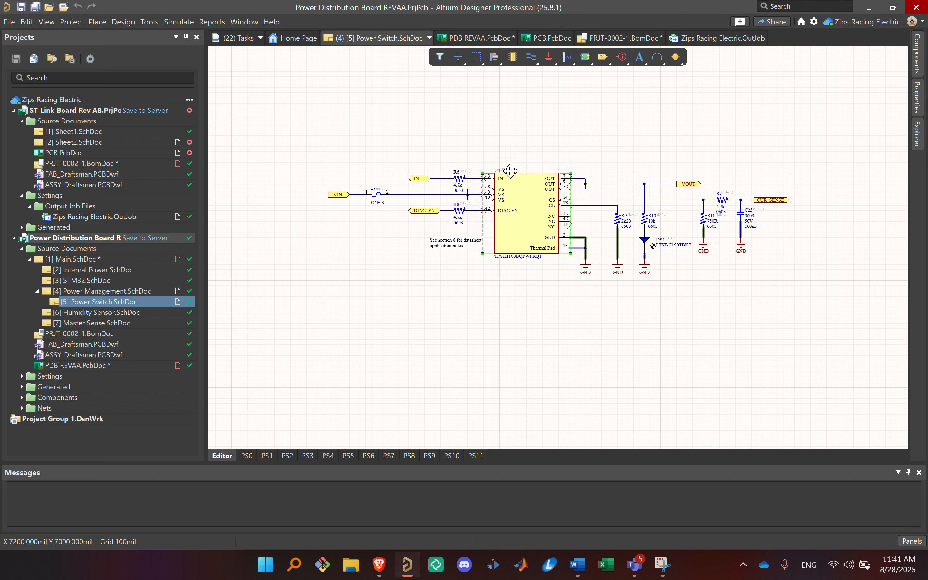
click(596, 294)
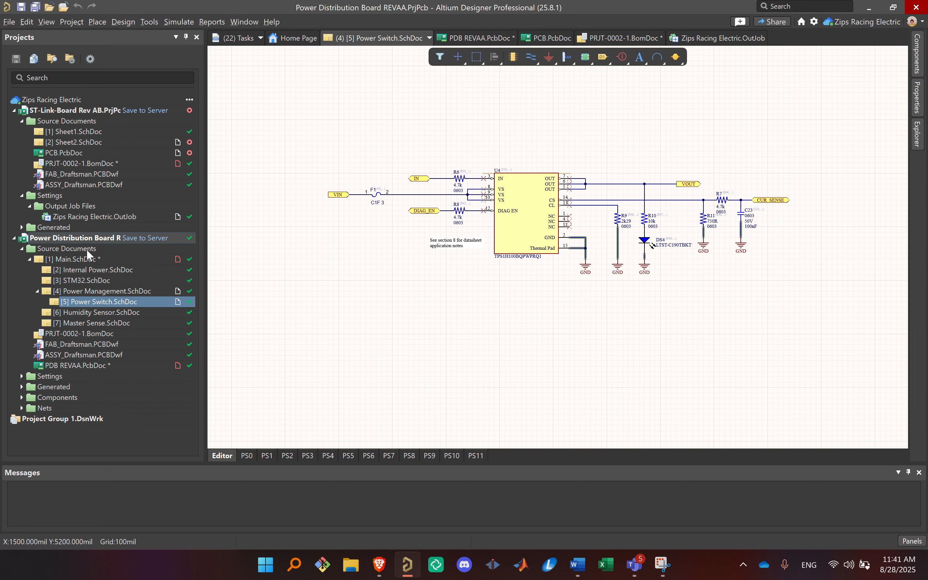
click(90, 259)
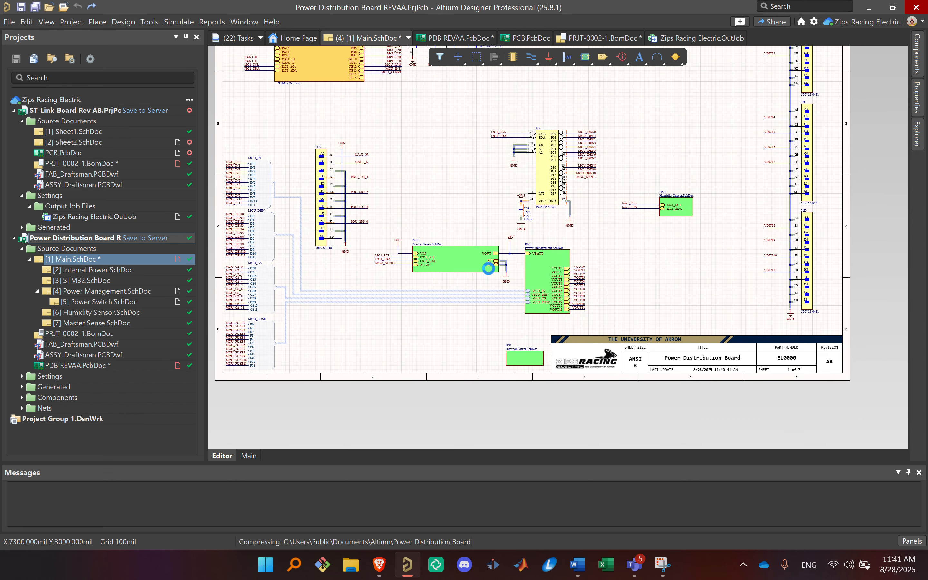
right_drag(449, 174, 576, 343)
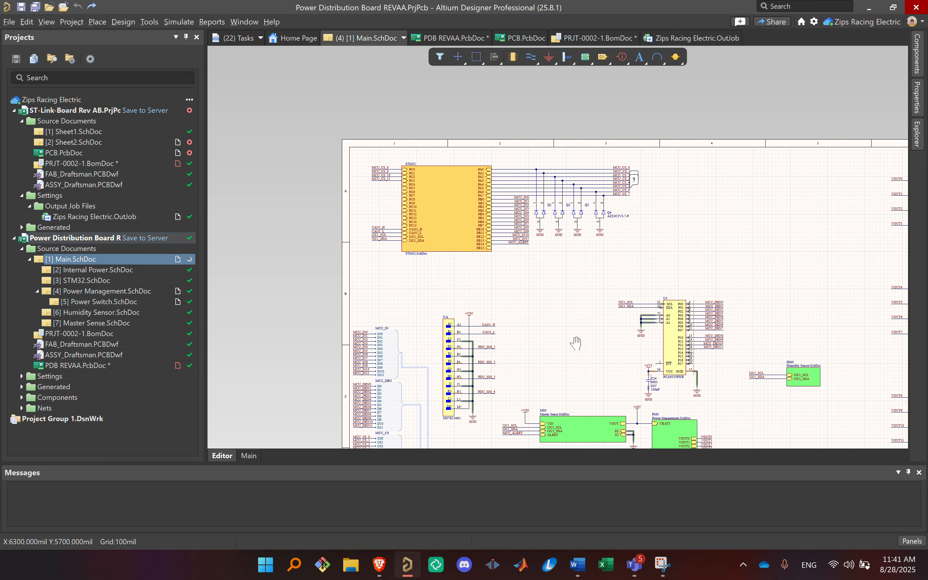
Step: Search the Zips Racing Electric workspace projects for "vehicl" and open Vehicle Control Board REVAB
right_click(59, 99)
click(89, 103)
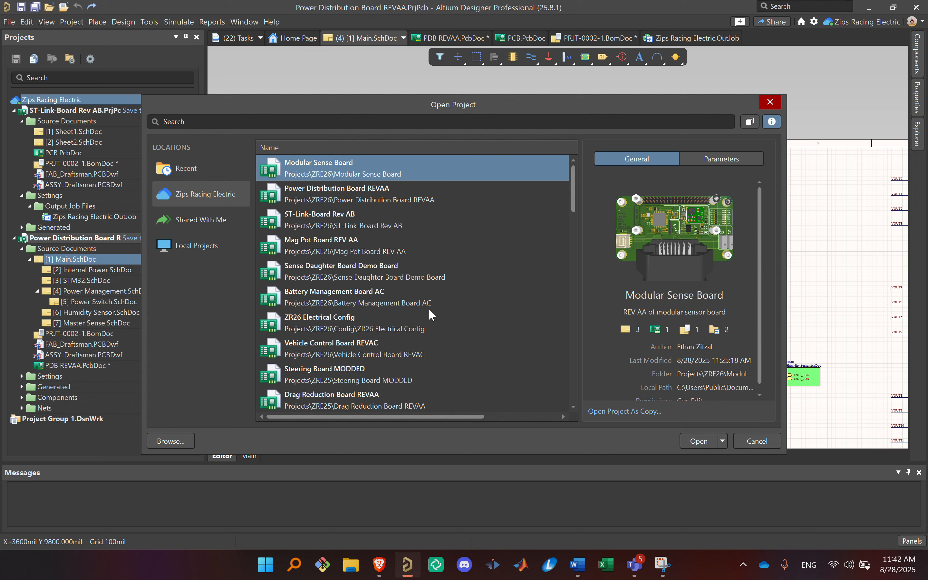
click(427, 340)
scroll(410, 316, down, 1)
scroll(419, 302, down, 2)
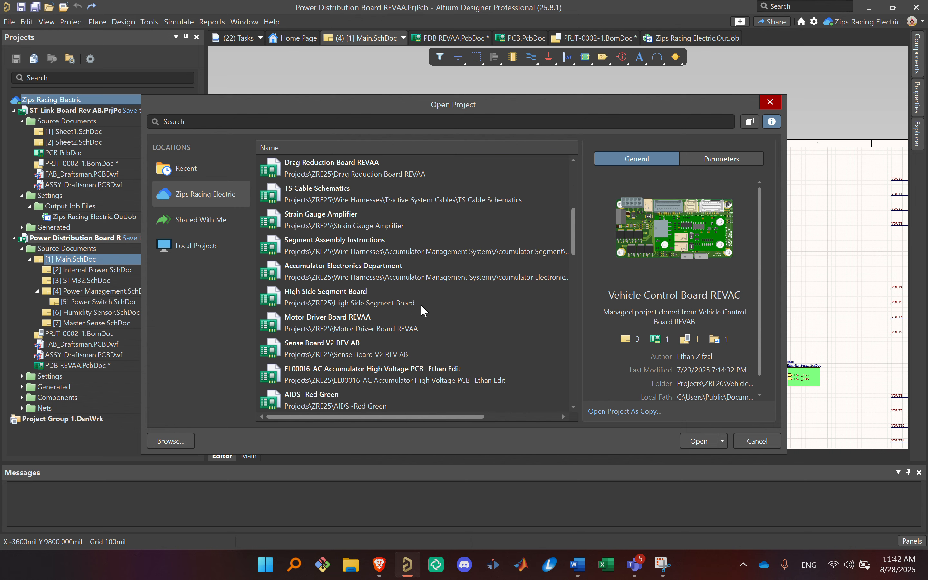
scroll(396, 312, down, 3)
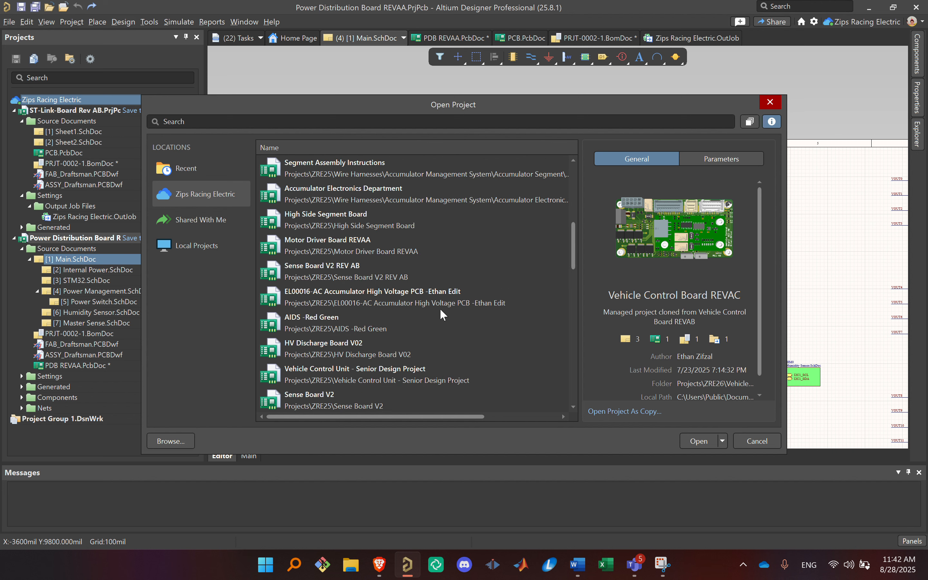
scroll(432, 309, up, 6)
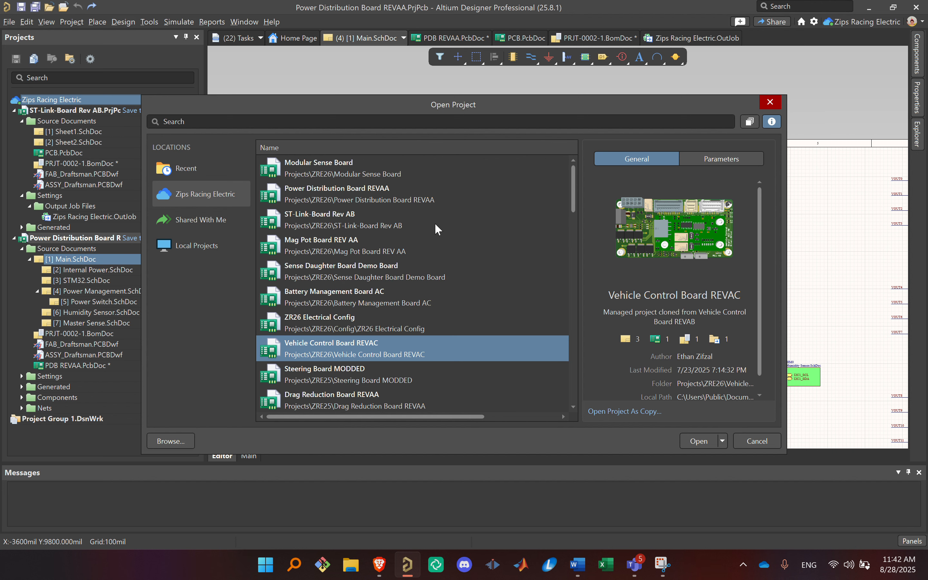
click(422, 122)
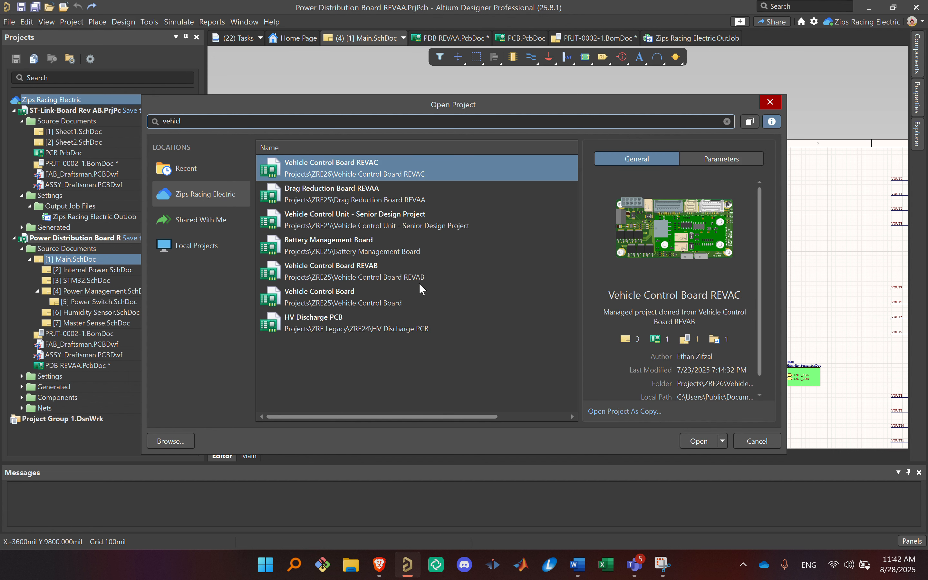
click(420, 284)
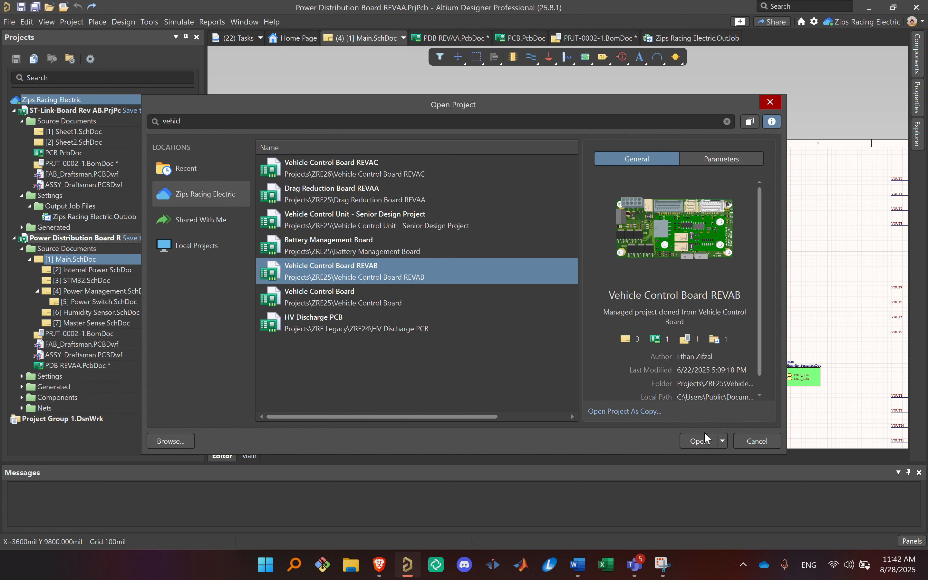
click(700, 442)
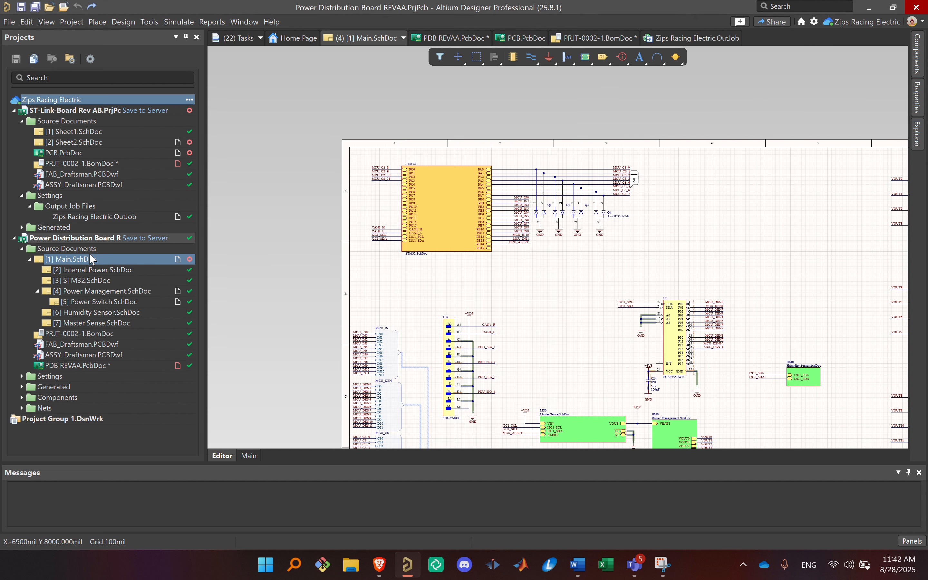
Step: Open the Vehicle Control Board's STM32.SchDoc and examine how its circuits are grouped into titled, boxed sections
scroll(113, 268, down, 4)
scroll(113, 269, down, 1)
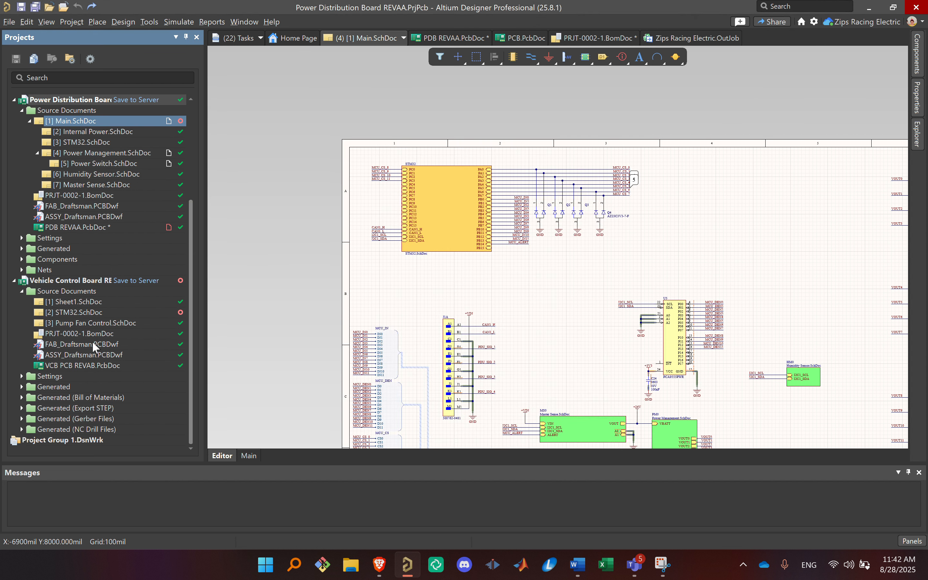
double_click(79, 312)
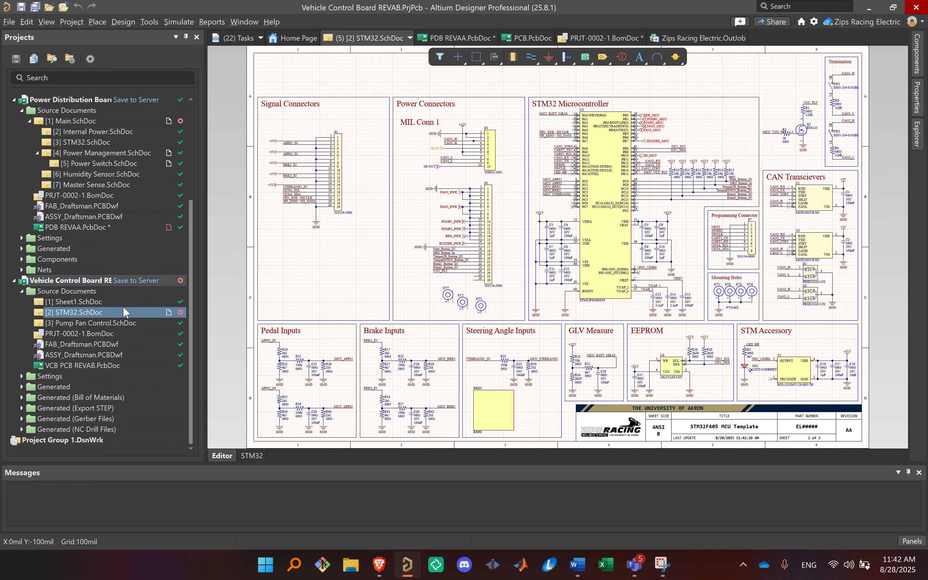
right_drag(415, 245, 442, 226)
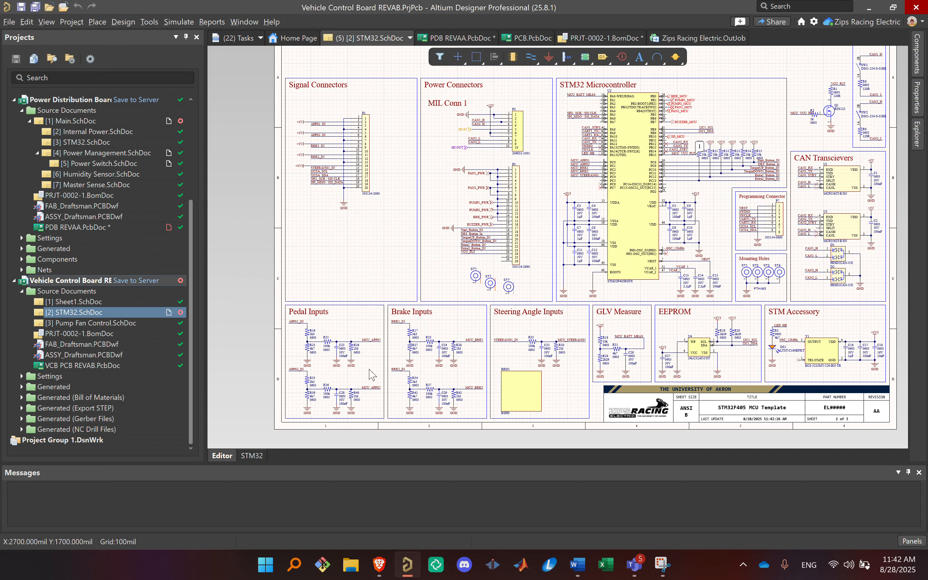
right_drag(651, 181, 604, 205)
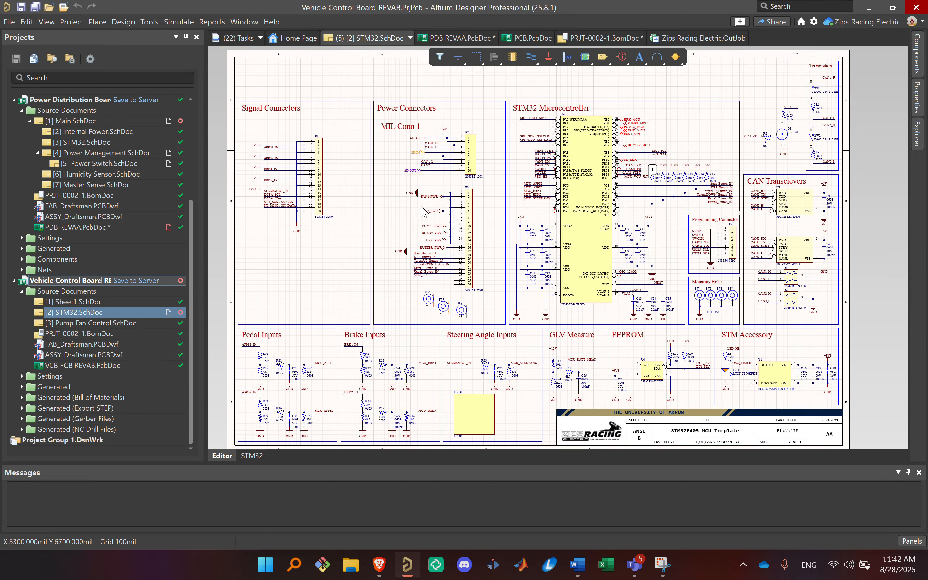
right_drag(425, 213, 450, 217)
ctrl+scroll(451, 217, down, 2)
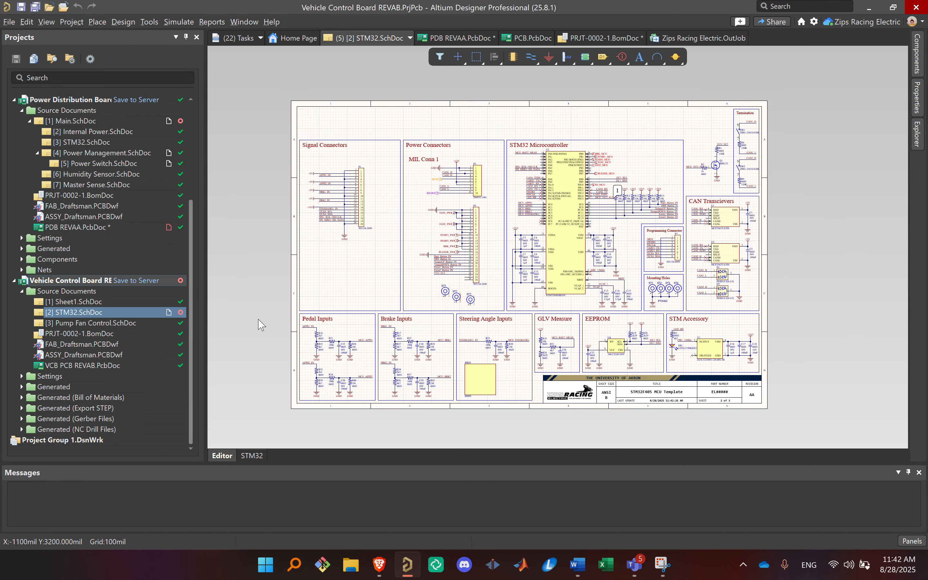
Step: Open the Vehicle Control Board's Sheet1.SchDoc and examine its revision table, Notes area and title block
click(102, 302)
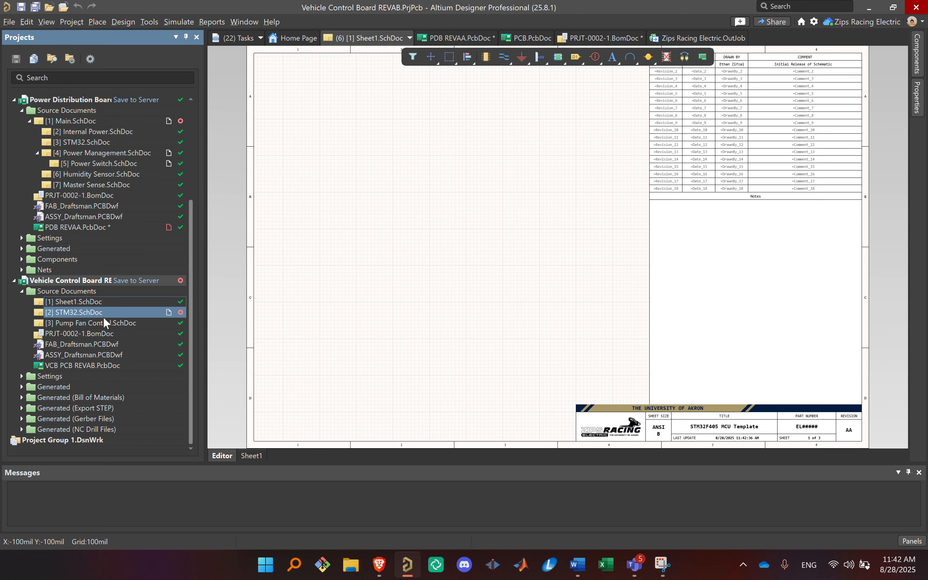
right_drag(418, 227, 367, 292)
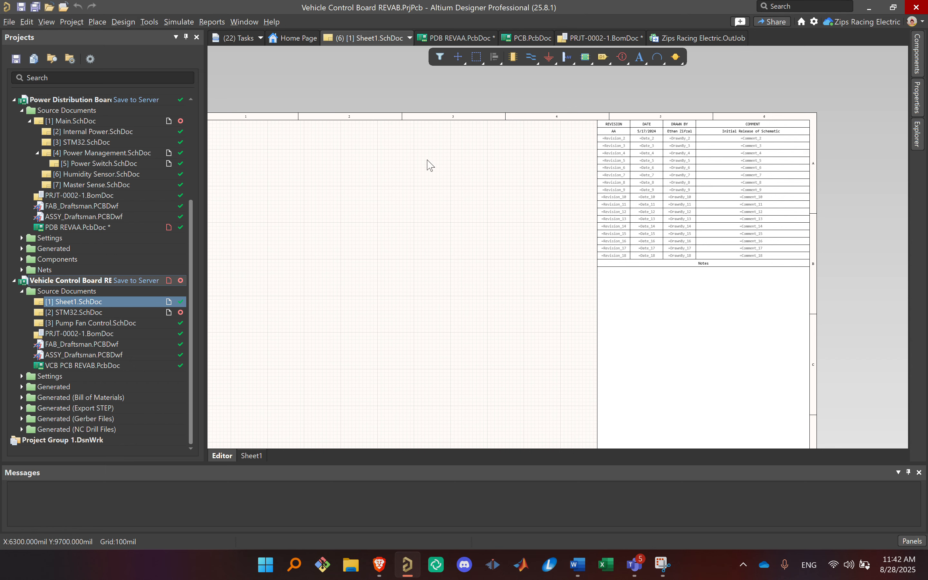
ctrl+scroll(689, 164, up, 2)
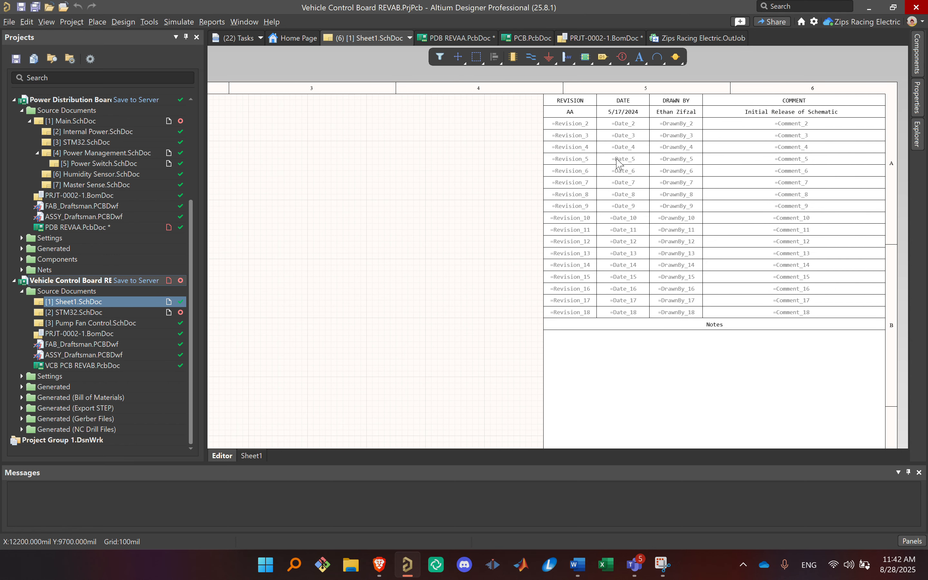
right_drag(676, 115, 616, 141)
ctrl+scroll(618, 146, up, 3)
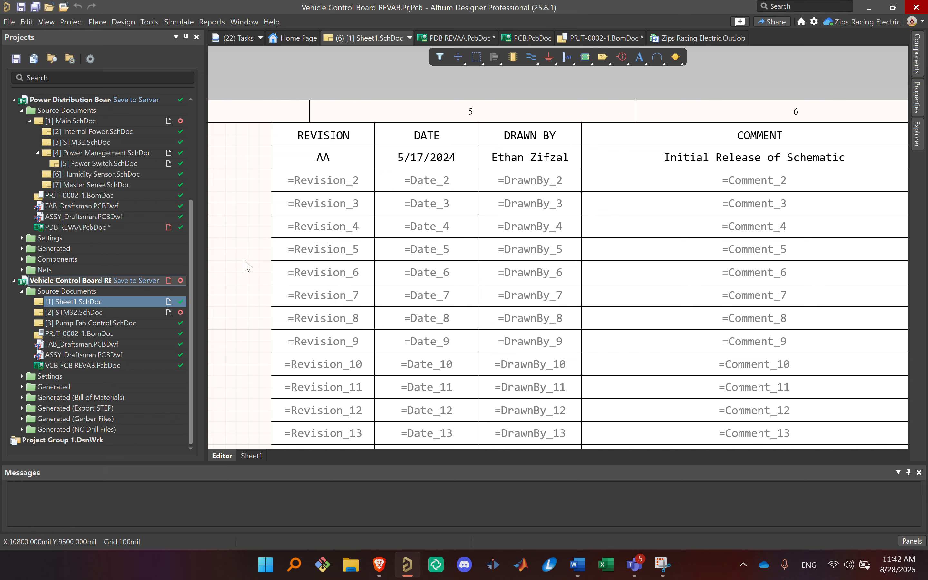
ctrl+scroll(639, 222, down, 3)
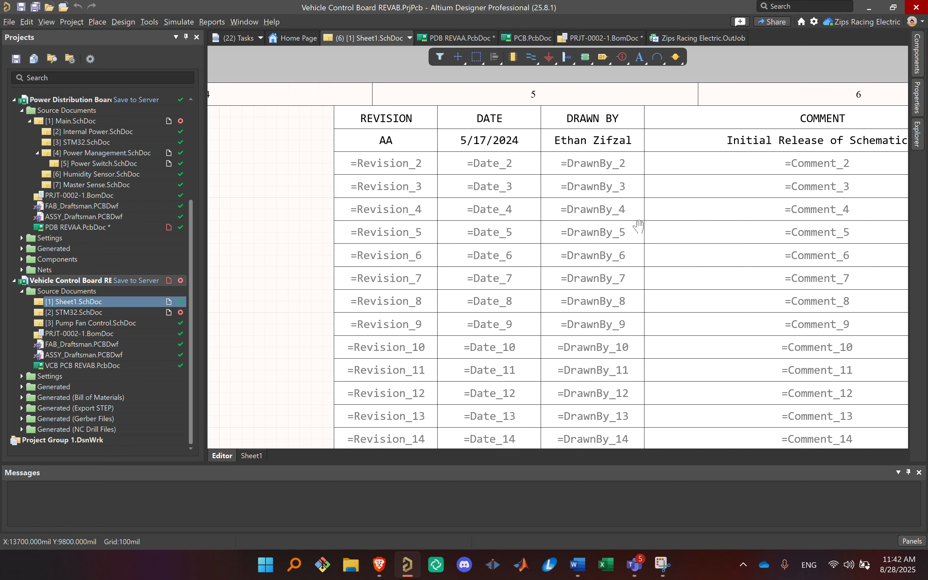
right_drag(641, 227, 682, 201)
ctrl+scroll(654, 221, down, 2)
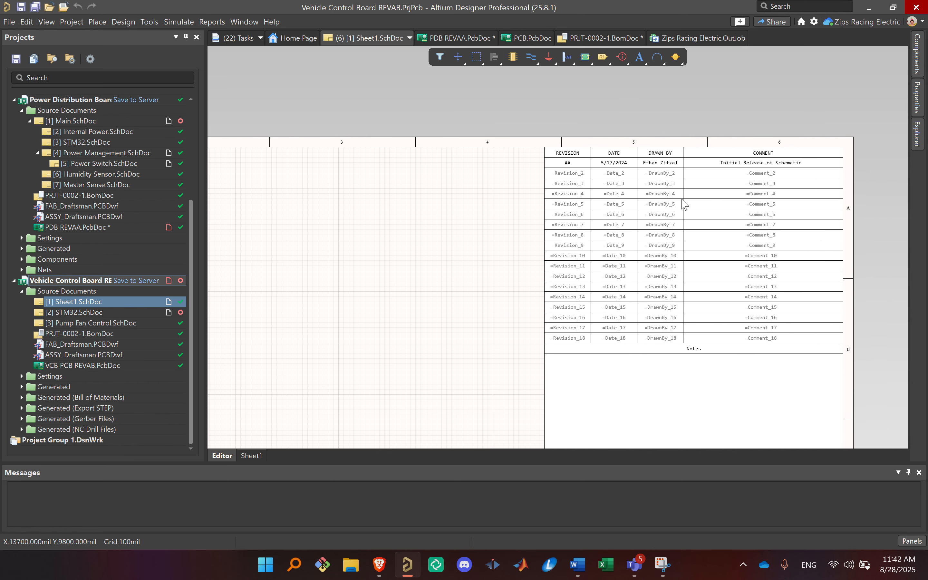
right_drag(586, 286, 617, 56)
right_drag(502, 389, 345, 468)
right_drag(369, 297, 320, 439)
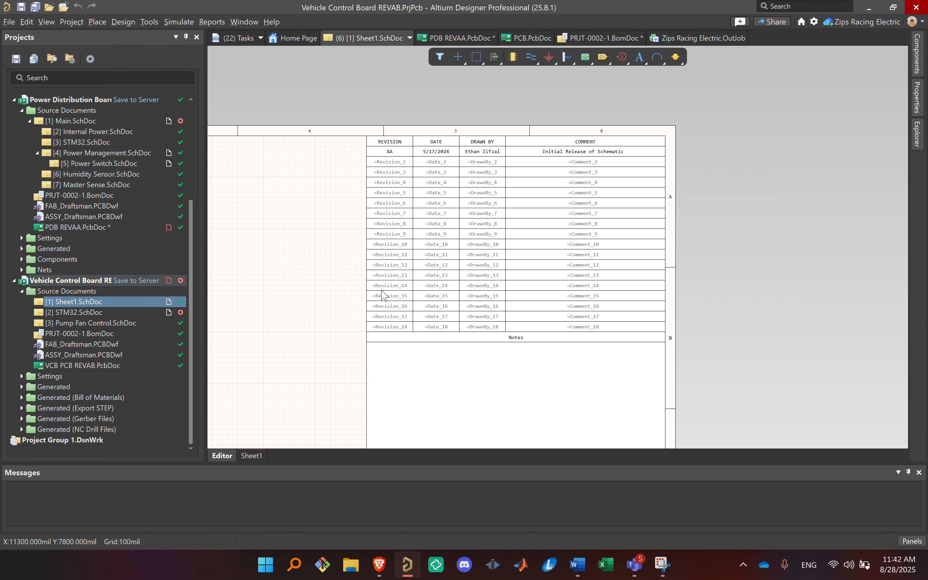
right_drag(430, 278, 563, 58)
right_drag(371, 253, 514, 161)
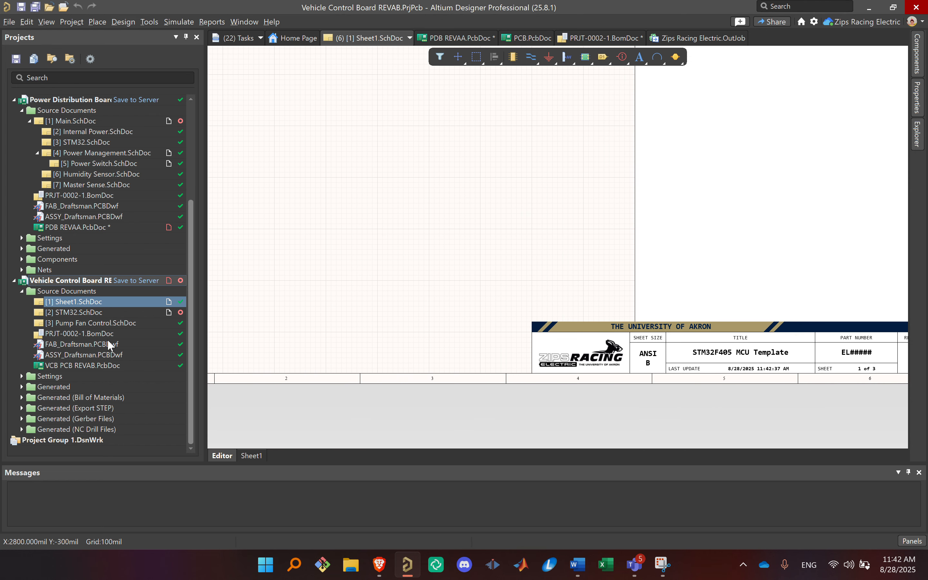
Step: Delete the three unannotated ST? symbols from the Power Connectors section of the Vehicle Control Board's STM32.SchDoc
click(108, 314)
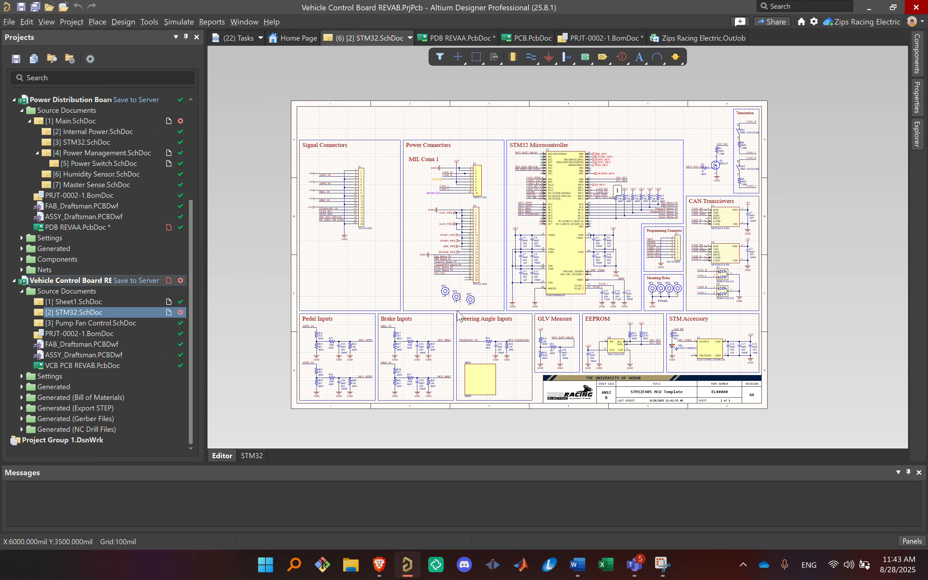
ctrl+scroll(477, 315, up, 4)
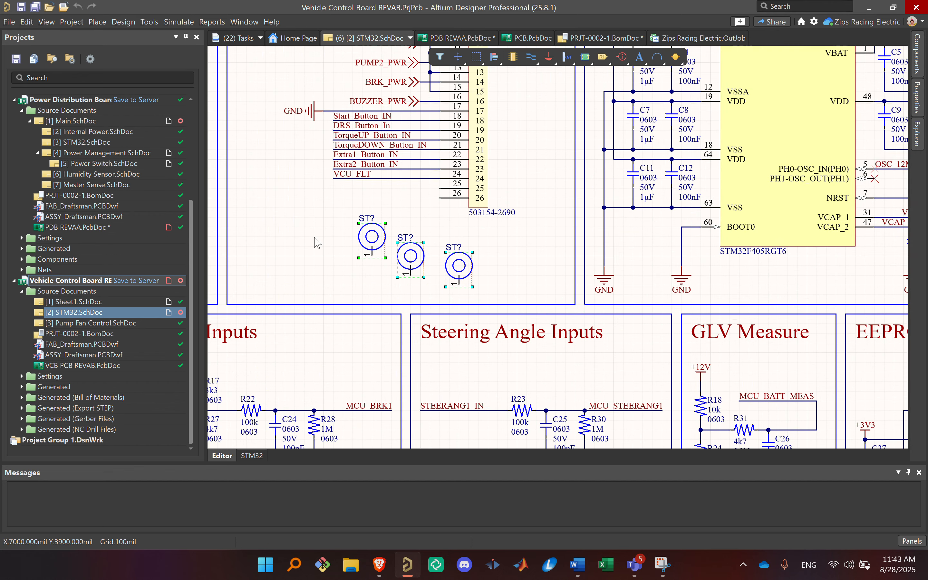
key(Delete)
ctrl+scroll(326, 244, down, 4)
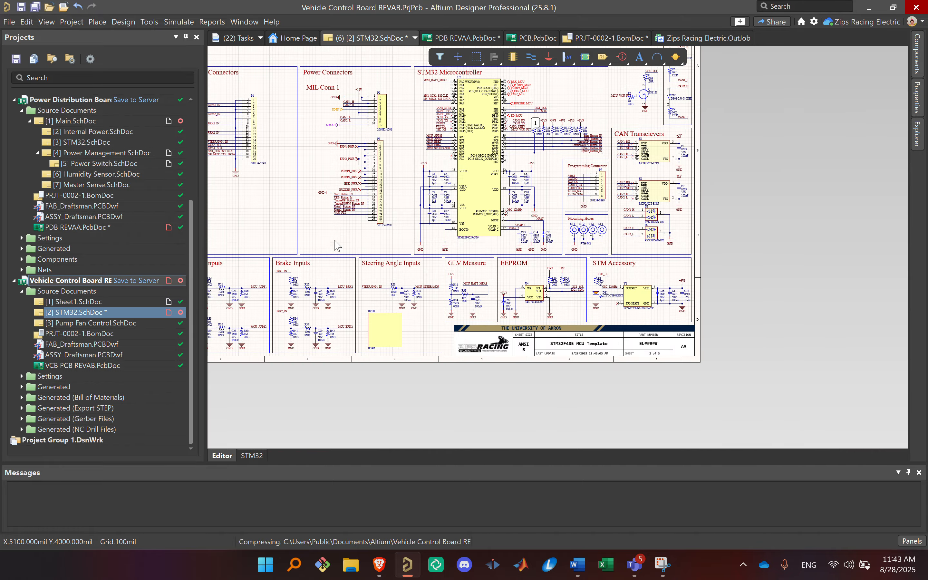
Step: Open the Vehicle Control Board's Pump Fan Control.SchDoc and look over its titled circuit sections
right_drag(365, 259, 437, 351)
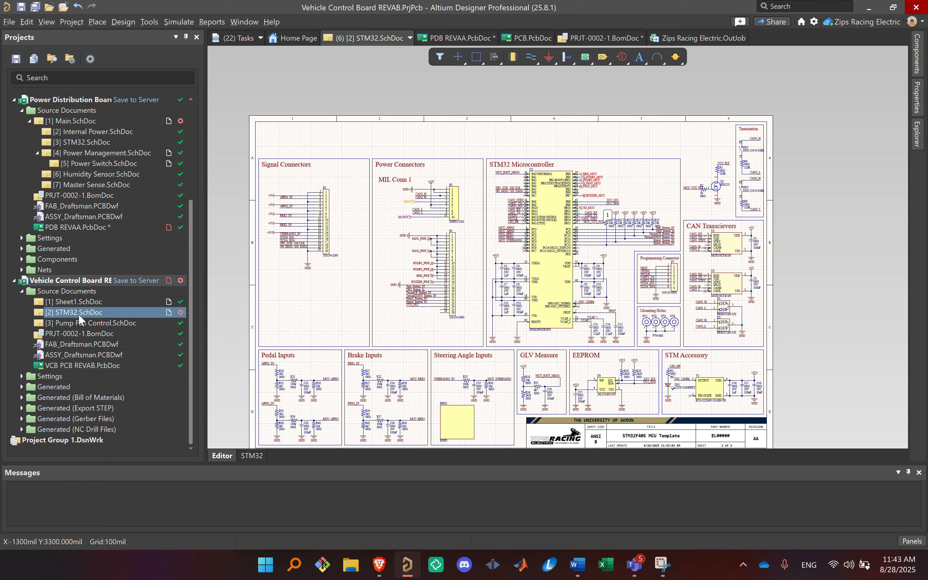
ctrl+scroll(717, 201, up, 3)
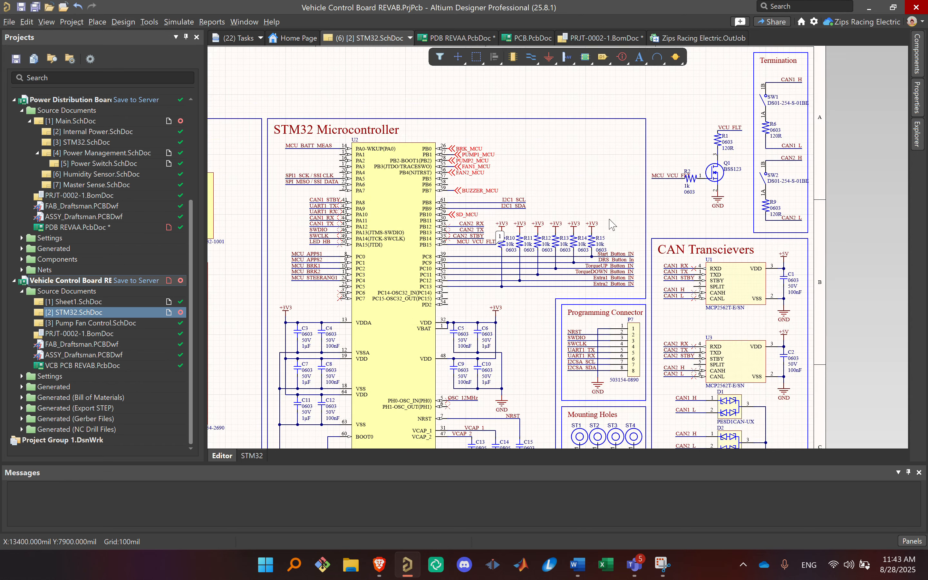
right_drag(397, 191, 482, 151)
ctrl+scroll(482, 152, down, 2)
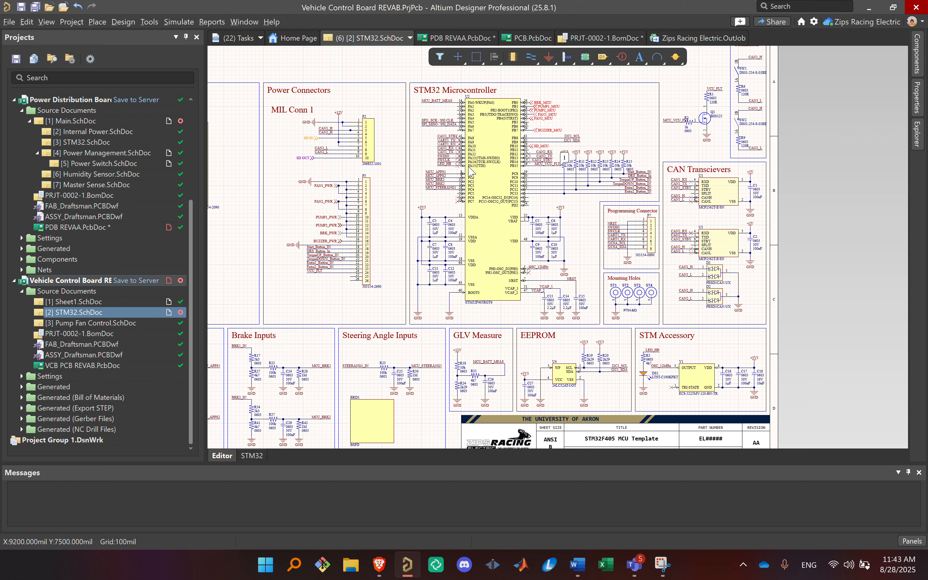
double_click(113, 321)
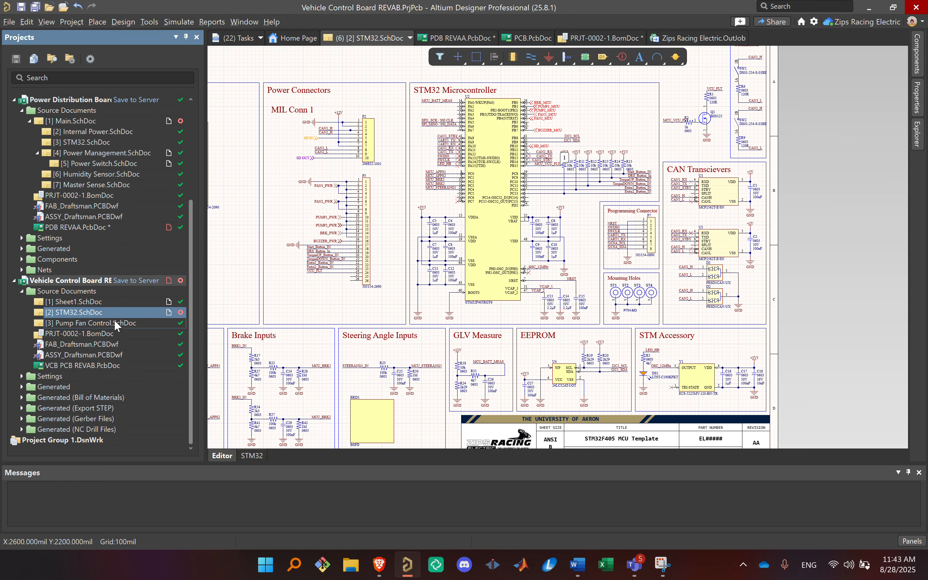
right_drag(539, 187, 513, 243)
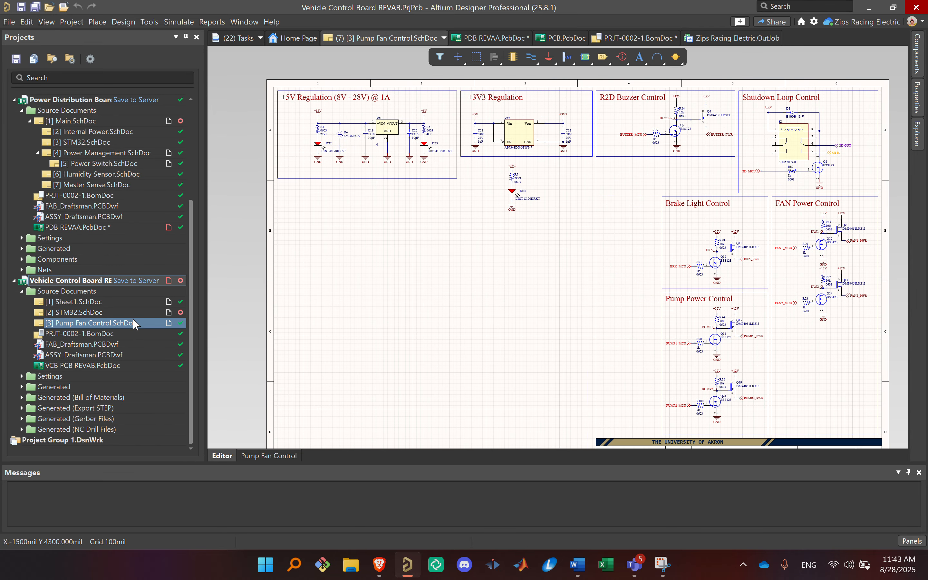
ctrl+scroll(537, 128, up, 1)
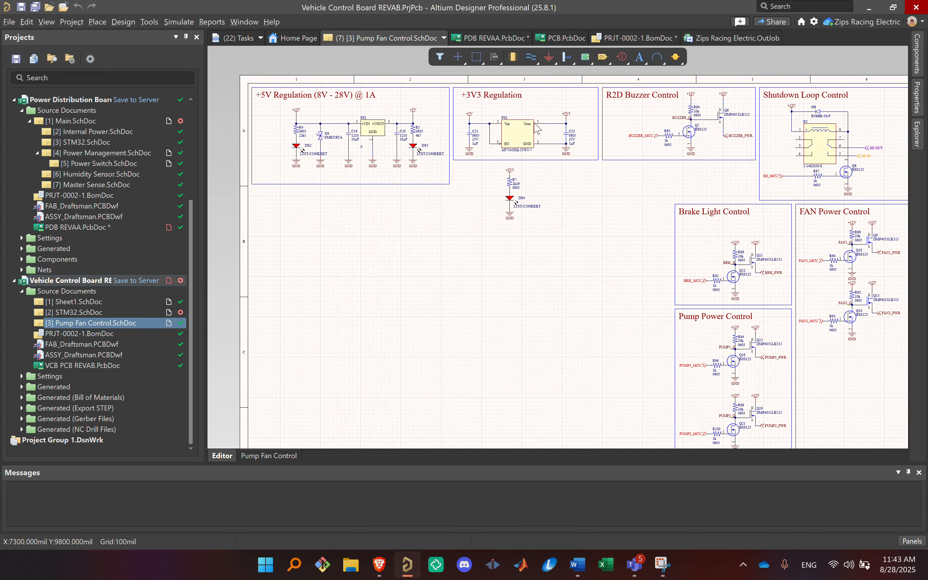
ctrl+scroll(537, 129, up, 3)
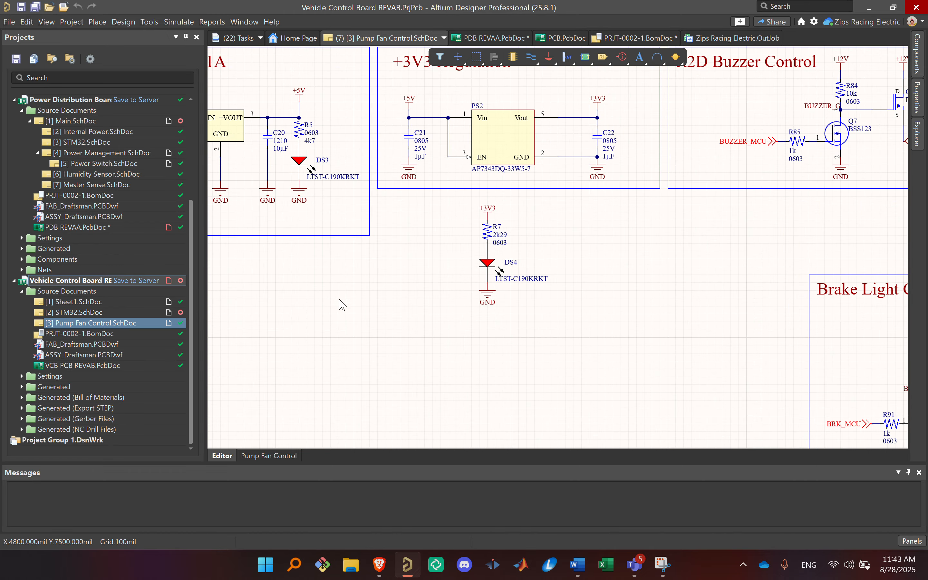
Step: Examine the +5V Regulation (8V - 28V) @ 1A circuit and compare it with the neighbouring +3V3 Regulation section
right_drag(343, 305, 708, 346)
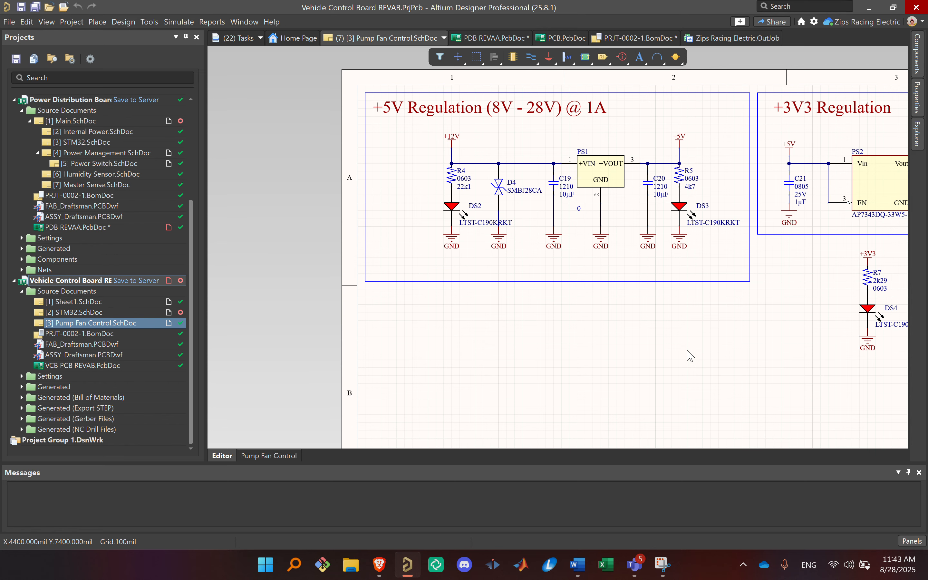
right_drag(704, 288, 516, 264)
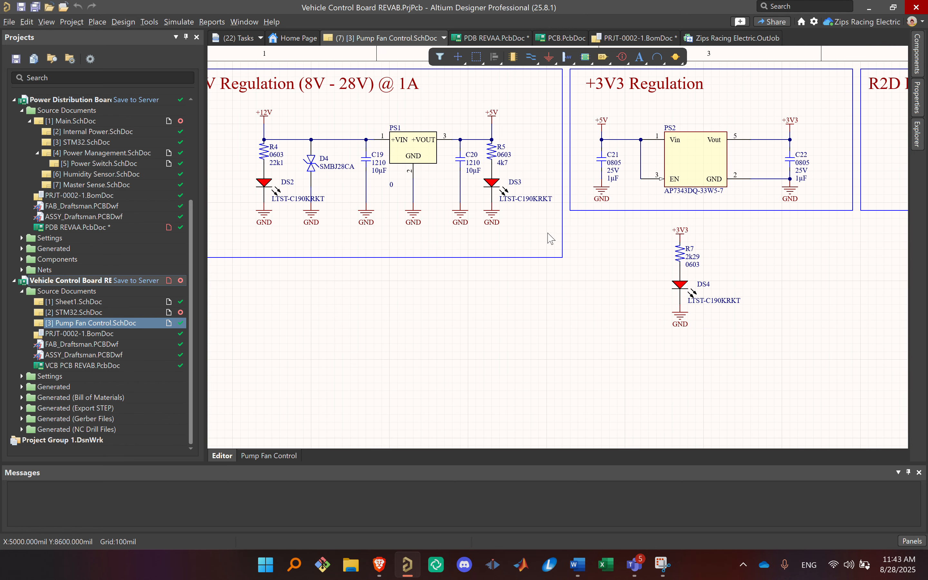
right_drag(454, 292, 616, 352)
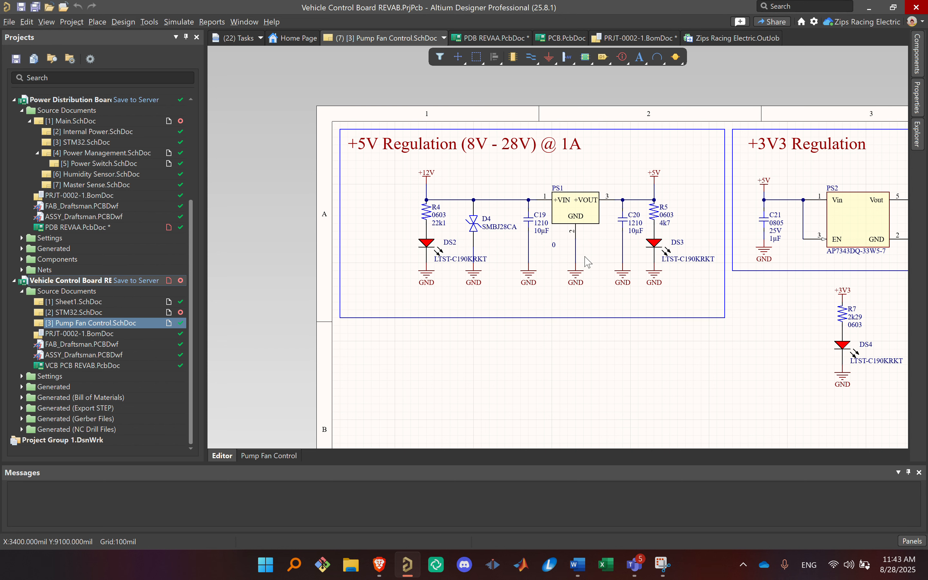
ctrl+scroll(680, 242, down, 3)
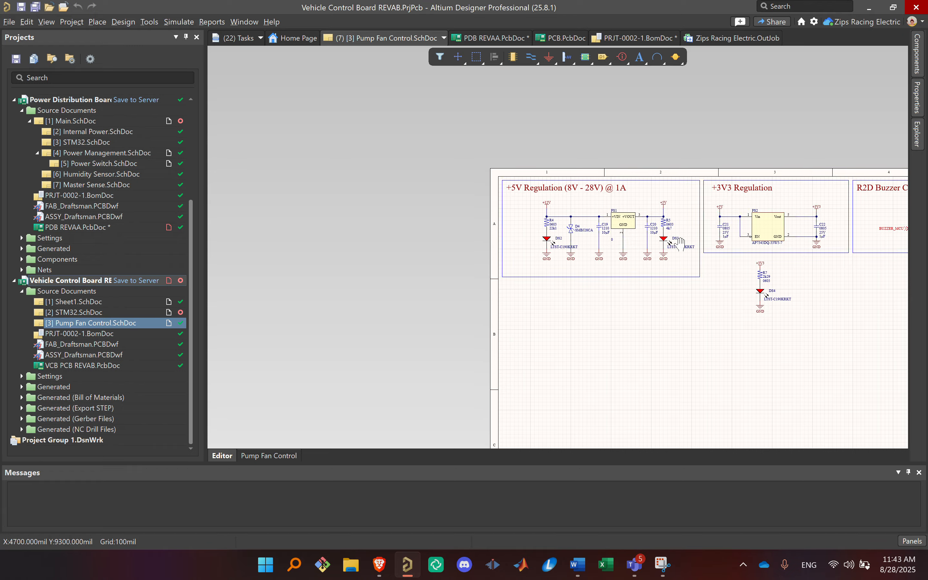
right_drag(680, 243, 391, 206)
right_drag(357, 249, 529, 249)
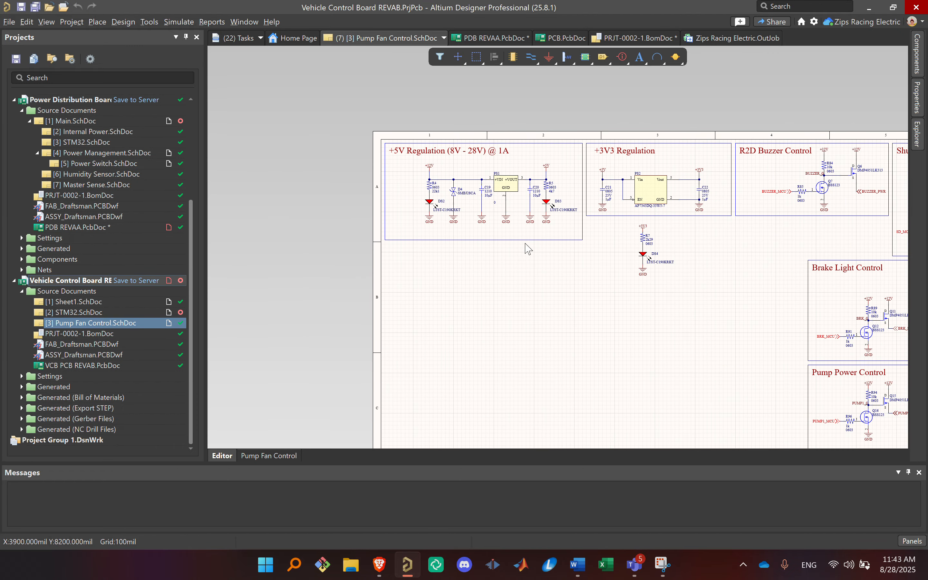
ctrl+scroll(529, 248, up, 2)
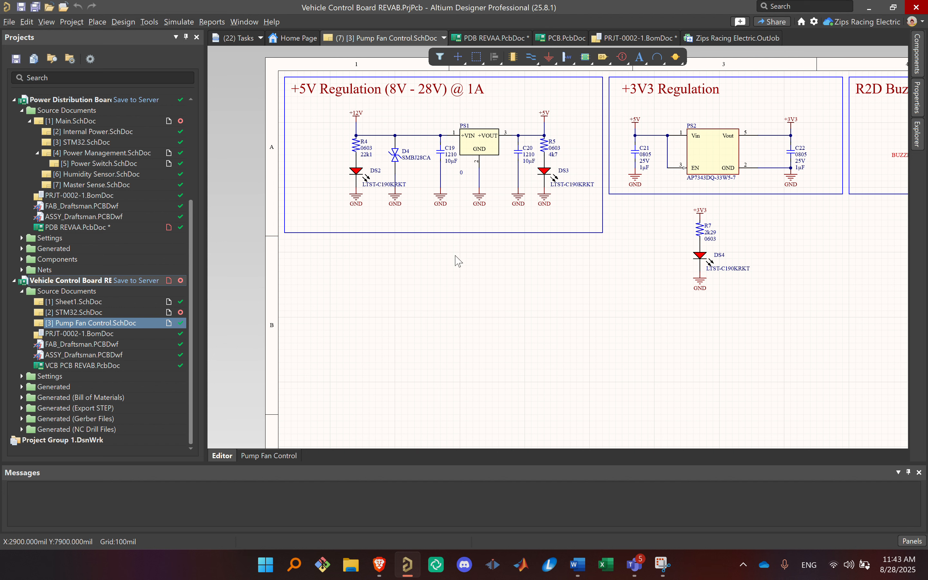
ctrl+scroll(431, 195, up, 2)
ctrl+scroll(340, 163, up, 1)
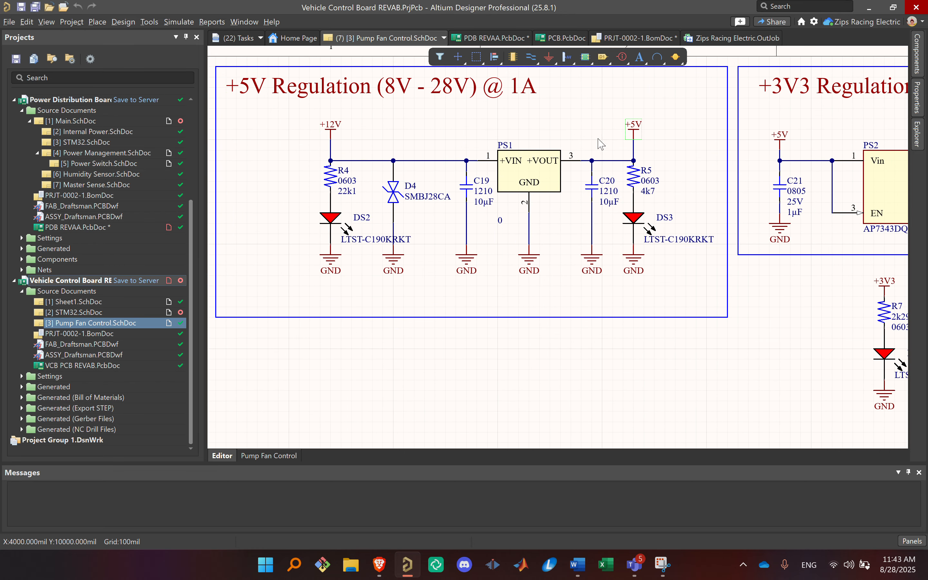
Step: Inspect the properties of the PS1 regulator and check the C19 and C20 capacitors on either side of it
double_click(548, 174)
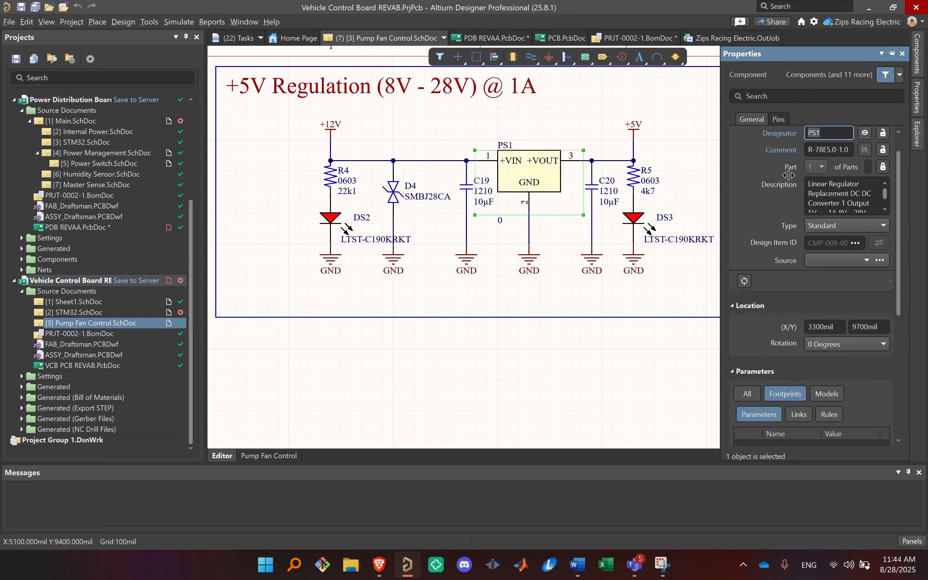
click(837, 150)
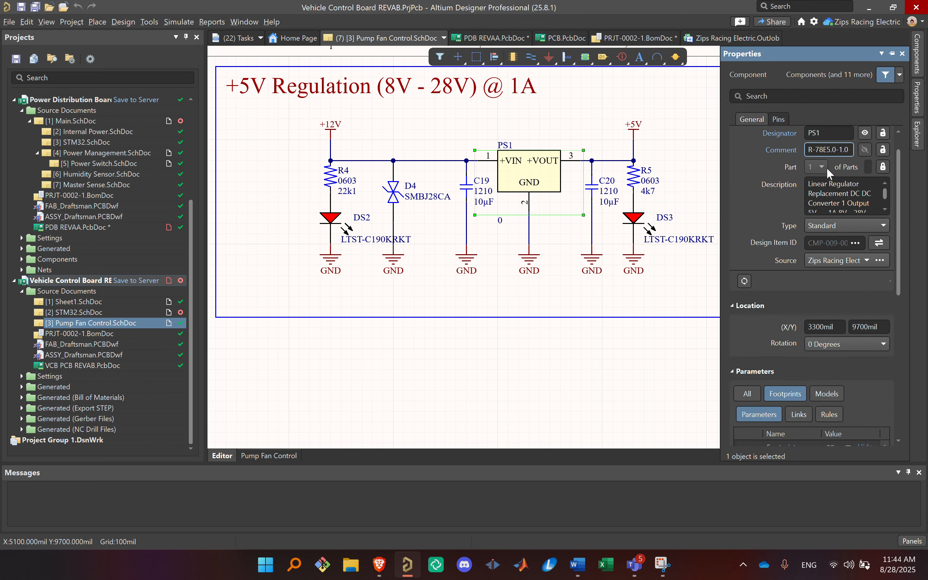
click(514, 200)
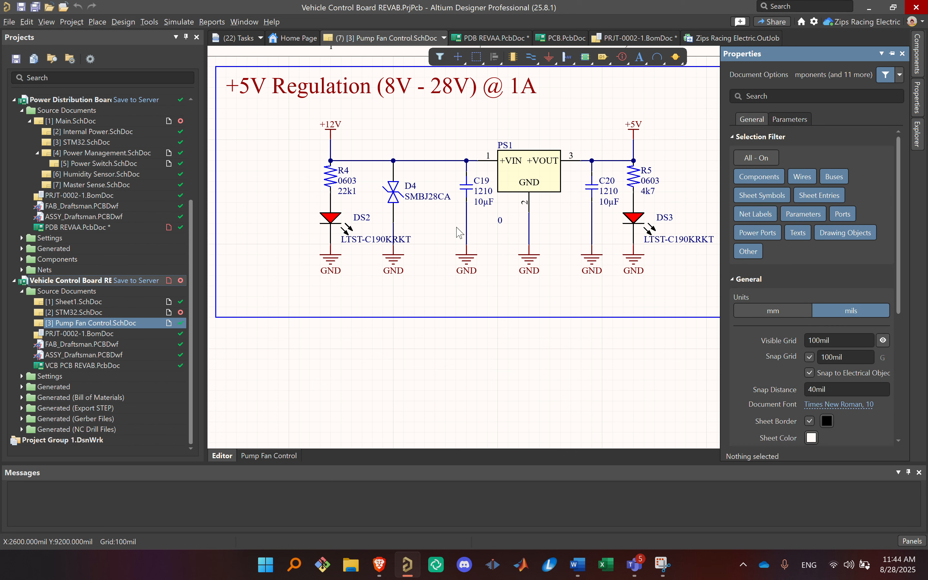
click(466, 188)
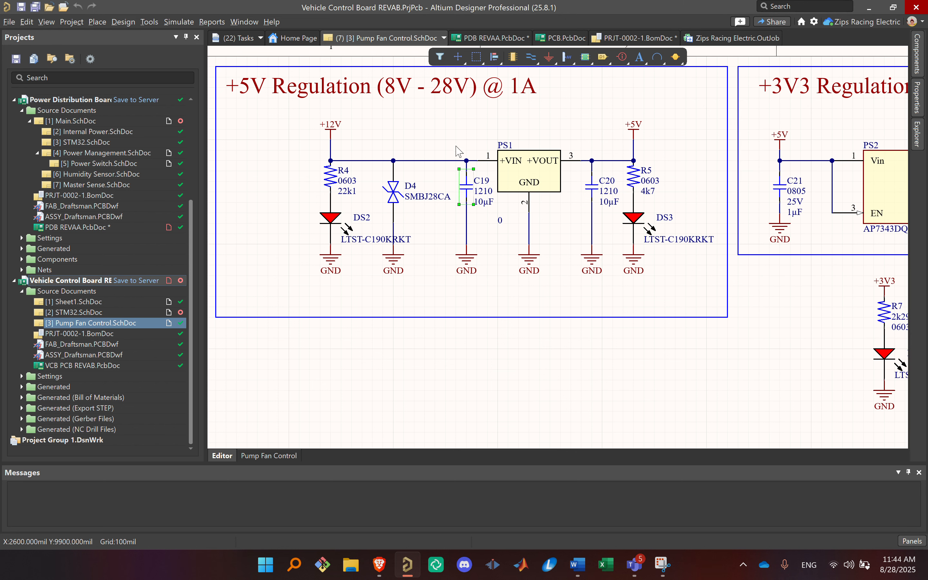
click(589, 190)
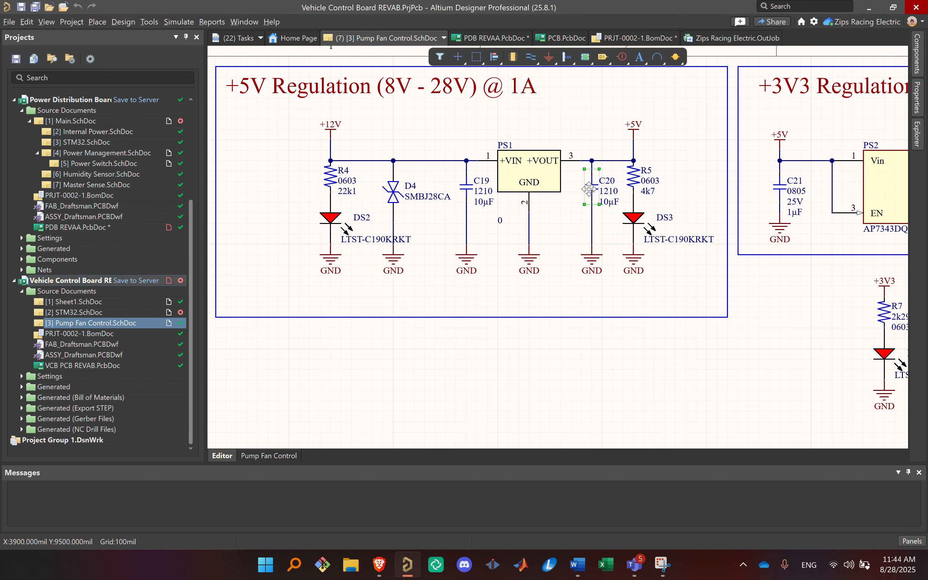
click(478, 210)
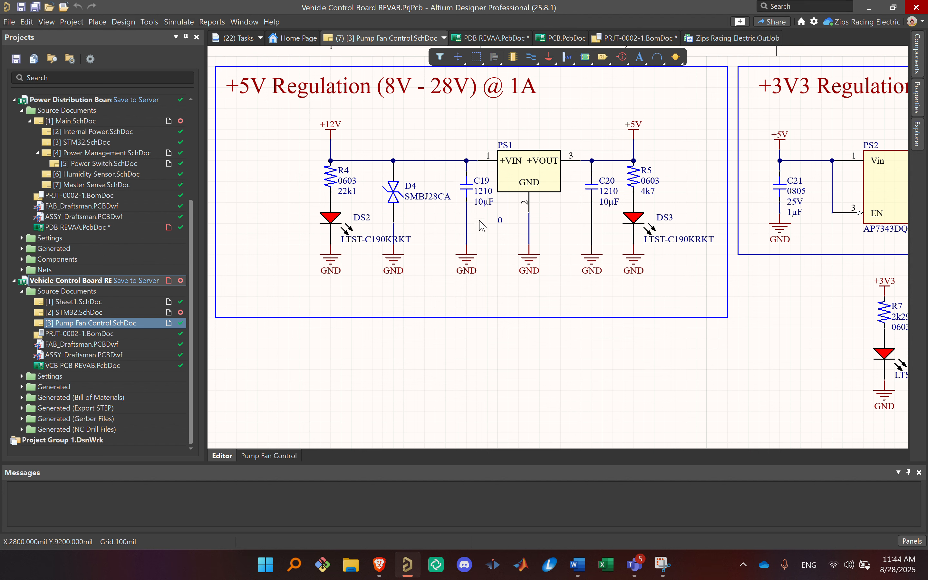
click(533, 171)
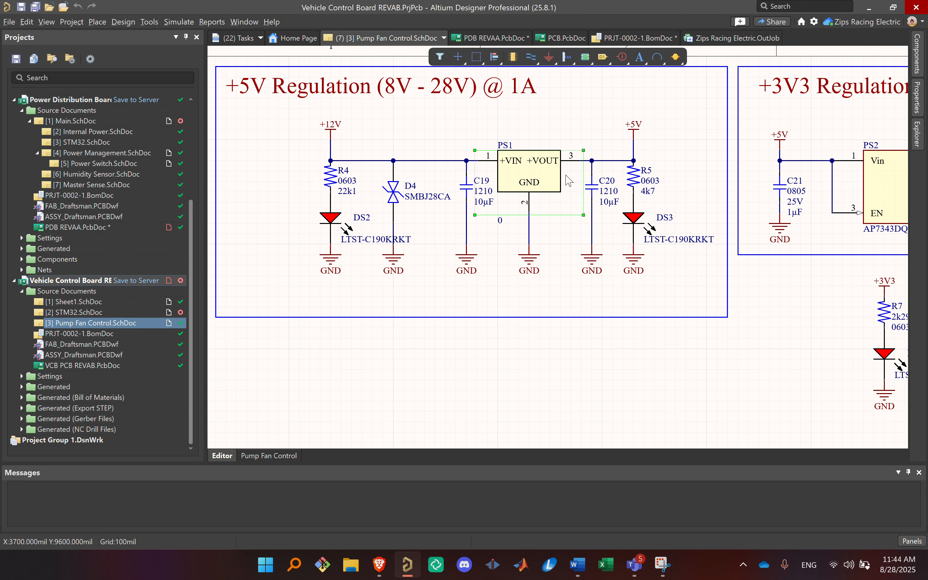
right_click(544, 152)
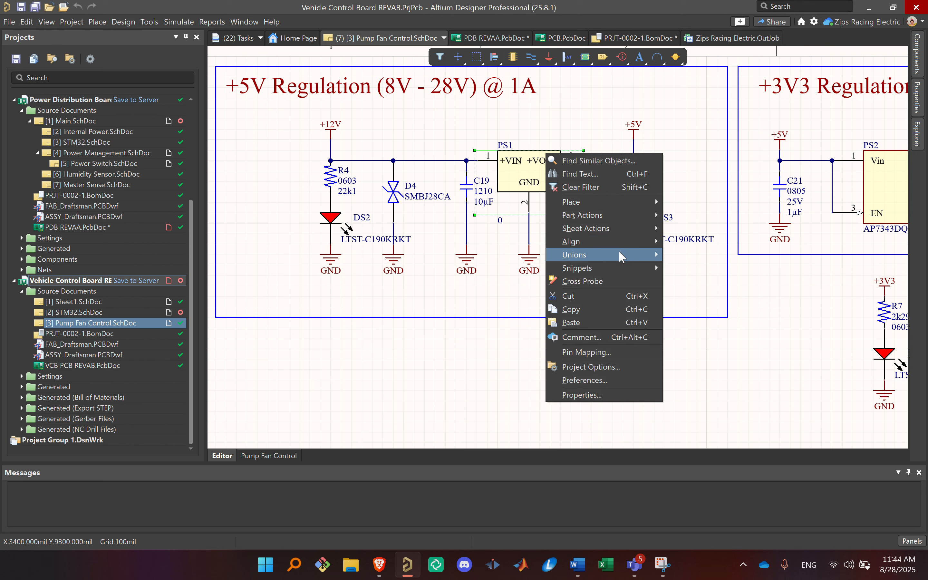
mouse_move(622, 254)
key(Escape)
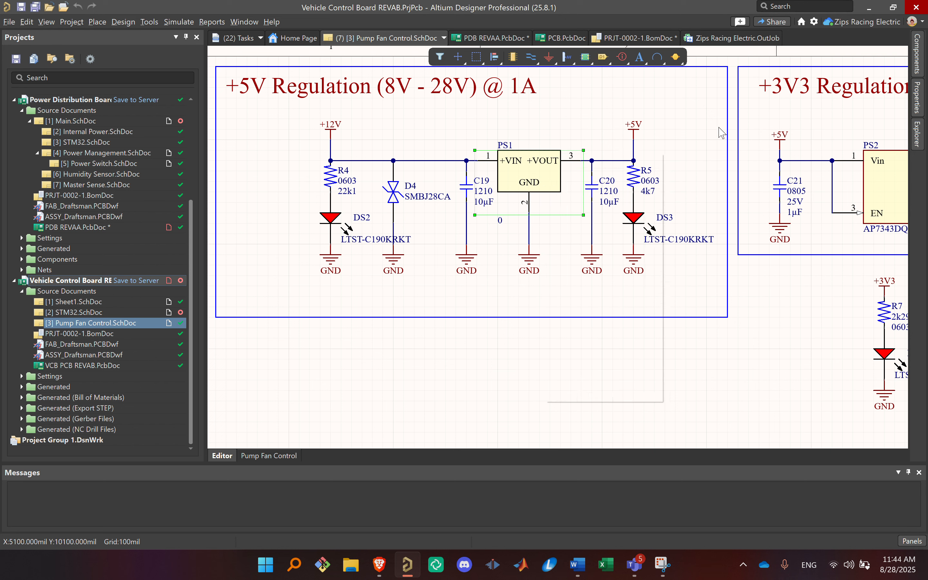
Step: Copy the R-78E5.0-1.0 part number from PS1's comment and open octopart.com in a new tab of the Brave browser
double_click(530, 159)
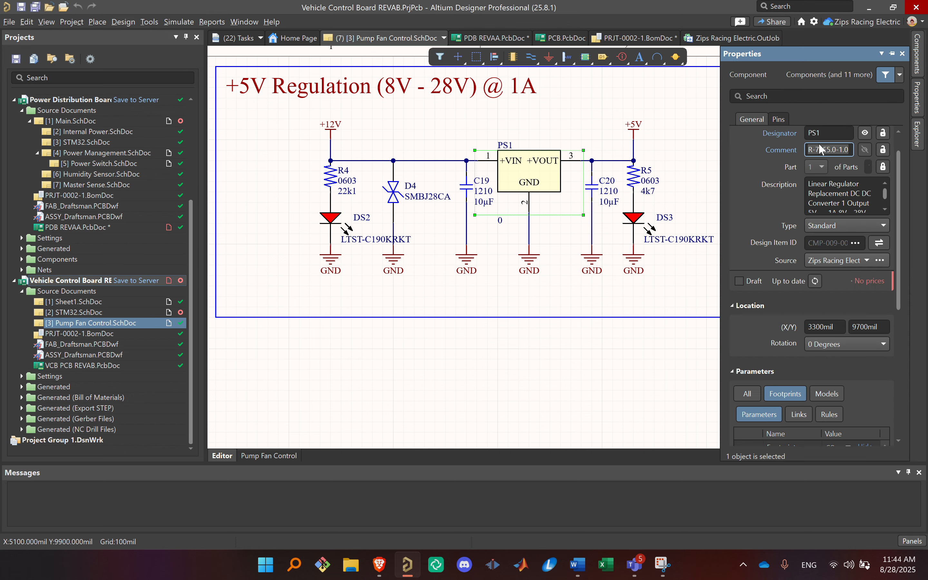
click(577, 382)
click(379, 564)
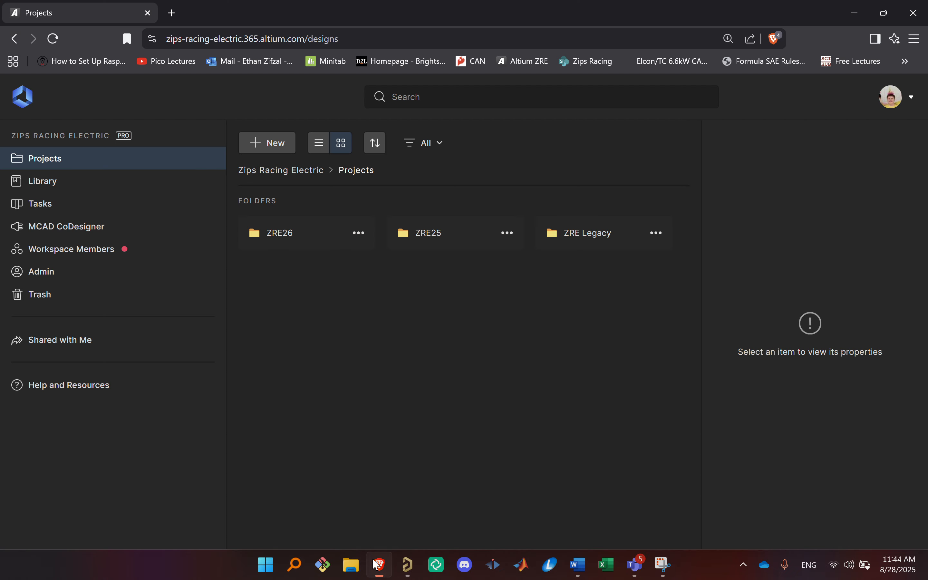
click(171, 12)
text(oc)
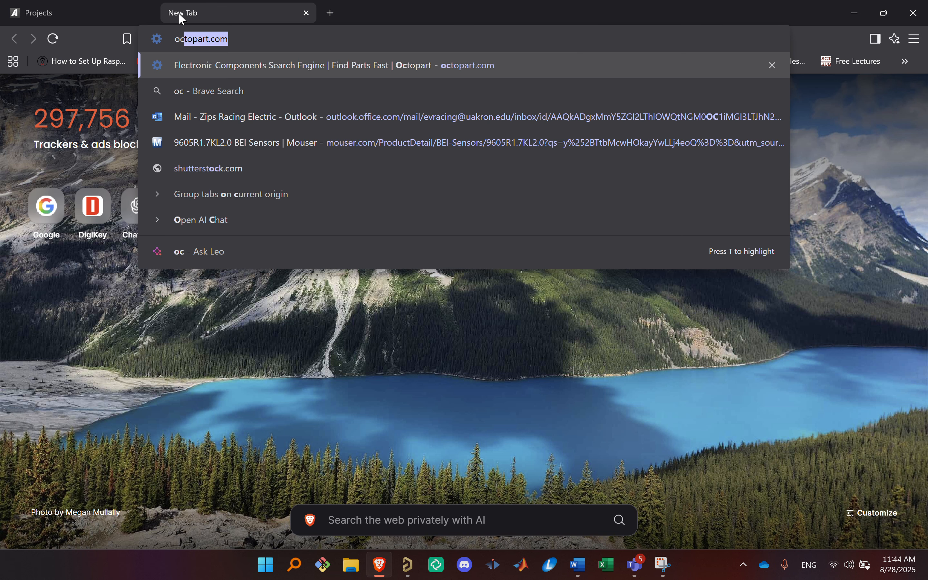
key(Return)
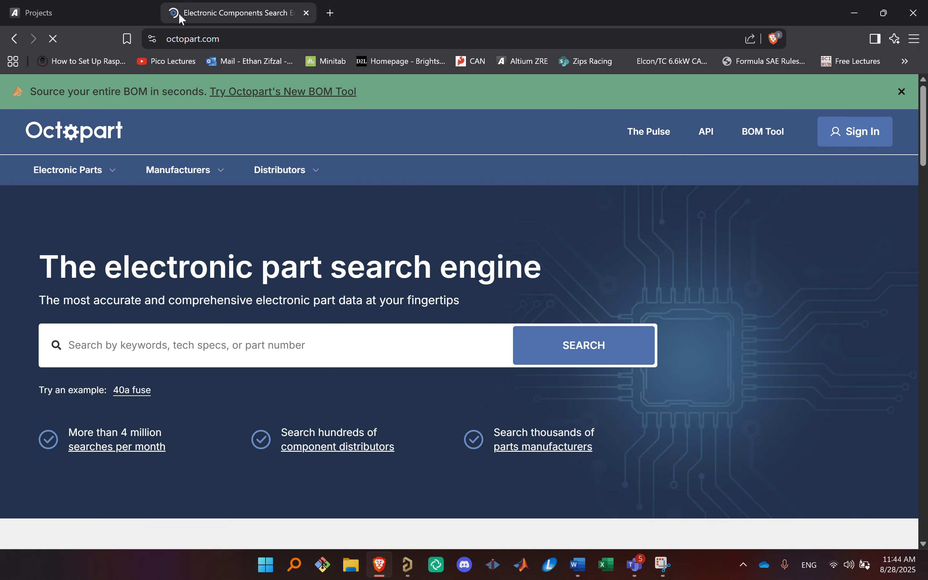
Step: Search Octopart for R-78E5.0-1.0 and open the datasheet of the Recom Power part
click(253, 342)
text(R-78E5.0-1.0)
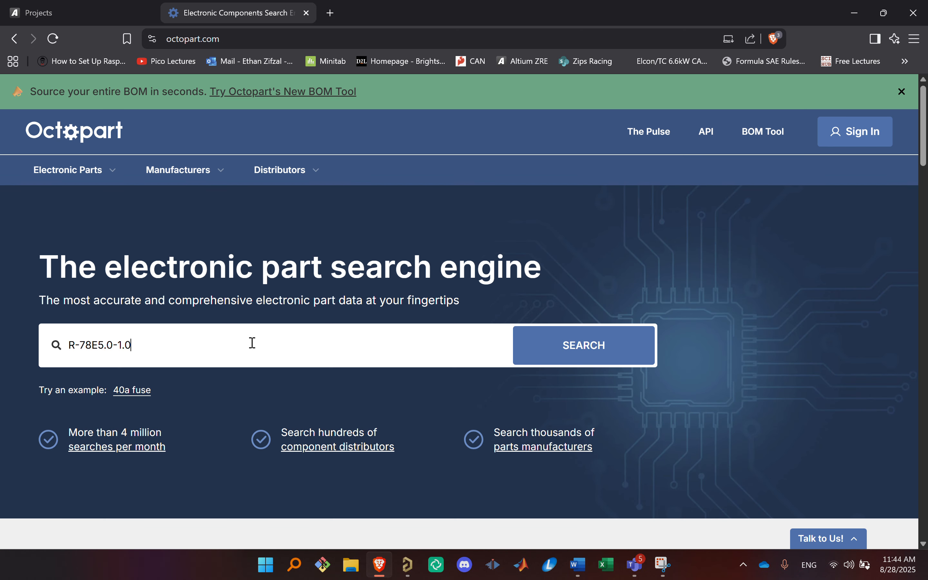
key(Return)
click(172, 374)
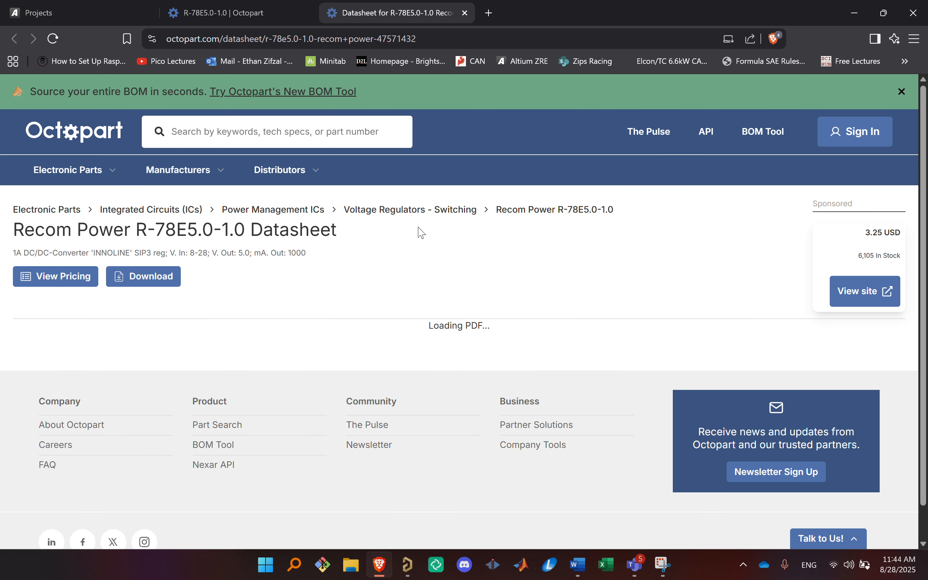
Step: Examine the datasheet's selection guide, dimension drawing, pin connections and Standard Application circuit with its C1 and C2 capacitors
scroll(493, 203, down, 4)
scroll(494, 203, down, 2)
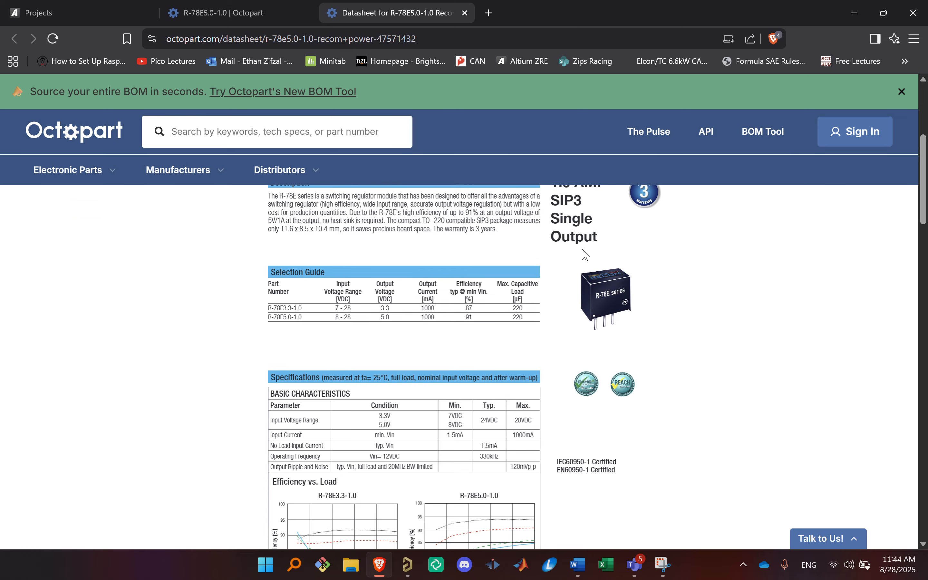
scroll(532, 336, up, 4)
scroll(535, 361, down, 17)
scroll(462, 327, down, 10)
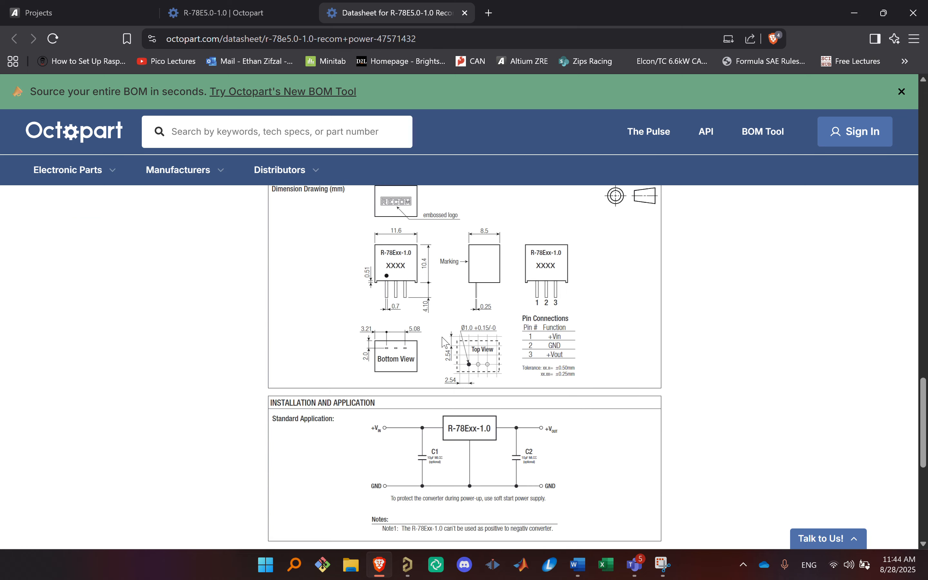
scroll(401, 361, up, 9)
scroll(422, 319, down, 10)
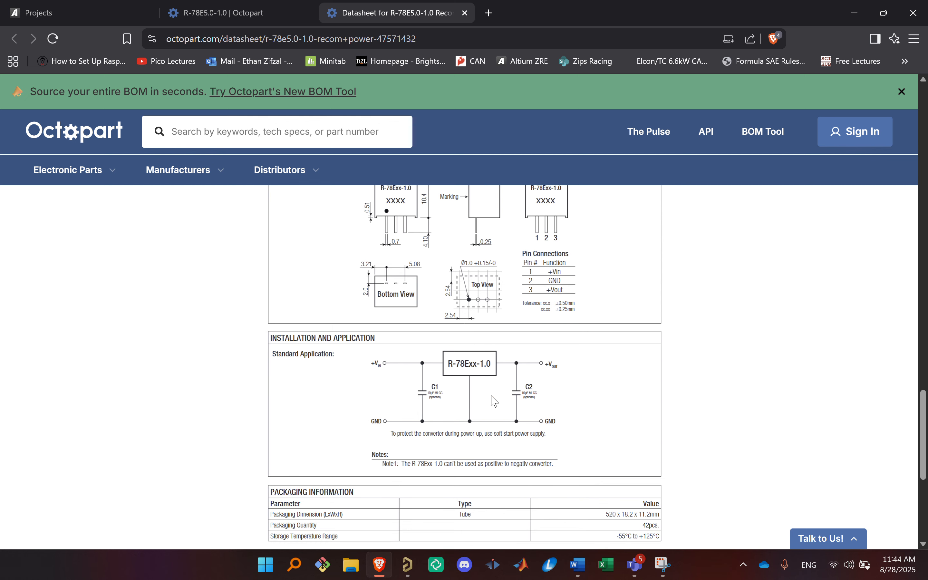
scroll(522, 414, down, 5)
scroll(510, 362, up, 12)
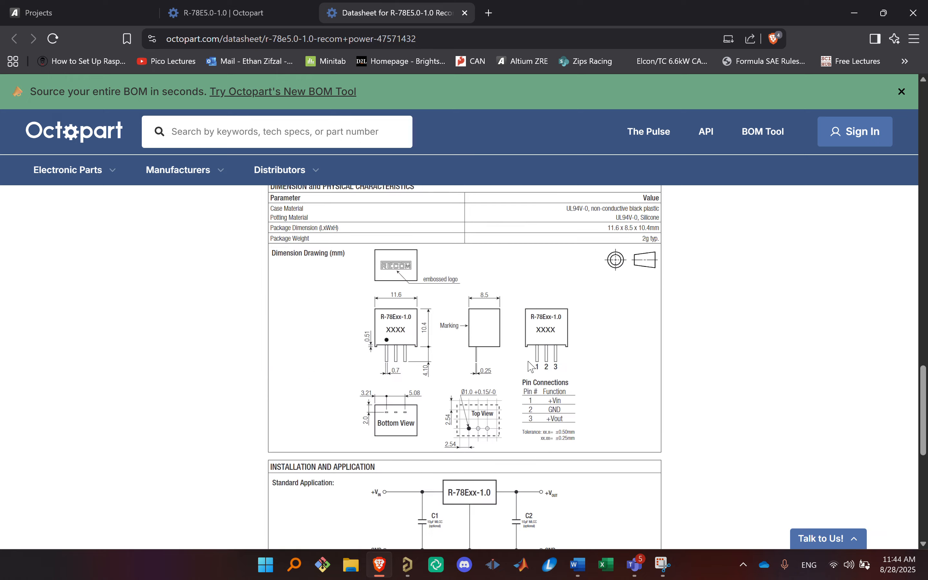
Step: Review the R-78E5.0-1.0 datasheet again from its features and specifications through the derating graph to the Installation and Application section
scroll(510, 363, up, 15)
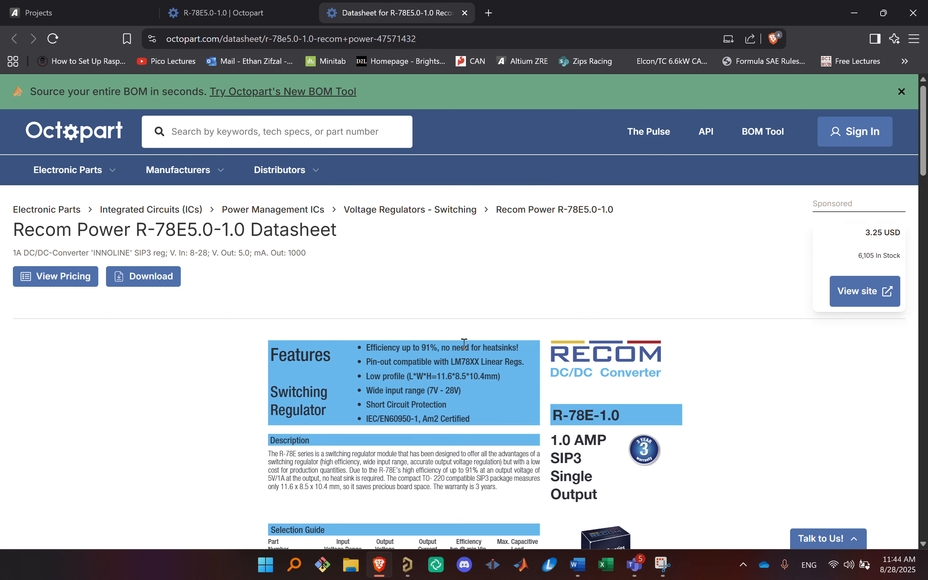
scroll(529, 349, down, 5)
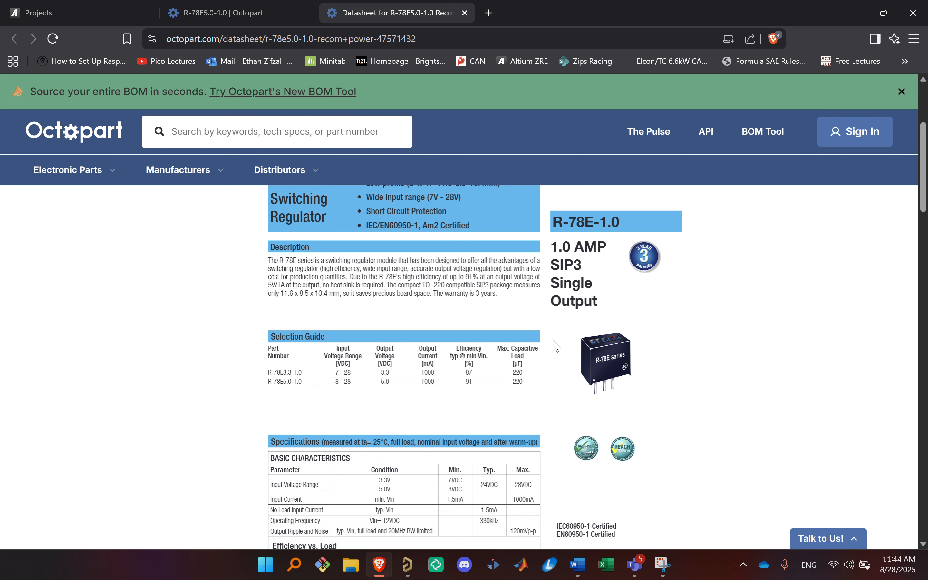
scroll(540, 360, down, 15)
scroll(542, 352, up, 8)
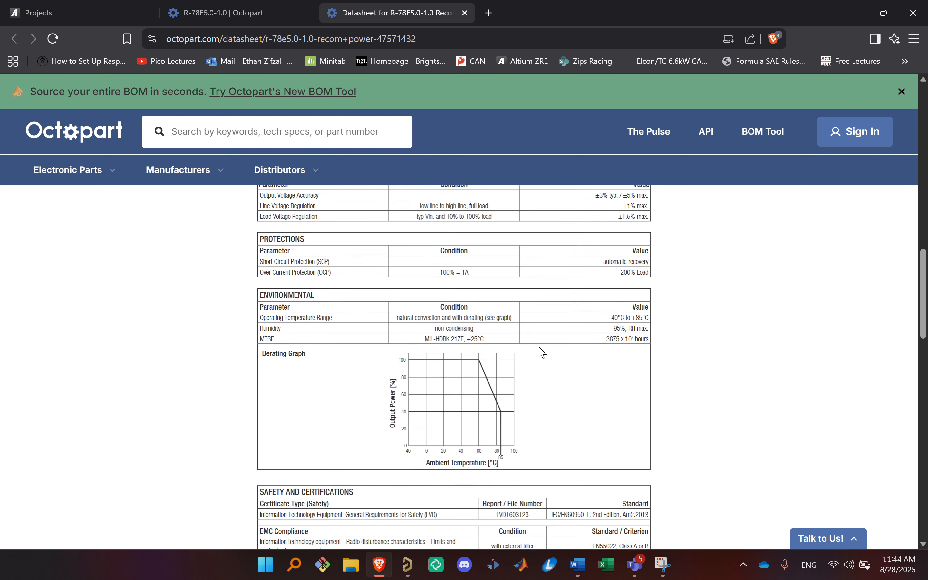
scroll(539, 356, down, 15)
scroll(537, 363, down, 10)
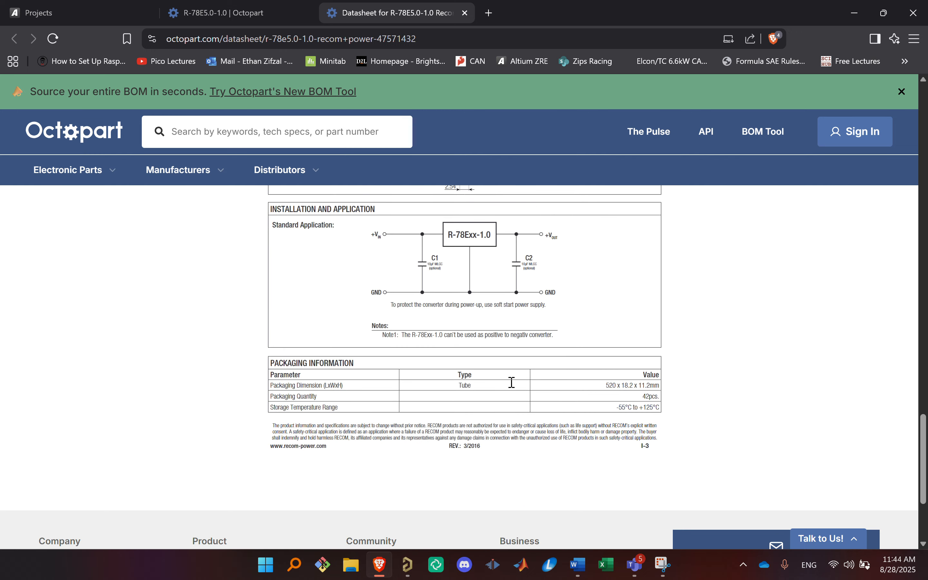
Step: Examine the datasheet's EMI filter suggestion for Class A and B, including the L1 and C1/C2 component values
scroll(628, 312, up, 12)
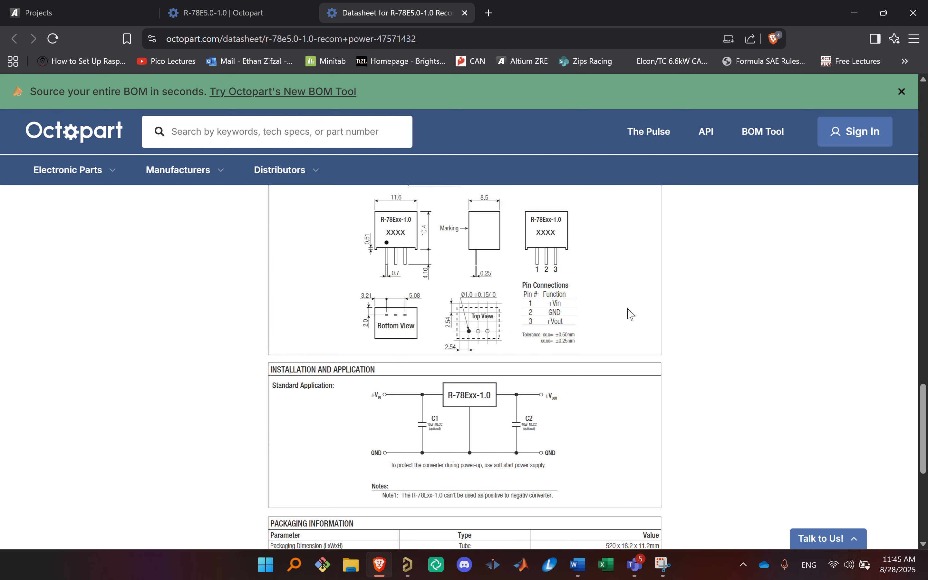
scroll(627, 312, up, 3)
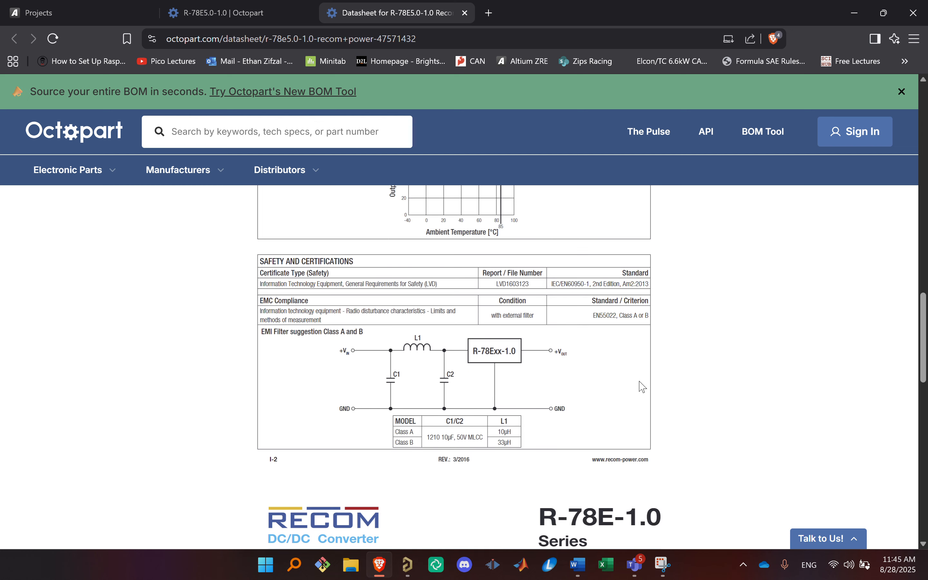
right_click(594, 377)
click(583, 382)
drag(260, 332, 620, 421)
click(613, 410)
scroll(614, 380, up, 10)
scroll(626, 427, down, 10)
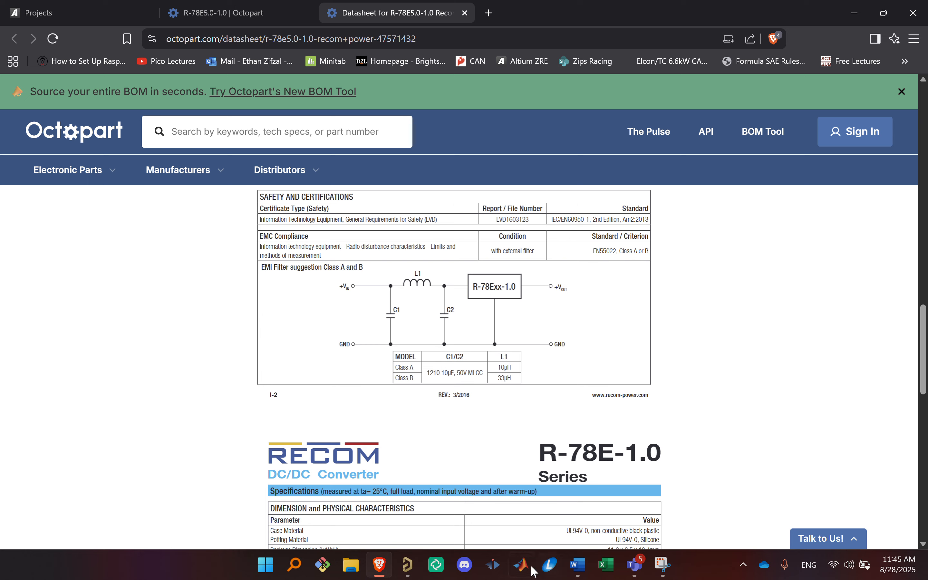
Step: Switch to Altium Designer and view the +5V Regulation circuit on the Pump Fan Control sheet
click(406, 564)
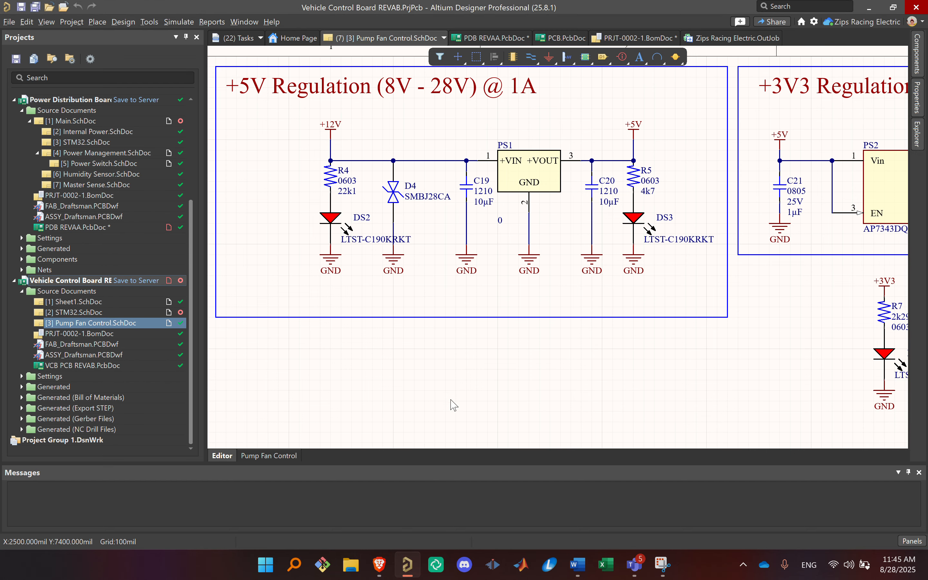
ctrl+scroll(458, 363, down, 4)
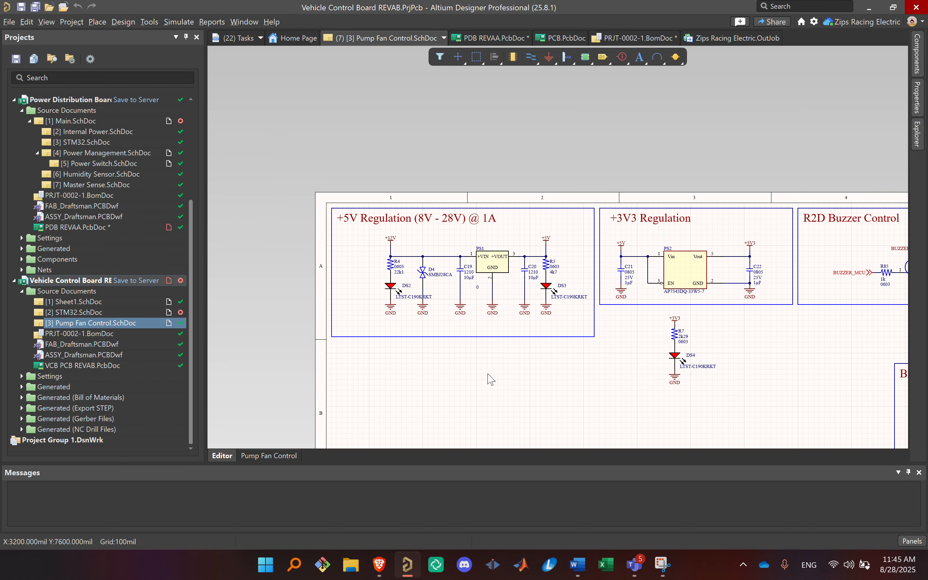
right_drag(497, 362, 535, 307)
ctrl+scroll(522, 230, up, 2)
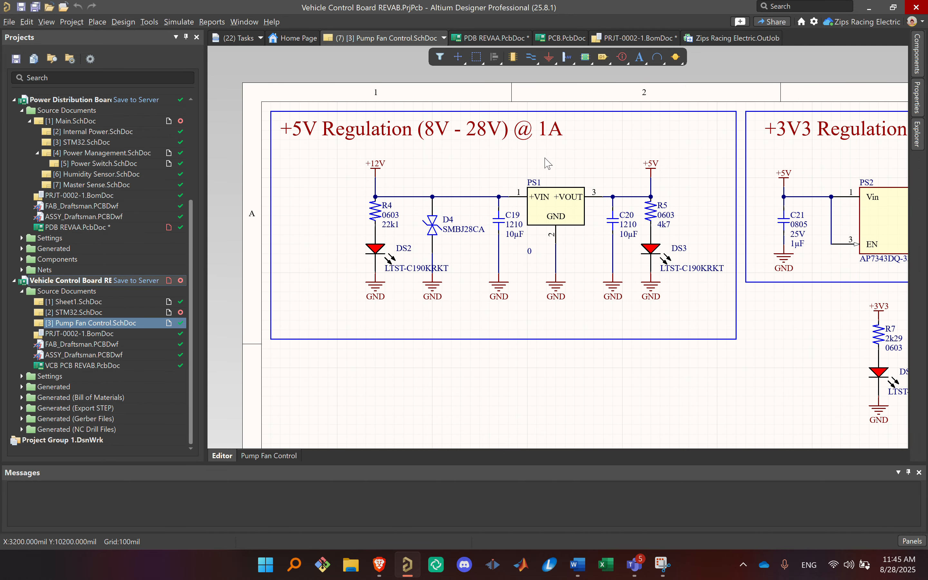
right_drag(469, 215, 464, 207)
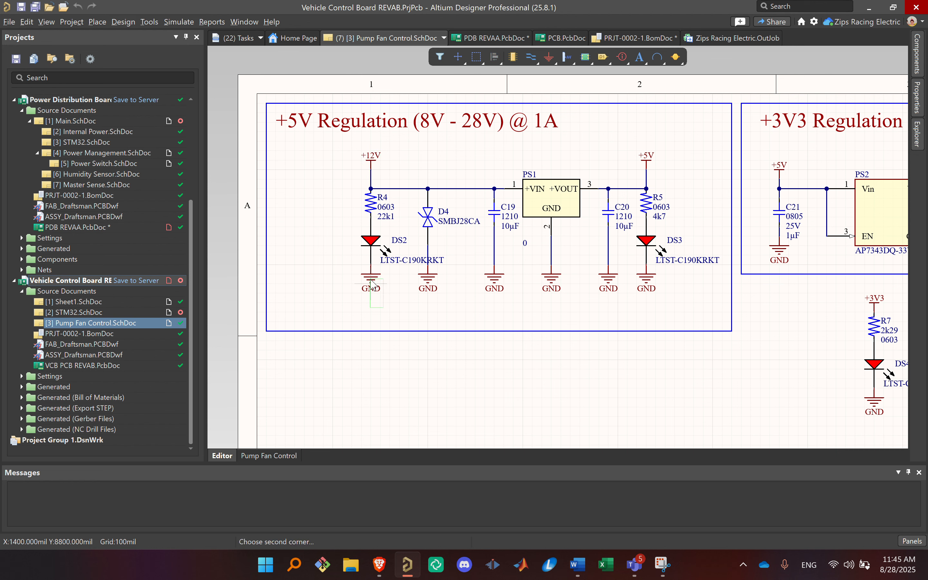
Step: Examine the +12V indicator branch of the +5V Regulation circuit, highlighting resistor R4 and LED DS2 in turn
drag(383, 308, 327, 202)
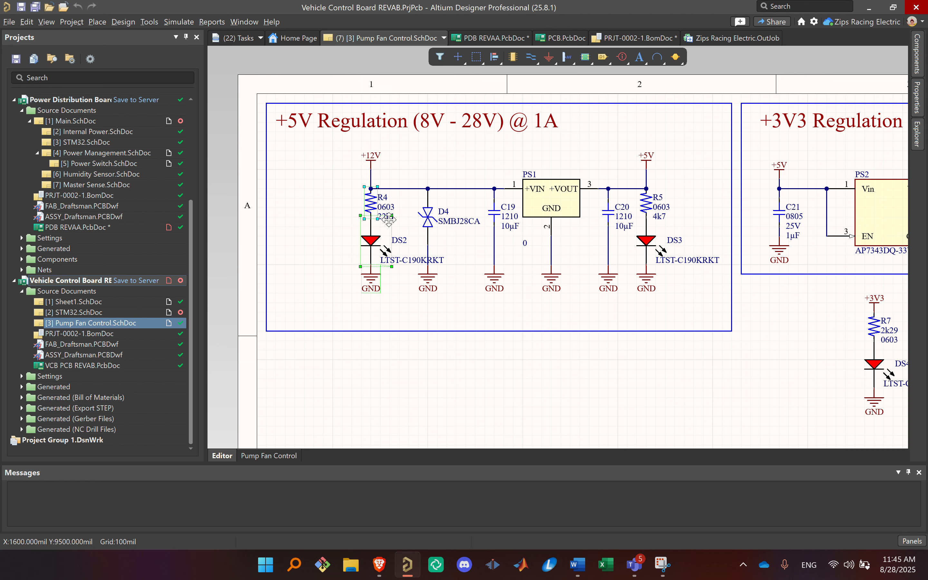
click(336, 211)
click(370, 203)
click(355, 257)
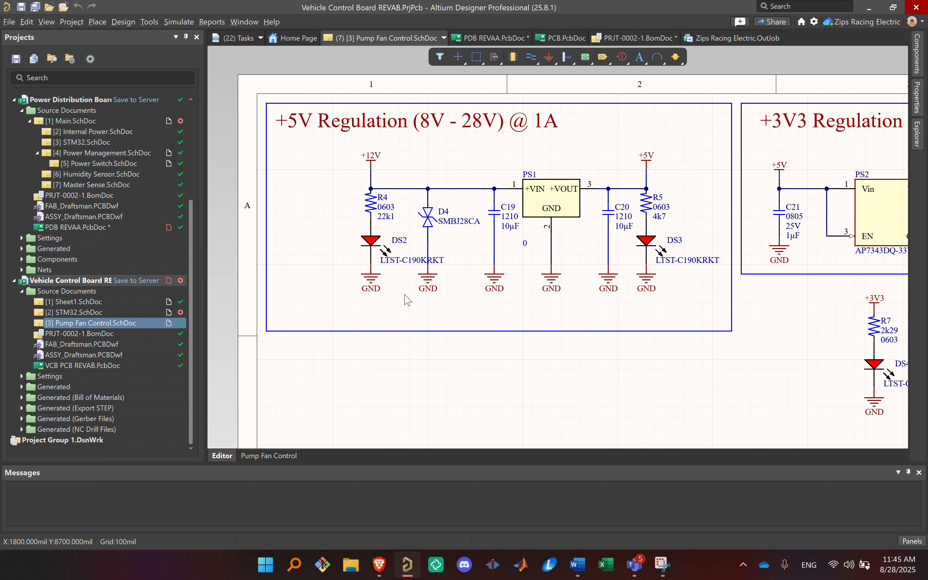
click(377, 242)
click(353, 260)
drag(369, 213, 371, 217)
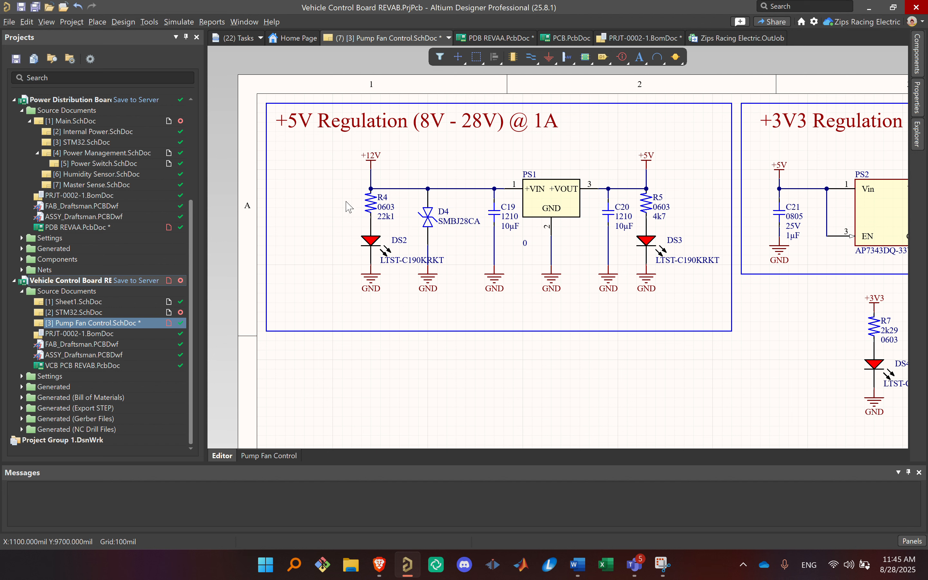
click(368, 203)
click(324, 259)
click(363, 244)
click(323, 259)
click(368, 247)
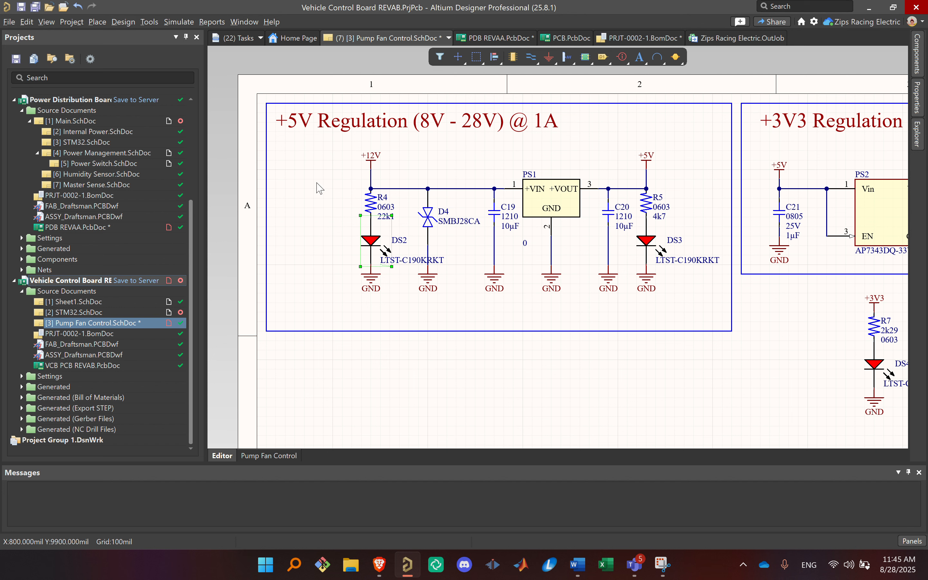
click(370, 201)
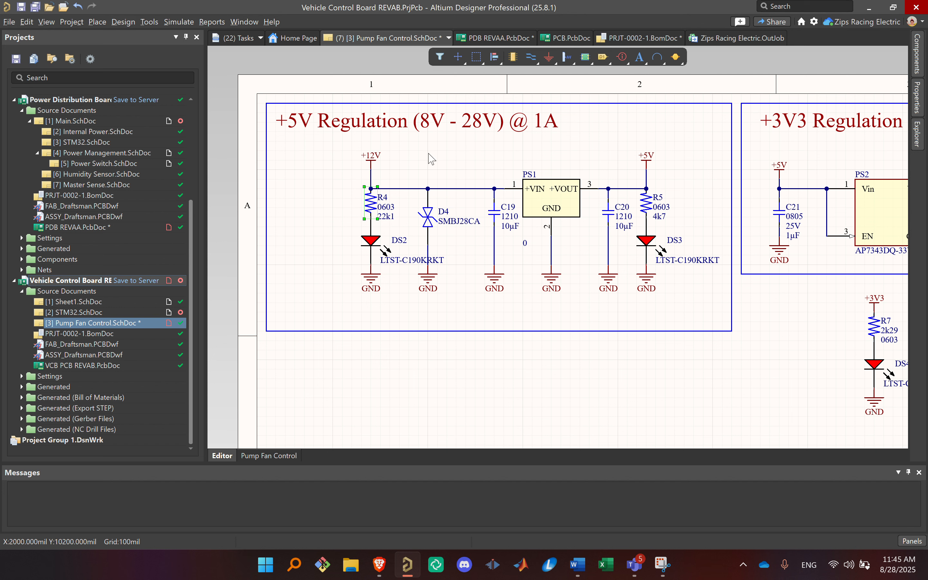
click(302, 202)
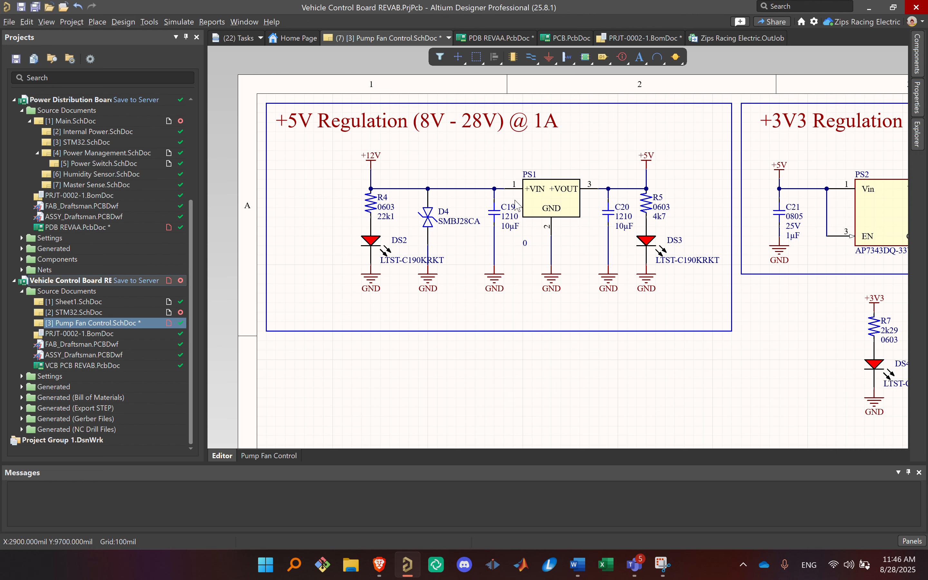
Step: Compare LED DS2 on the +12V input with the R5 and DS3 indicator branch on the +5V output
click(369, 241)
right_click(176, 260)
click(331, 195)
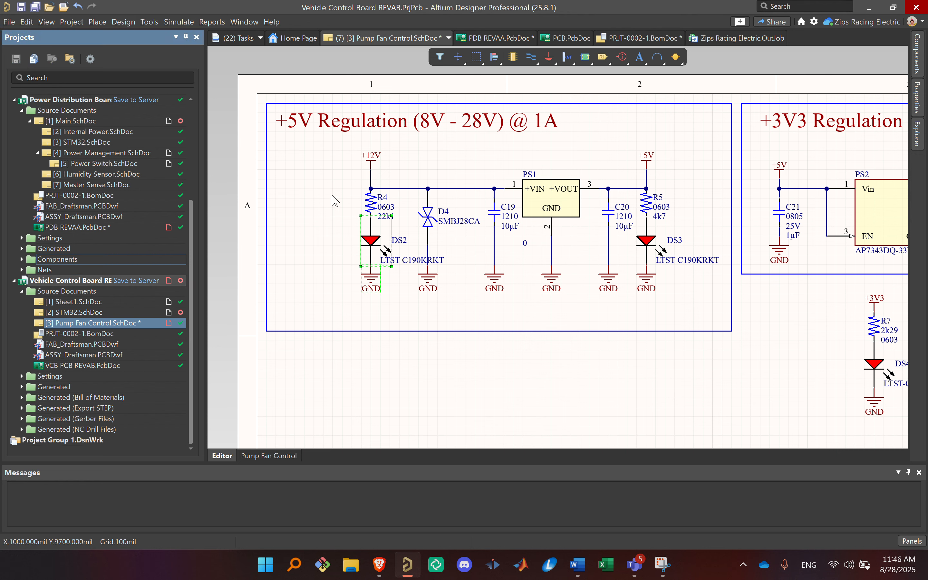
click(702, 282)
drag(686, 322, 651, 218)
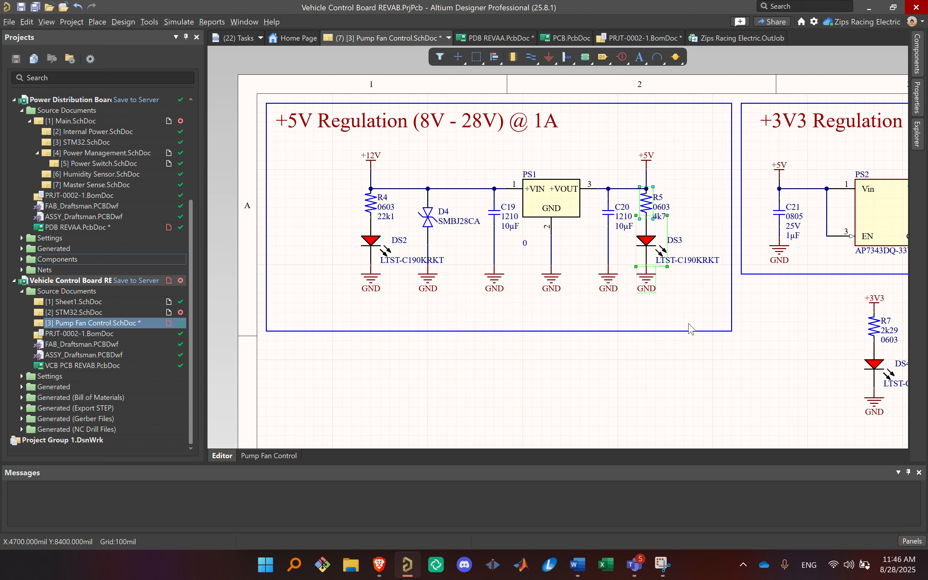
click(631, 319)
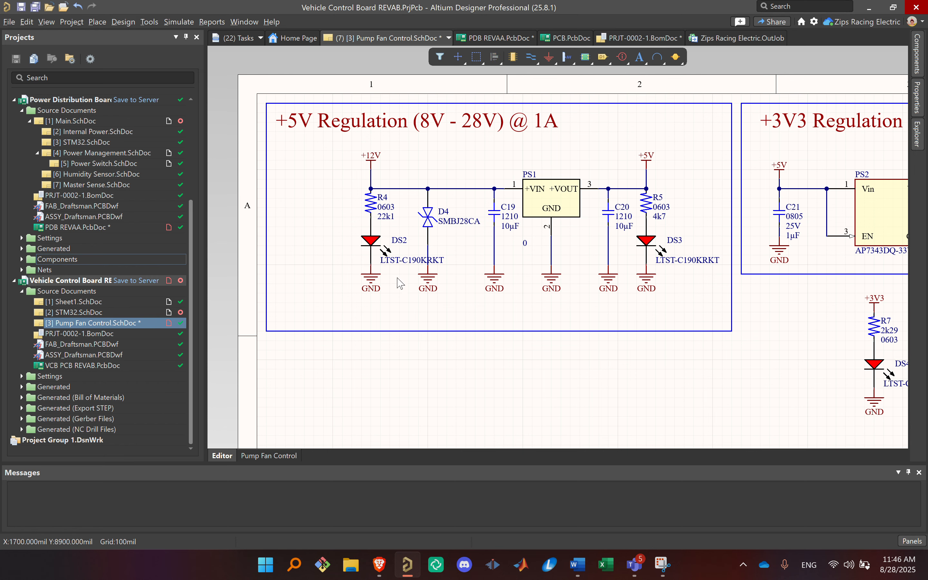
Step: Move DS2's LTST-C190KRKT comment to the left of the LED, clear of diode D4's wire
ctrl+scroll(399, 294, up, 3)
click(457, 159)
right_drag(491, 225, 625, 242)
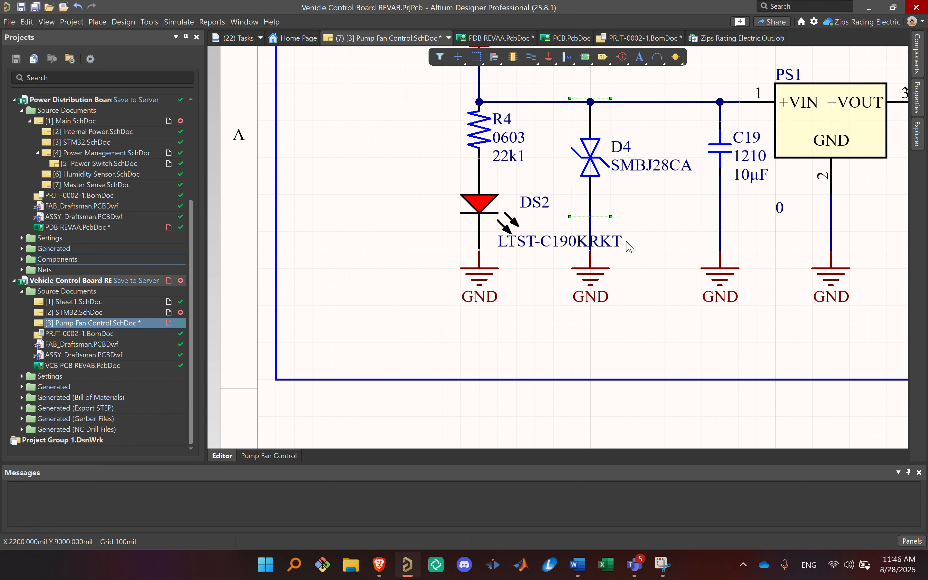
drag(570, 245, 413, 236)
ctrl+scroll(451, 145, down, 1)
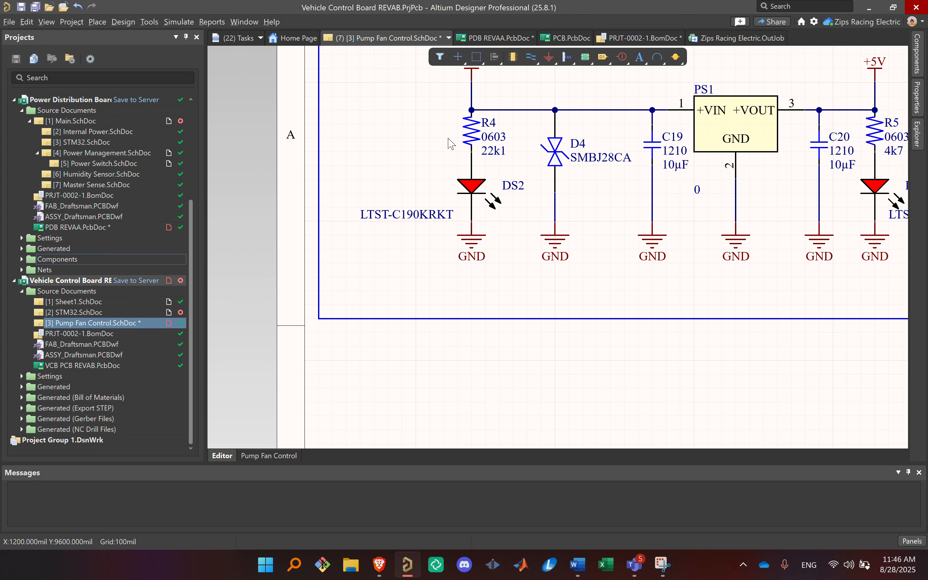
Step: Inspect the SMBJ28CA diode D4 and the capacitors around PS1 in the +5V Regulation circuit
click(548, 151)
right_drag(607, 232, 580, 280)
click(581, 276)
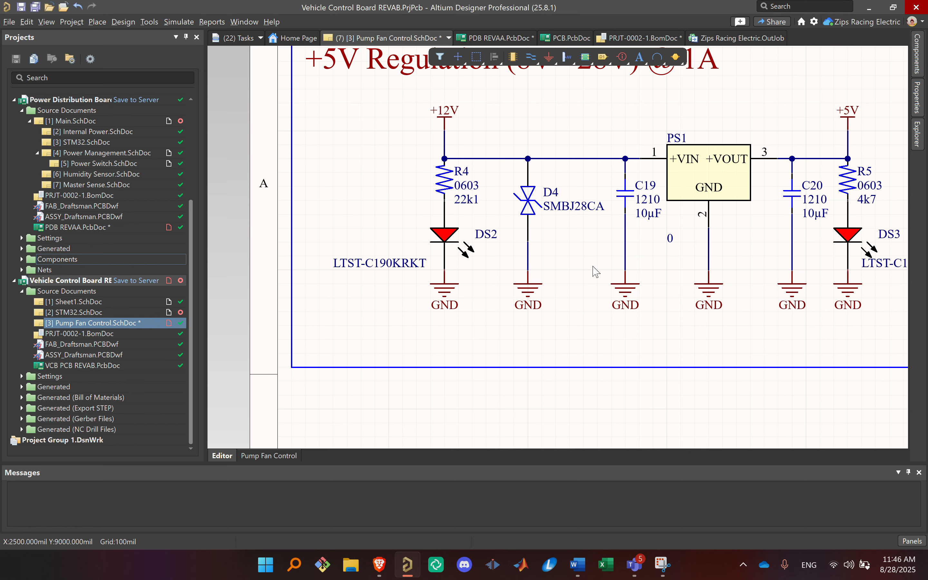
ctrl+scroll(752, 205, down, 4)
right_drag(751, 206, 651, 192)
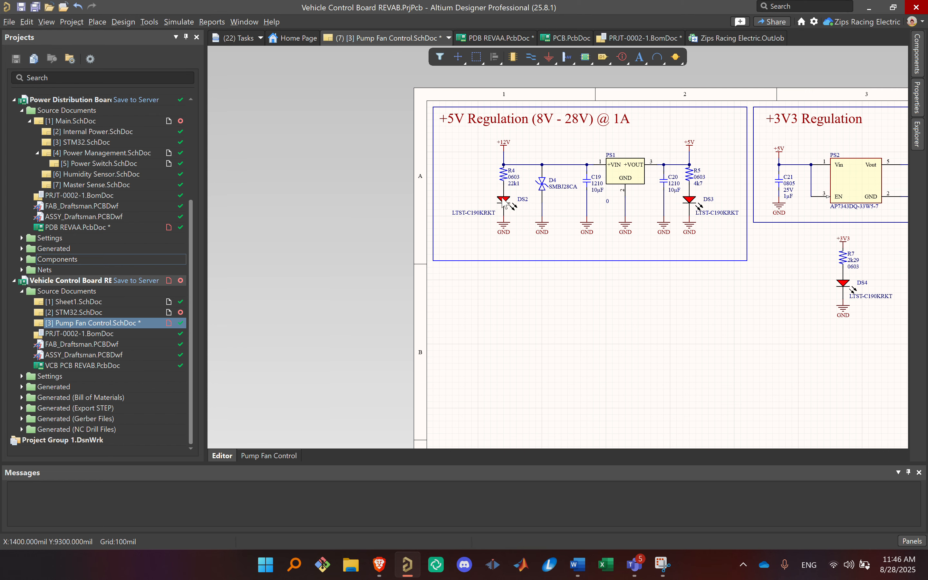
ctrl+scroll(591, 191, up, 3)
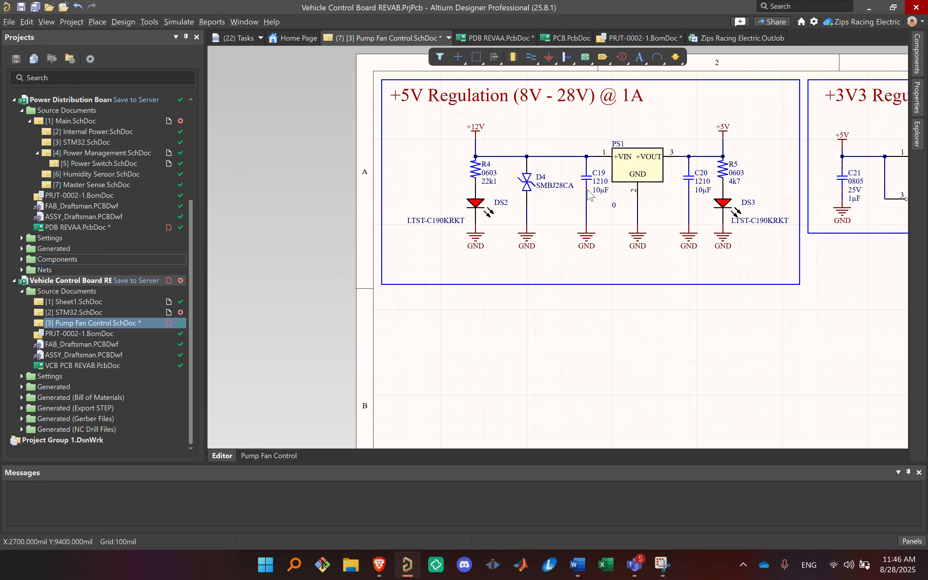
right_drag(464, 287, 480, 326)
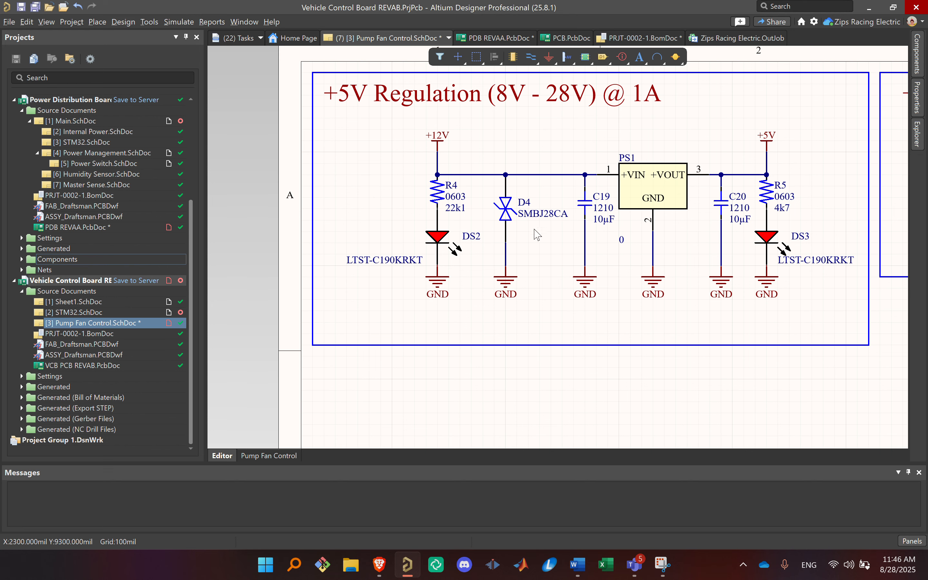
Step: Review the neighbouring regulation and control blocks on the sheet, and return to PS1 in the +5V Regulation block
ctrl+scroll(523, 264, down, 4)
right_drag(523, 264, 366, 198)
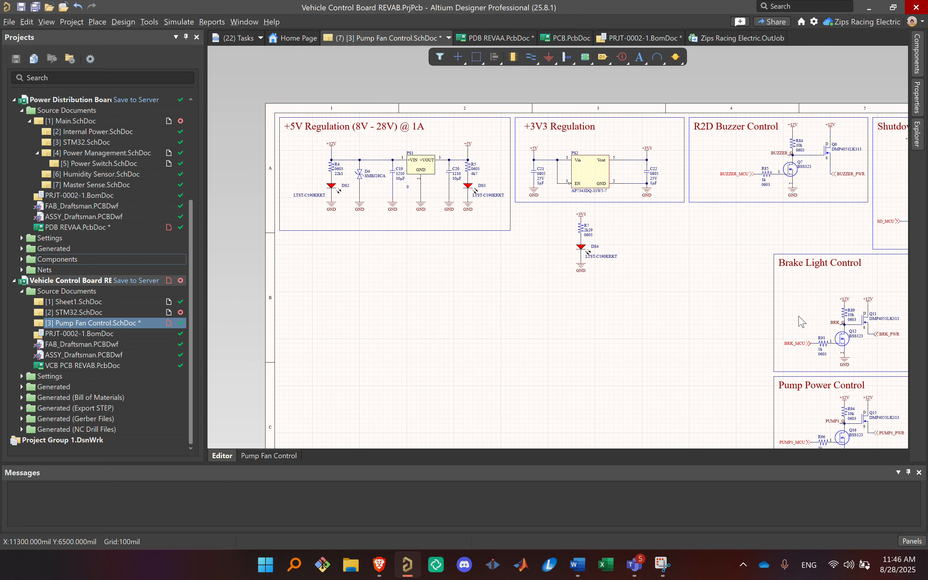
right_drag(718, 320, 827, 297)
ctrl+scroll(403, 187, up, 4)
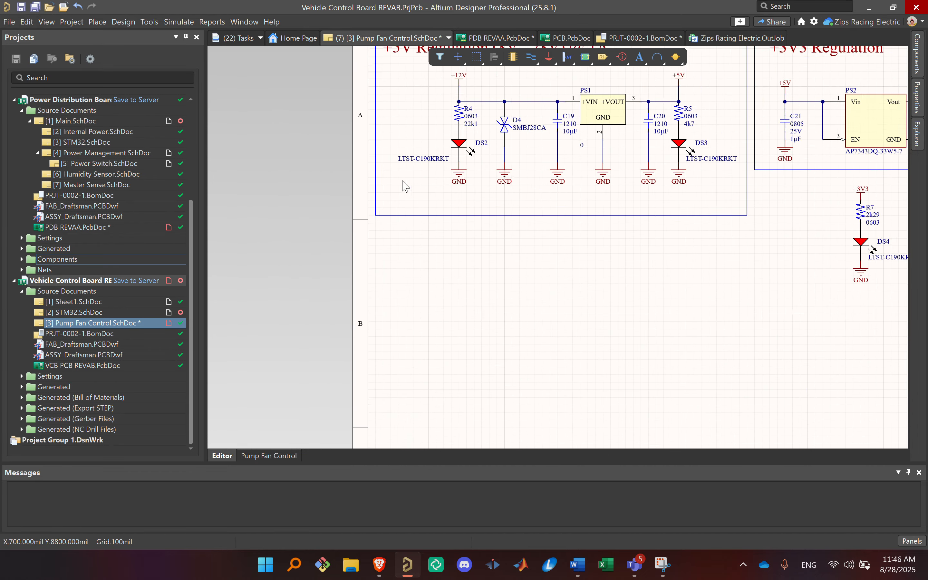
right_drag(558, 169, 501, 232)
ctrl+scroll(454, 236, up, 3)
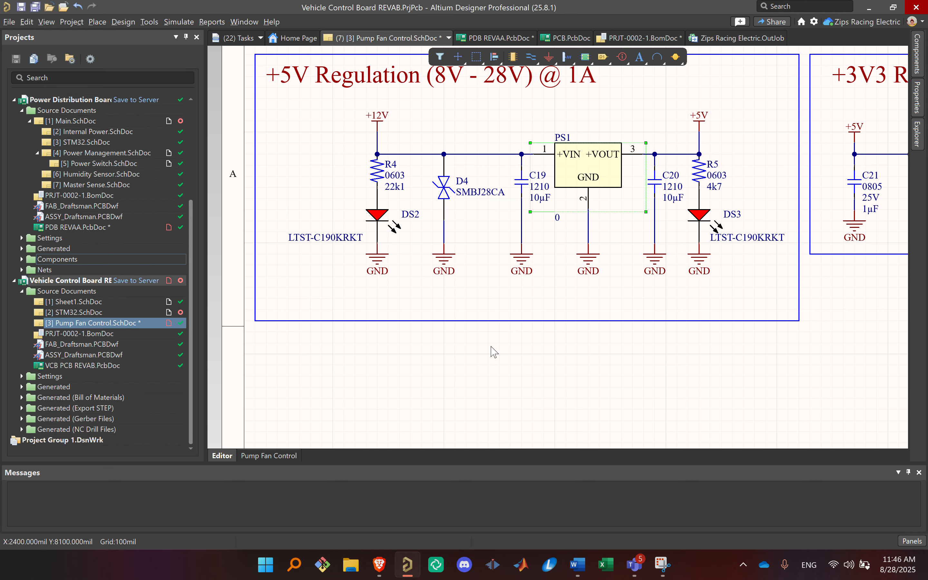
right_drag(492, 397, 498, 312)
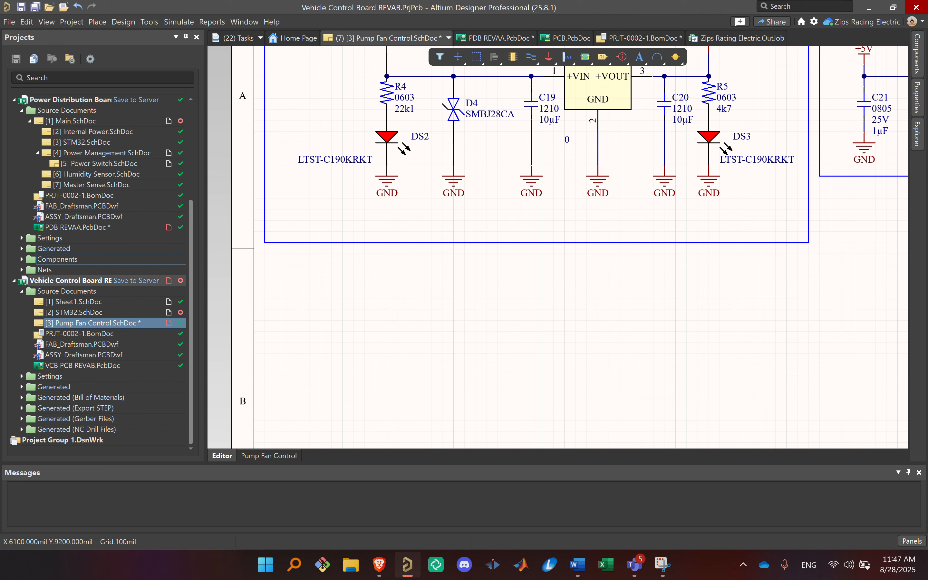
Step: Open the Explorer's Resistors component folder and enlarge the view so the component names and descriptions are readable
click(916, 73)
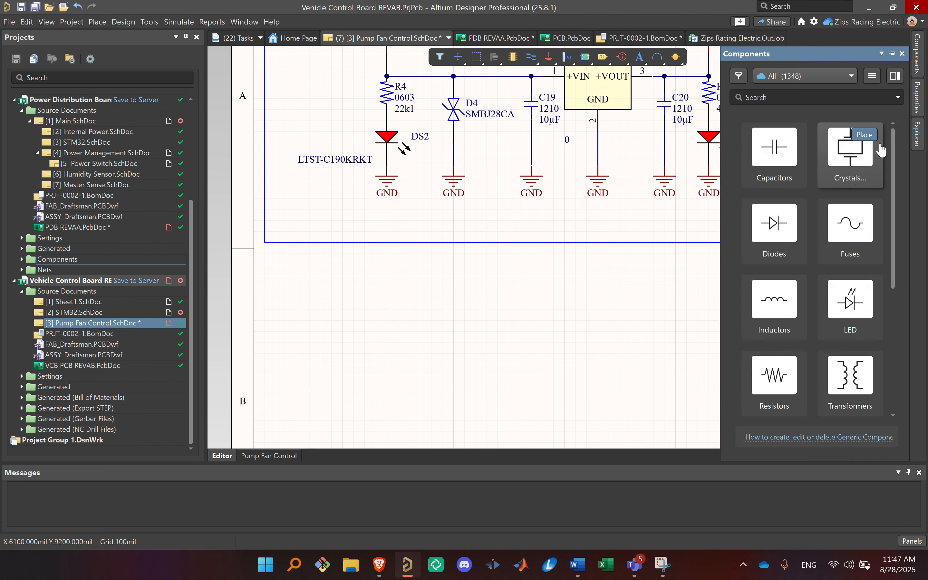
click(920, 142)
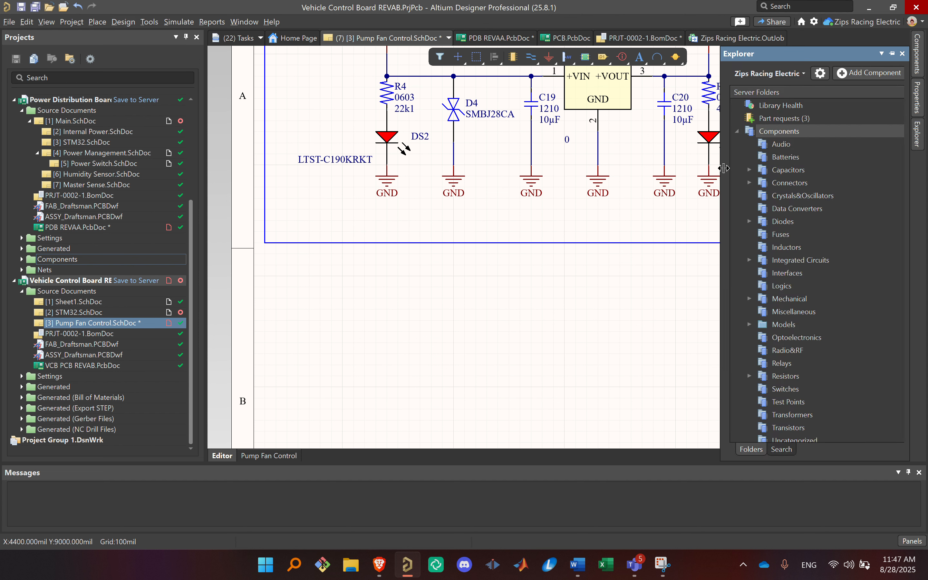
drag(669, 167, 661, 168)
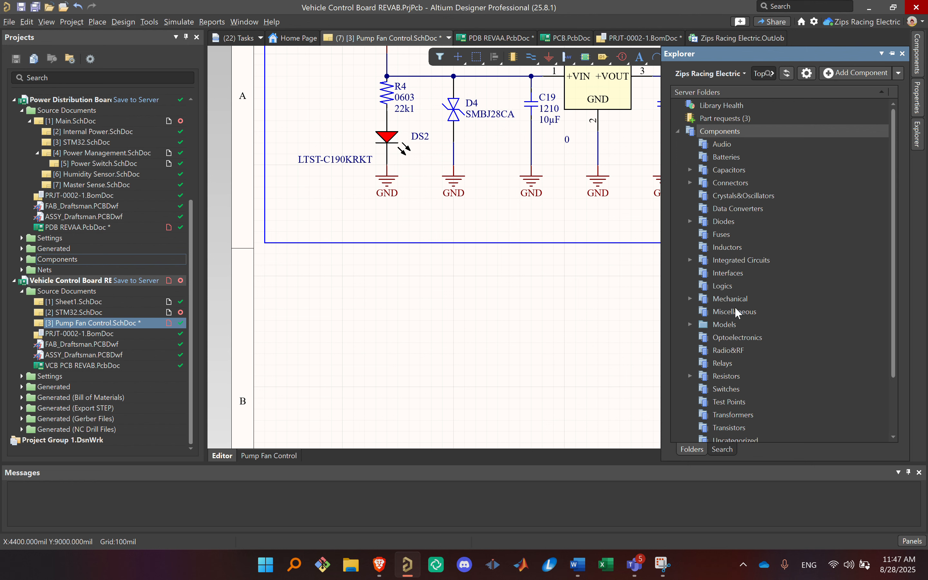
scroll(741, 341, down, 1)
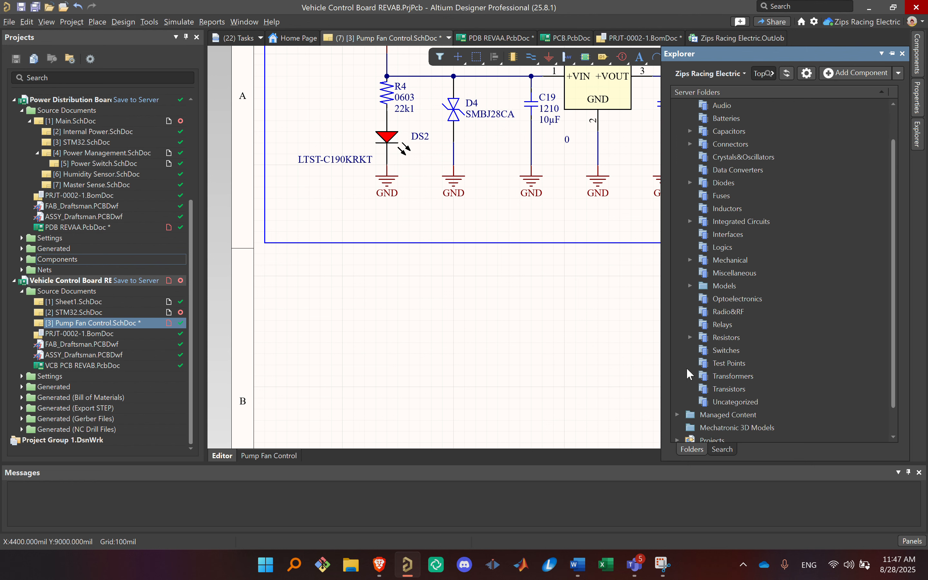
click(691, 336)
scroll(767, 327, down, 2)
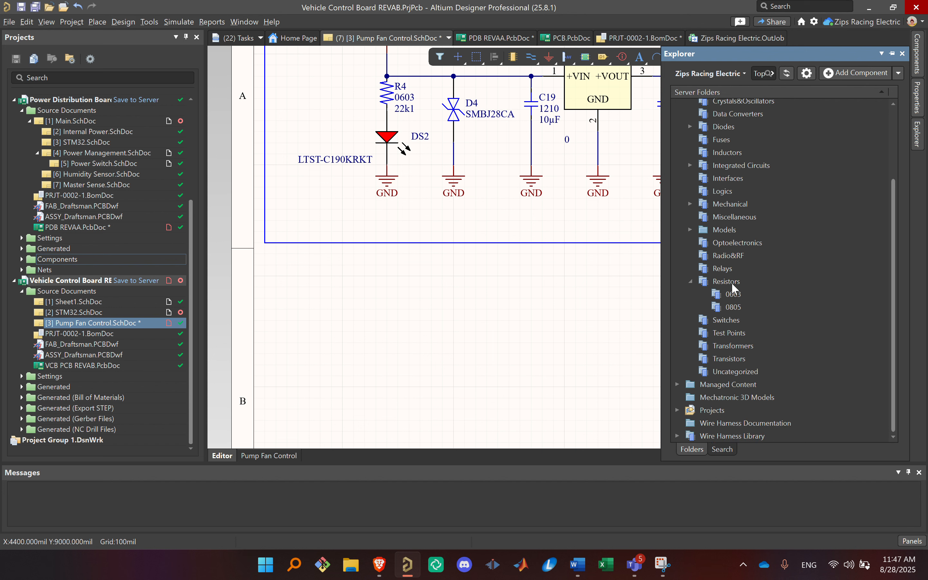
click(731, 283)
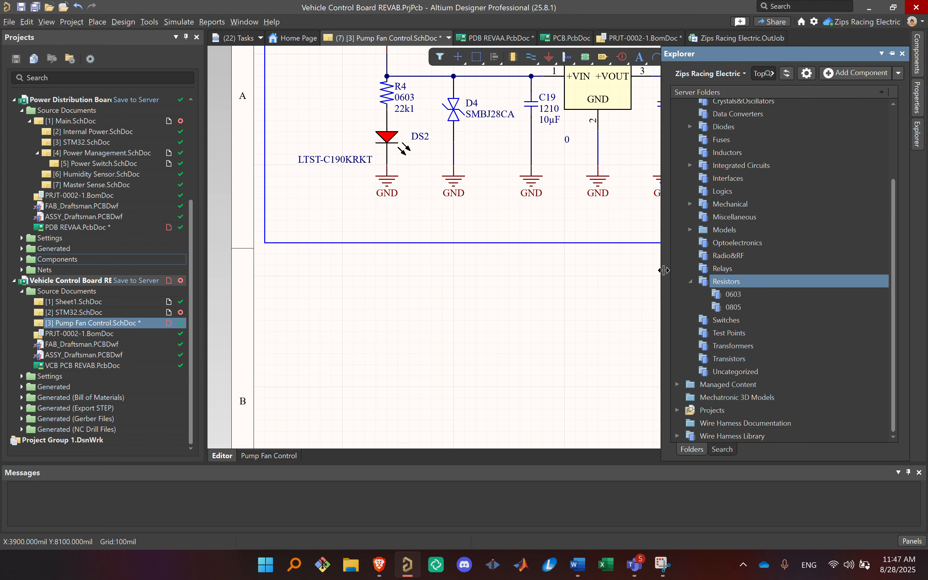
drag(665, 270, 409, 269)
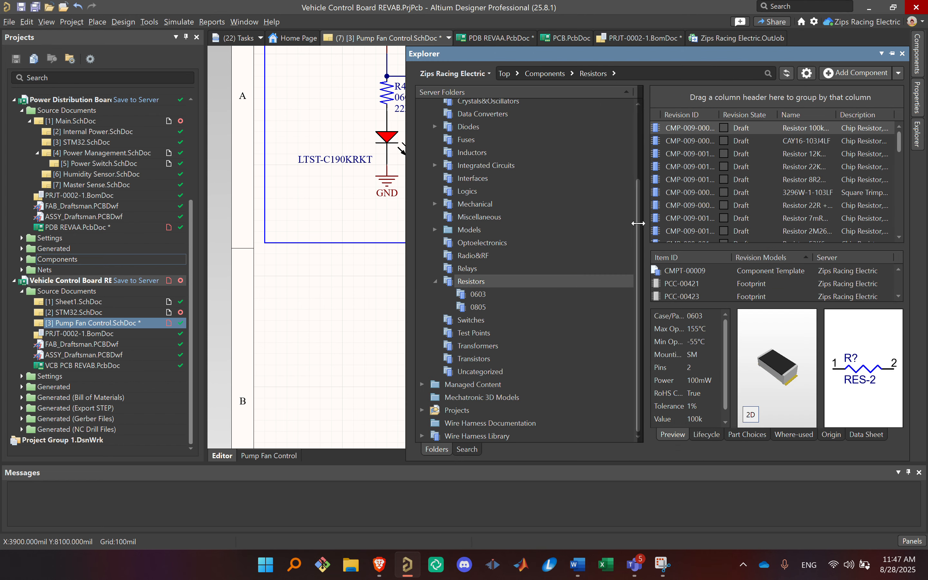
drag(638, 223, 535, 223)
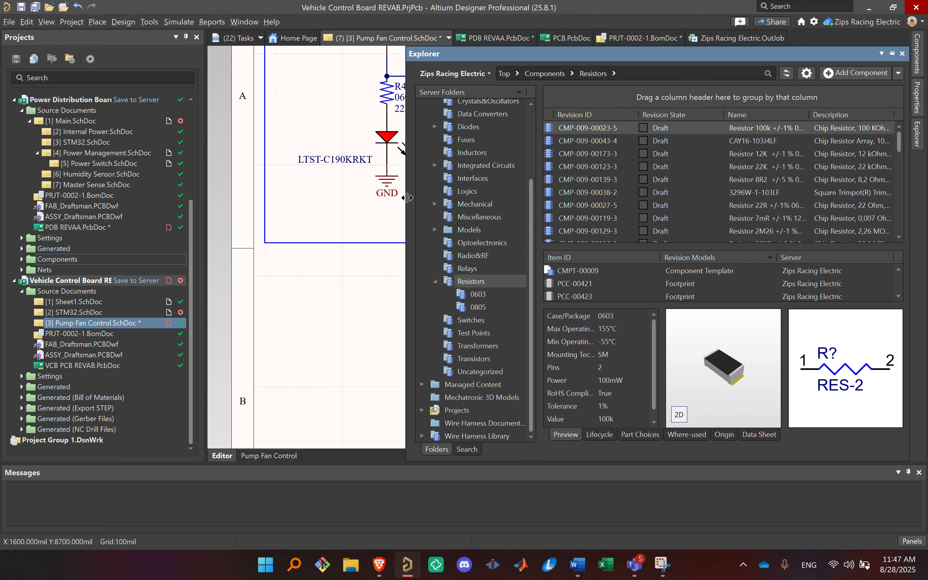
drag(408, 197, 283, 207)
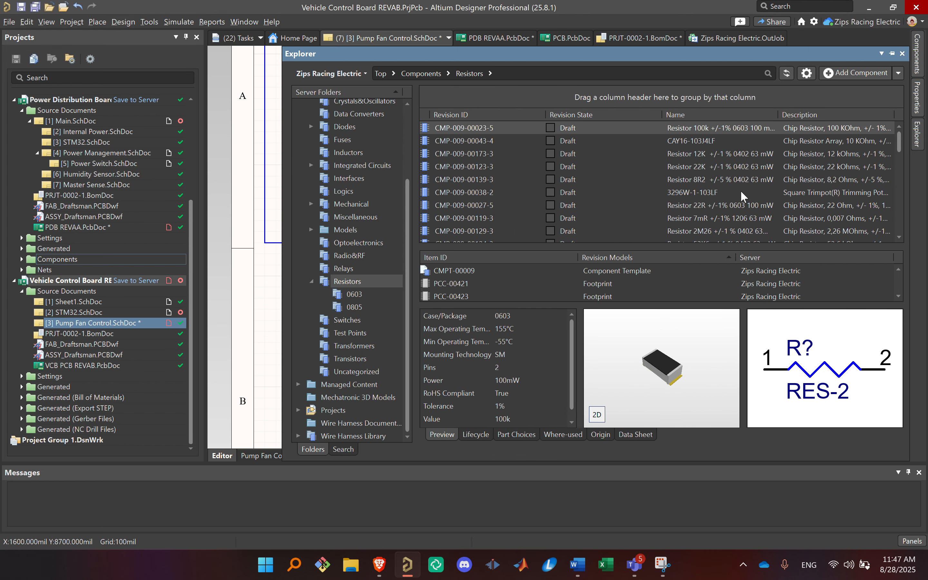
Step: Look through the Resistors folder's component list, comparing the part names and descriptions
scroll(740, 190, down, 10)
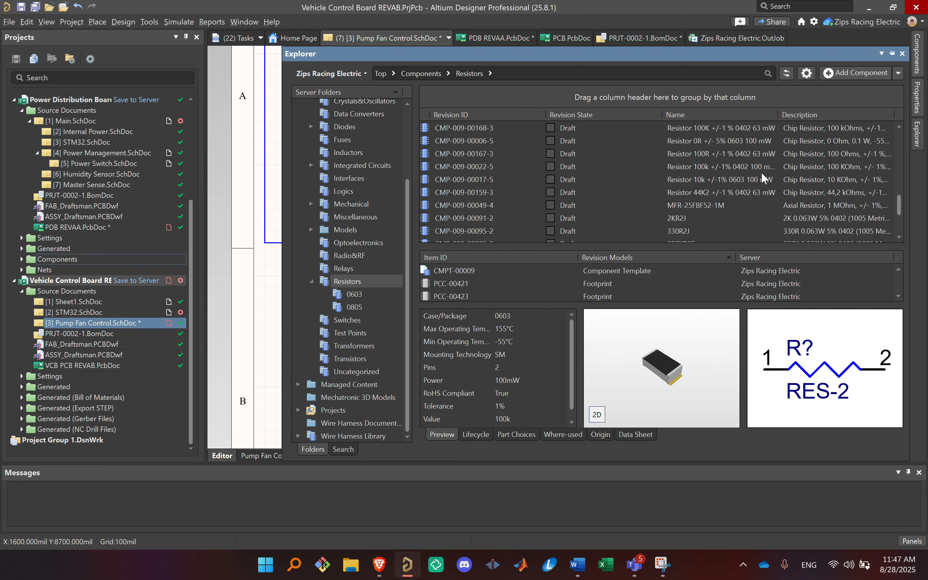
scroll(761, 172, down, 5)
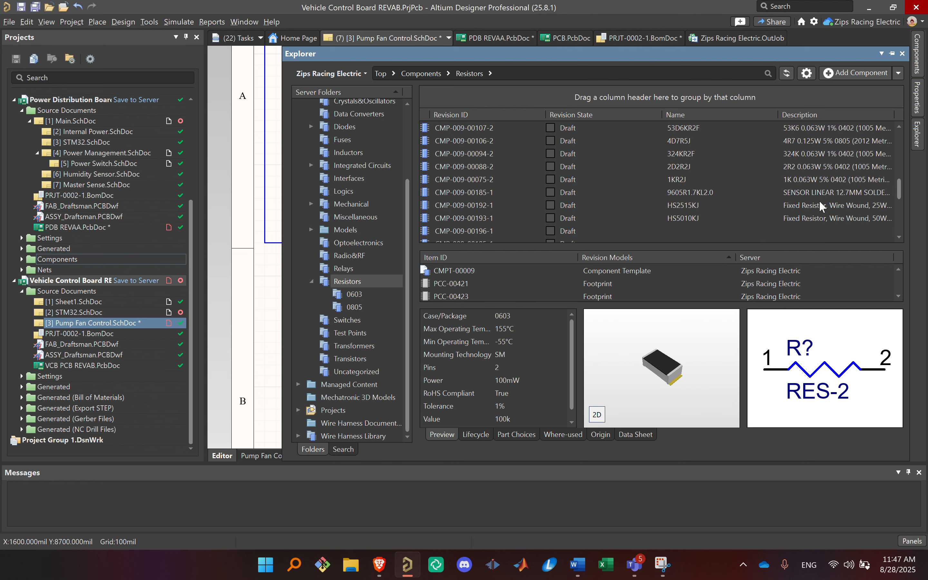
scroll(699, 212, down, 5)
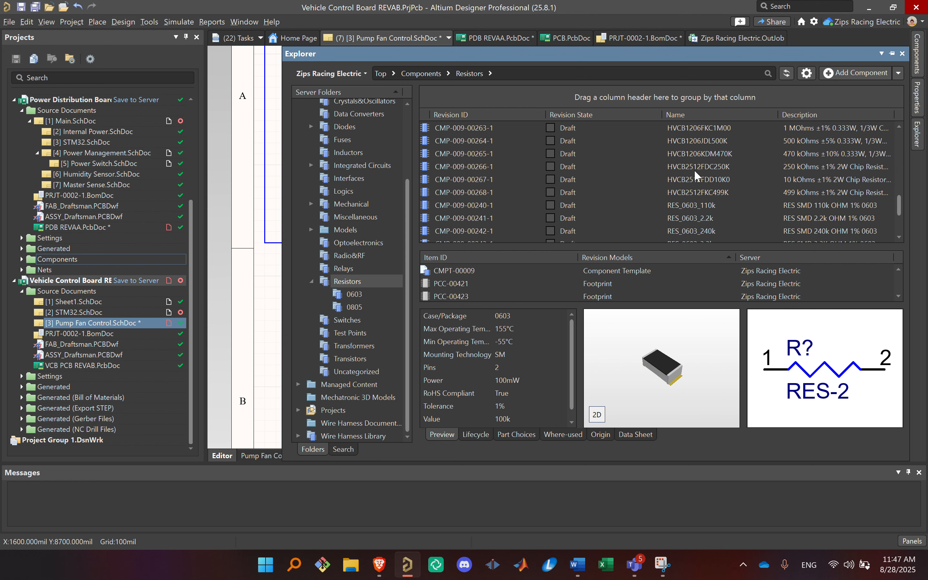
scroll(694, 174, down, 3)
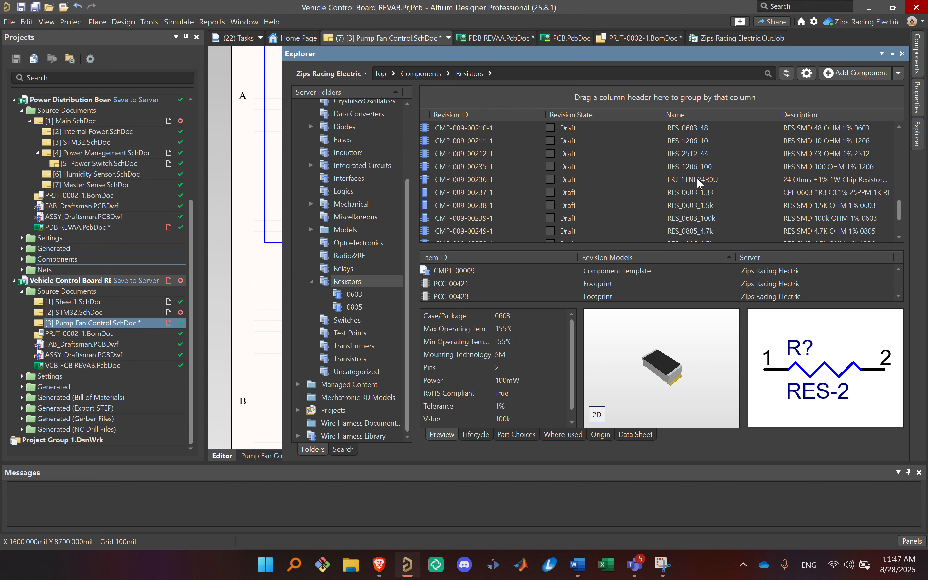
scroll(697, 179, down, 3)
scroll(826, 209, down, 5)
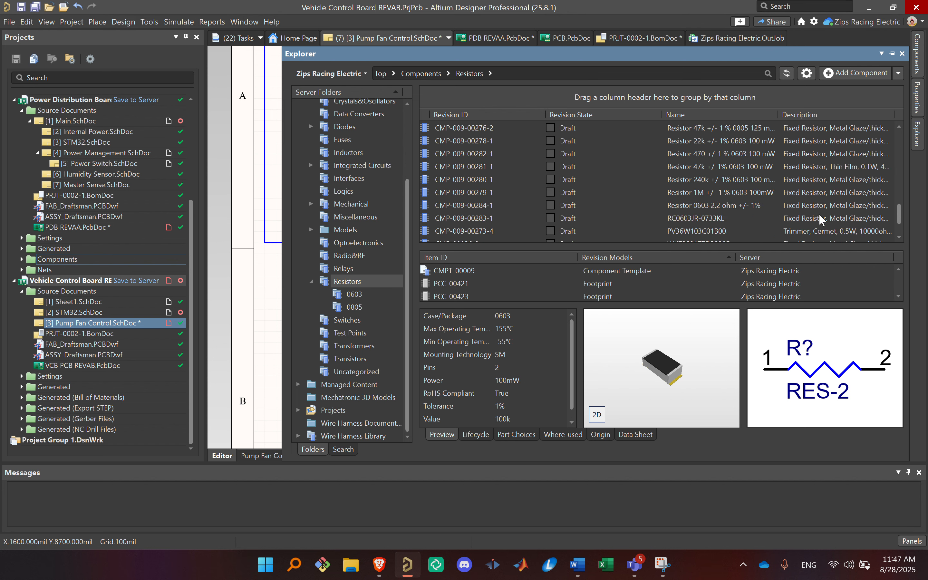
scroll(771, 205, down, 3)
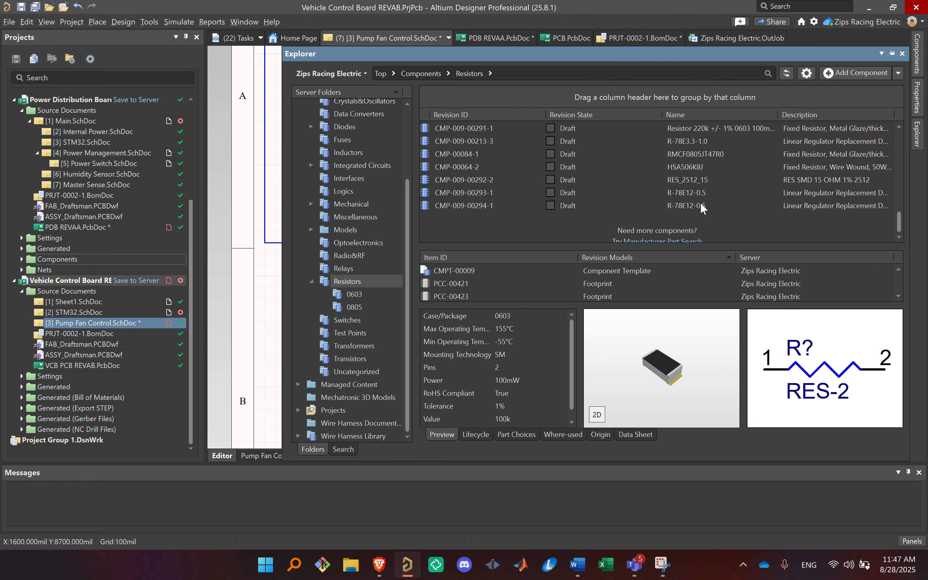
scroll(624, 183, up, 5)
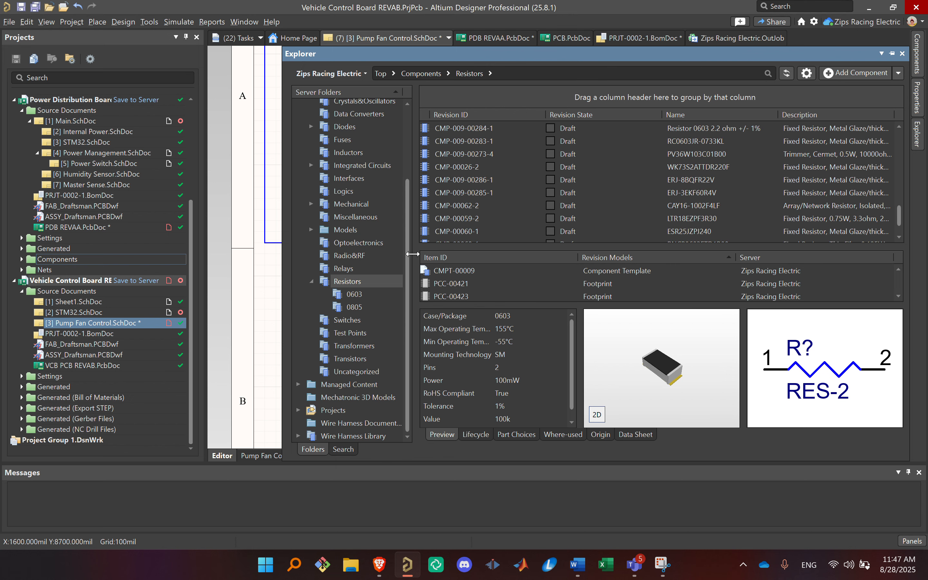
Step: Open the 0603 resistor subfolder, look through its components and return to the start of the list
click(362, 293)
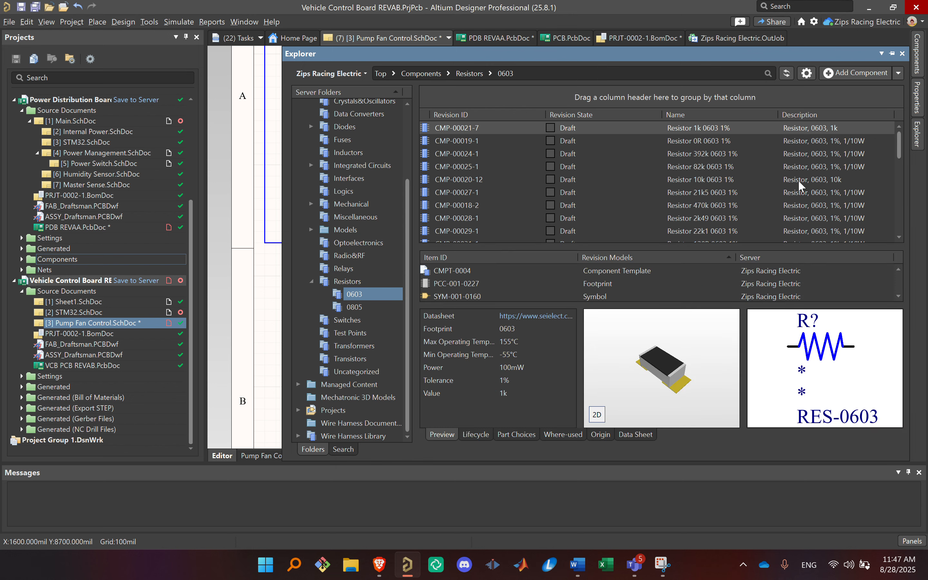
scroll(836, 208, down, 3)
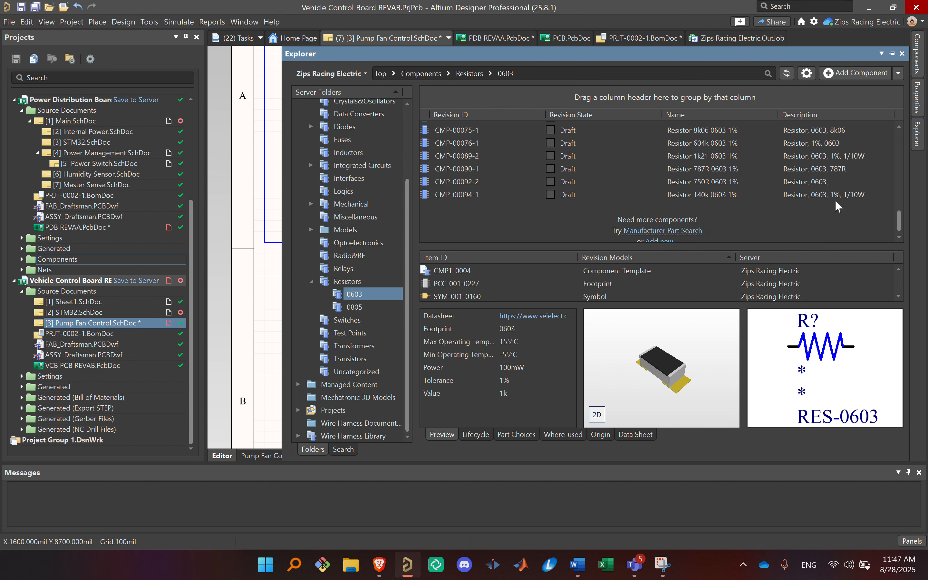
scroll(845, 205, up, 3)
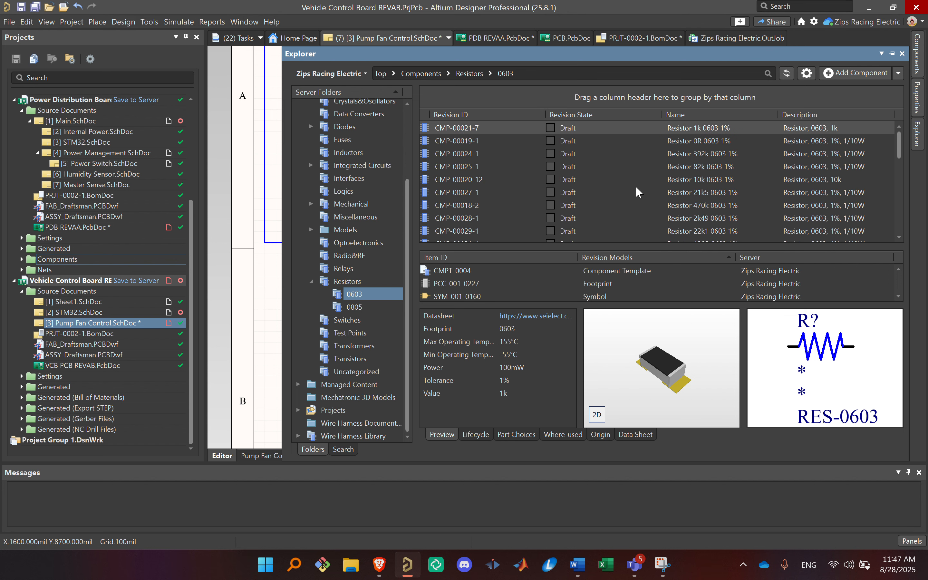
drag(414, 227, 468, 226)
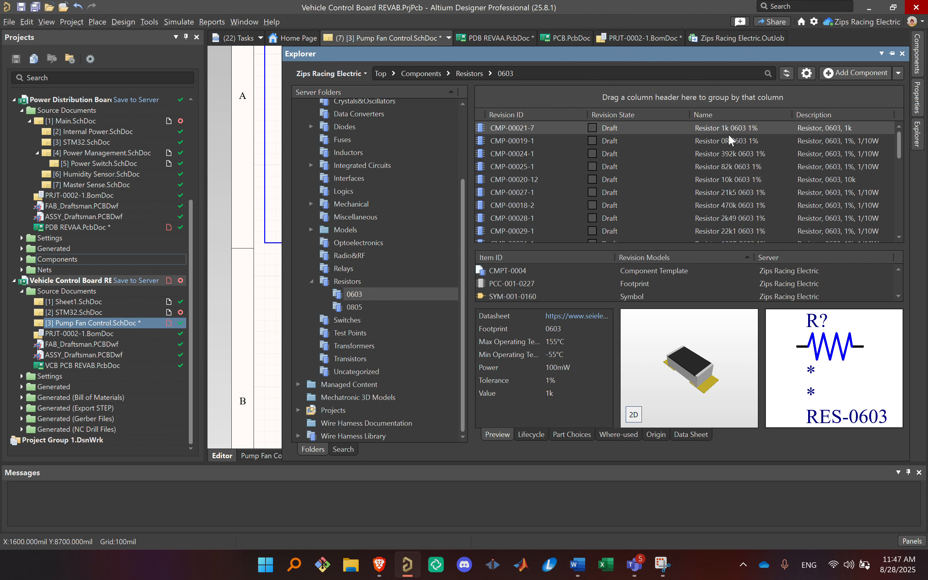
Step: Select Resistor 1k 0603 1%, check the actions available for it and view the list of available panels
click(694, 121)
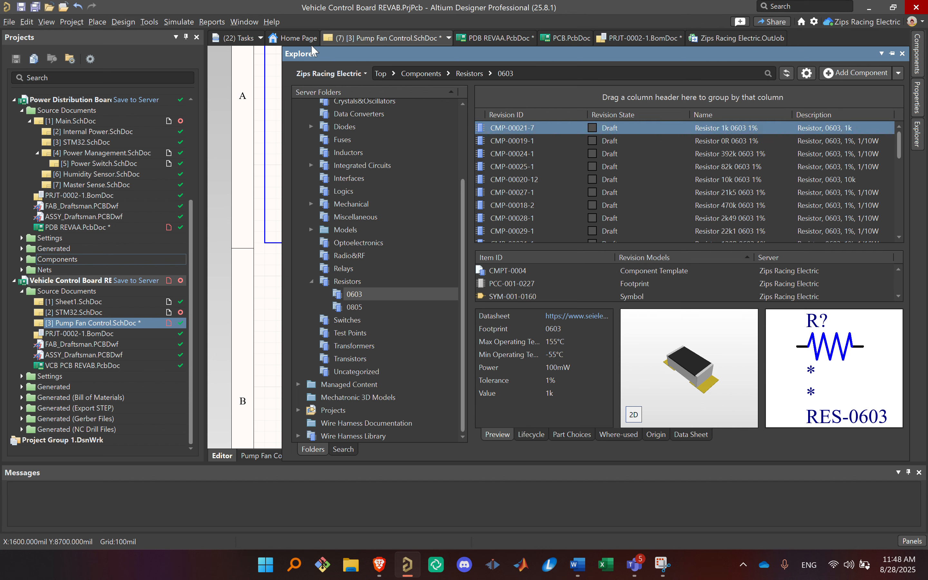
right_click(694, 122)
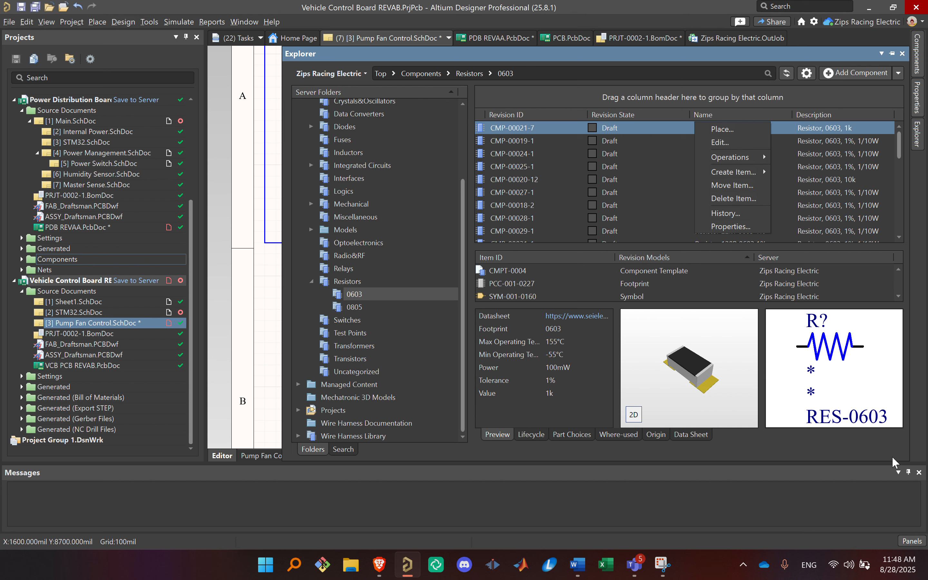
click(916, 541)
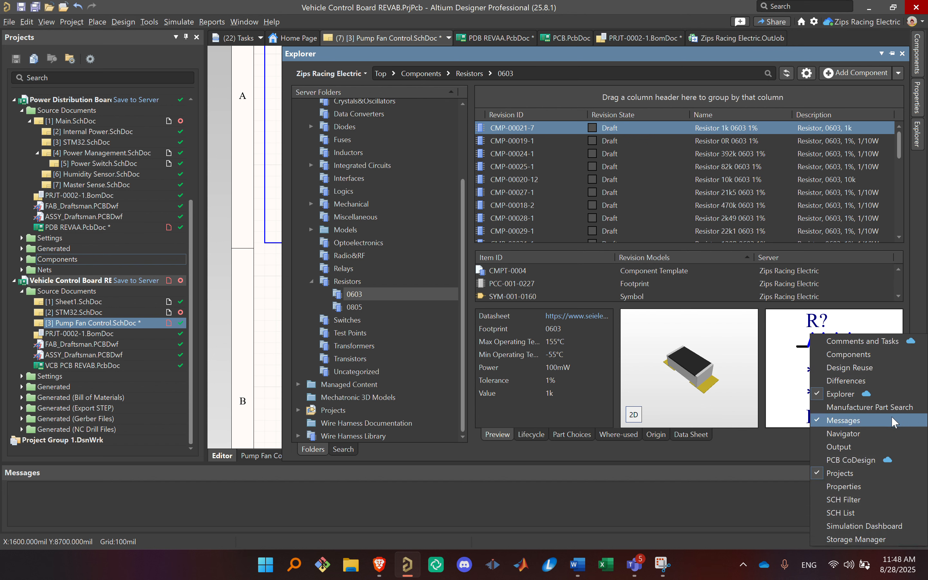
click(594, 55)
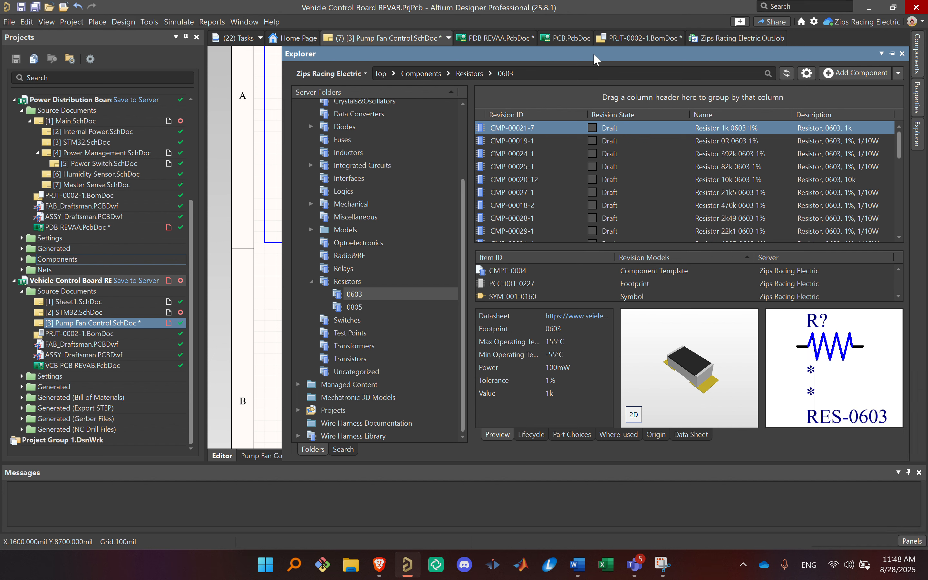
Step: Place one Resistor 1k 0603 1% vertically in the empty area below the +5V regulator block
right_click(585, 128)
click(599, 134)
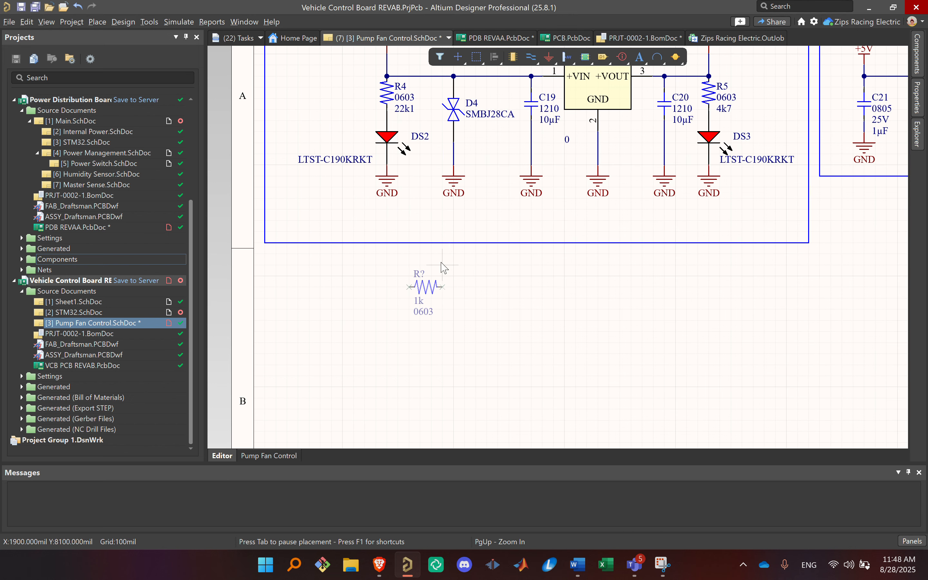
scroll(441, 269, down, 1)
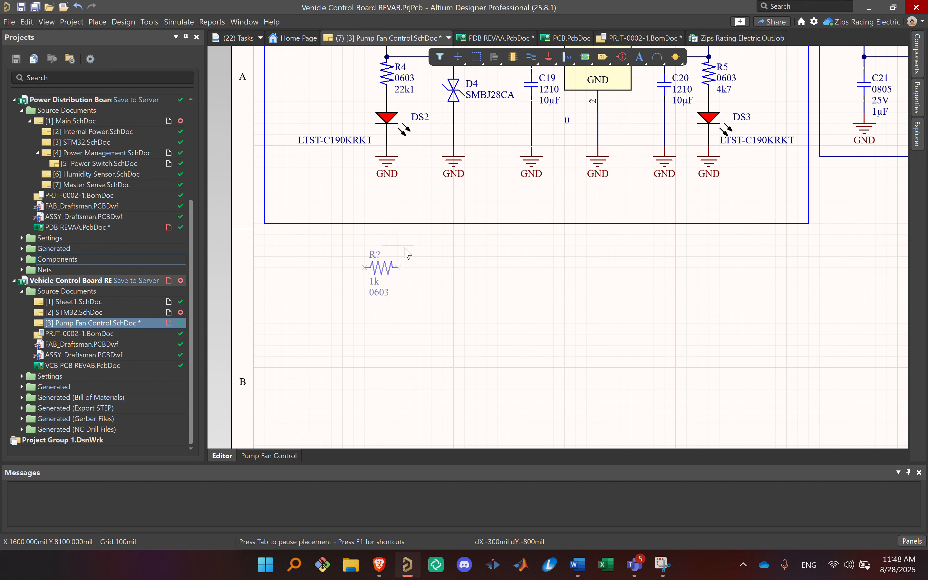
key(space)
key(space)
key(space)
key(space)
key(space)
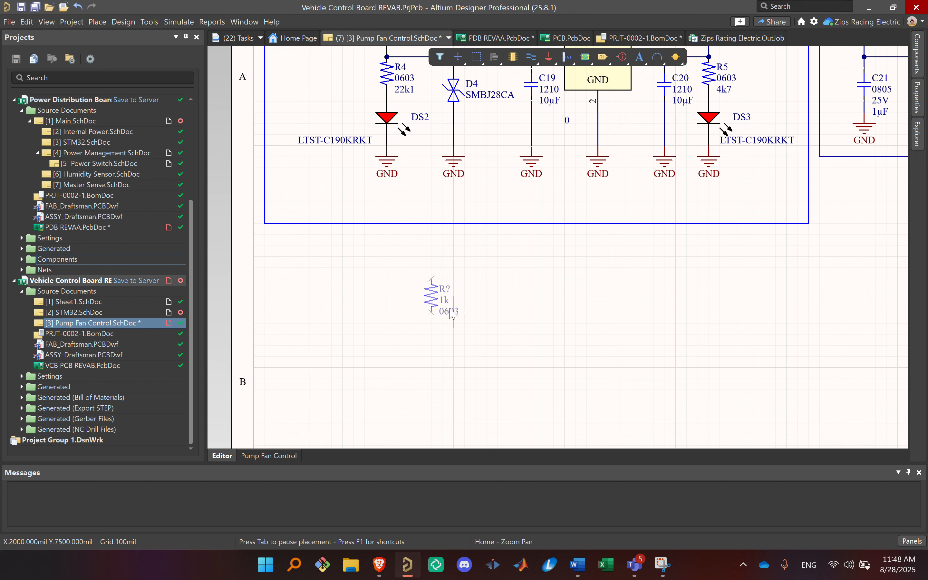
key(space)
key(space)
key(space)
key(space)
key(space)
key(space)
key(space)
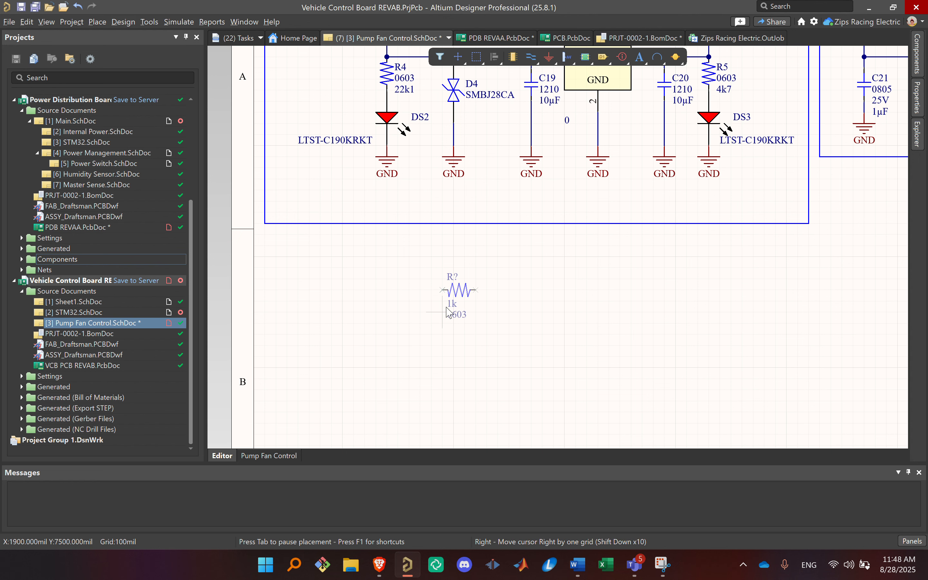
key(space)
click(444, 312)
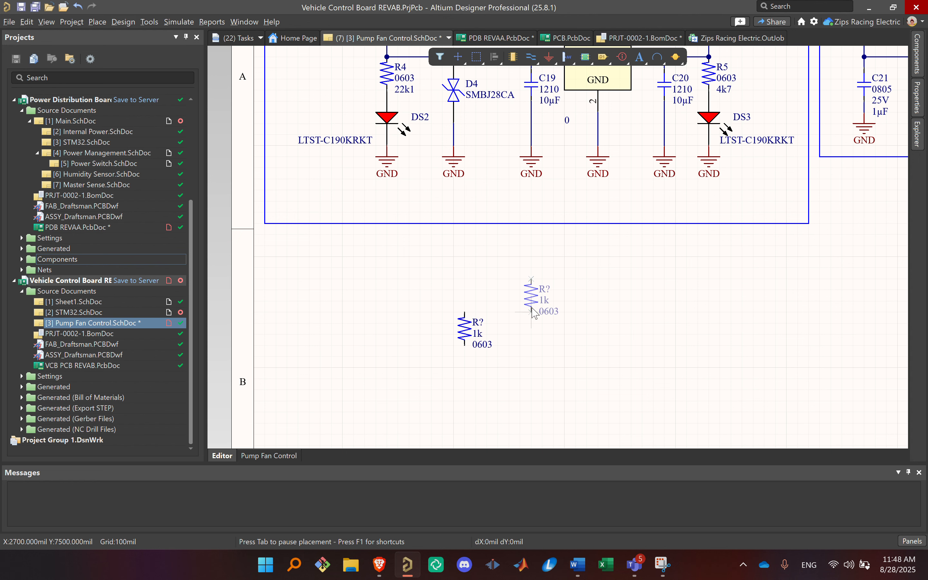
key(Escape)
Step: Draw a short vertical wire down from the lower pin of the new 1k resistor
click(532, 307)
right_drag(533, 306, 561, 220)
key(ctrl+w)
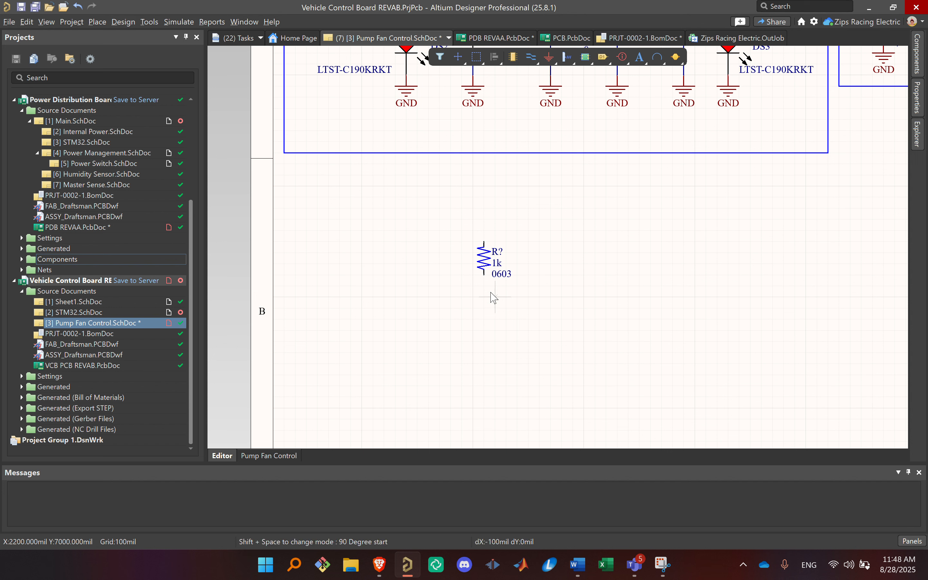
click(484, 274)
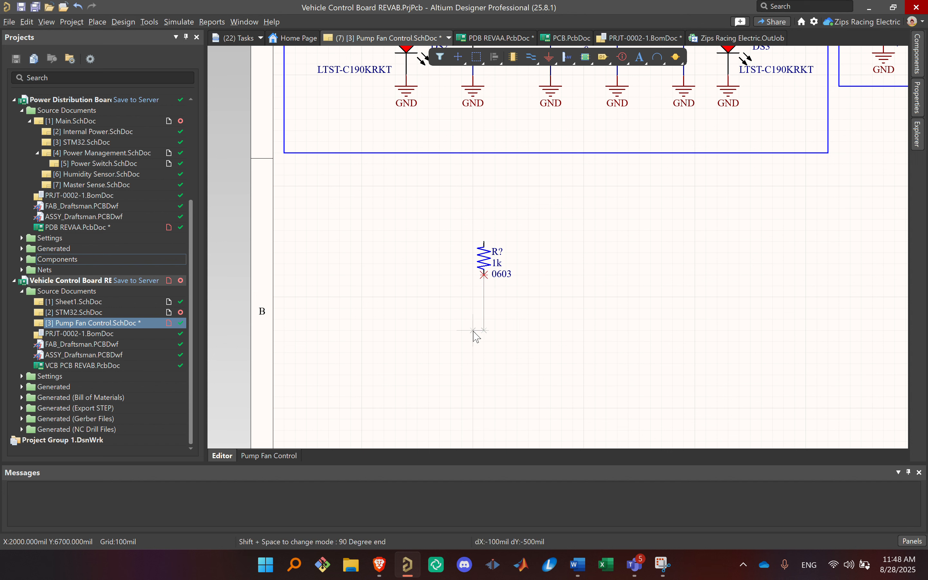
click(485, 319)
key(Escape)
key(Escape)
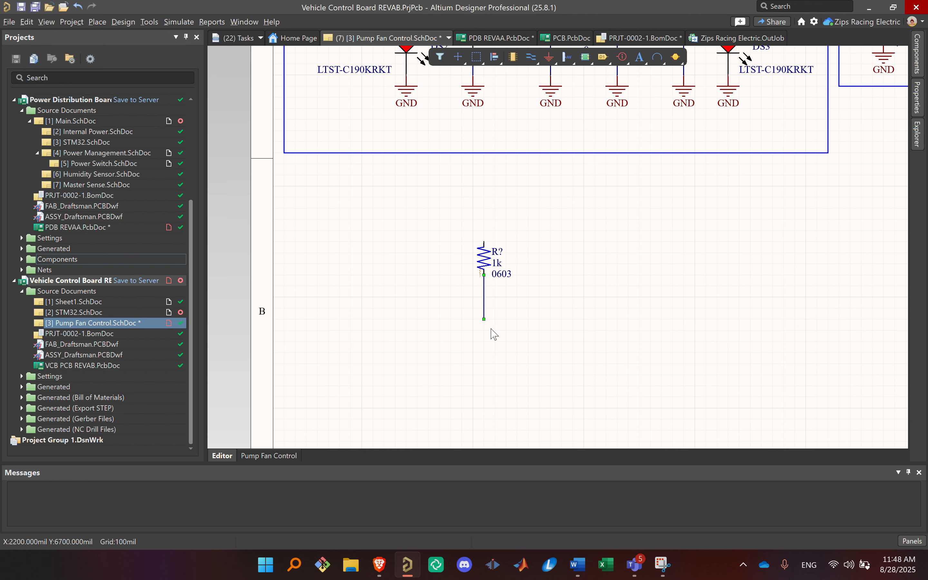
Step: Attach a GND power port to the lower end of the new 1k resistor's wire
click(549, 58)
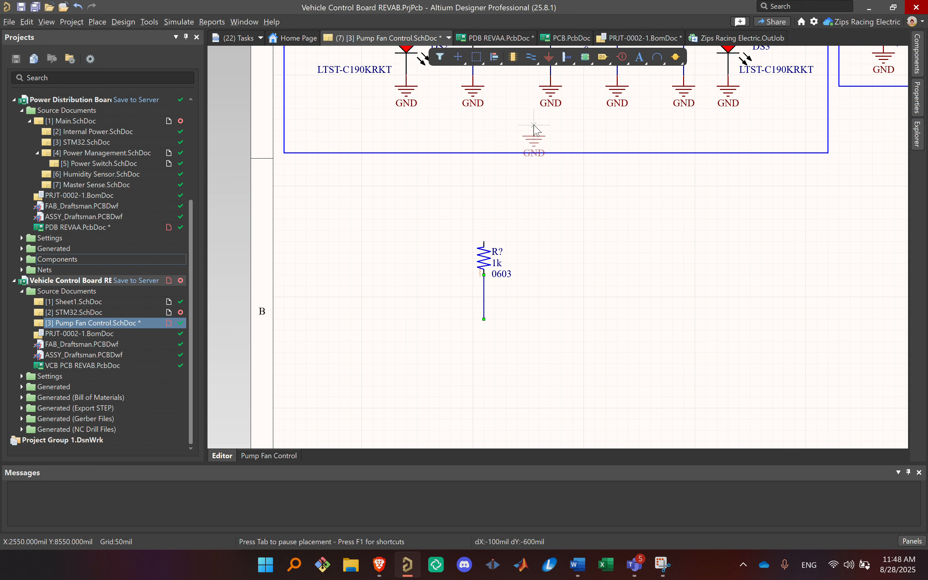
click(485, 320)
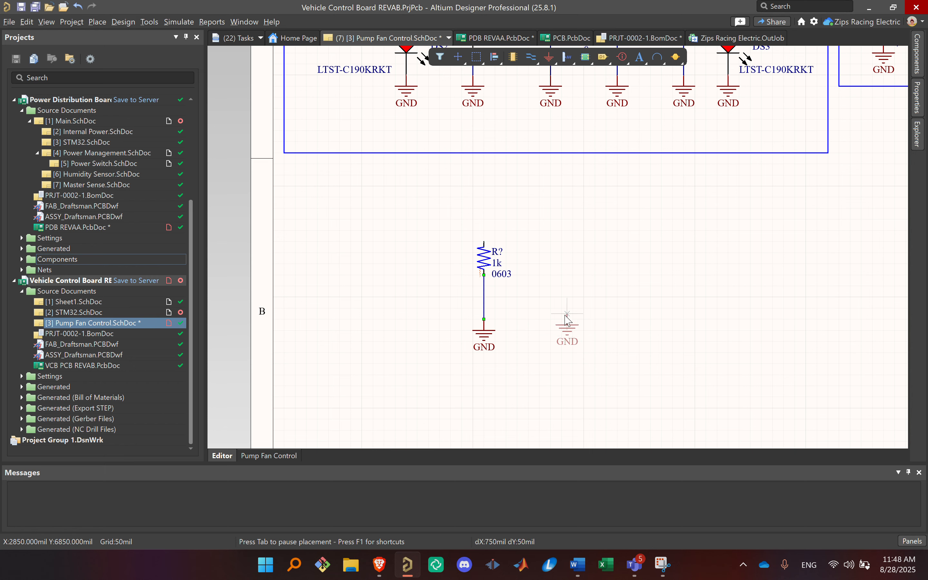
key(Escape)
ctrl+scroll(615, 317, down, 4)
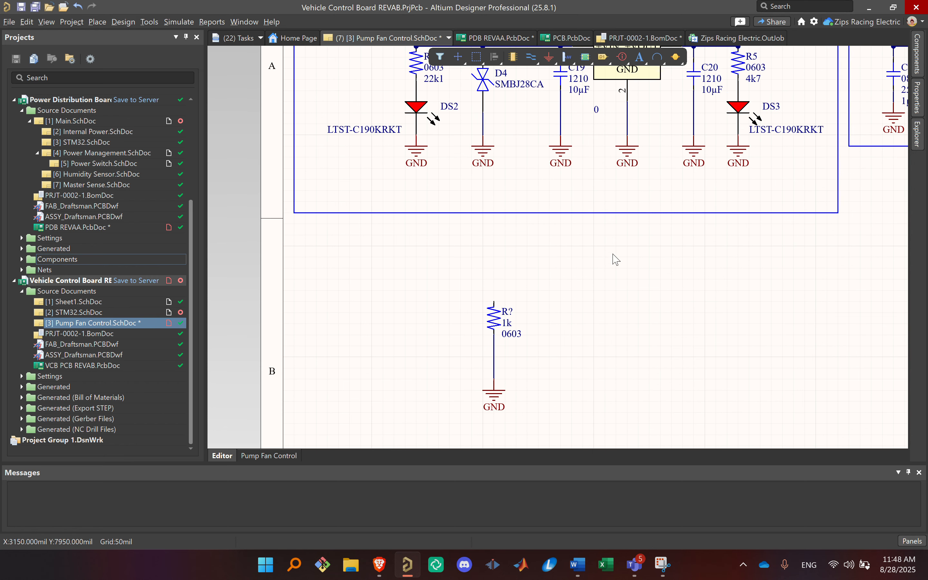
Step: Find the orange LED LTST-C190AKT in the component library's Diodes > LED folder and select it
click(917, 134)
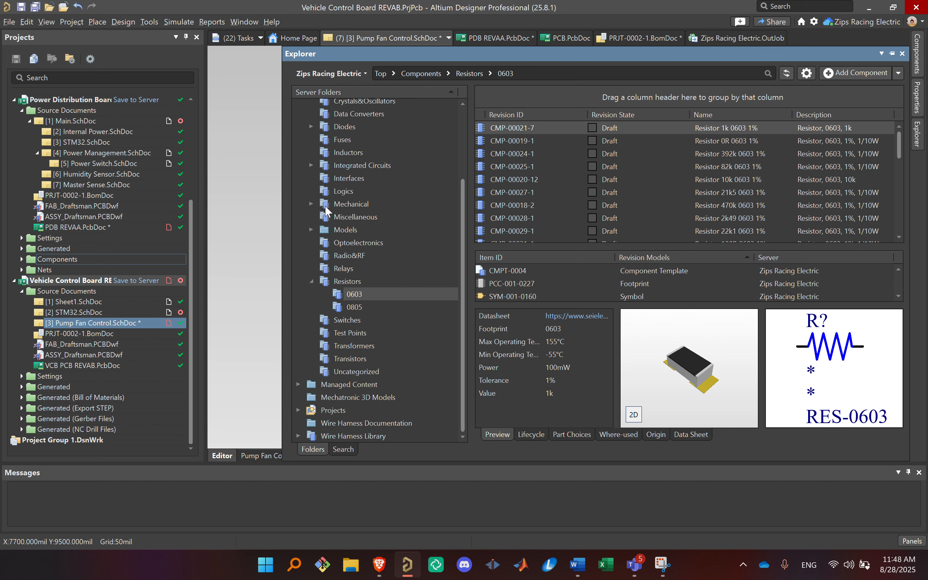
scroll(349, 216, up, 3)
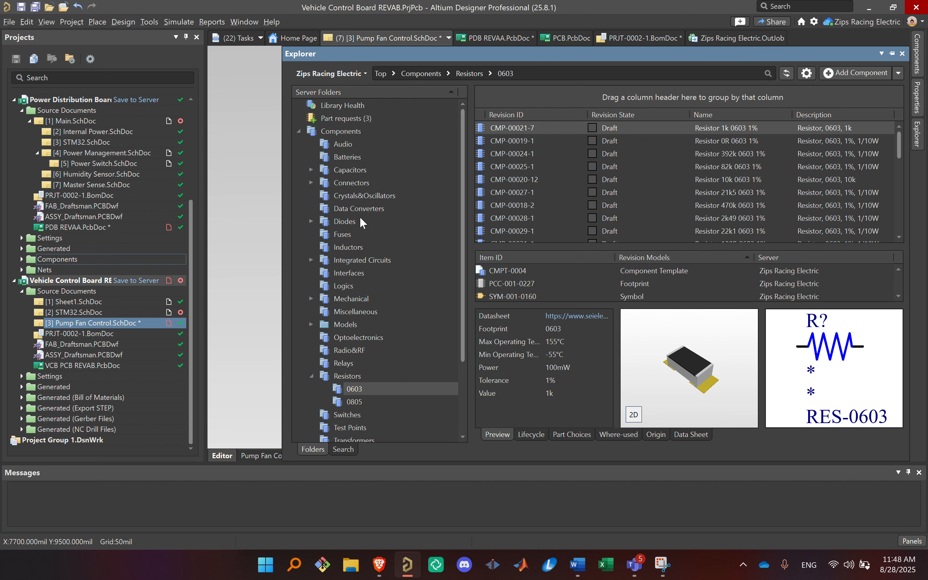
click(311, 222)
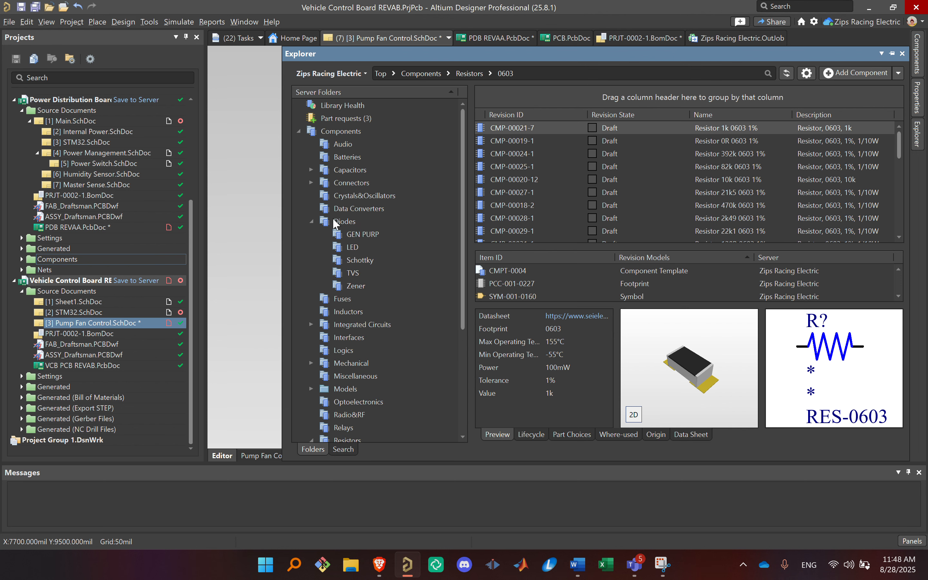
click(364, 248)
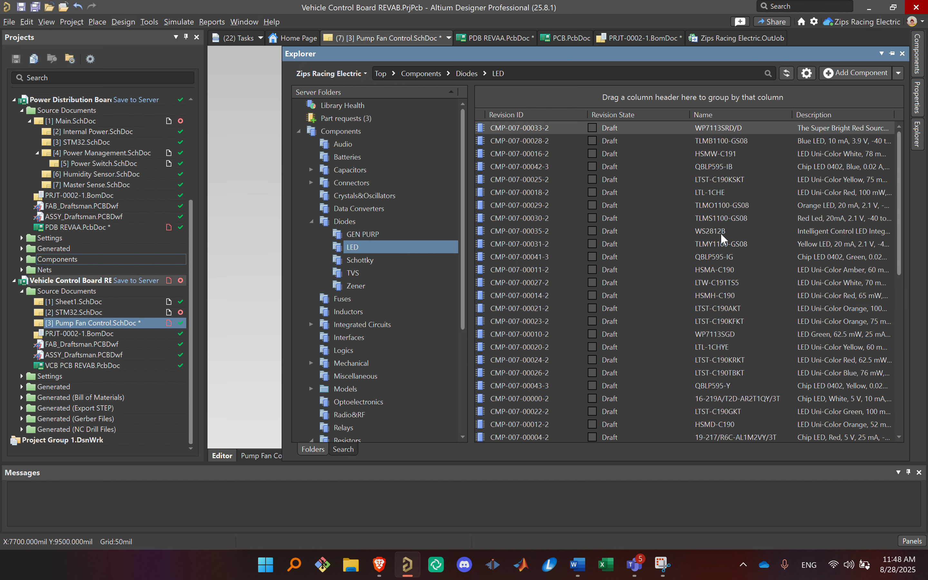
scroll(696, 211, down, 3)
click(677, 192)
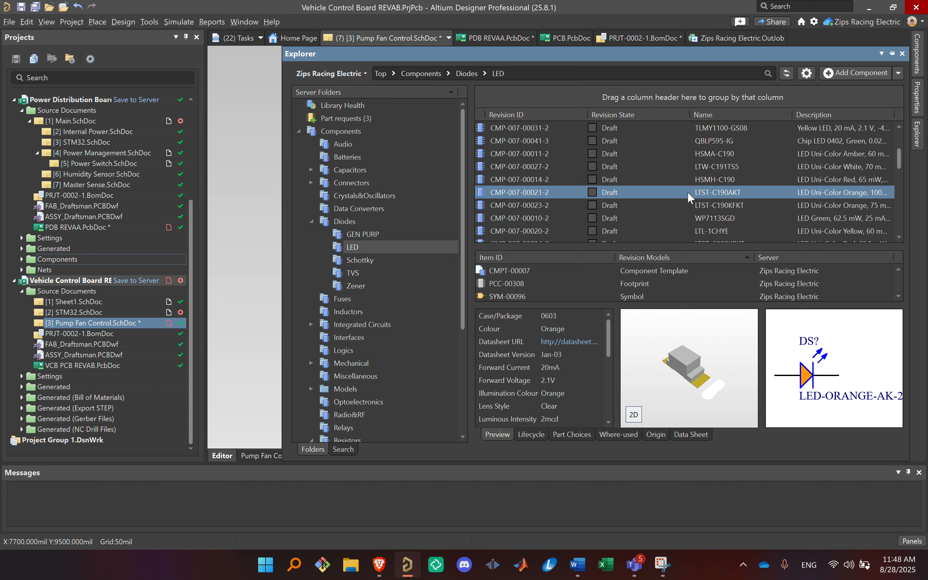
Step: Place one LTST-C190AKT LED vertically in the empty area beside the new 1k resistor, with its cathode facing down
right_click(679, 197)
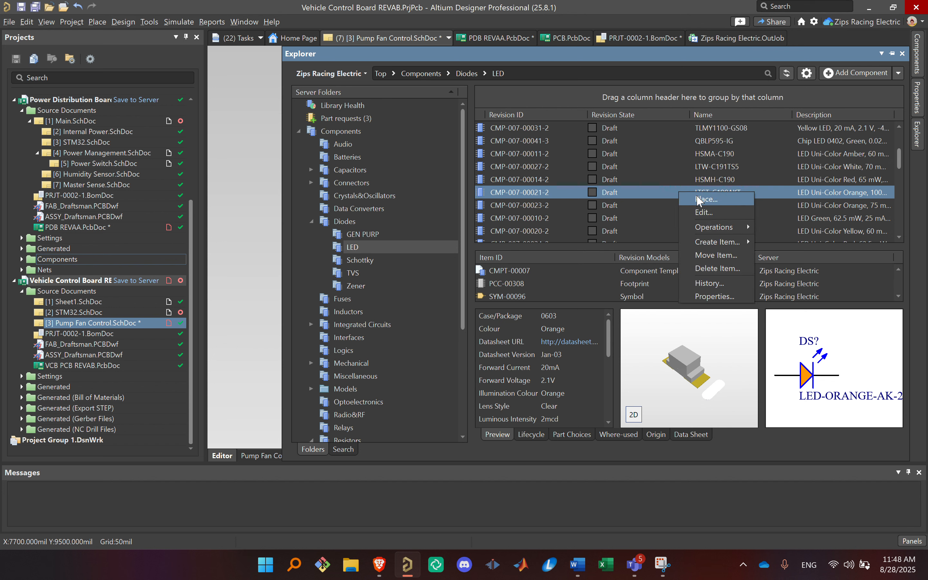
click(706, 198)
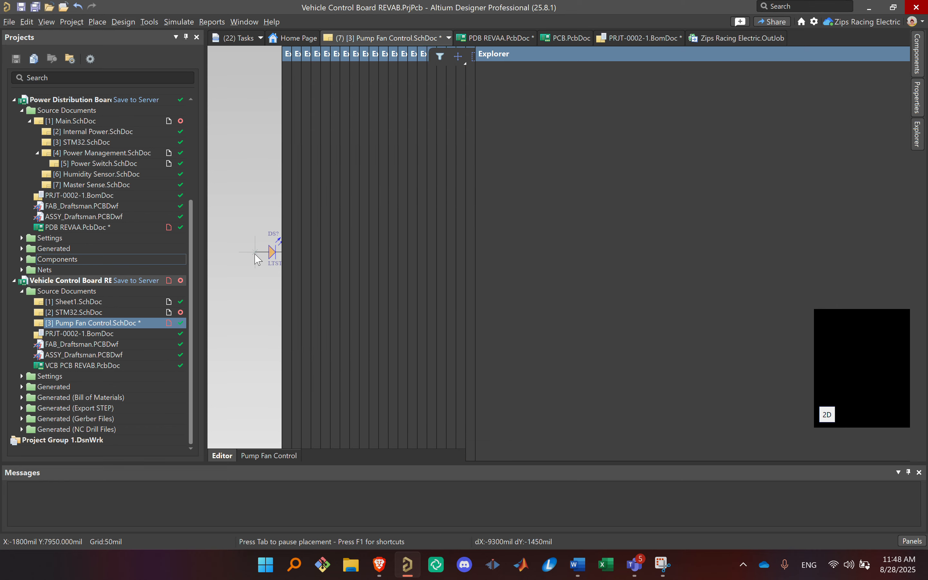
key(space)
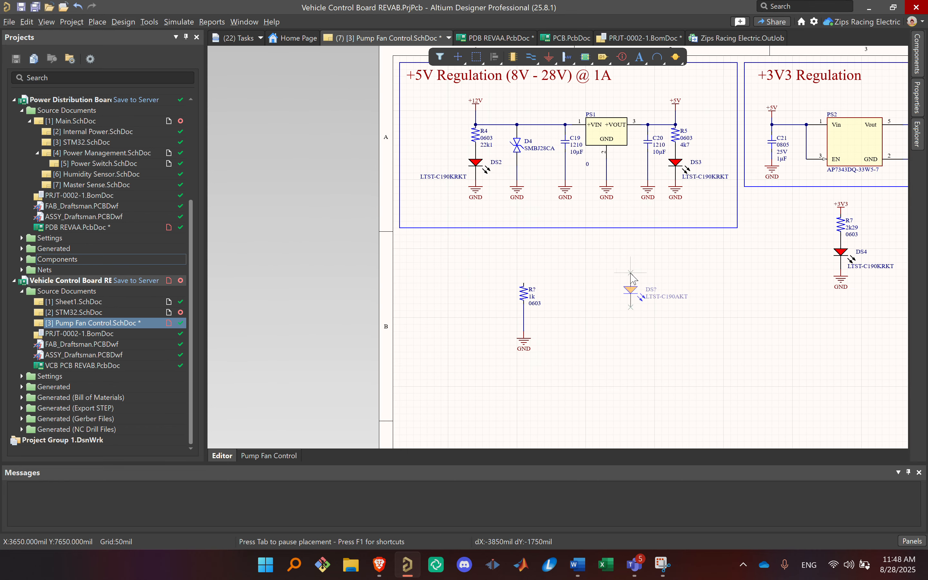
click(631, 272)
key(Escape)
Step: Move the new 1k resistor together with its wire and GND port directly below the orange LED
click(525, 296)
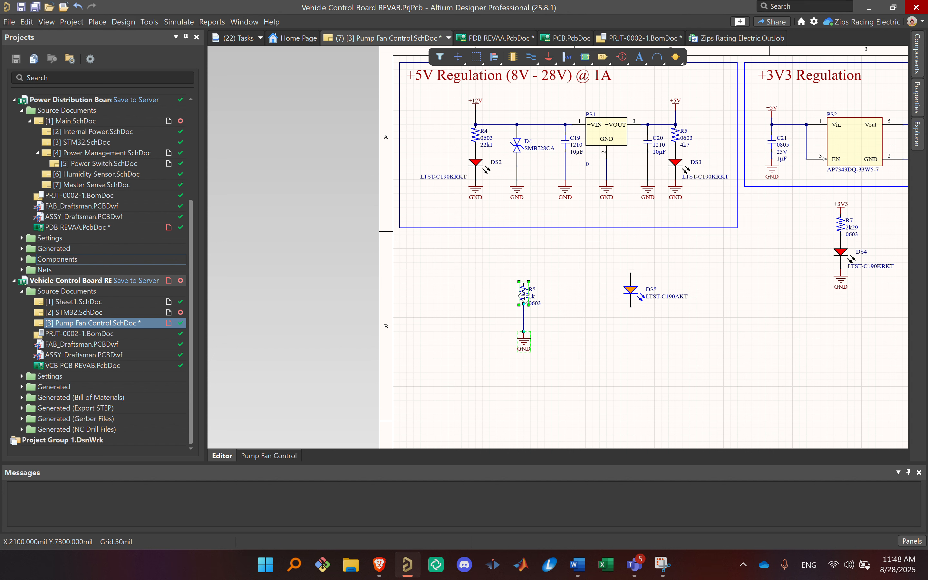
click(589, 310)
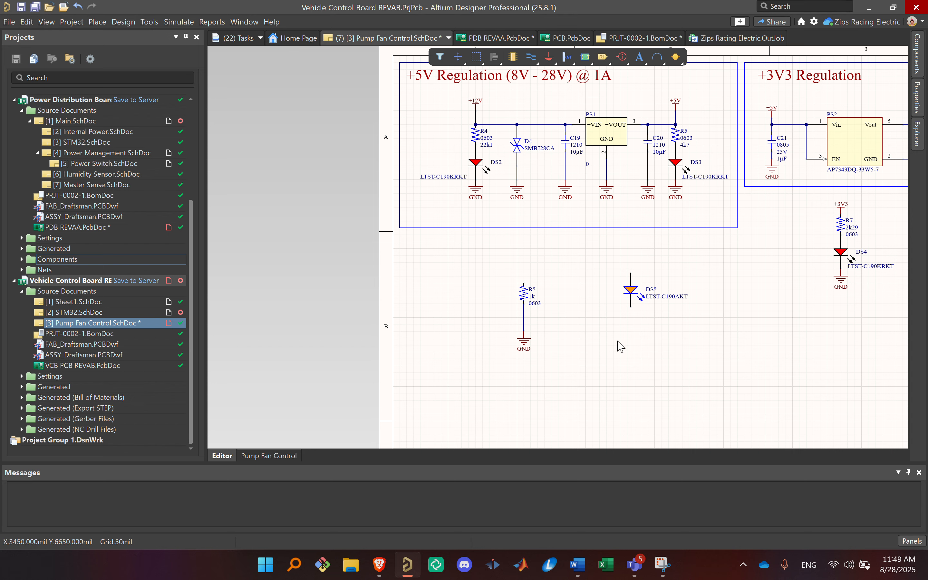
right_drag(581, 326, 537, 212)
ctrl+scroll(556, 270, up, 3)
right_drag(525, 308, 517, 382)
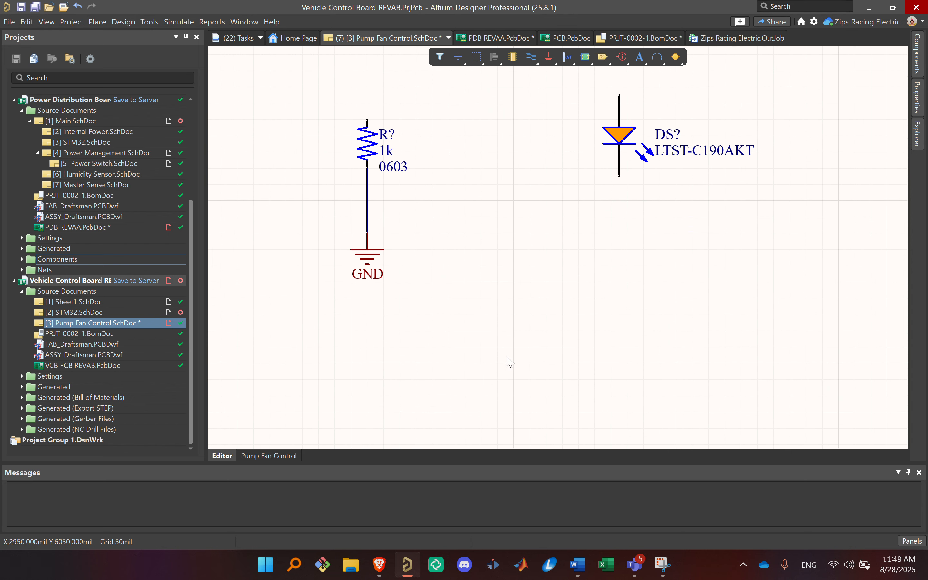
drag(497, 336, 335, 112)
drag(371, 165, 623, 247)
Step: Wire the orange LED's lower pin to the 1k resistor's upper pin and move the GND port up closer to the resistor
key(ctrl+w)
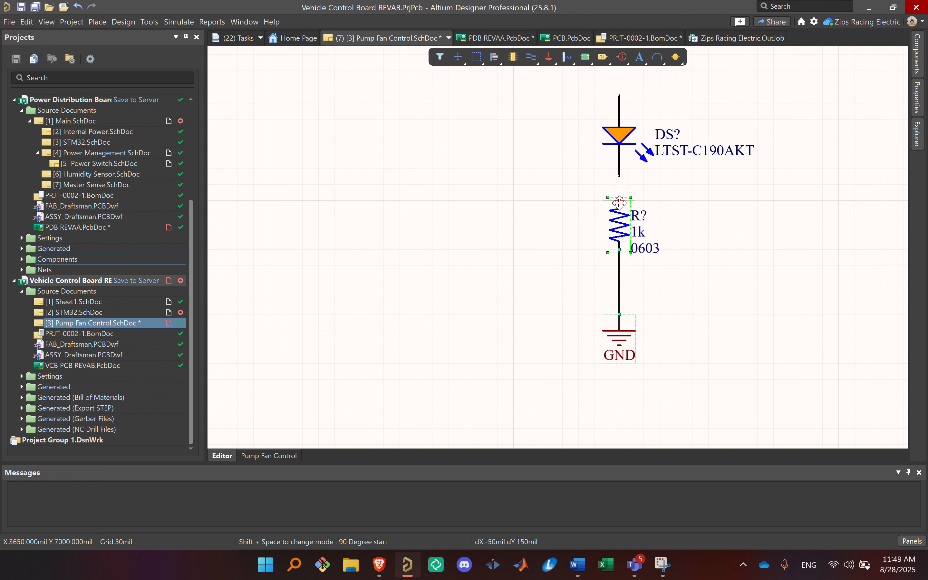
click(622, 203)
click(623, 180)
right_click(710, 272)
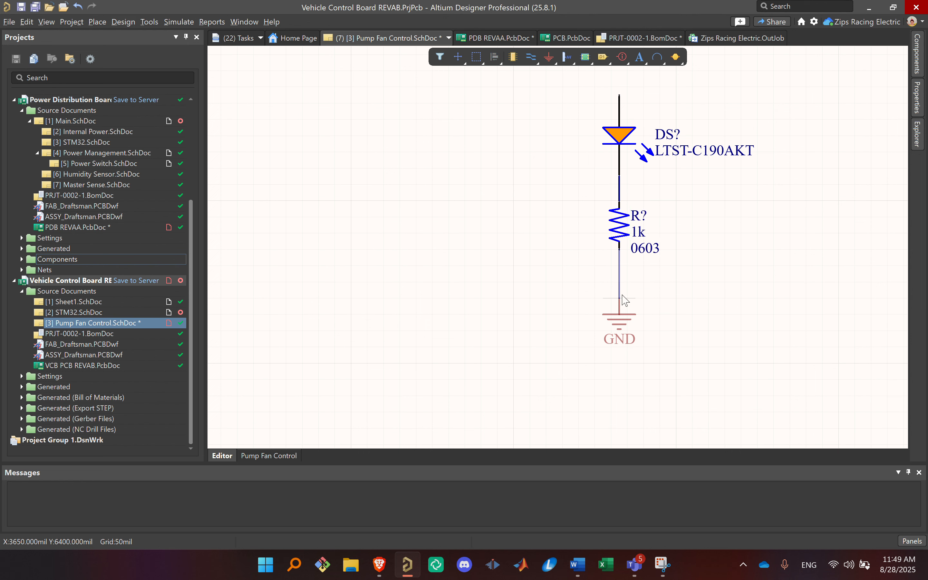
Step: Copy the +5V power port from the regulator's output and place the copy just above the orange LED
ctrl+scroll(696, 242, down, 2)
ctrl+scroll(696, 242, down, 2)
right_drag(694, 248, 553, 377)
ctrl+scroll(598, 263, up, 3)
right_drag(567, 218, 629, 364)
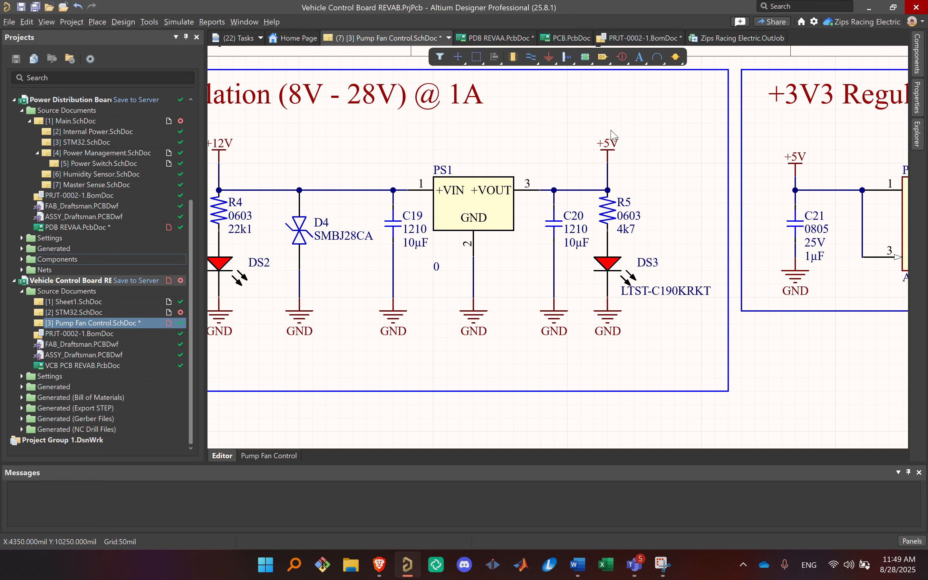
click(608, 148)
ctrl+scroll(640, 200, down, 1)
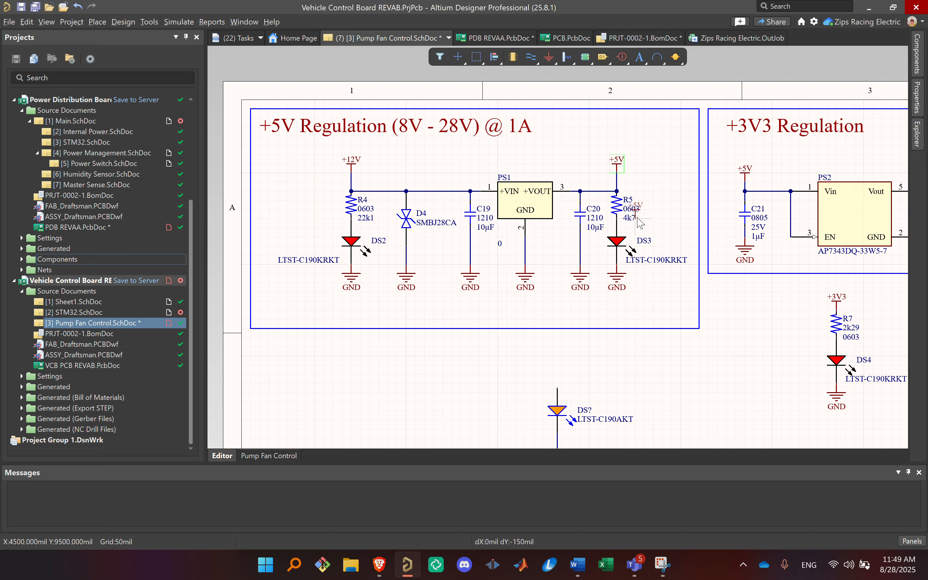
Step: Place a +12 power port and move it beside the +12V port at the +5V regulator's input
click(549, 57)
click(574, 101)
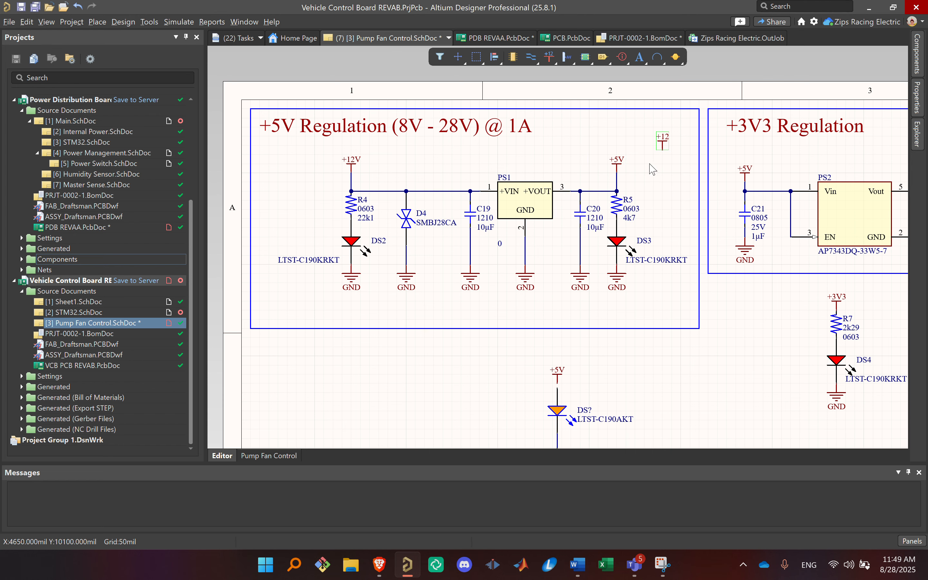
ctrl+scroll(662, 149, up, 1)
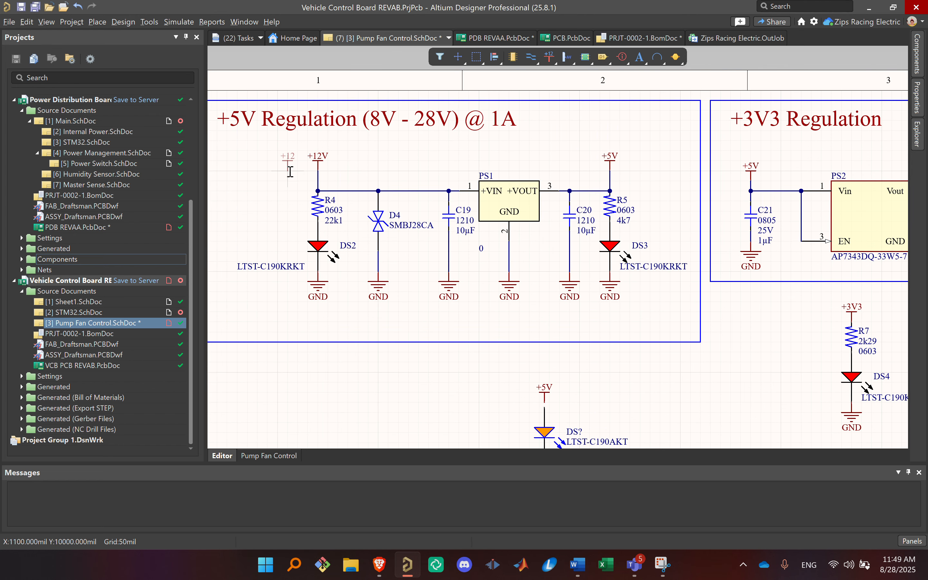
ctrl+scroll(299, 163, up, 3)
click(350, 162)
right_drag(517, 187, 688, 234)
click(462, 201)
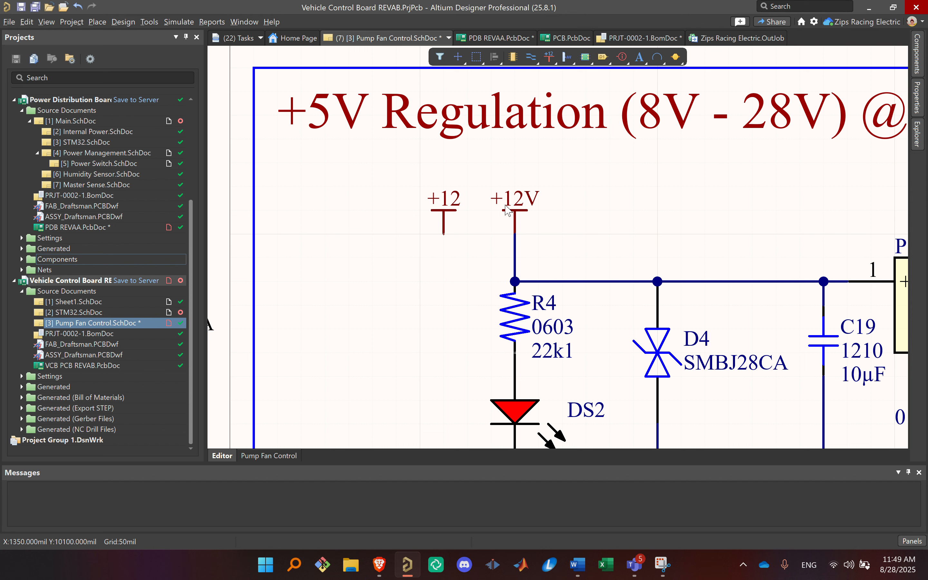
Step: Compare the +12 power port with the neighbouring +12V port, and delete the +12 port
click(434, 209)
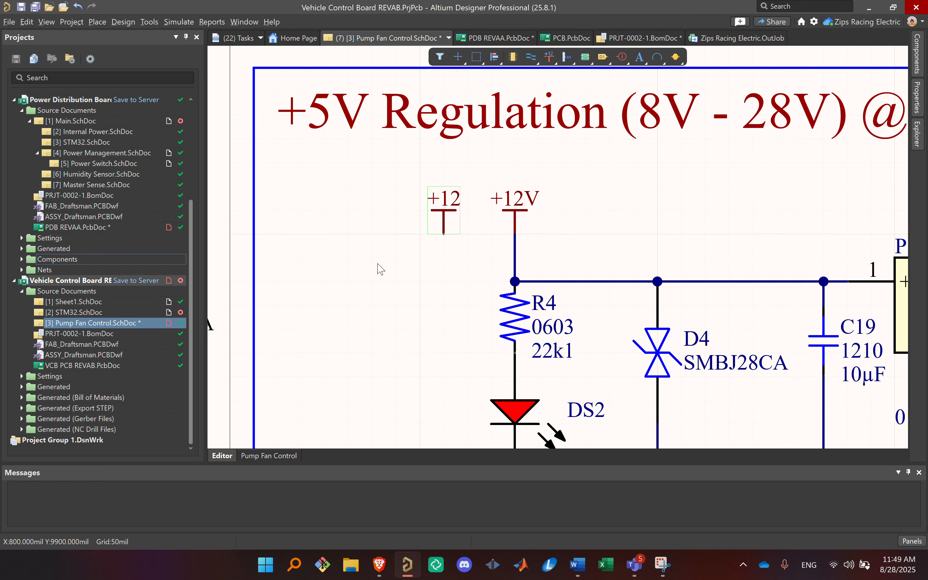
drag(377, 183, 613, 284)
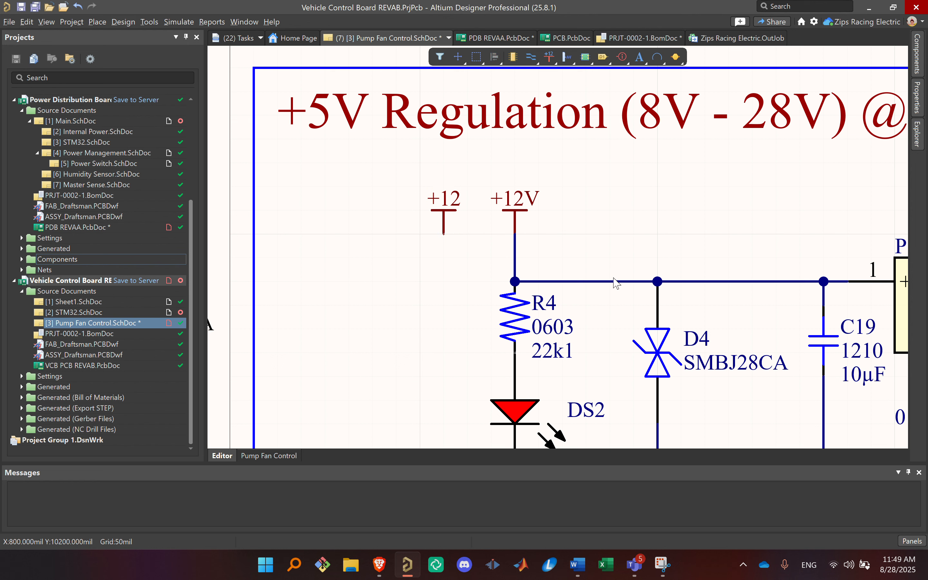
click(386, 256)
click(442, 220)
ctrl+scroll(418, 253, down, 1)
ctrl+scroll(416, 258, down, 2)
right_drag(416, 257, 450, 248)
key(Delete)
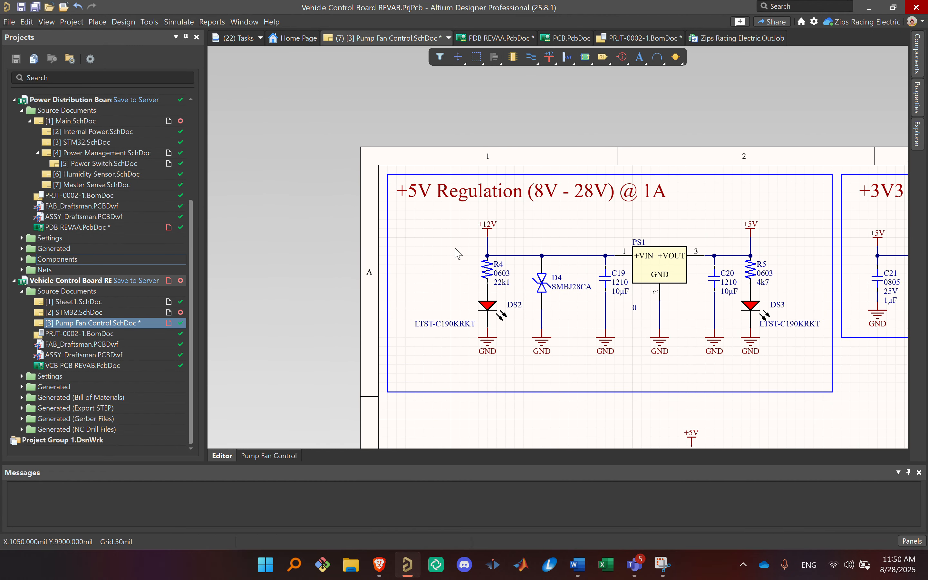
Step: Draw a vertical wire from the copied +5V port down to the orange LED's upper pin
right_drag(620, 333, 535, 155)
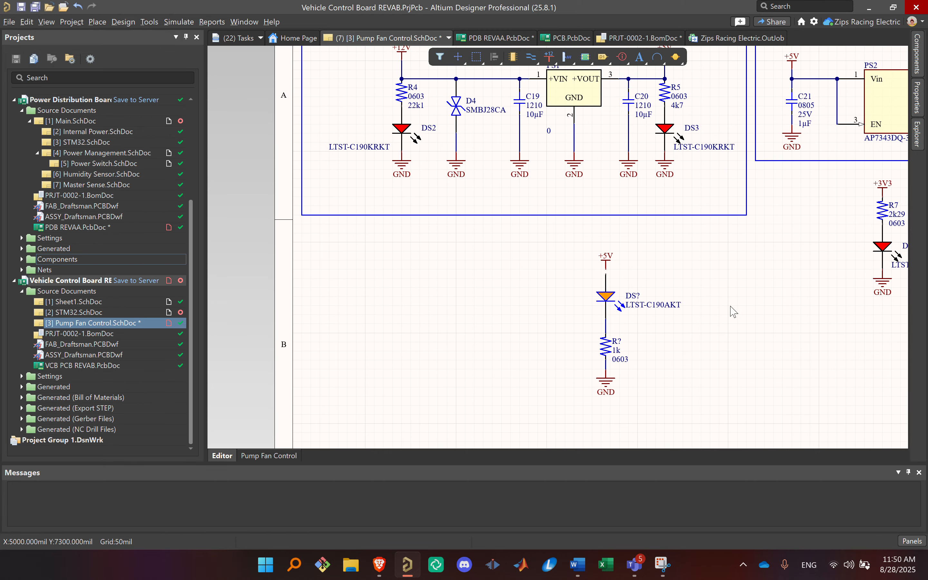
right_drag(730, 310, 646, 270)
ctrl+scroll(544, 211, up, 4)
ctrl+scroll(545, 211, up, 1)
drag(488, 245, 488, 210)
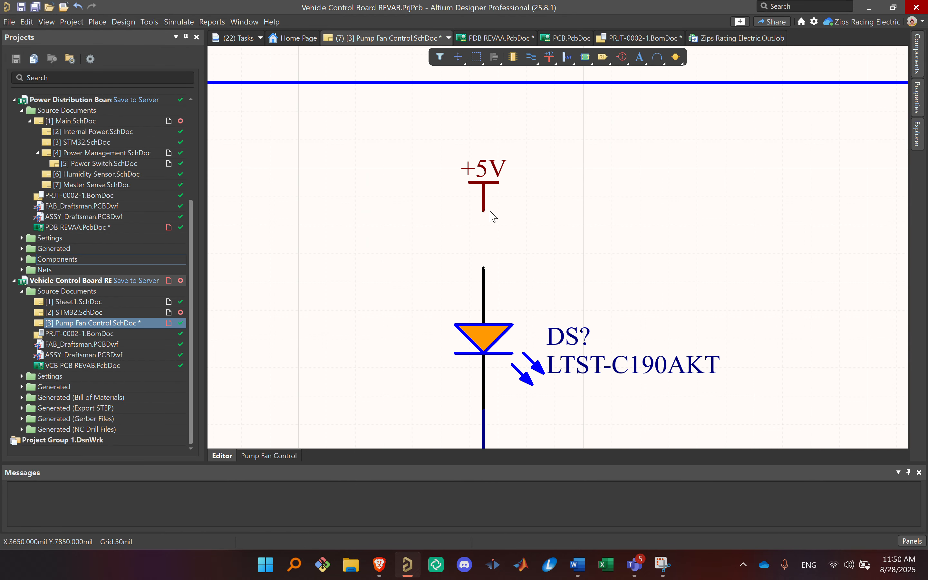
key(ctrl+w)
click(482, 212)
click(485, 269)
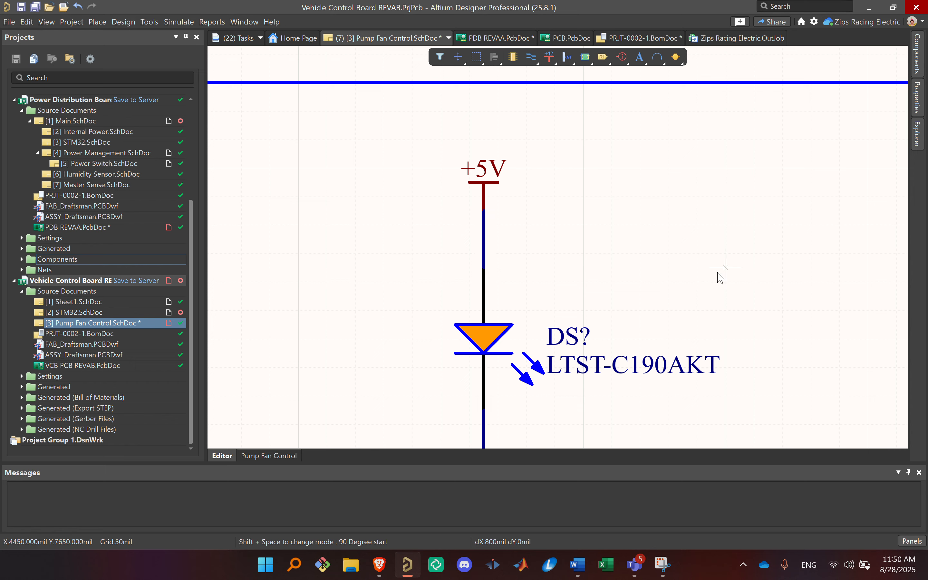
key(Escape)
Step: Check the finished LED and resistor chain below the +5V block and save the Pump Fan Control schematic
ctrl+scroll(686, 256, down, 3)
right_drag(678, 247, 597, 210)
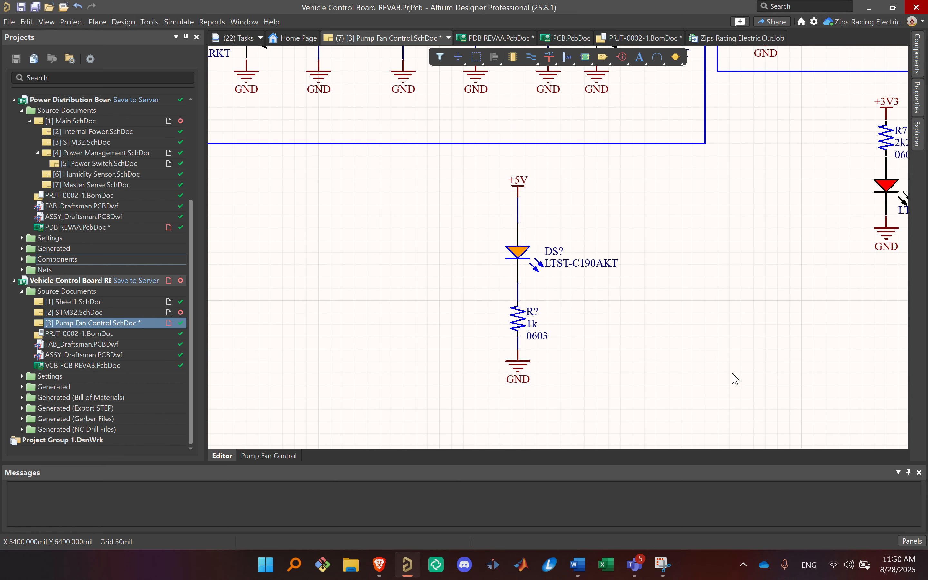
drag(701, 393, 683, 178)
right_drag(745, 244, 726, 430)
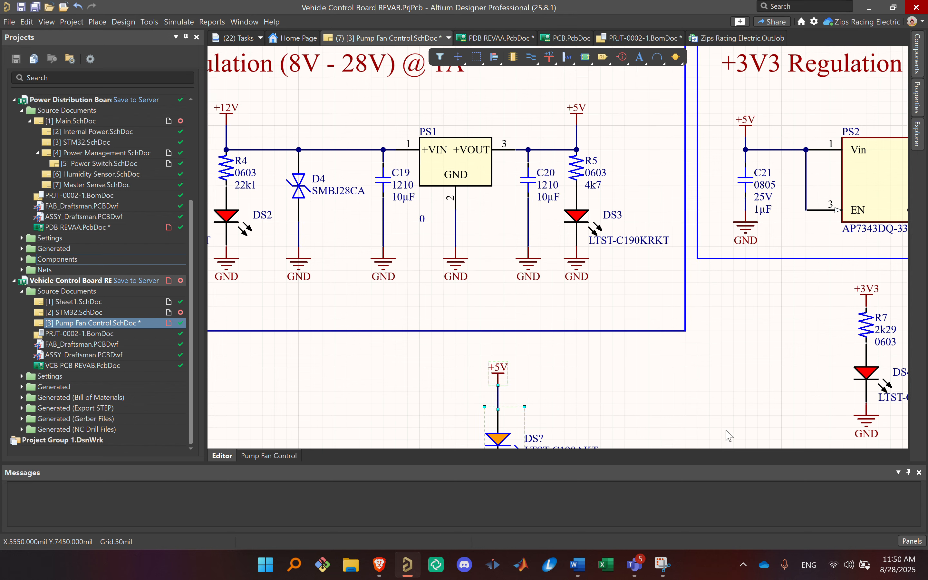
right_drag(545, 350, 548, 264)
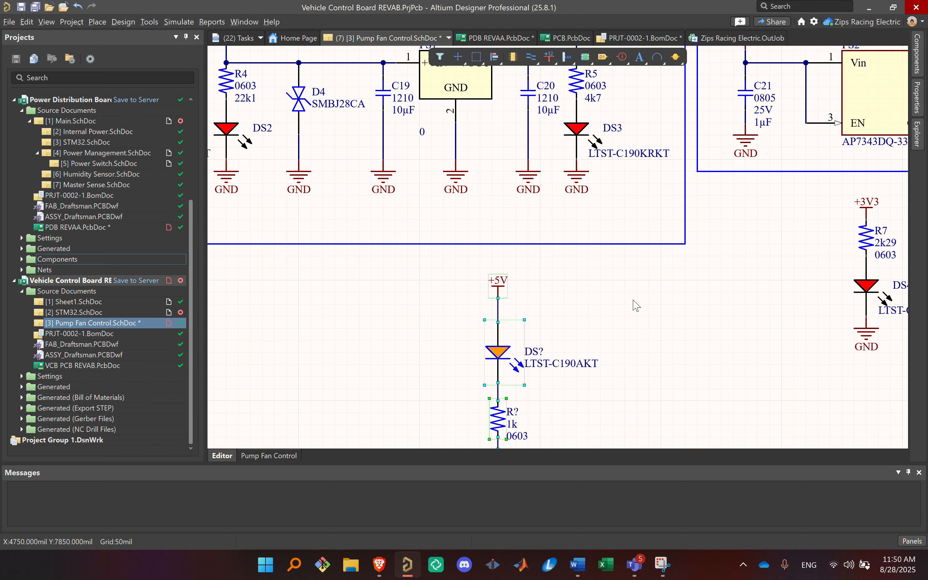
click(633, 302)
right_drag(639, 332, 658, 253)
key(ctrl+s)
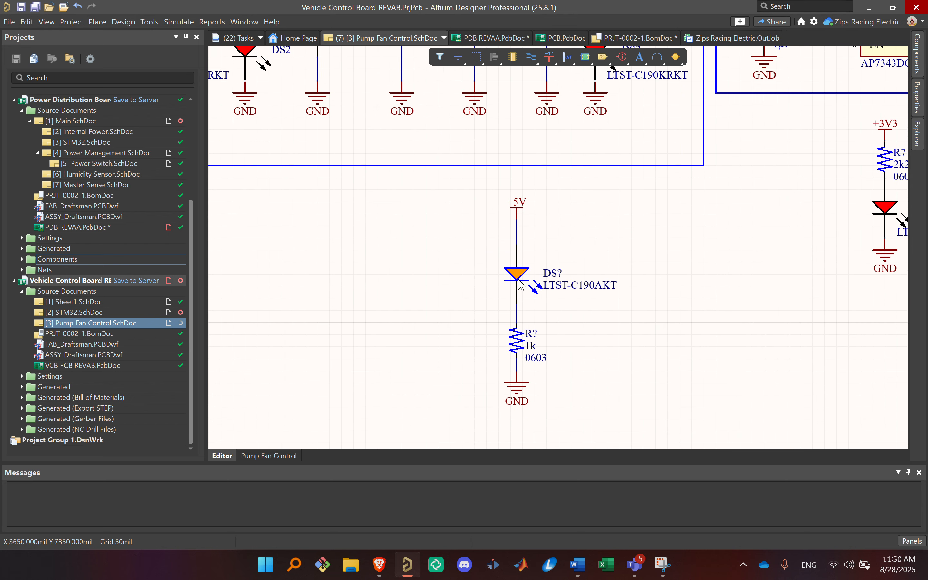
Step: Validate the PCB project Vehicle Control Board REVAB.PrjPcb
ctrl+scroll(710, 203, down, 4)
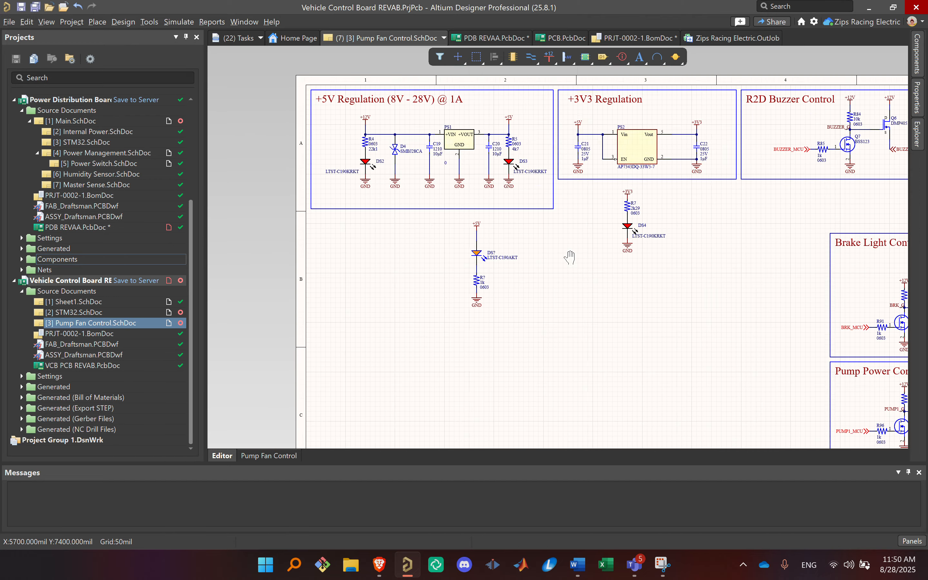
right_drag(571, 257, 596, 288)
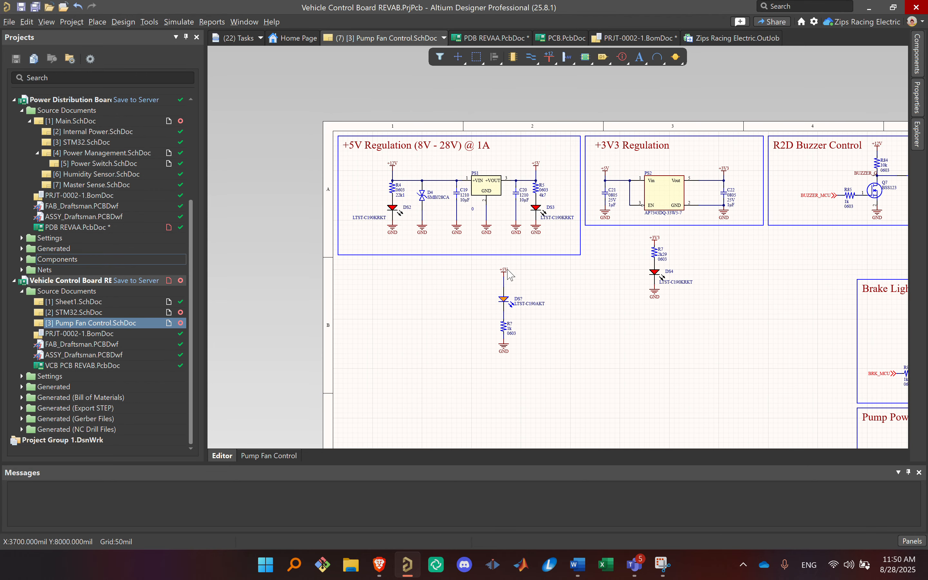
right_click(92, 282)
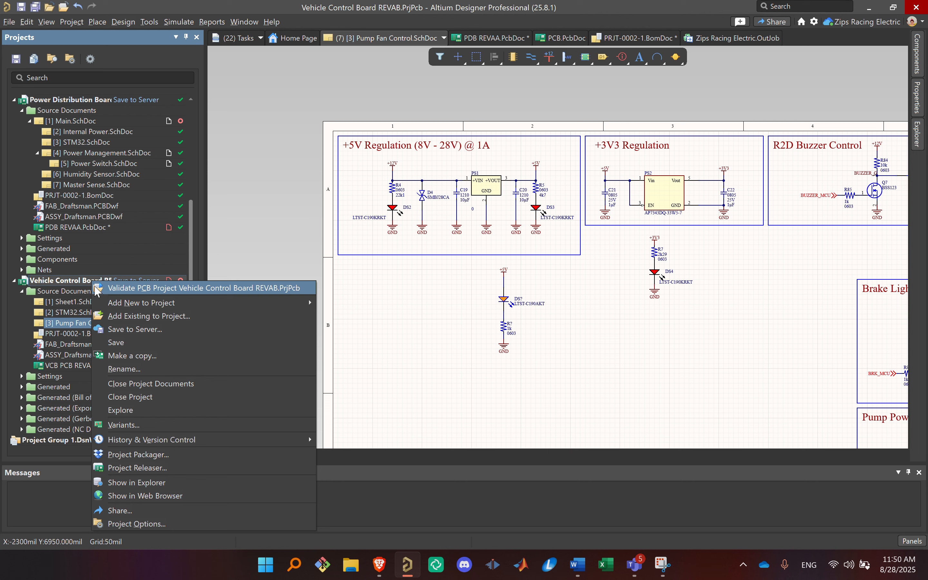
click(97, 291)
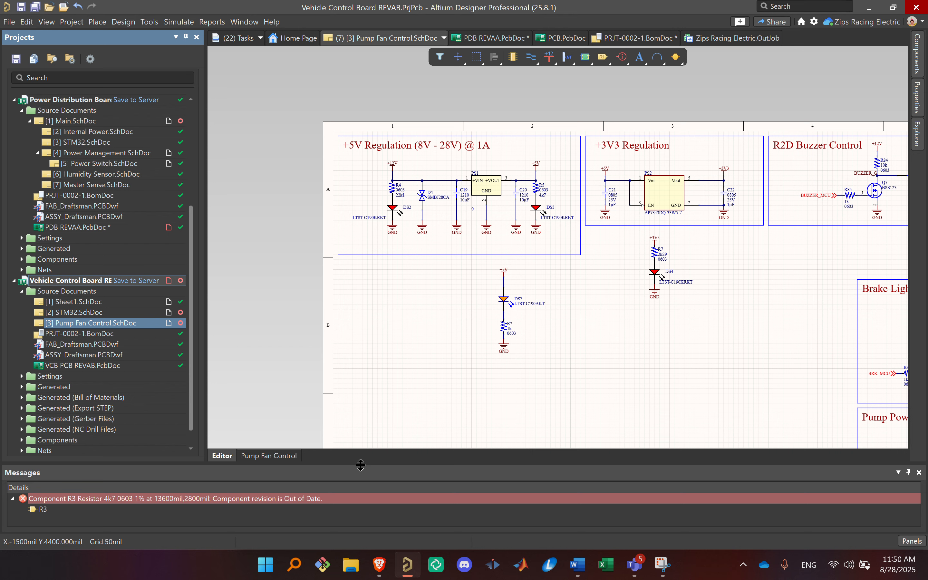
Step: Enlarge the compiler message list and jump to resistor R3 in the STM32 schematic from its warning
drag(361, 465, 368, 391)
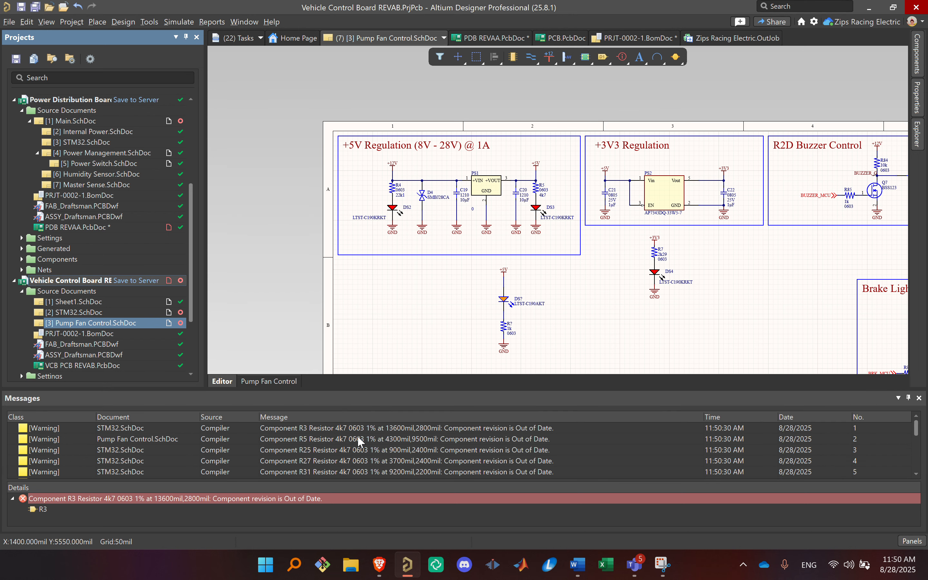
scroll(130, 434, down, 5)
scroll(124, 464, up, 5)
double_click(511, 429)
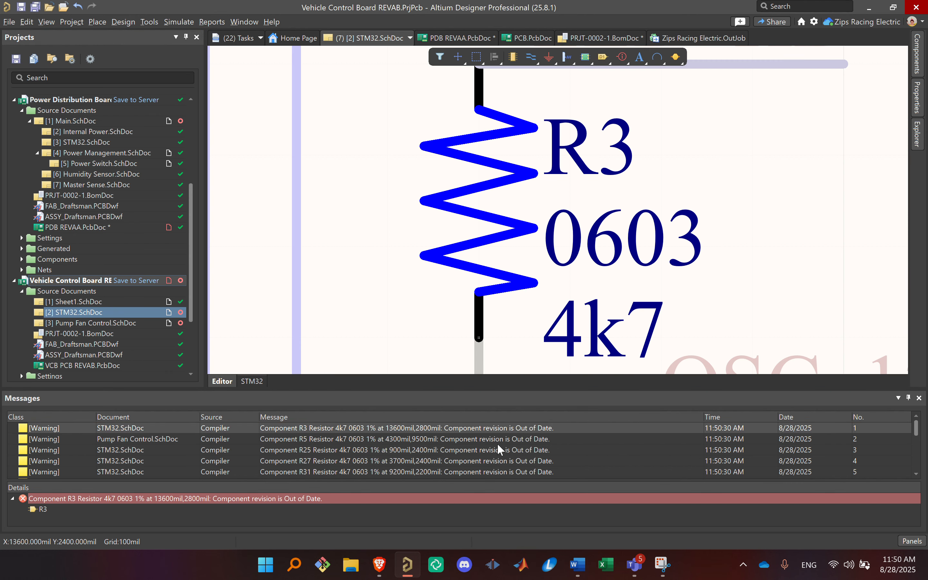
Step: Examine the details of the compiler warnings for resistors R5, R25, R27 and R31
click(378, 440)
scroll(470, 454, down, 4)
scroll(482, 458, up, 4)
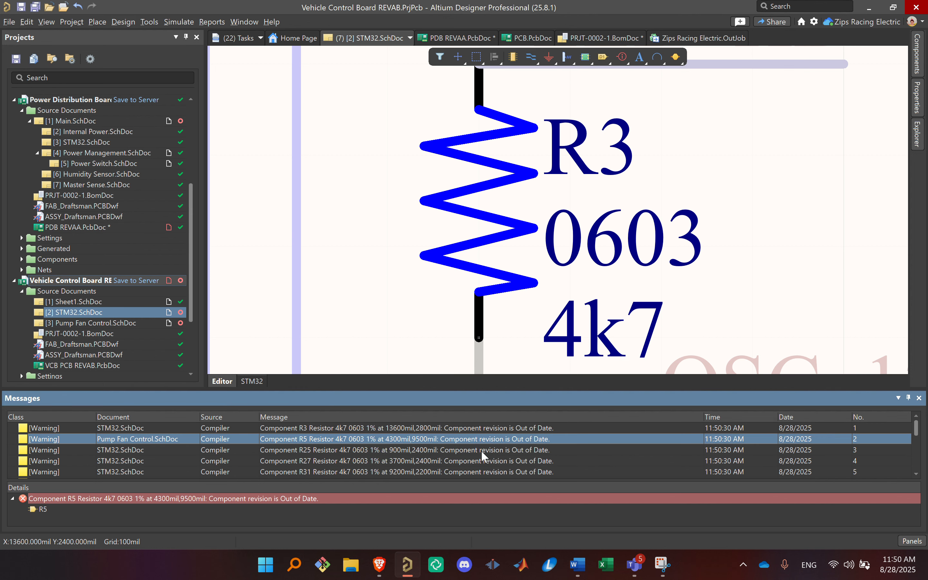
click(535, 450)
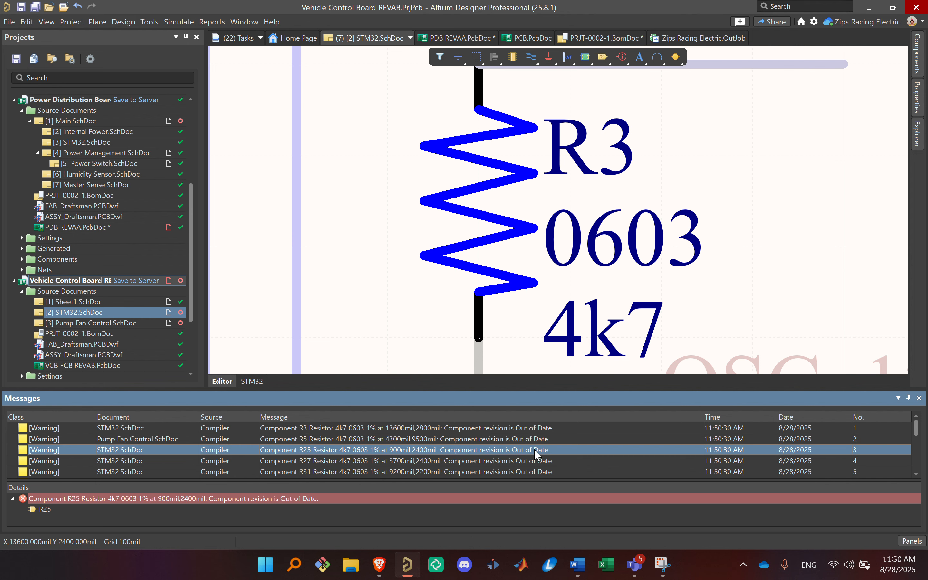
click(512, 461)
click(512, 472)
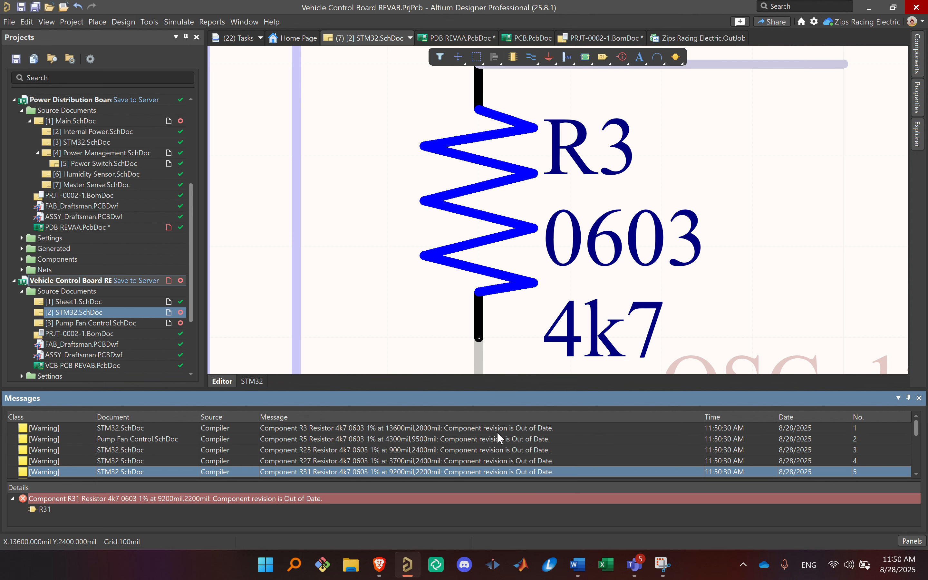
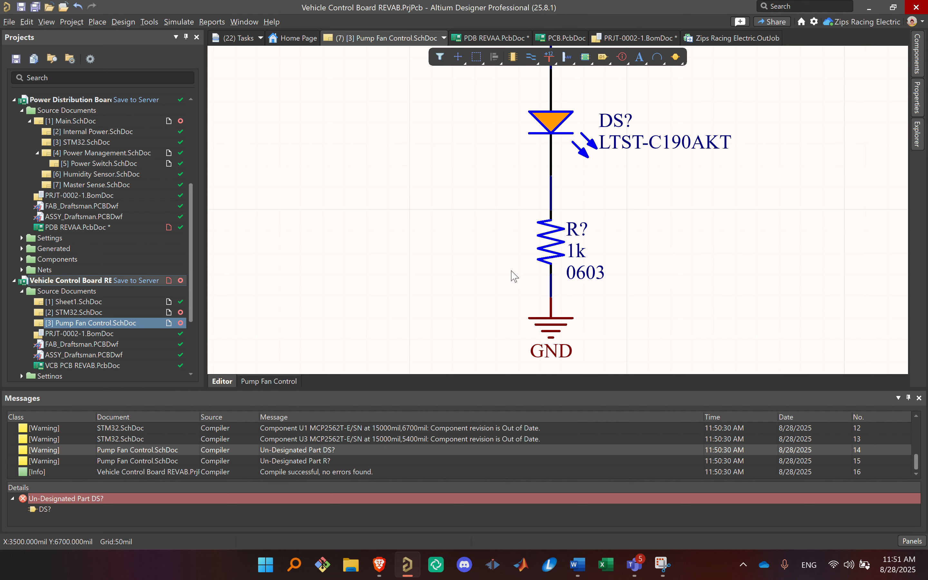
Step: Generate proposed designators for the undesignated parts across all schematic sheets with the Annotate Schematics command
click(149, 22)
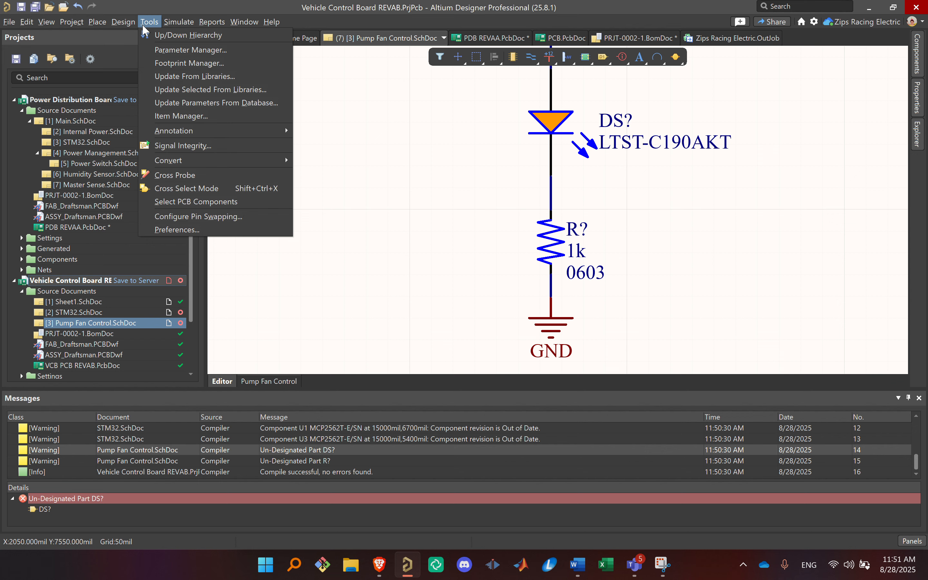
key(a)
mouse_move(172, 129)
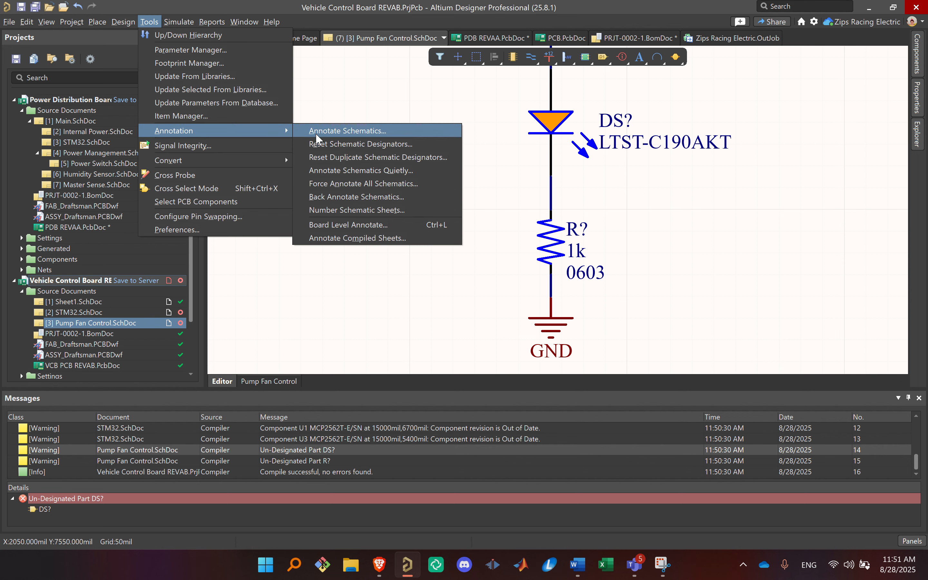
click(407, 132)
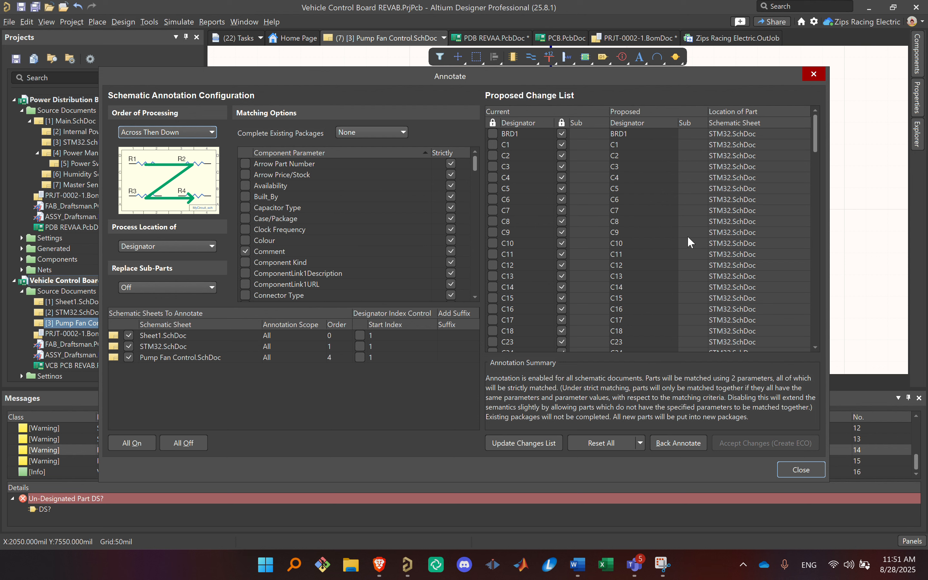
click(516, 439)
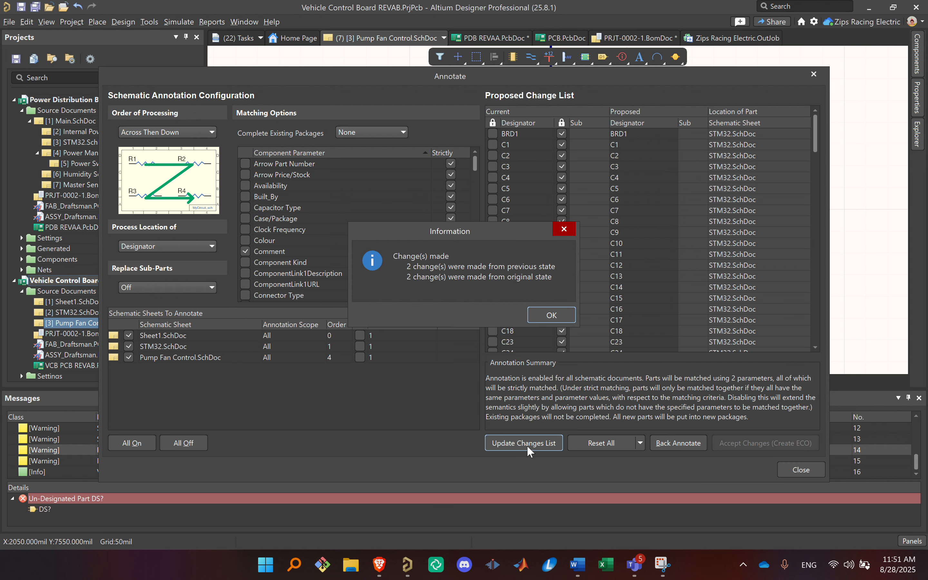
click(551, 314)
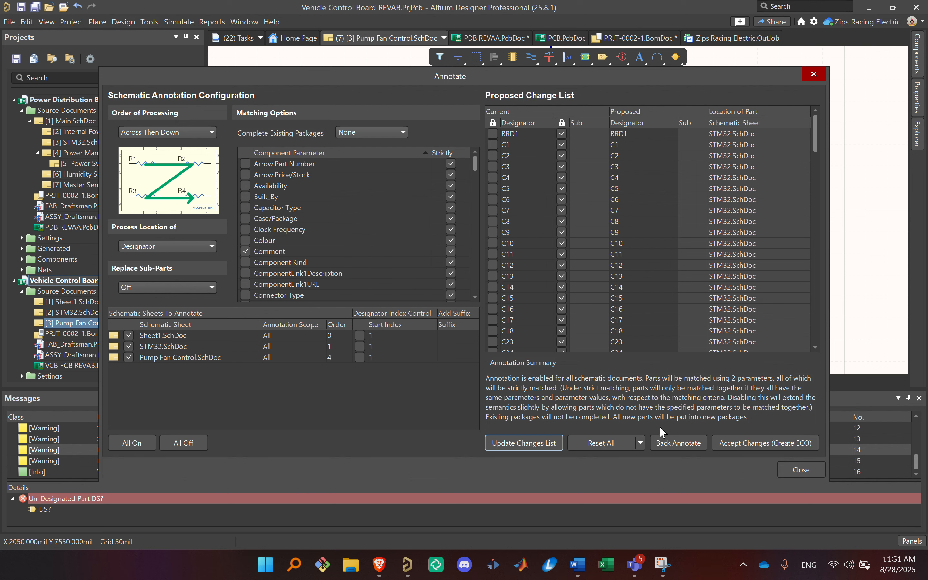
Step: Create and execute the annotation change order for the new LED and resistor, and save the Pump Fan Control schematic
click(749, 442)
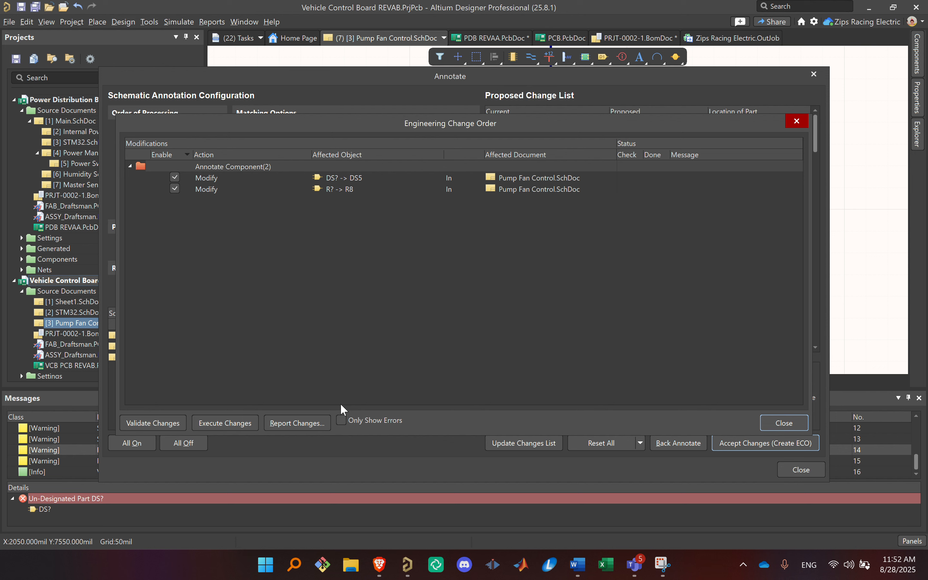
click(224, 423)
click(782, 422)
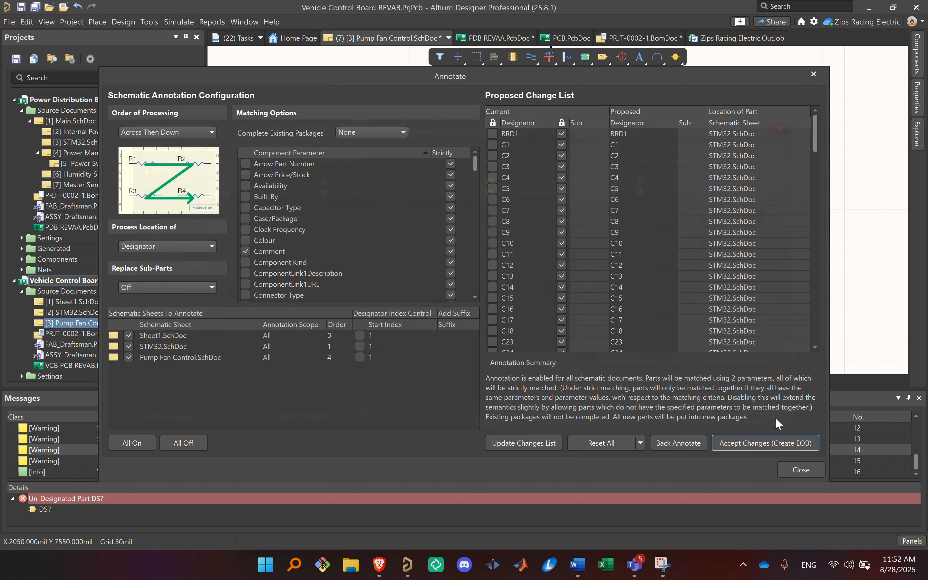
click(800, 470)
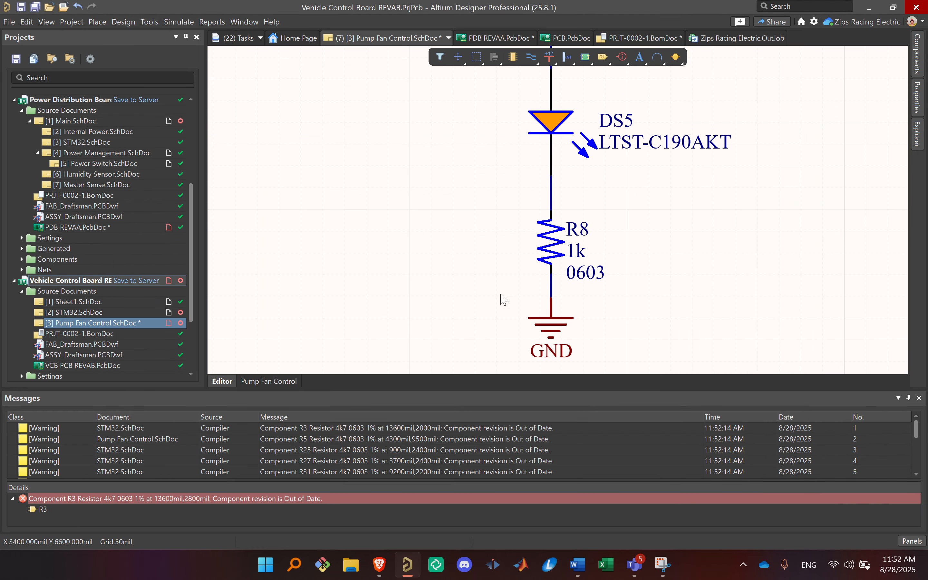
key(ctrl+s)
Step: Update VCB PCB REVAB.PcbDoc from the schematics by executing all changes in the engineering change order
ctrl+scroll(686, 257, down, 3)
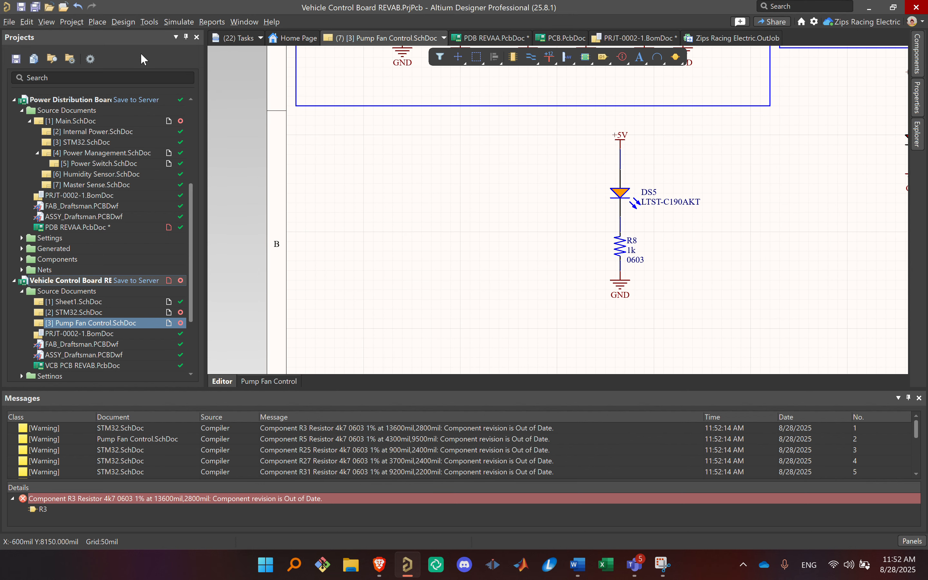
click(125, 23)
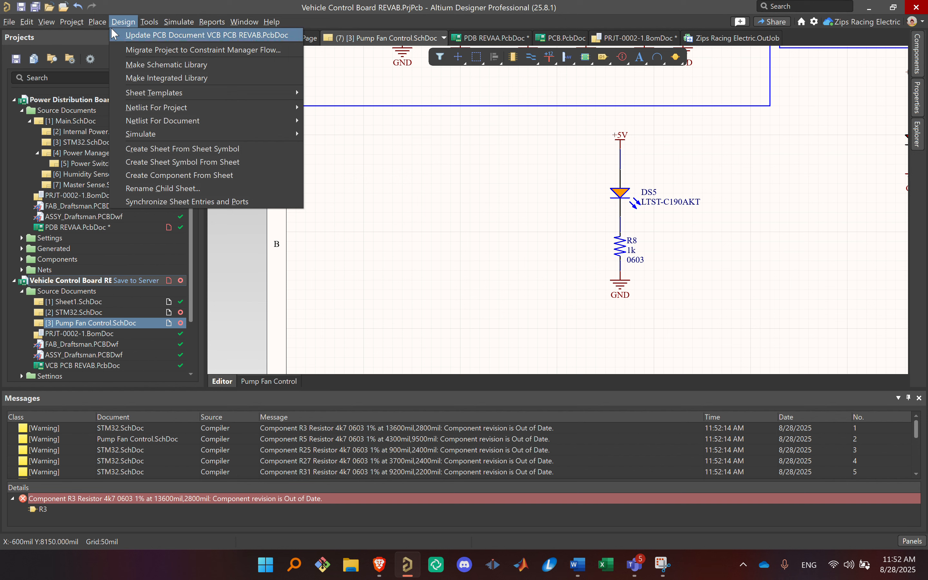
click(494, 241)
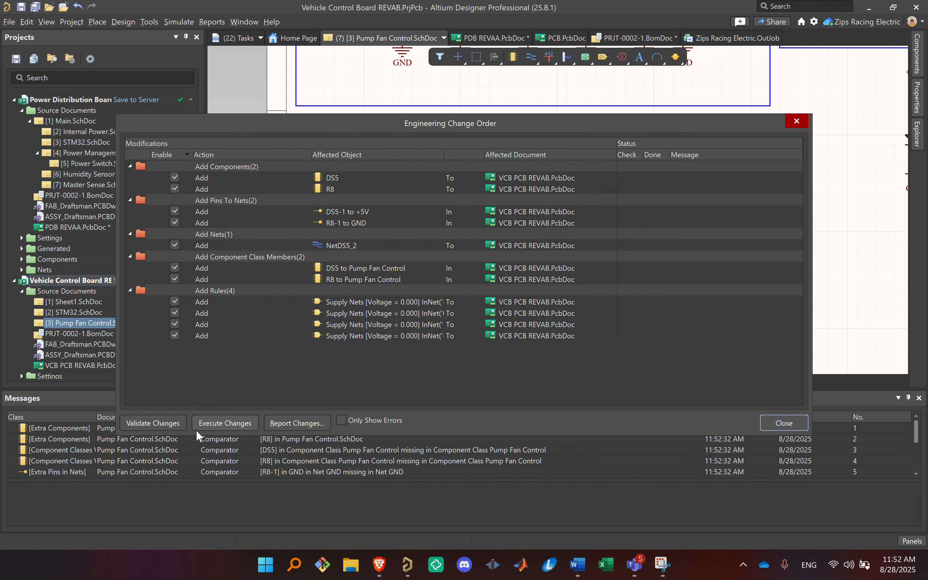
click(203, 425)
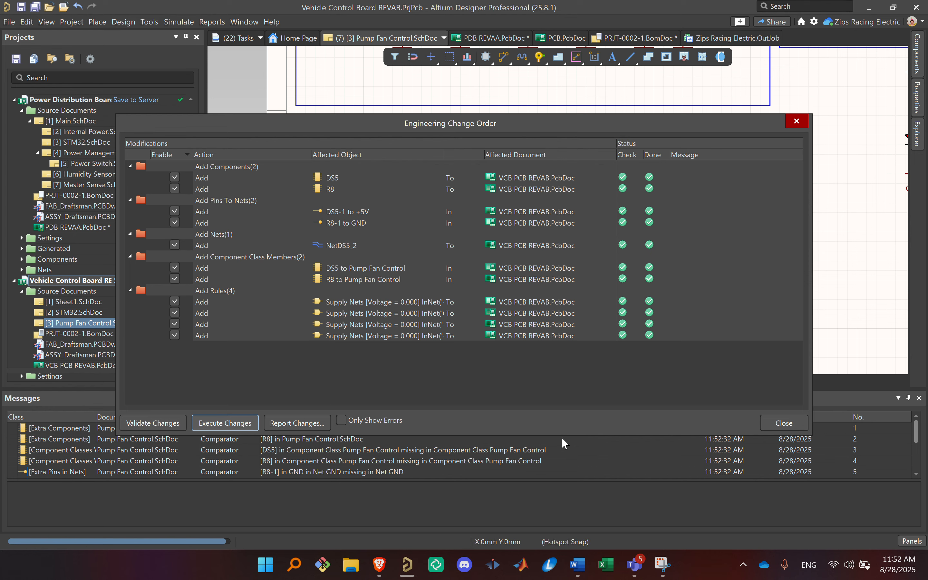
click(783, 424)
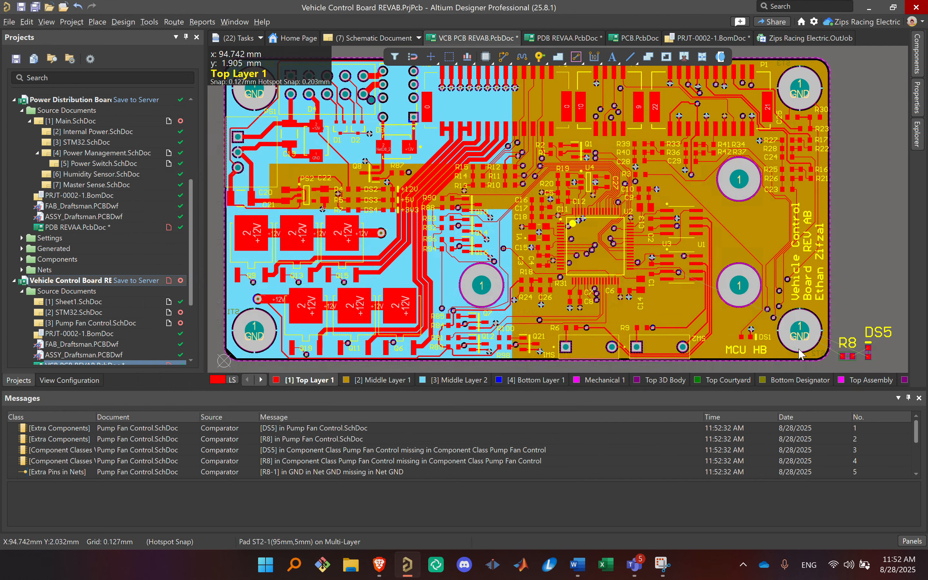
Step: Move resistor R8 above LED DS5 outside the board outline and rotate it to a vertical orientation
ctrl+scroll(622, 231, up, 5)
ctrl+scroll(698, 262, up, 1)
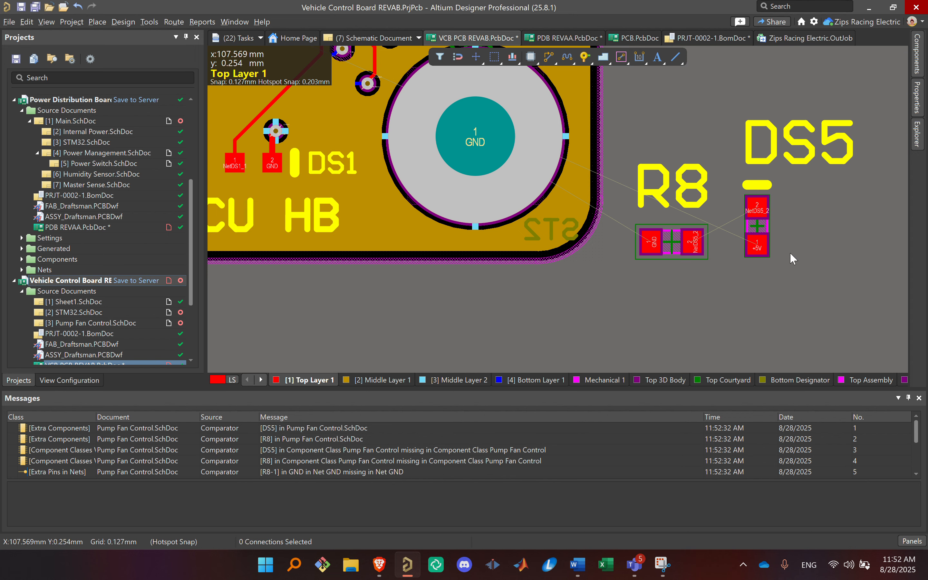
drag(680, 245, 742, 115)
ctrl+scroll(687, 208, down, 4)
key(space)
key(space)
key(space)
key(space)
key(space)
key(space)
right_drag(683, 166, 701, 249)
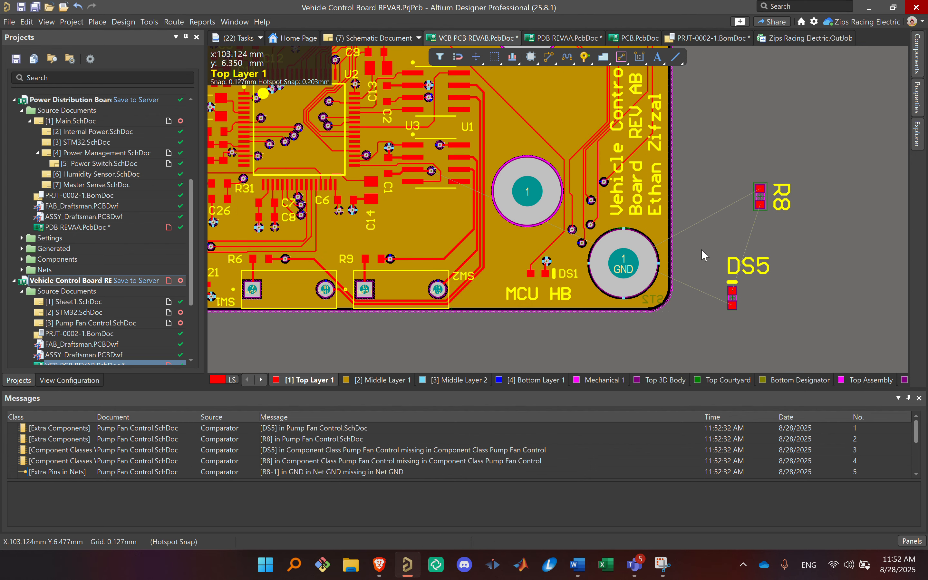
Step: Shelve the polygon pours on the PCB to expose the tracks
key(t)
key(g)
key(s)
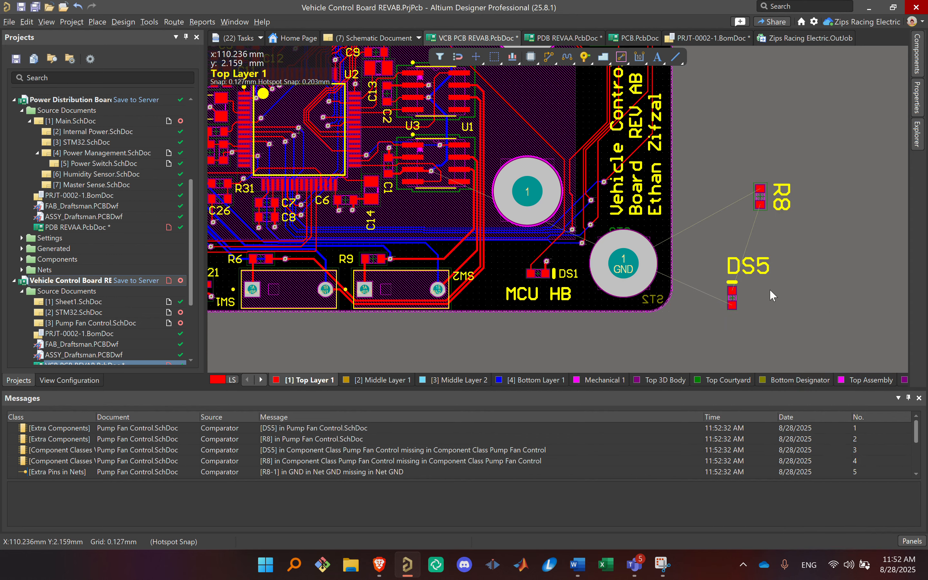
Step: Rotate LED DS5 and resistor R8 to horizontal and line them up end to end outside the board outline
right_drag(735, 295, 686, 298)
key(space)
drag(683, 293, 793, 228)
key(space)
key(space)
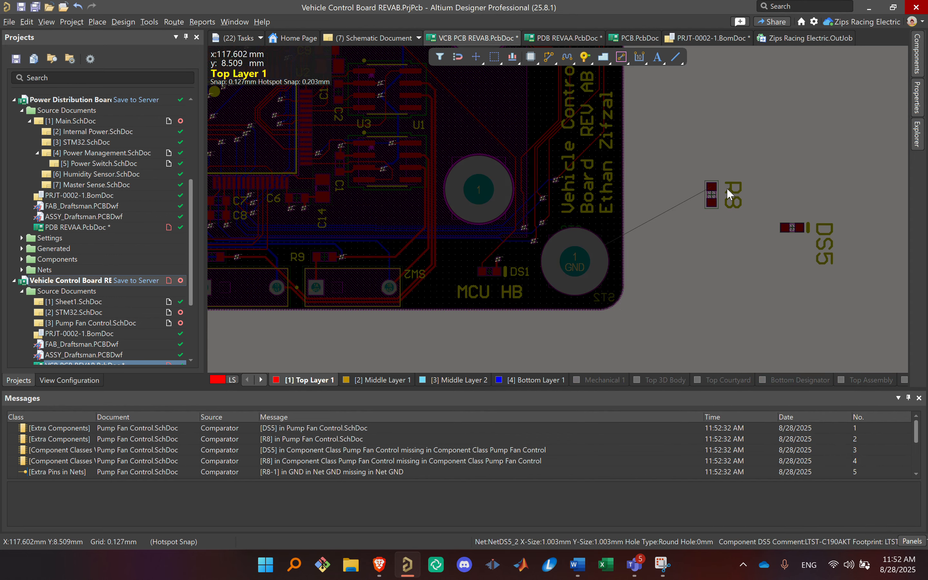
drag(712, 195, 752, 228)
key(space)
ctrl+scroll(826, 253, up, 6)
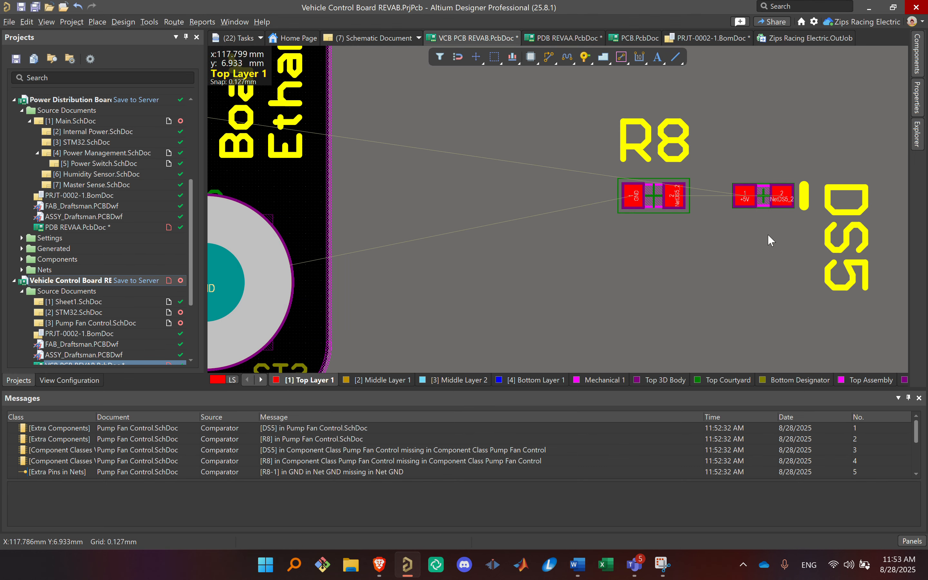
Step: Rotate the DS5 designator text to horizontal and place it beside the LED
right_drag(767, 226, 560, 275)
drag(694, 298, 763, 227)
key(space)
right_drag(448, 232, 662, 274)
ctrl+scroll(604, 196, down, 8)
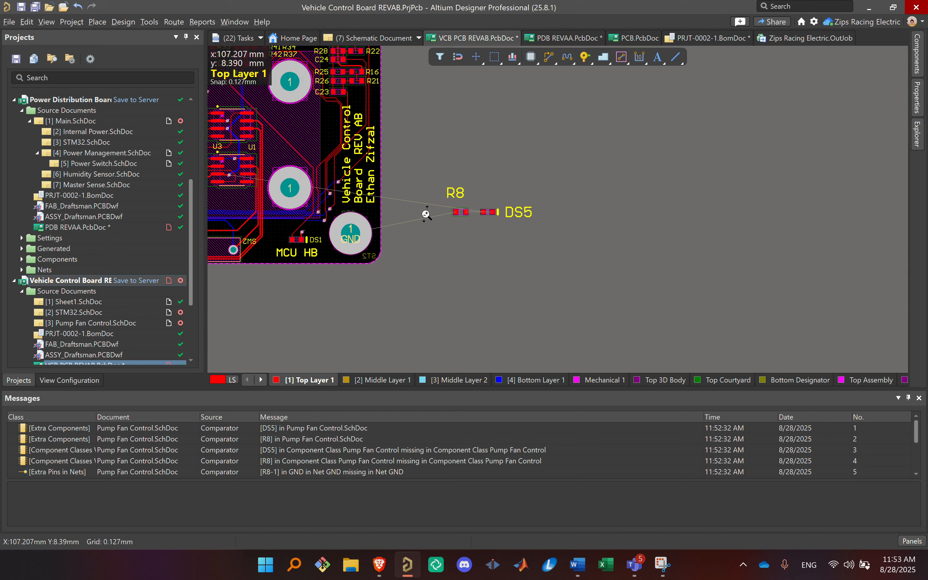
Step: Locate the +5V track running between U3 and U1 on the bottom layer and select it for inspection
right_drag(453, 217, 711, 346)
right_drag(588, 271, 637, 201)
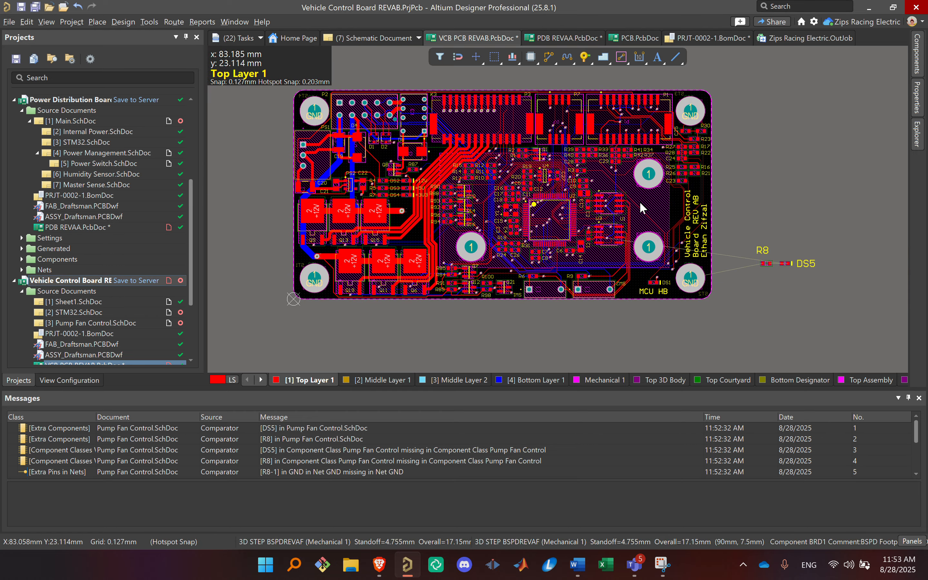
key(s)
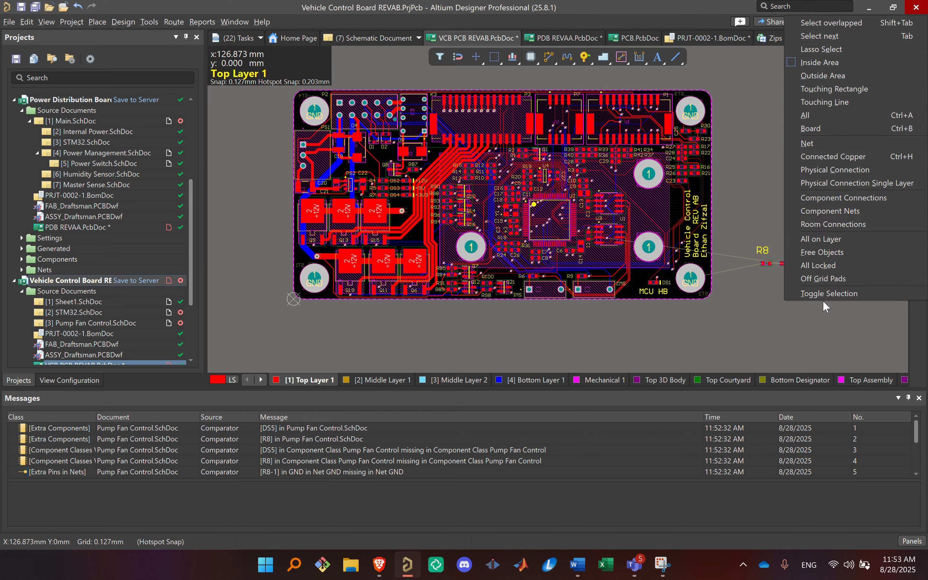
click(764, 313)
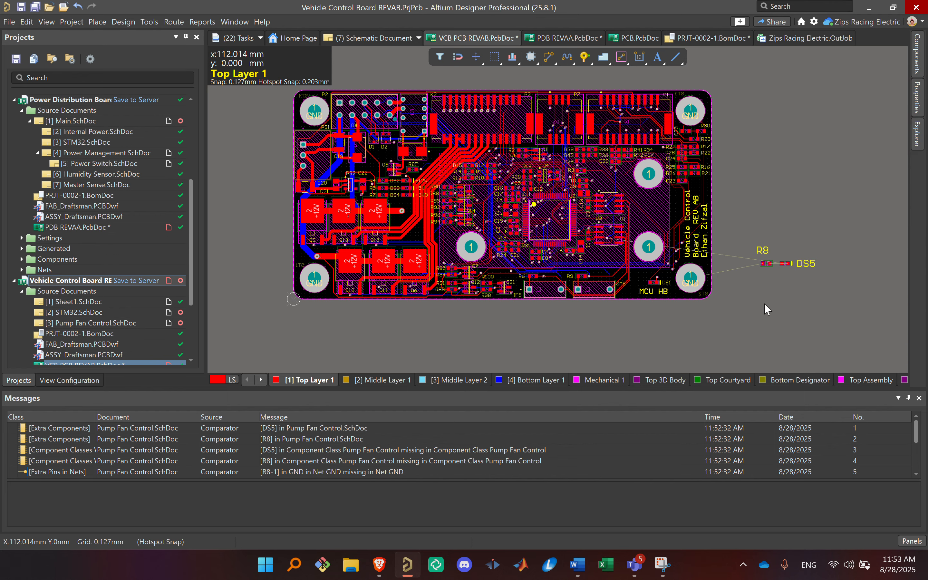
ctrl+scroll(605, 218, up, 10)
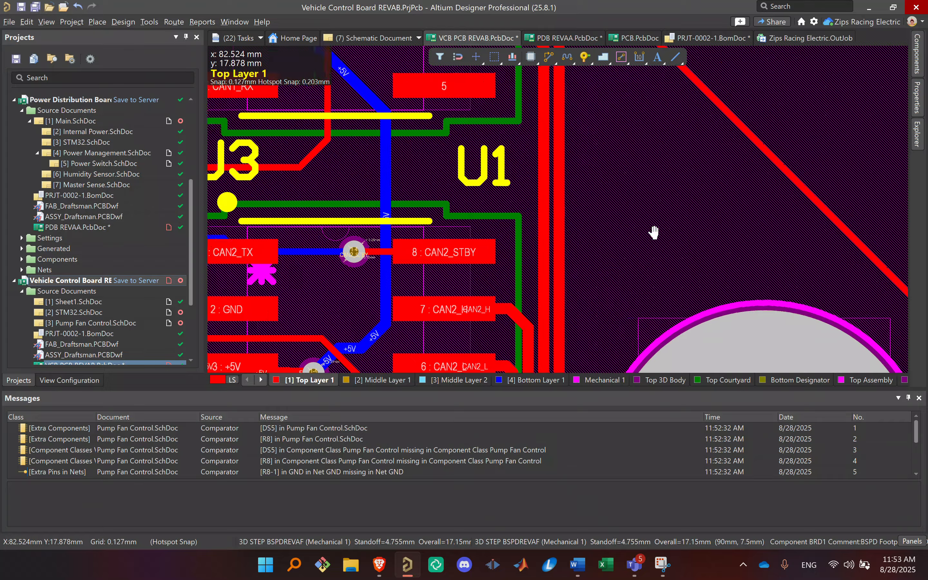
click(561, 225)
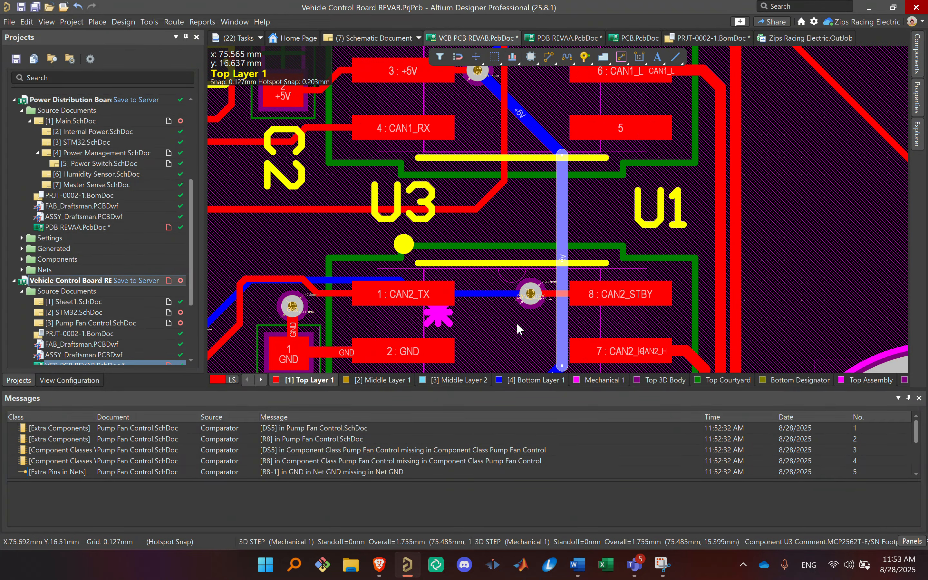
ctrl+scroll(541, 264, down, 5)
right_drag(540, 265, 580, 249)
Step: Restore the shelved polygon pours on the PCB
key(t)
key(g)
key(e)
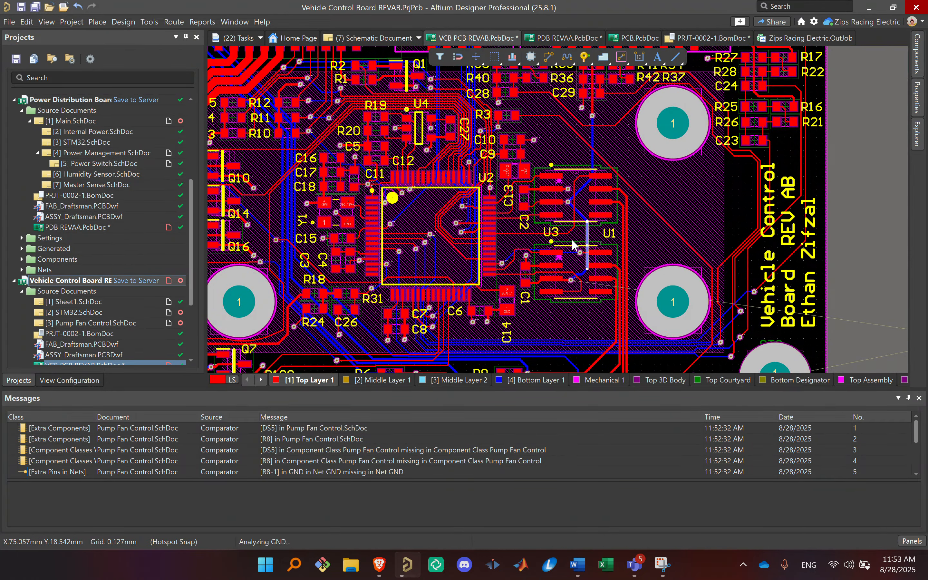
Step: Make Middle Layer 1 the active layer and examine how its polygon pour spans the board
right_drag(708, 221, 509, 294)
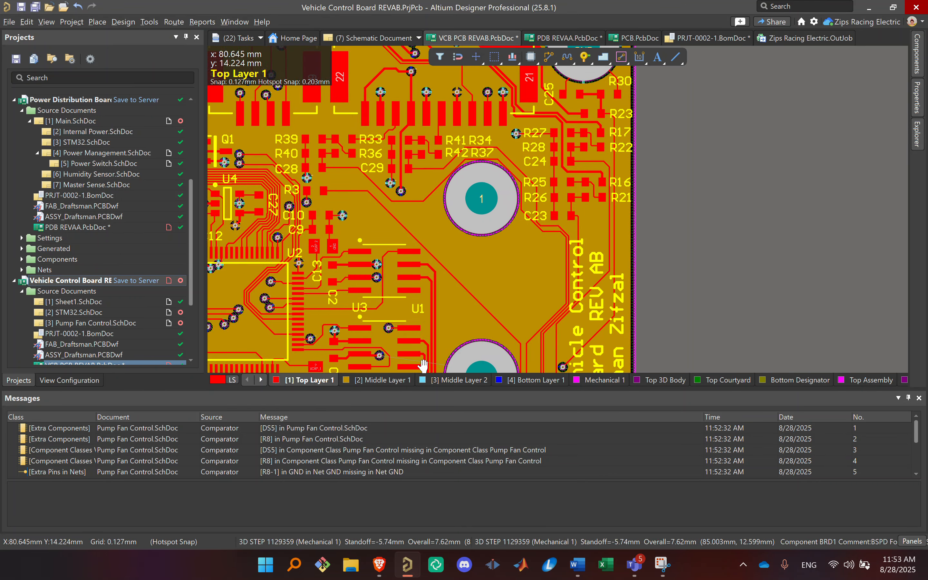
key(plus)
right_drag(442, 280, 771, 210)
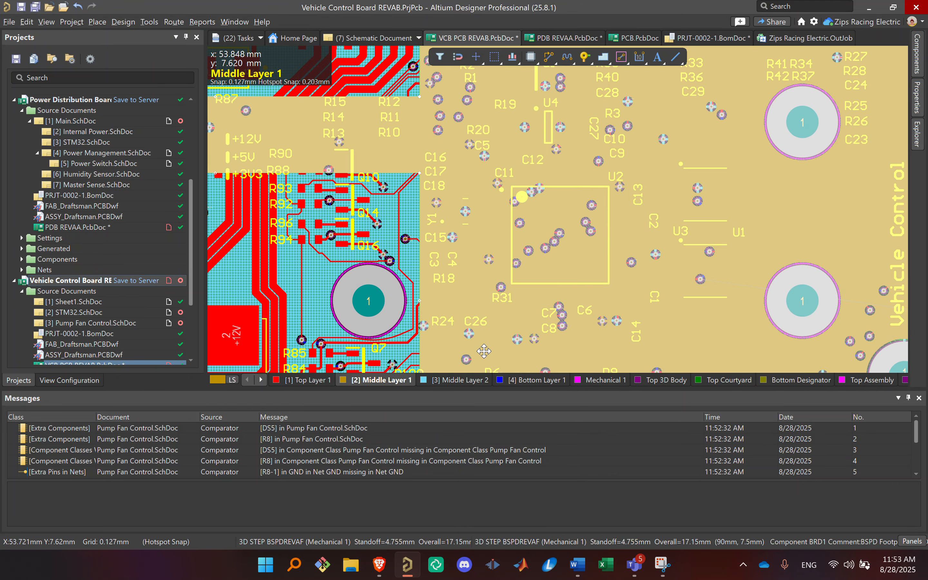
right_drag(489, 342, 681, 370)
middle_drag(680, 371, 677, 356)
right_drag(678, 357, 668, 260)
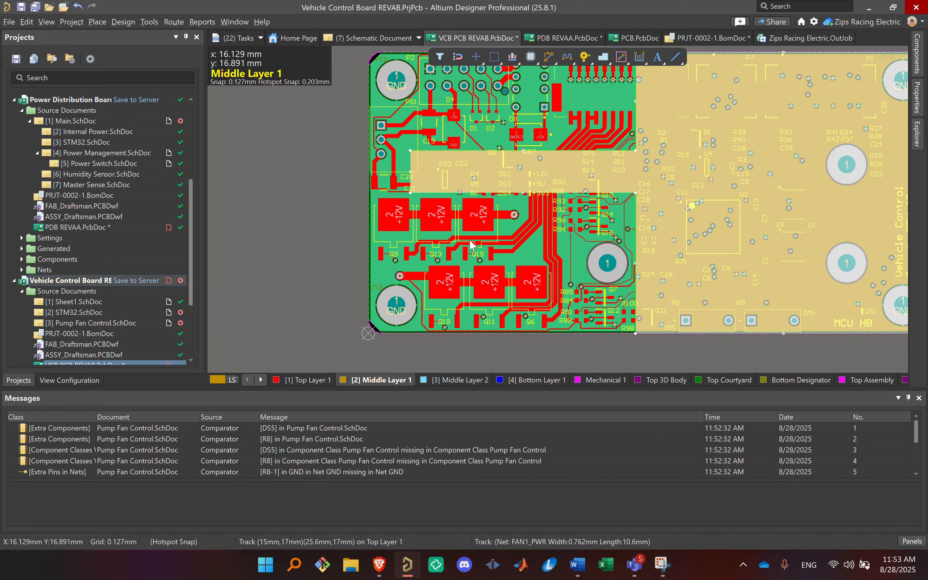
right_drag(574, 216, 576, 249)
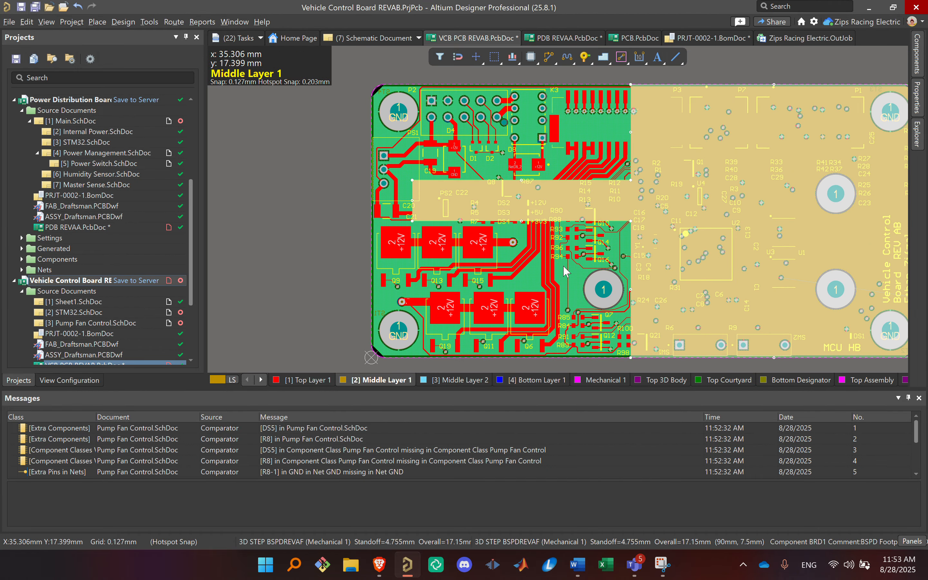
Step: Examine the copper on Middle Layer 2 and Bottom Layer 1, and return to Middle Layer 1
click(468, 381)
click(750, 256)
click(707, 244)
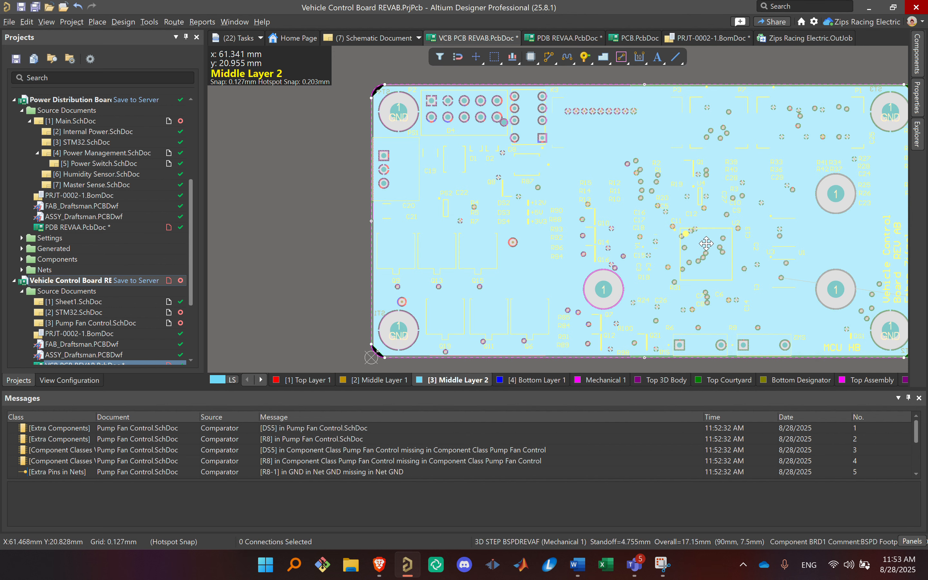
click(536, 374)
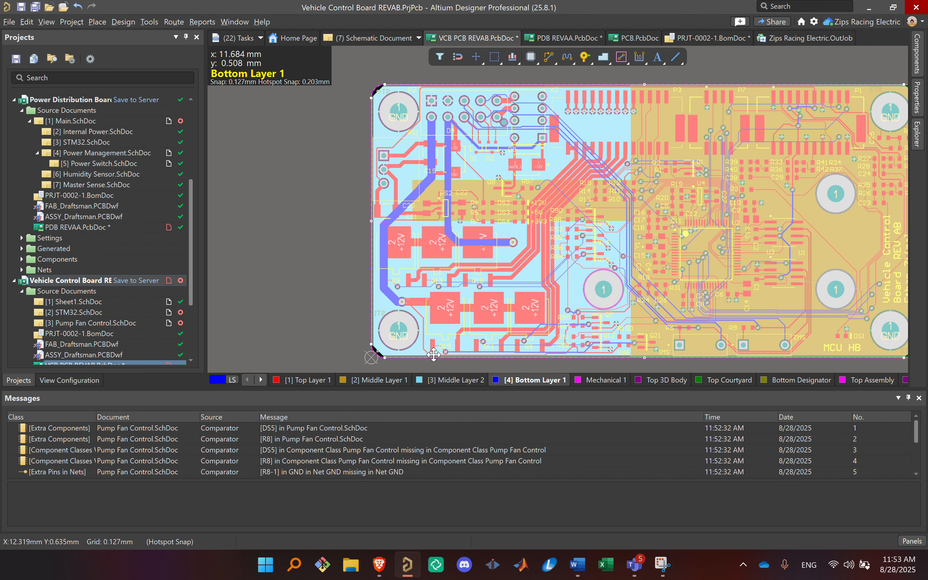
click(385, 379)
right_drag(695, 197, 634, 227)
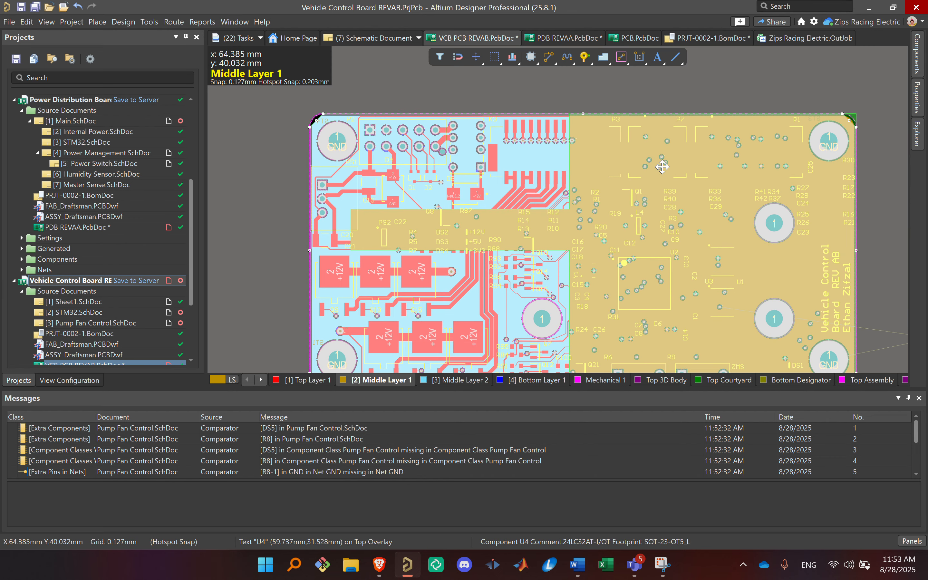
Step: Clear the polygon selection on Middle Layer 1 and open the STM32 schematic of the Vehicle Control Board project
click(653, 98)
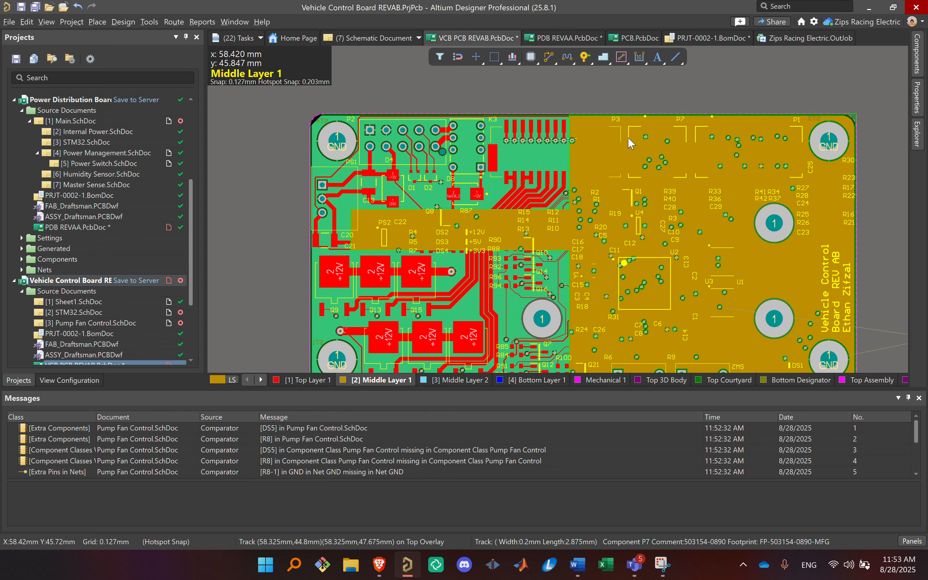
right_drag(631, 260, 440, 247)
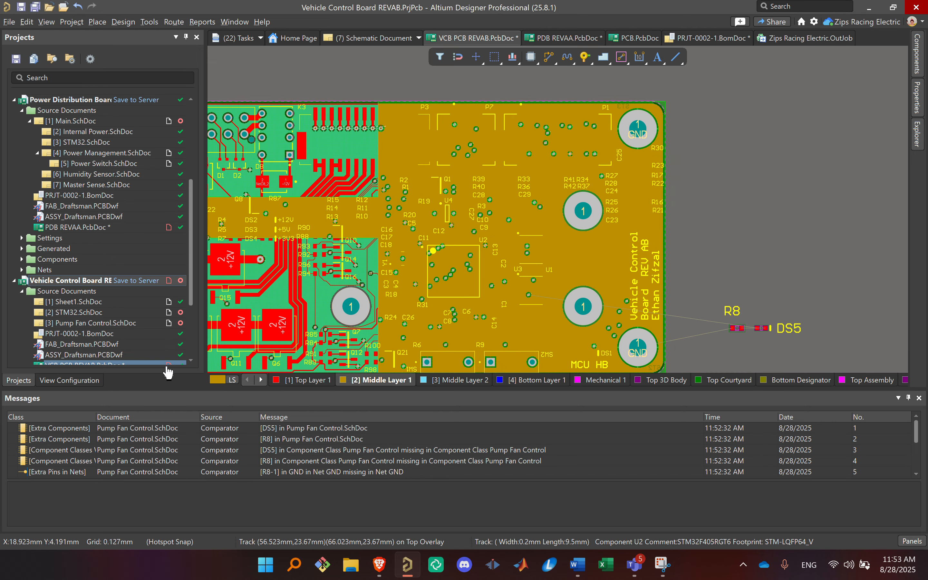
double_click(101, 312)
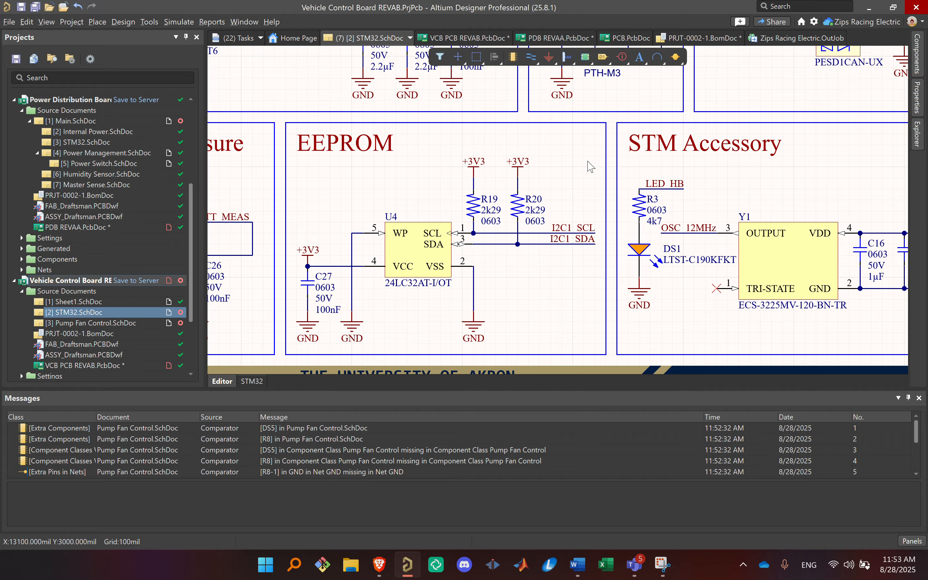
Step: Examine the STM32 schematic's layout around the microcontroller, power connectors, programming connector and CAN transceivers
ctrl+scroll(594, 195, down, 1)
right_drag(590, 167, 631, 311)
ctrl+scroll(610, 274, down, 3)
ctrl+scroll(609, 282, down, 2)
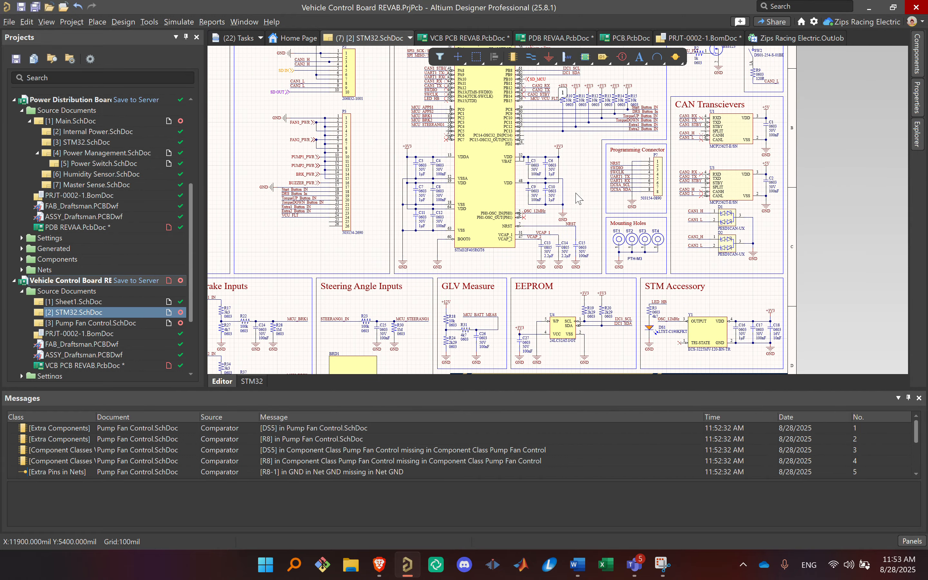
right_drag(633, 175, 703, 223)
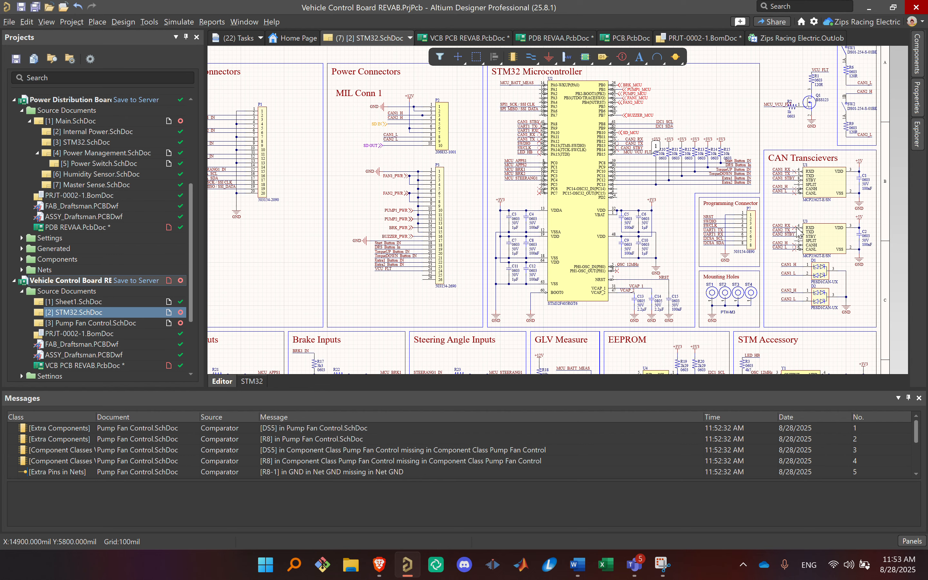
right_drag(703, 195, 582, 261)
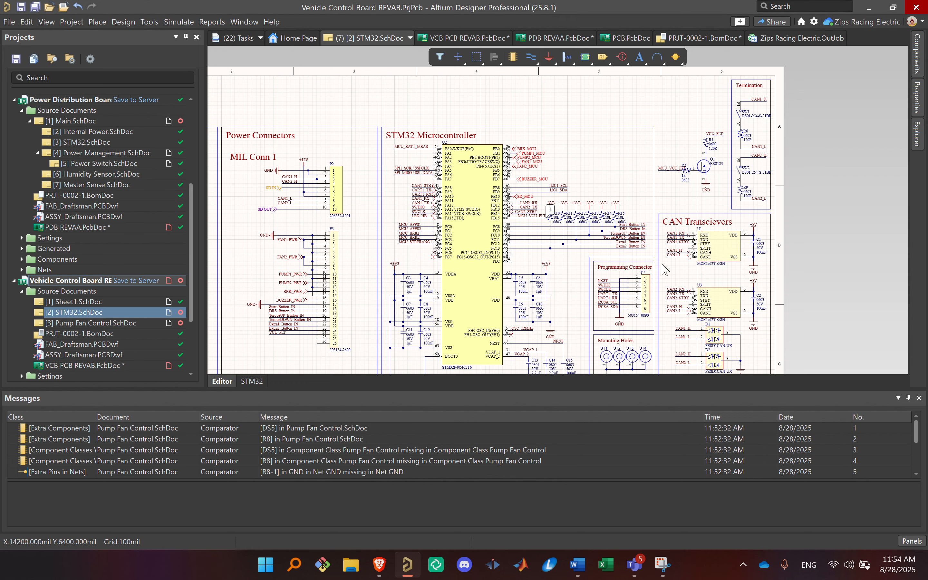
right_drag(665, 270, 695, 189)
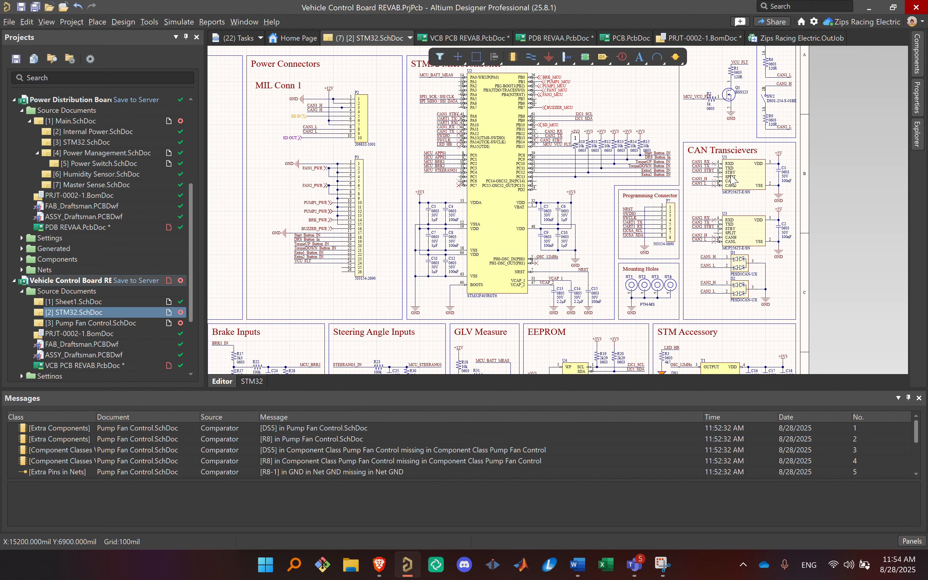
Step: Select the STM32F405RGT6 microcontroller U2 to point it out, and clear the selection
click(497, 275)
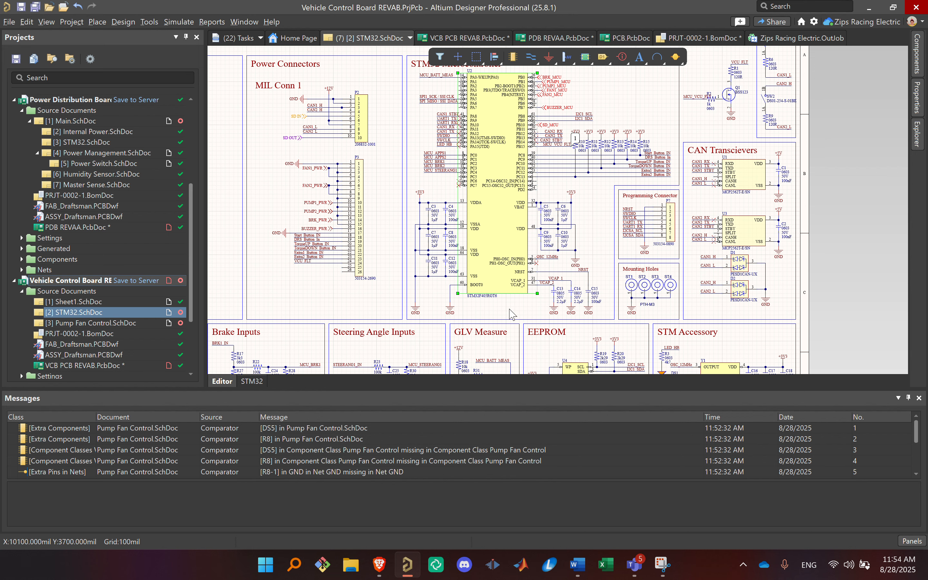
right_drag(556, 314, 591, 321)
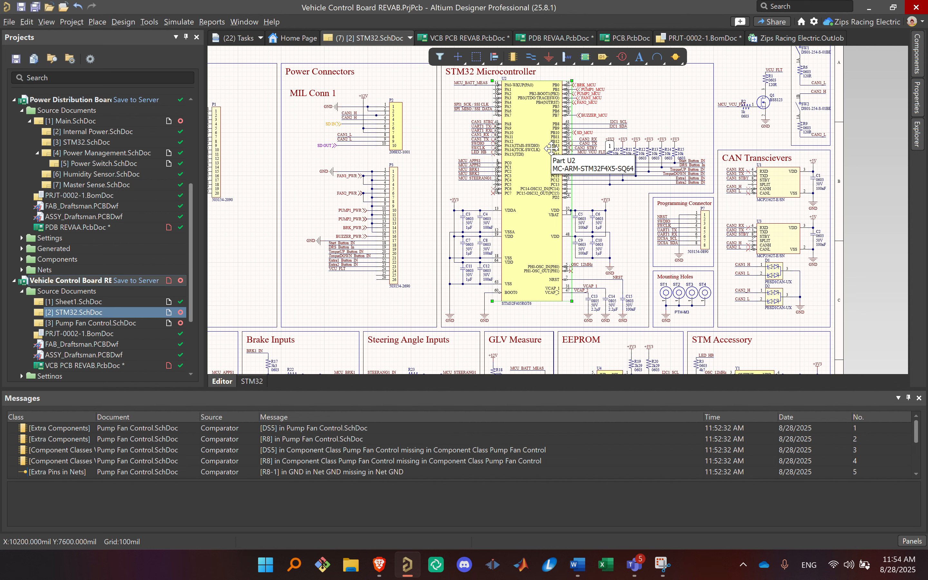
click(640, 215)
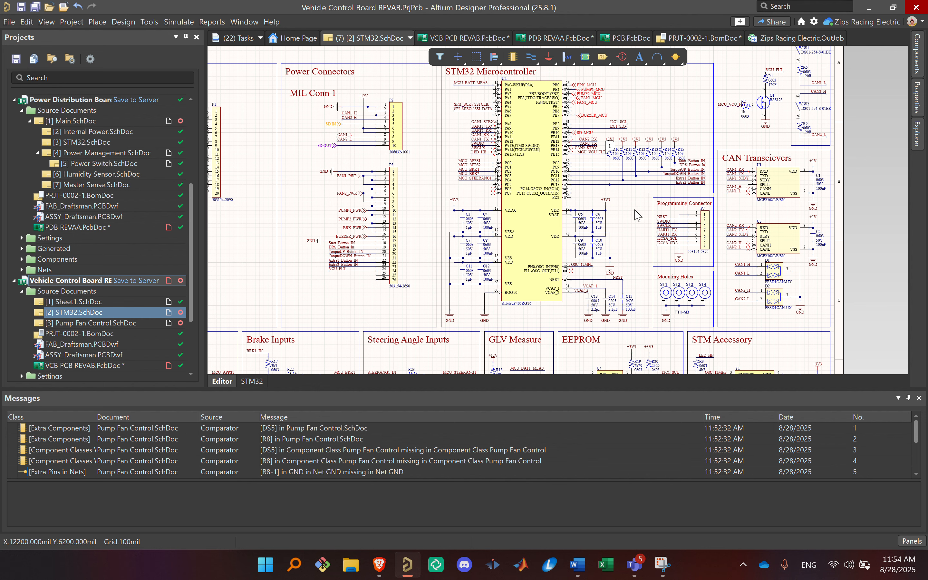
Step: Highlight capacitors C5, C6, C9 and C10 at the microcontroller's VDD pins, and C13 and C14 at its VCAP pins
drag(637, 218, 573, 268)
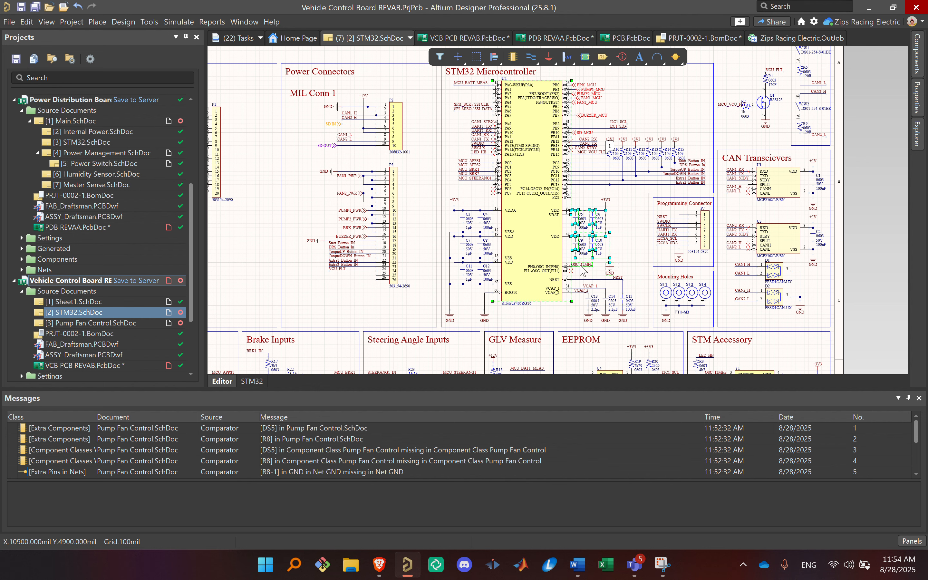
click(642, 315)
drag(613, 319, 571, 296)
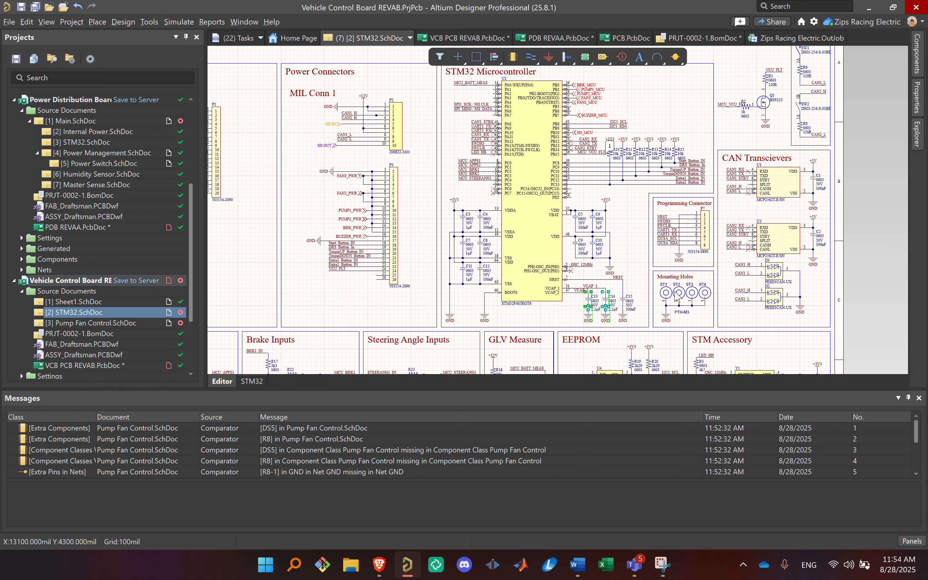
click(633, 265)
Step: Examine the microcontroller block's pins and decoupling capacitors together with the surrounding circuit blocks
scroll(518, 232, up, 1)
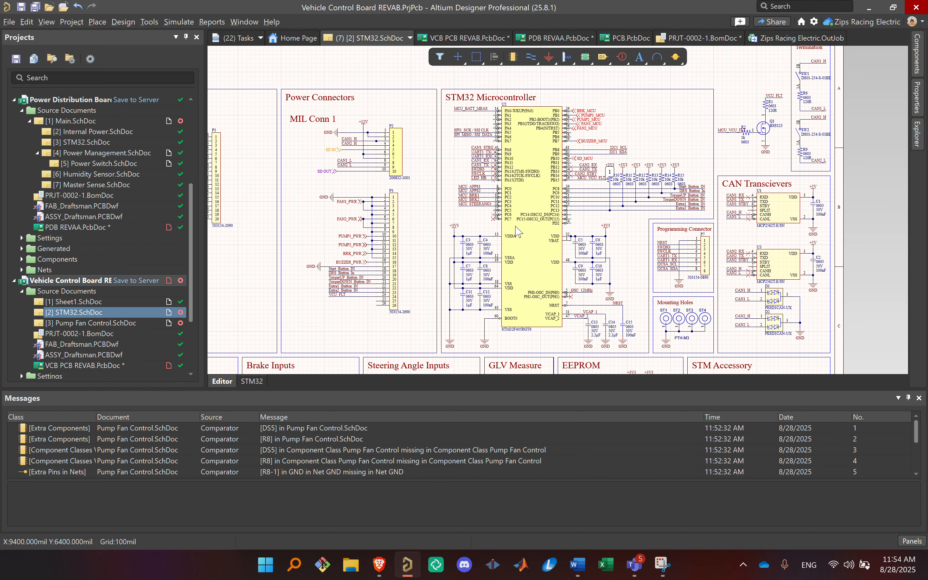
ctrl+scroll(513, 280, up, 1)
scroll(517, 285, up, 1)
right_drag(542, 267, 654, 208)
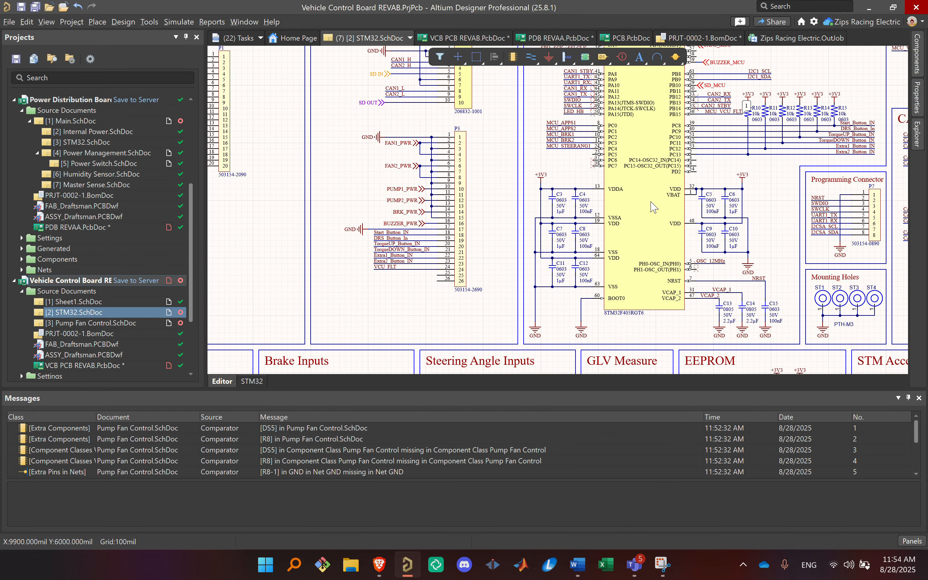
ctrl+scroll(637, 222, down, 2)
ctrl+scroll(651, 242, up, 1)
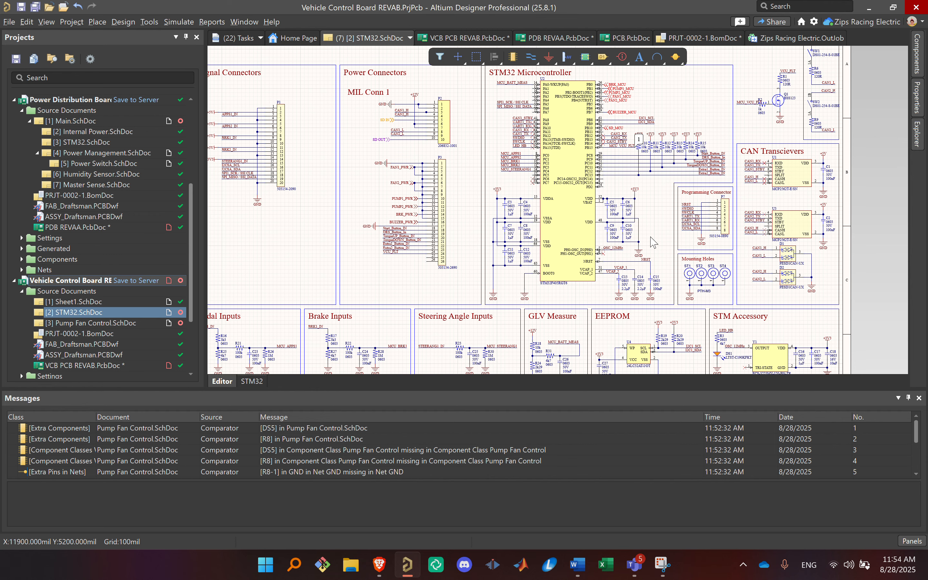
scroll(651, 242, up, 1)
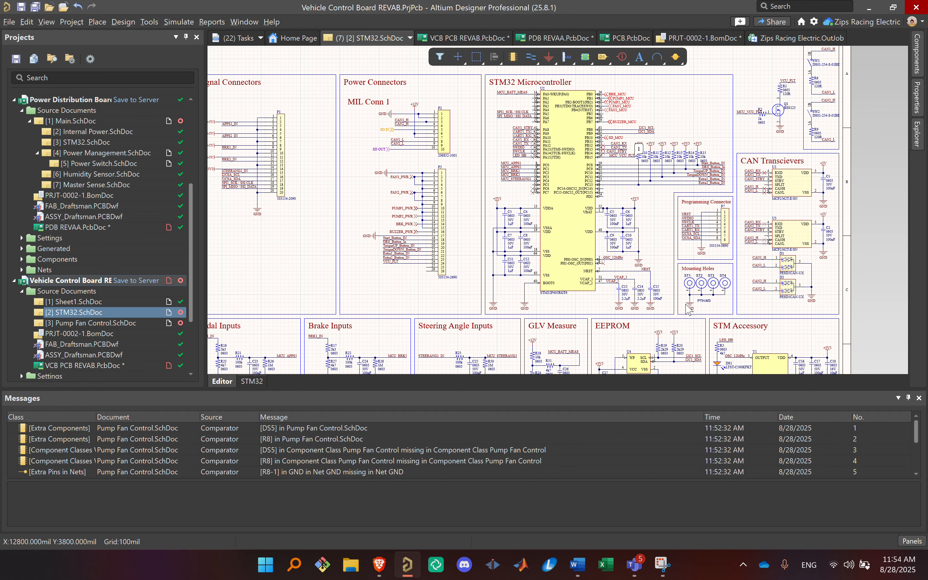
ctrl+scroll(645, 249, up, 1)
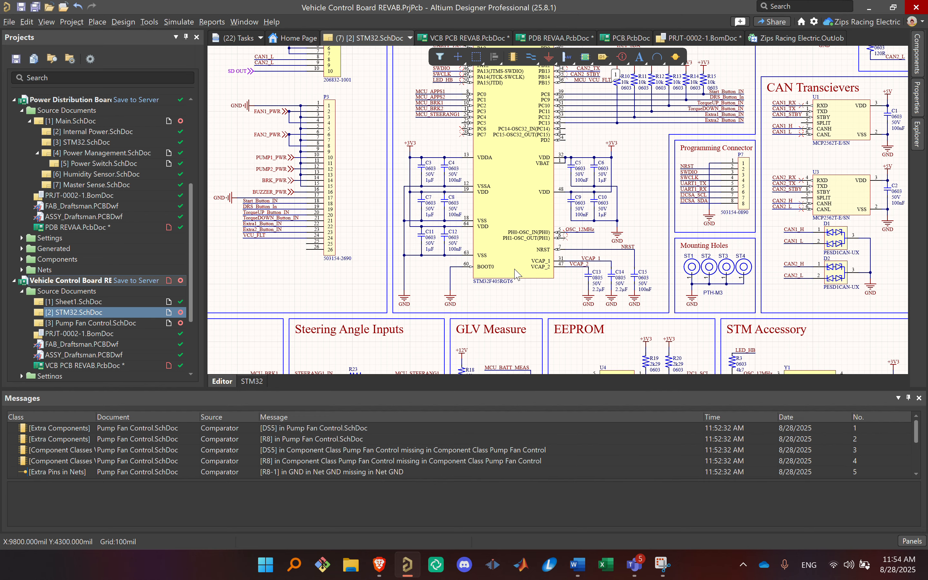
Step: Highlight capacitors C13 to C15 at the microcontroller's VCAP and NRST pins, and clear the selection
ctrl+scroll(518, 276, down, 4)
right_drag(516, 277, 556, 257)
ctrl+scroll(557, 258, up, 2)
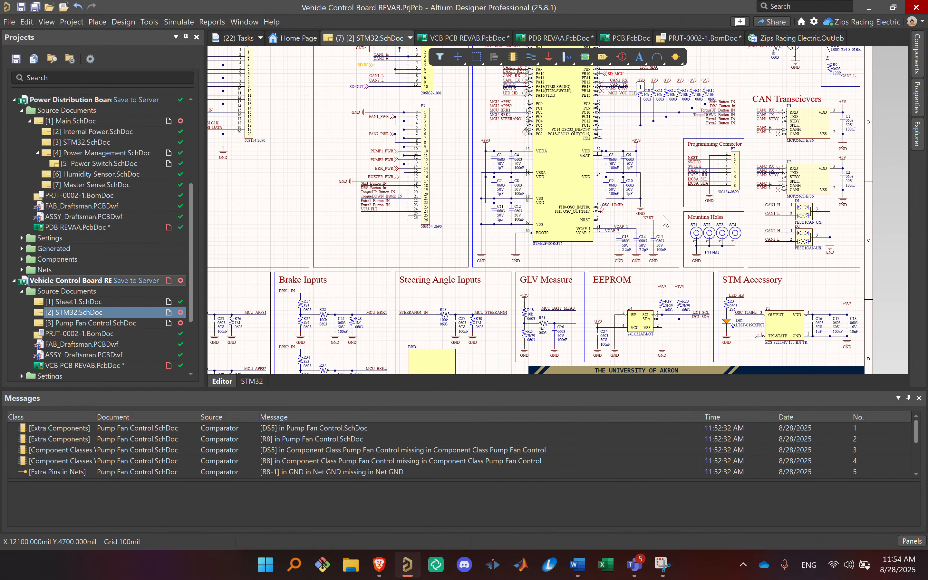
drag(673, 208, 590, 283)
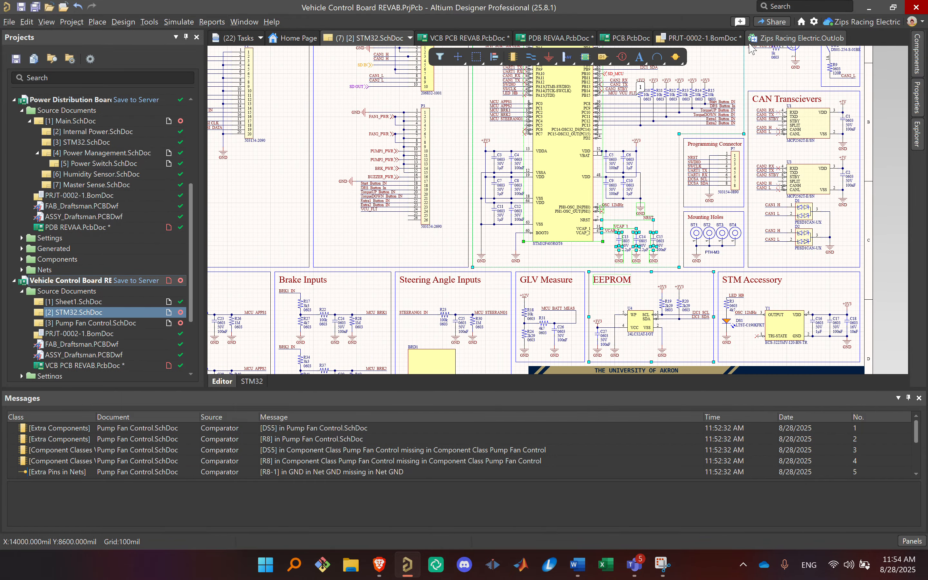
click(674, 197)
Step: Examine the remaining STM32 sheet blocks, from the sensor inputs, EEPROM and STM Accessory to the signal and power connectors
right_drag(674, 196, 645, 323)
right_drag(644, 323, 692, 171)
right_drag(518, 266, 359, 240)
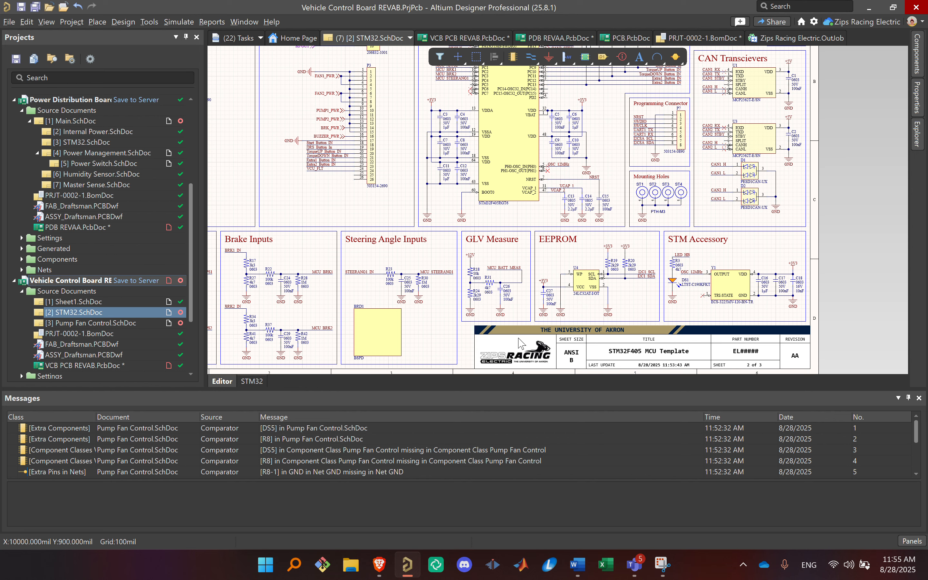
ctrl+scroll(711, 252, up, 1)
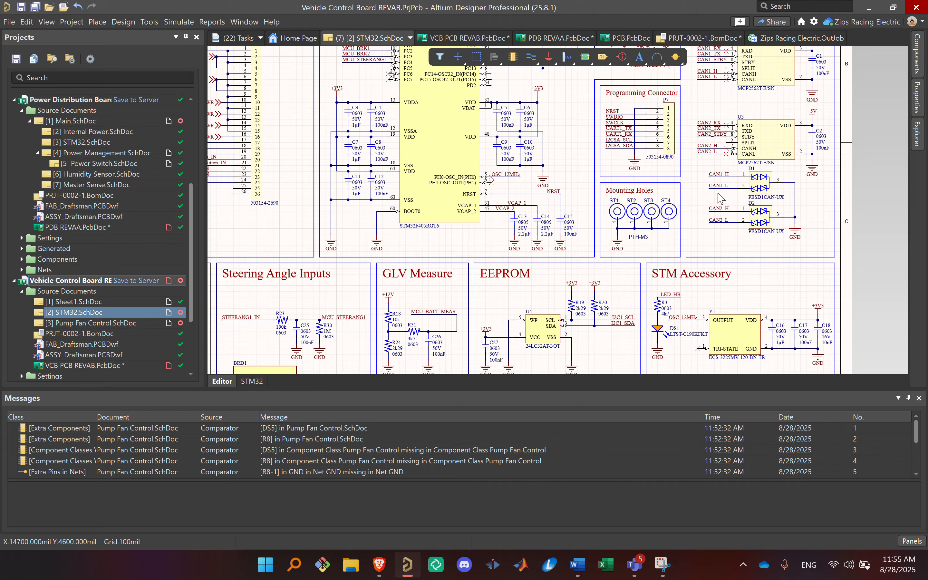
ctrl+scroll(654, 182, up, 2)
ctrl+scroll(694, 294, down, 2)
right_drag(695, 294, 792, 289)
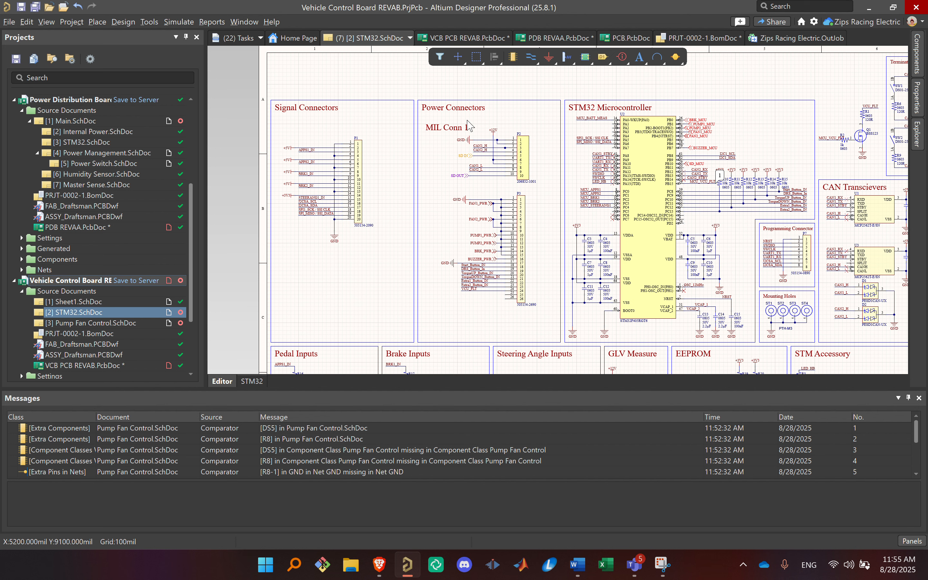